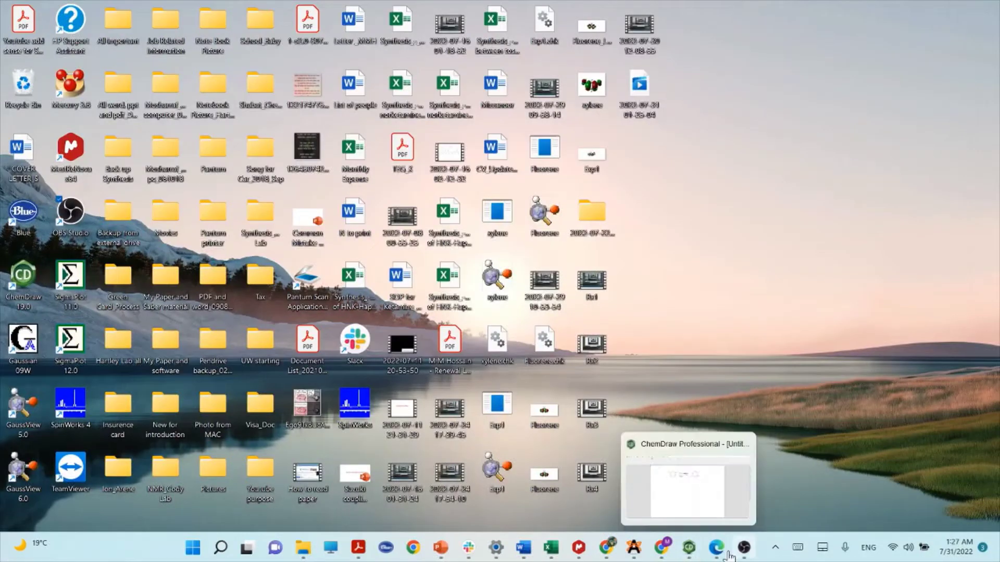
Step: Switch to the web browser and search Google for "avogadro software"
{"action": "left_click", "coordinate": [661, 547]}
{"action": "left_click", "coordinate": [374, 252]}
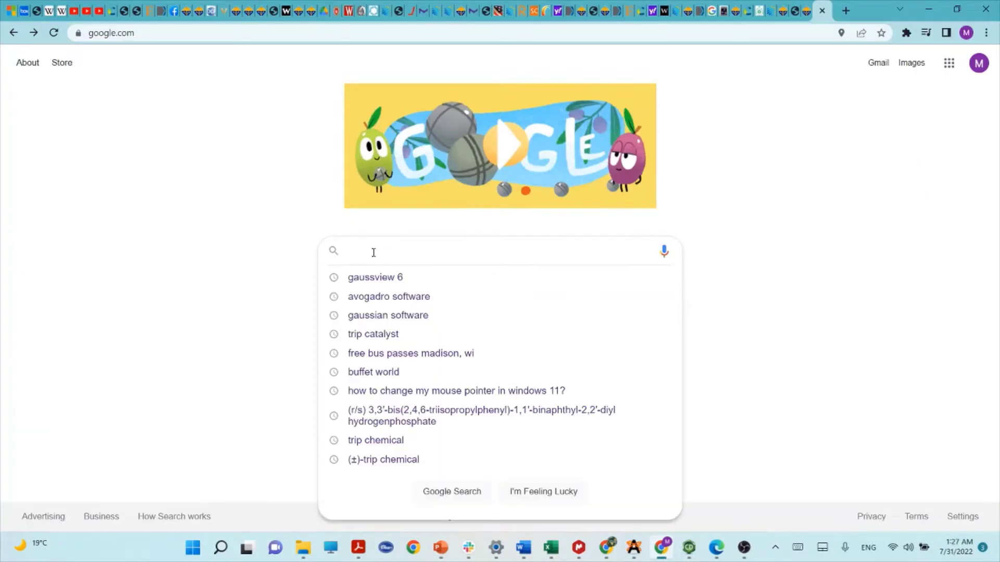
{"action": "type", "text": "ava"}
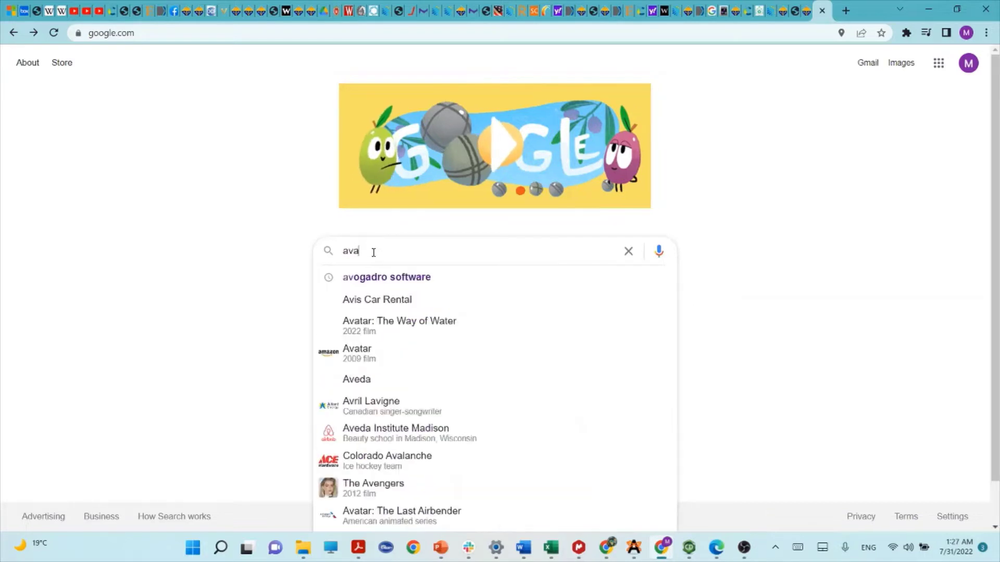
{"action": "key", "text": "BackSpace"}
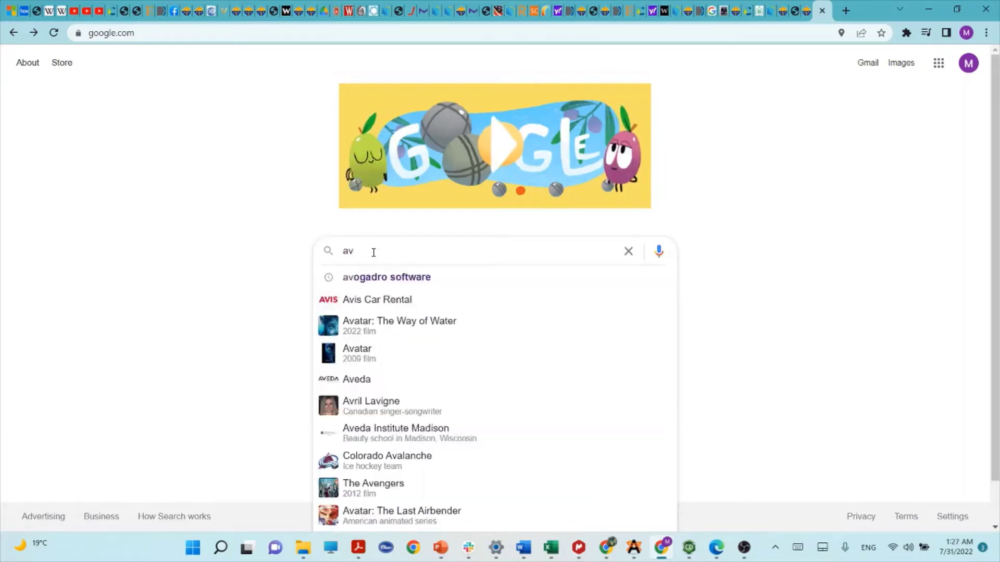
{"action": "type", "text": "Oged"}
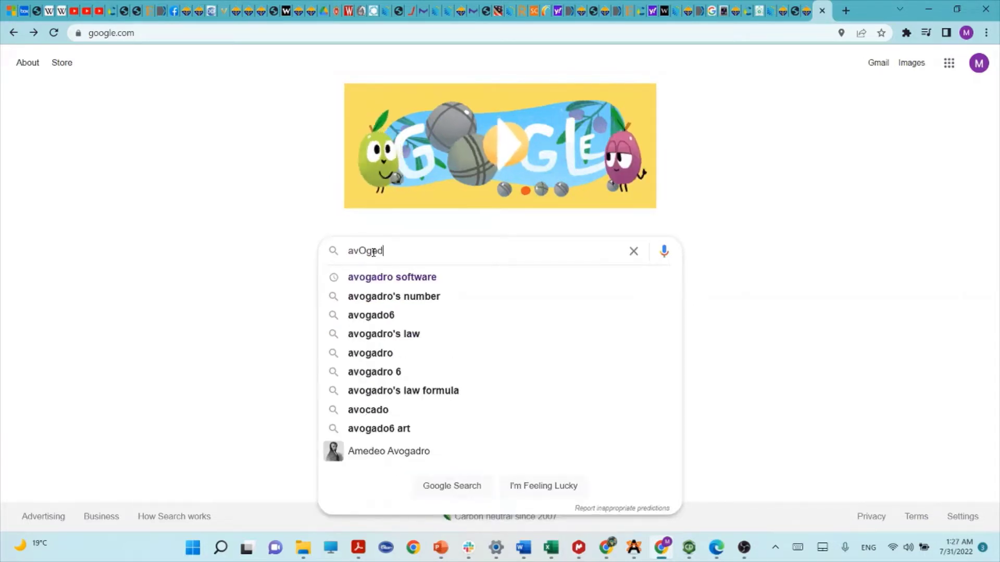
{"action": "left_click", "coordinate": [395, 279]}
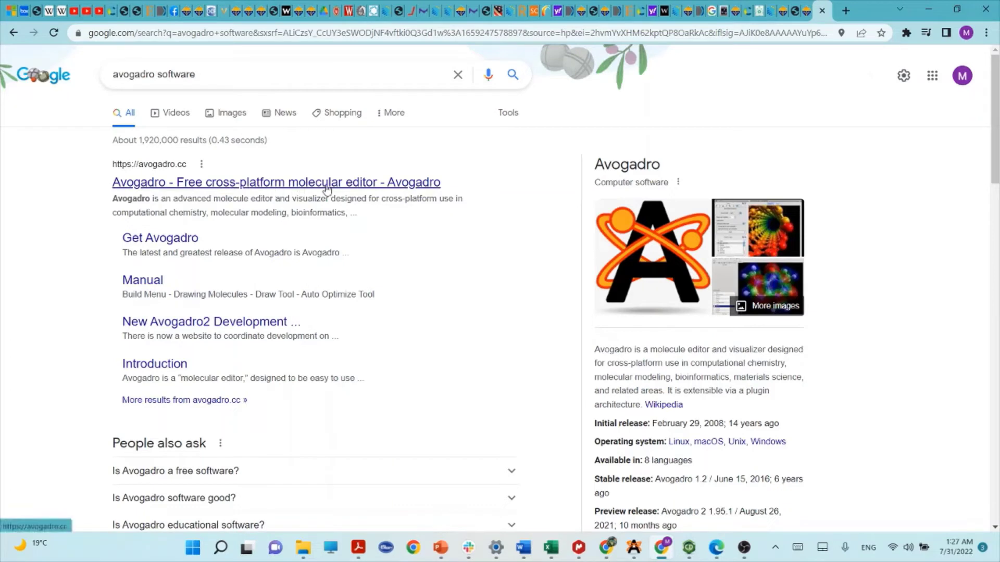
Step: Open the Get Avogadro page from the search results and examine the available releases and download links
{"action": "left_click", "coordinate": [168, 243]}
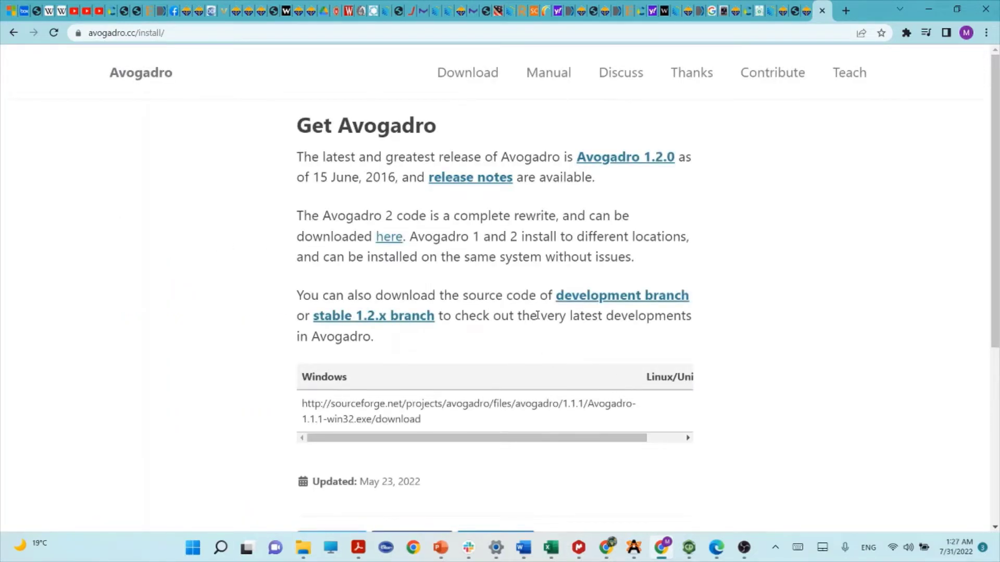
{"action": "scroll", "coordinate": [610, 310], "scroll_direction": "down", "scroll_amount": 5}
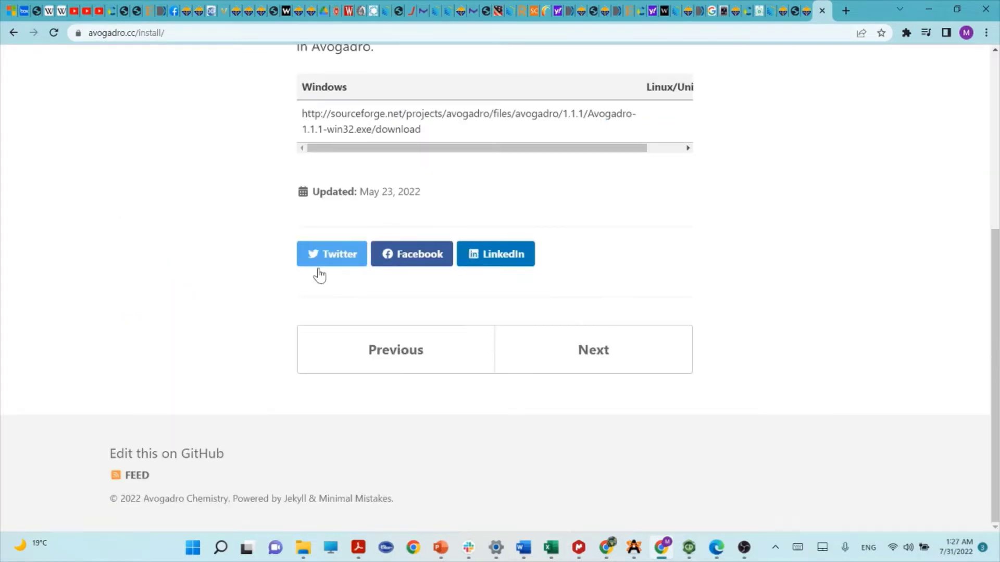
{"action": "scroll", "coordinate": [536, 306], "scroll_direction": "up", "scroll_amount": 1}
{"action": "scroll", "coordinate": [536, 307], "scroll_direction": "up", "scroll_amount": 4}
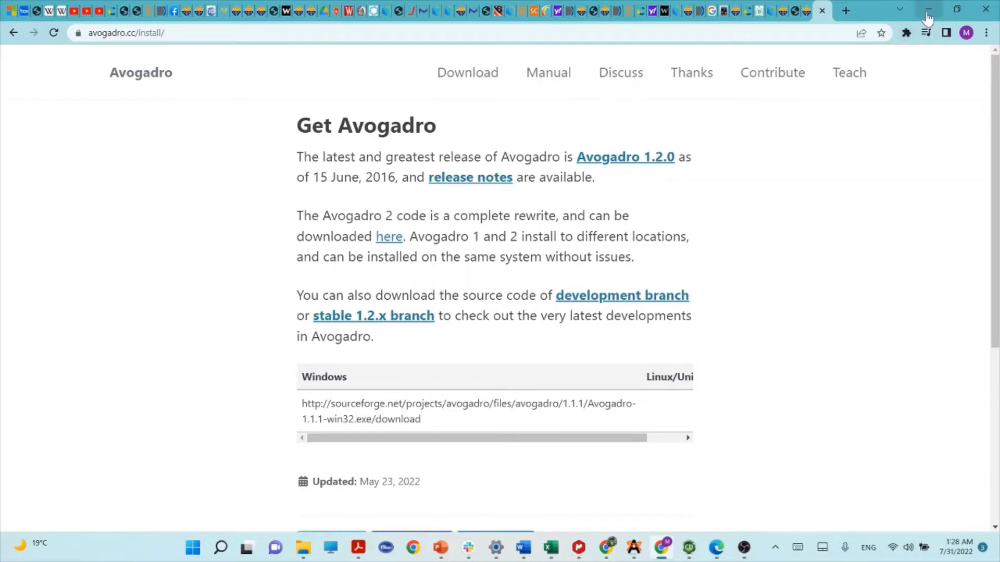
Step: Minimize the browser, search the computer for "avogadro" and launch the Avogadro app
{"action": "left_click", "coordinate": [927, 11]}
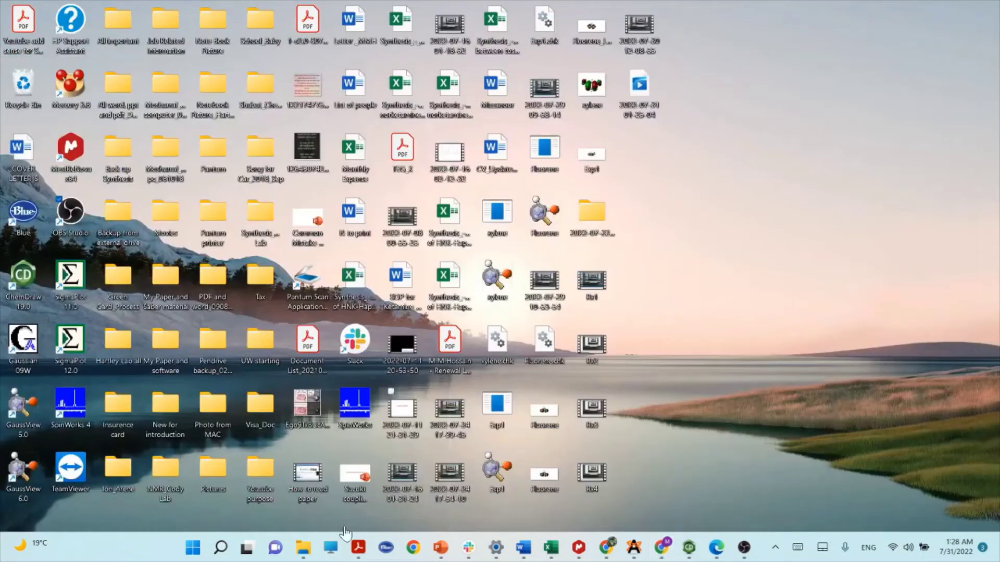
{"action": "left_click", "coordinate": [221, 548]}
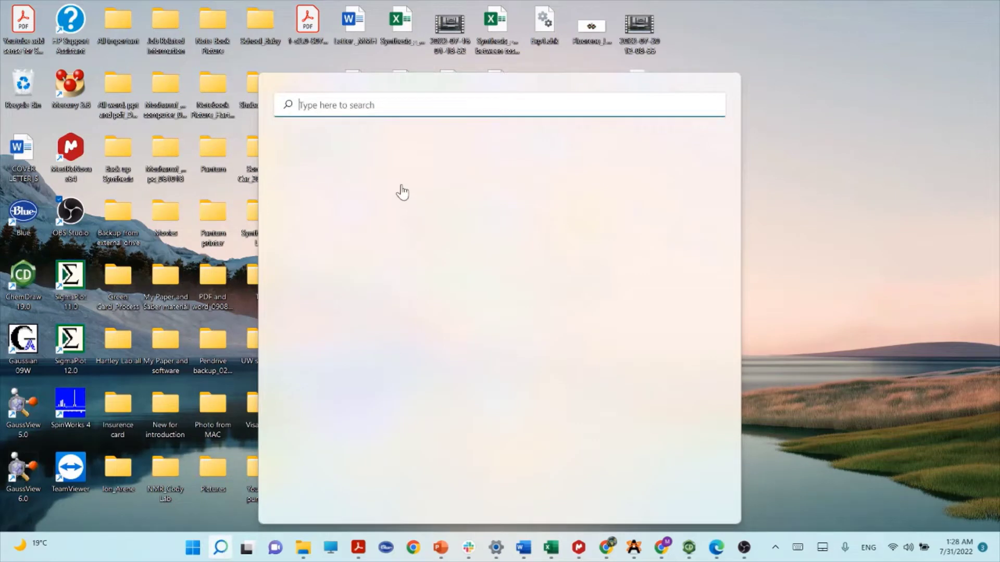
{"action": "type", "text": "avogadro"}
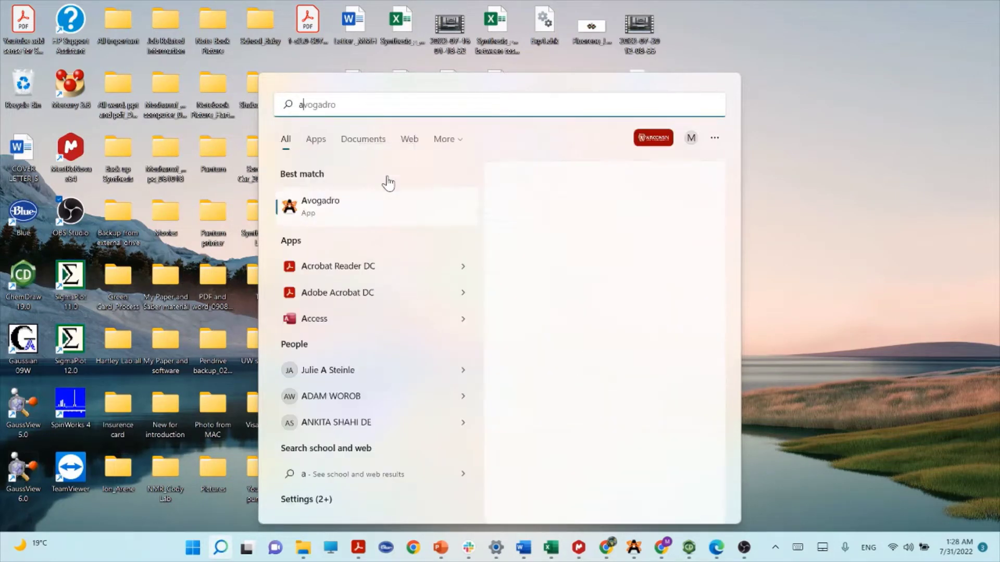
{"action": "left_click", "coordinate": [324, 210]}
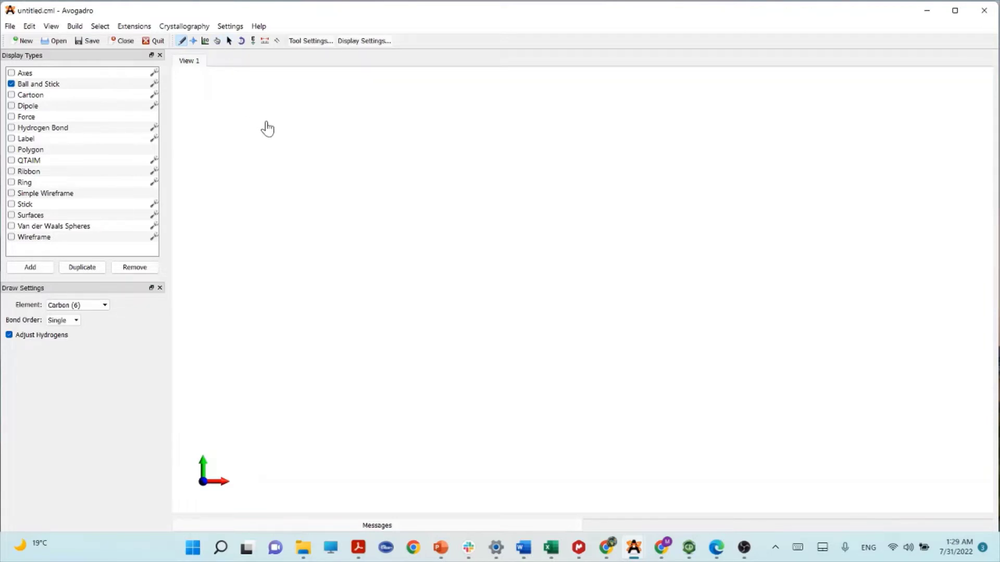
Step: Draw two singly bonded carbon atoms with automatically adjusted hydrogens and select the whole molecule
{"action": "mouse_move", "coordinate": [261, 127]}
{"action": "left_mouse_down"}
{"action": "mouse_move", "coordinate": [383, 158]}
{"action": "mouse_move", "coordinate": [436, 210]}
{"action": "mouse_move", "coordinate": [416, 214]}
{"action": "left_mouse_up"}
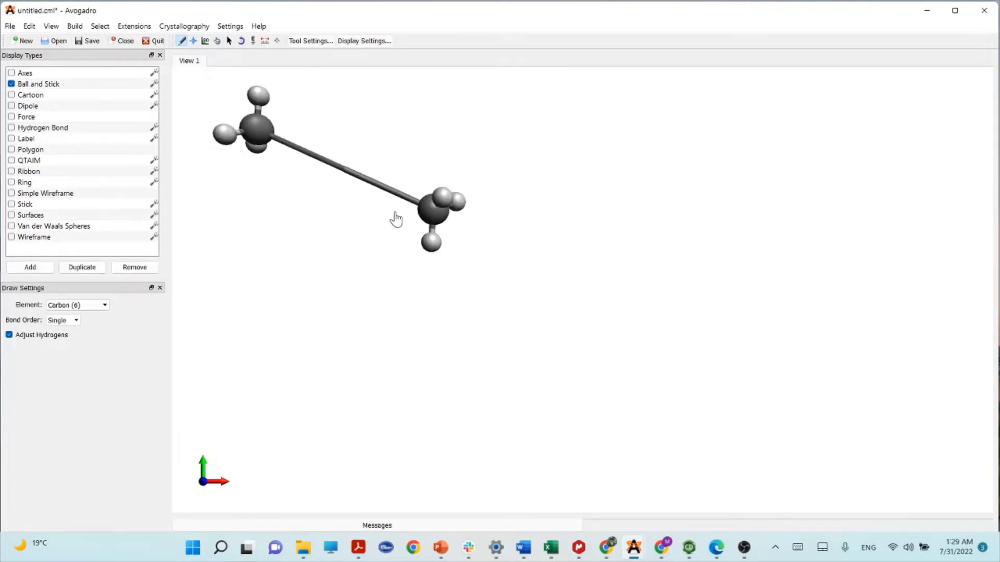
{"action": "left_click", "coordinate": [230, 41]}
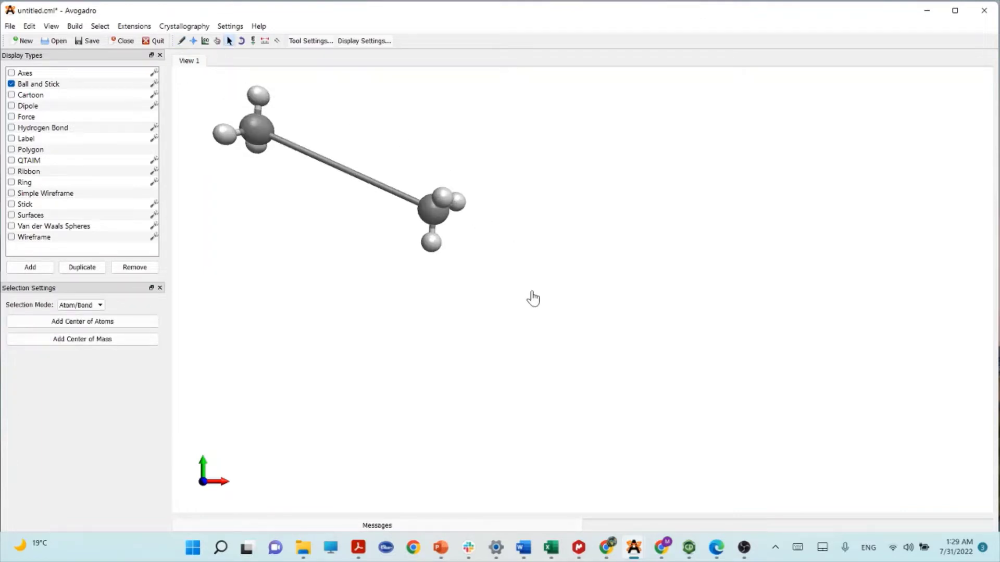
{"action": "key", "text": "ctrl+a"}
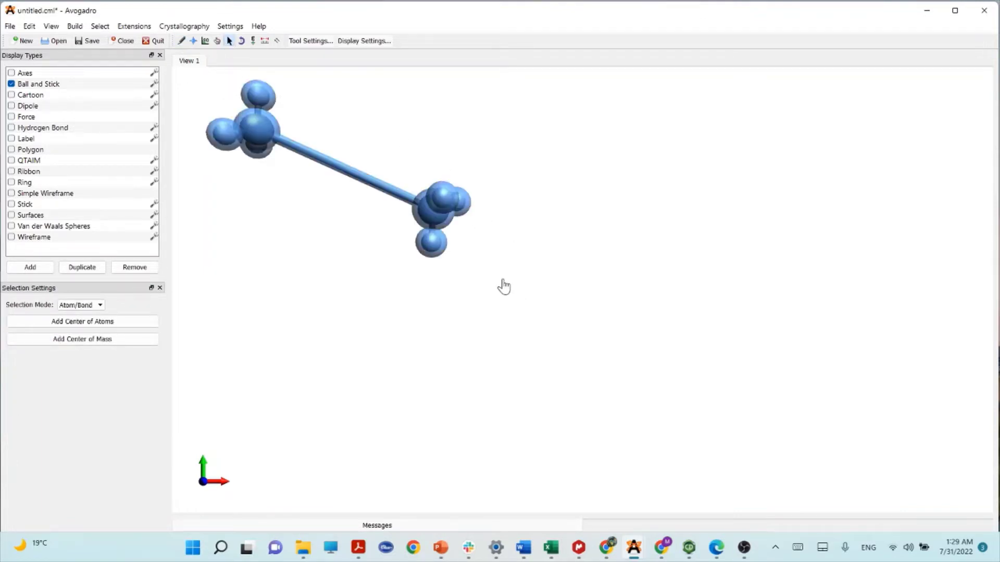
{"action": "left_click_drag", "start_coordinate": [208, 91], "coordinate": [457, 213]}
Step: Move the selected molecule toward the middle of the view and try bond-centric manipulation on its carbon-carbon bond
{"action": "left_click", "coordinate": [217, 41]}
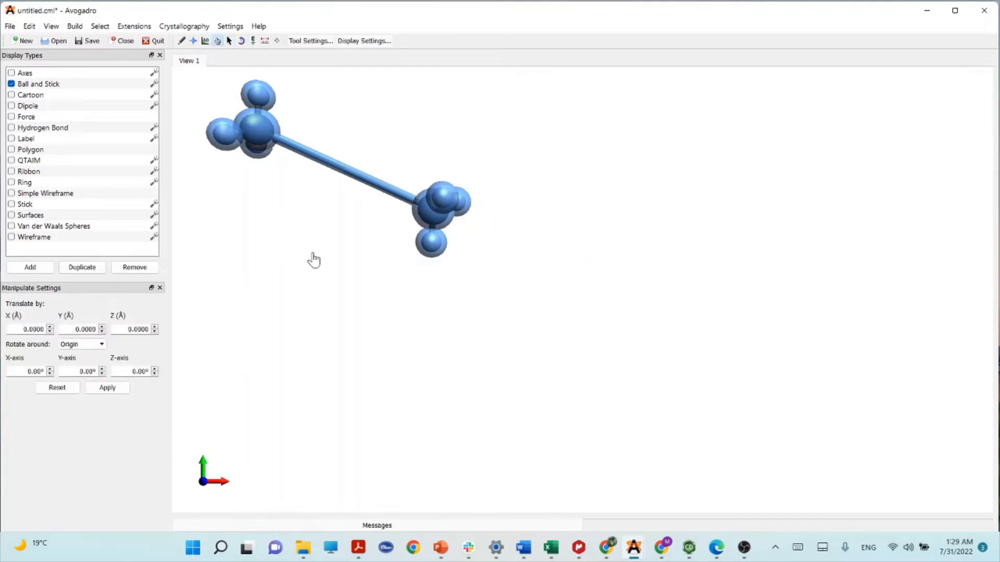
{"action": "left_click_drag", "start_coordinate": [409, 199], "coordinate": [560, 303]}
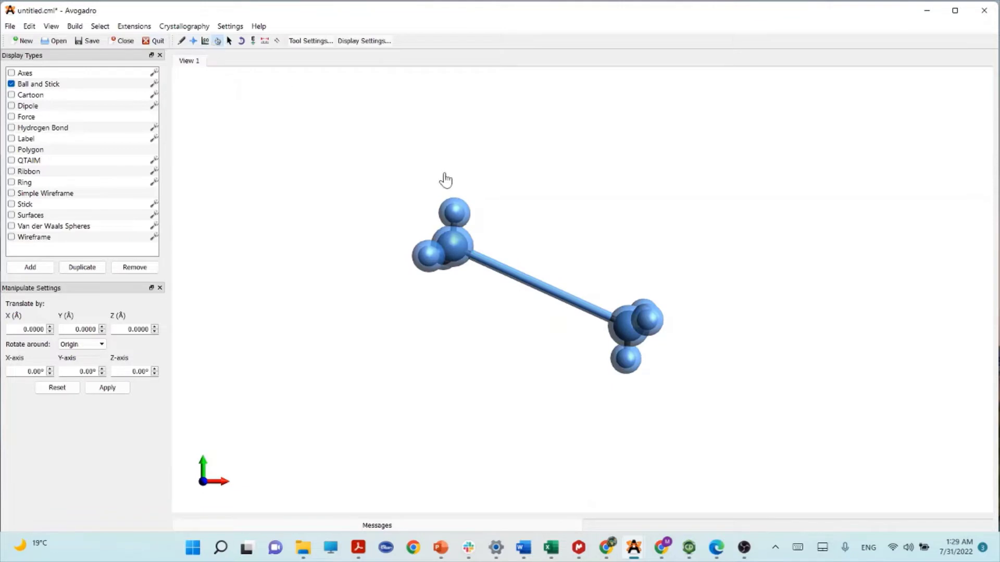
{"action": "left_click_drag", "start_coordinate": [528, 284], "coordinate": [471, 253]}
{"action": "left_click", "coordinate": [205, 40]}
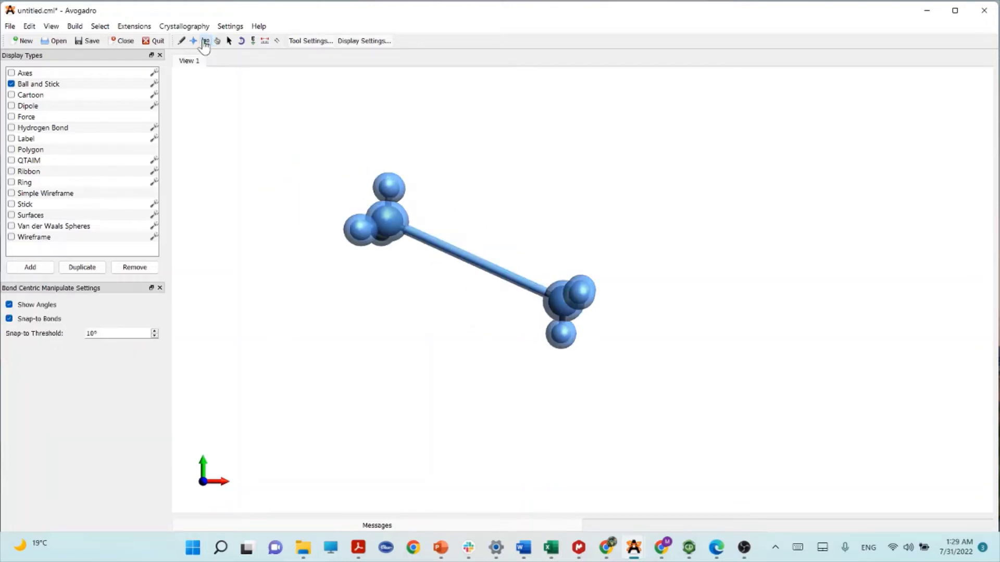
{"action": "left_click_drag", "start_coordinate": [481, 262], "coordinate": [634, 200]}
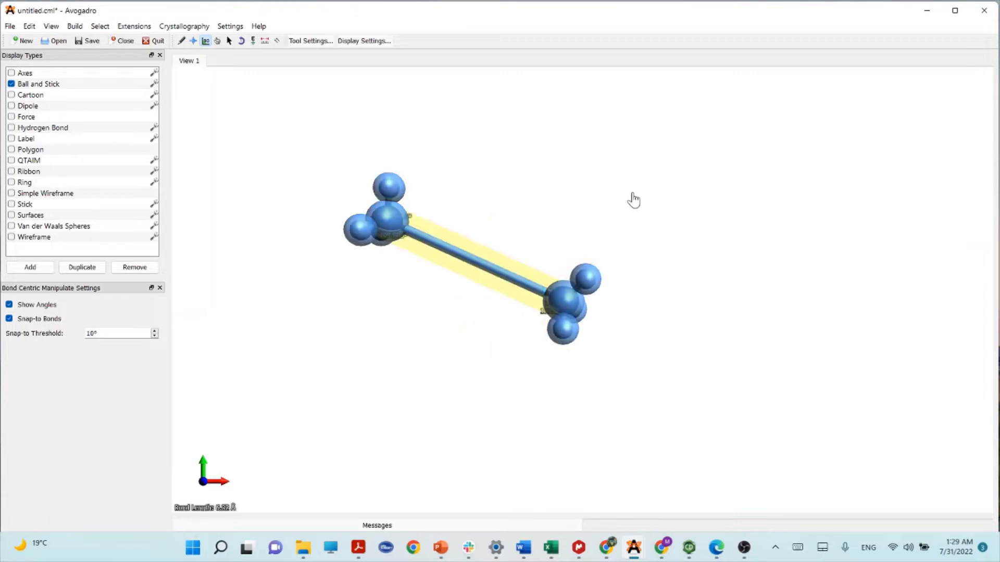
Step: Examine the two-carbon molecule from different angles with the Navigate tool and a short auto-rotation
{"action": "left_click", "coordinate": [194, 42]}
{"action": "left_click_drag", "start_coordinate": [442, 257], "coordinate": [396, 245]}
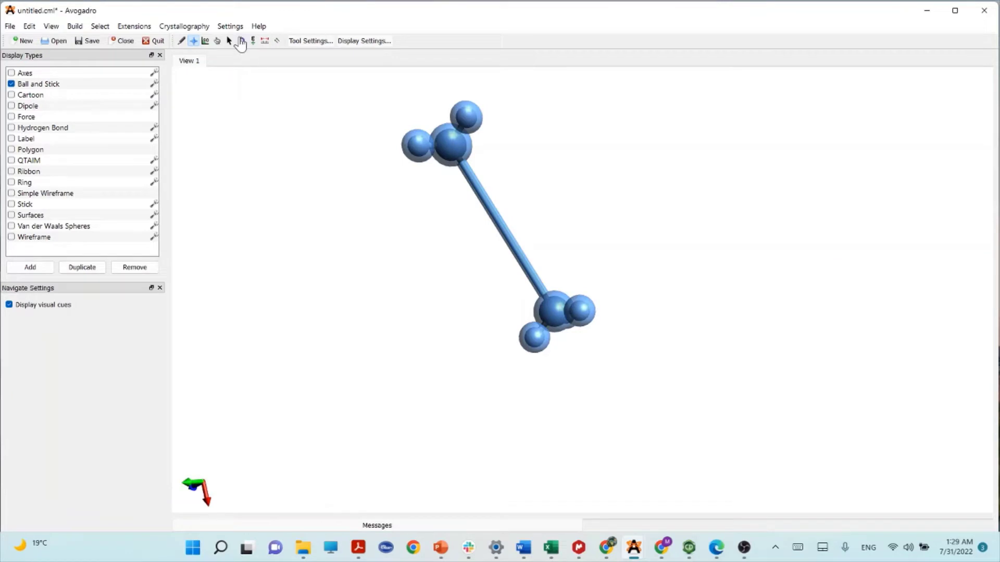
{"action": "left_click", "coordinate": [242, 46]}
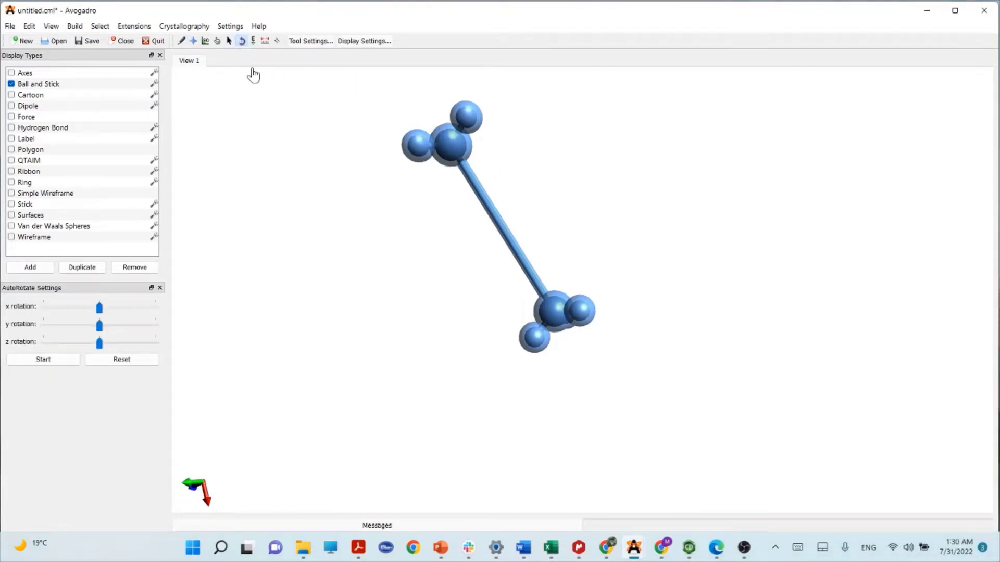
{"action": "left_click_drag", "start_coordinate": [453, 149], "coordinate": [463, 266]}
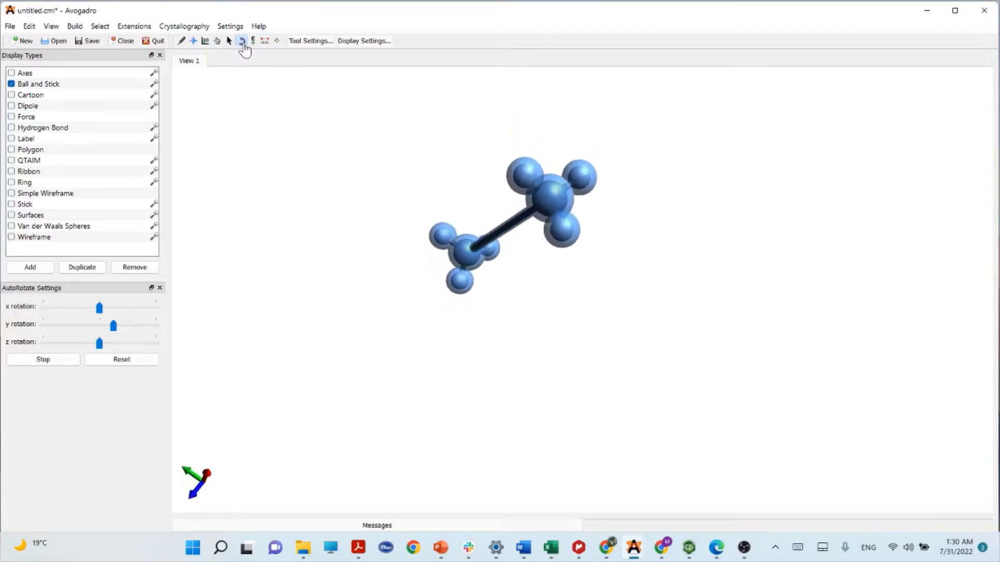
{"action": "left_click", "coordinate": [290, 159]}
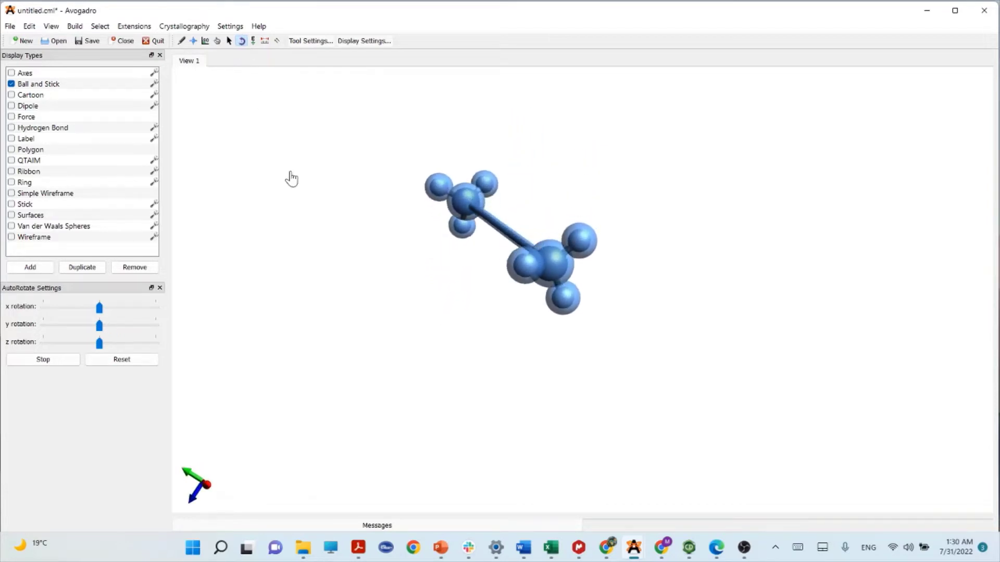
Step: Look at the auto-optimization settings, rotate the two-carbon molecule and delete it from the view
{"action": "left_click", "coordinate": [253, 41]}
{"action": "left_click_drag", "start_coordinate": [451, 201], "coordinate": [486, 238]}
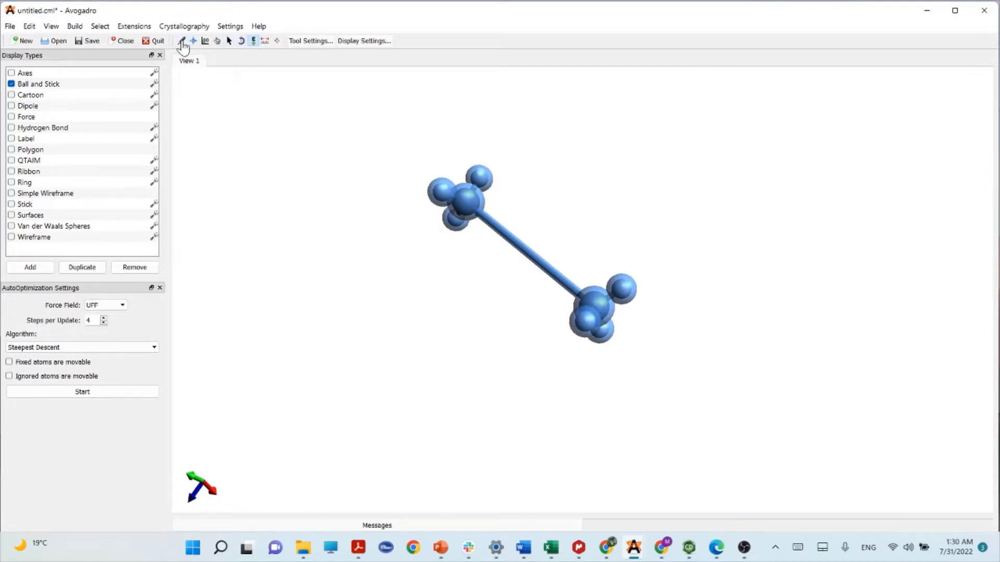
{"action": "left_click_drag", "start_coordinate": [366, 125], "coordinate": [462, 206]}
{"action": "left_click", "coordinate": [229, 41]}
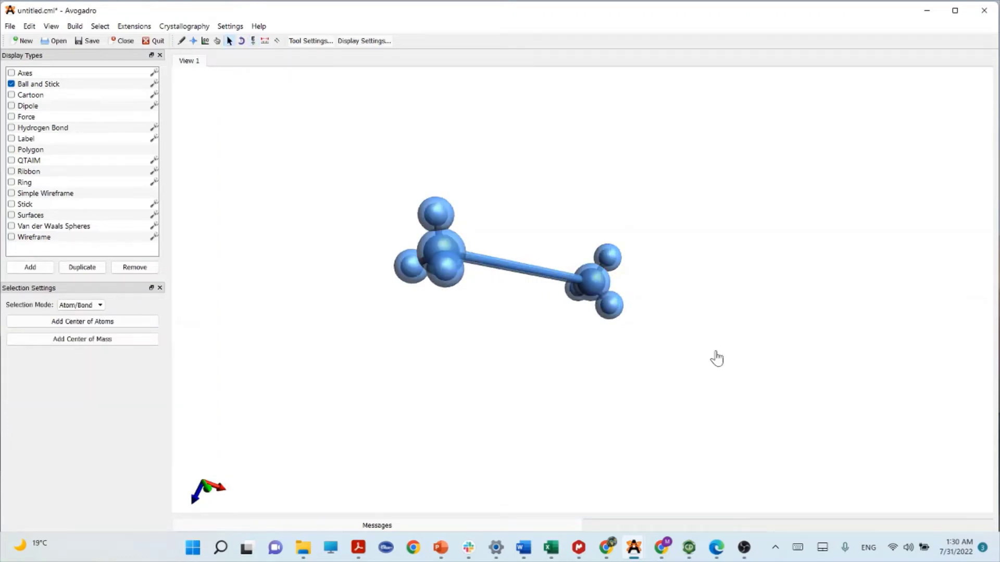
{"action": "key", "text": "Delete"}
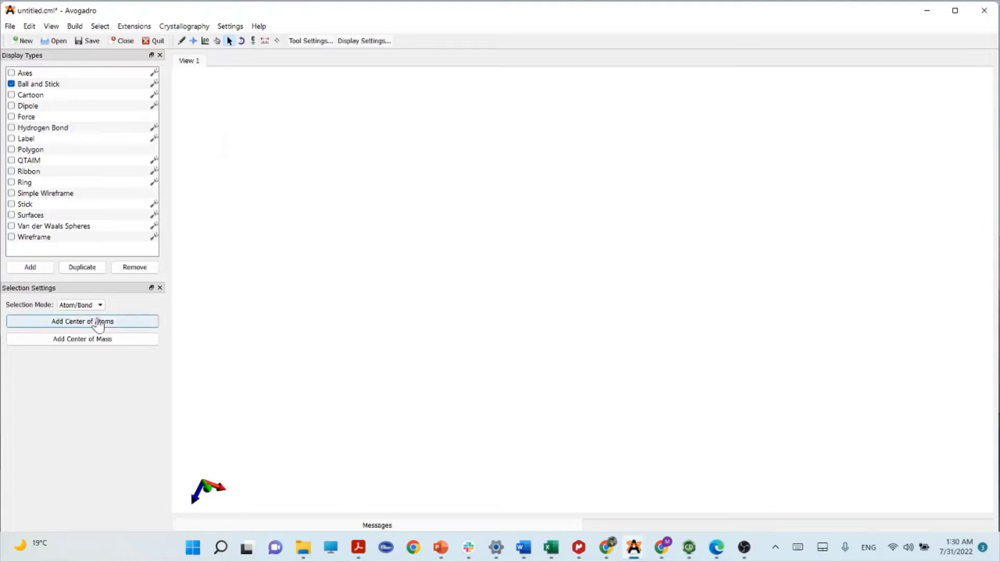
Step: Turn off Adjust Hydrogens and draw a closed ring of six carbon atoms joined by single bonds
{"action": "left_click", "coordinate": [182, 41]}
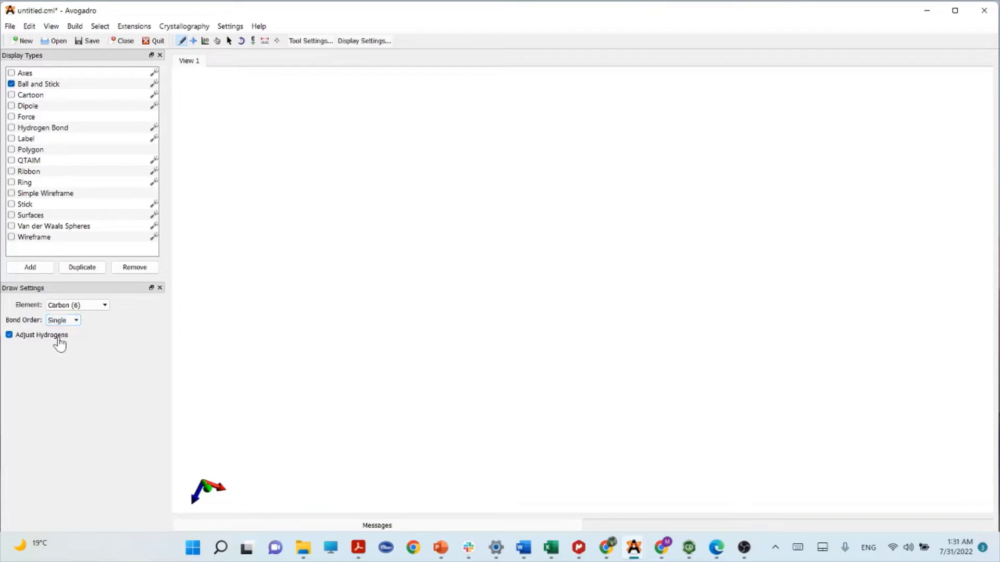
{"action": "left_click", "coordinate": [9, 336]}
{"action": "left_click", "coordinate": [402, 271]}
{"action": "mouse_move", "coordinate": [404, 278]}
{"action": "left_mouse_down"}
{"action": "mouse_move", "coordinate": [476, 238]}
{"action": "mouse_move", "coordinate": [539, 262]}
{"action": "left_mouse_up"}
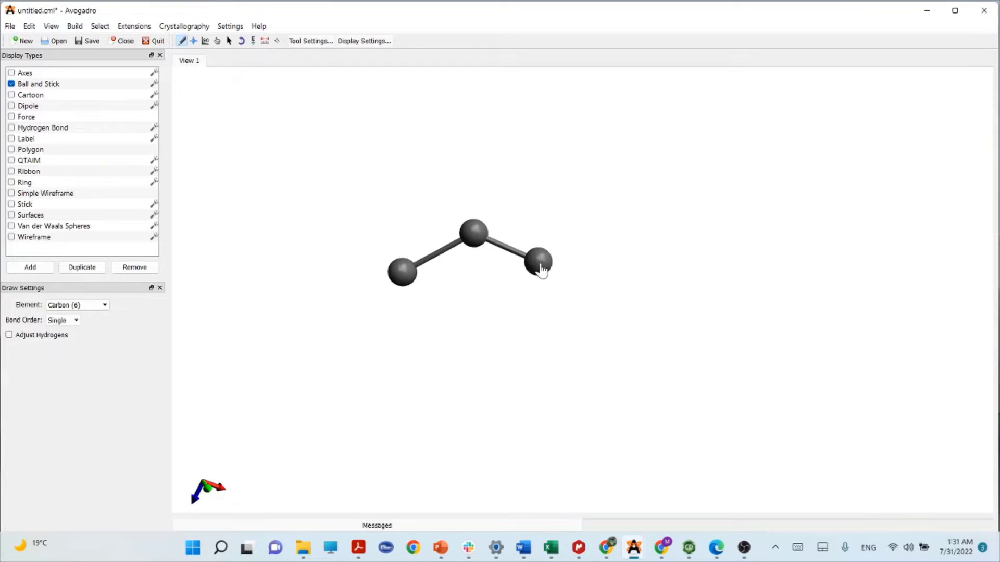
{"action": "left_click_drag", "start_coordinate": [402, 271], "coordinate": [401, 351]}
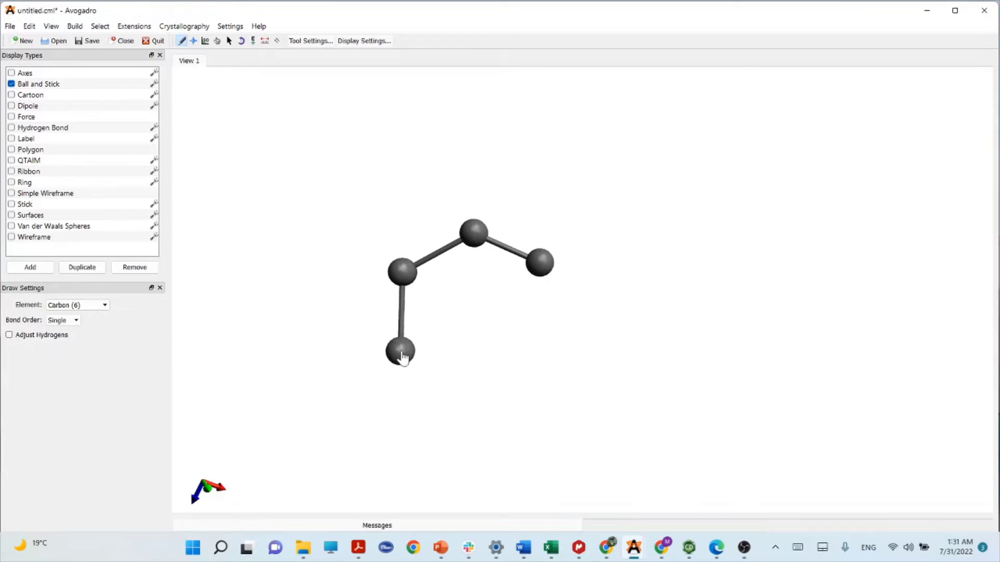
{"action": "left_click_drag", "start_coordinate": [539, 273], "coordinate": [532, 352]}
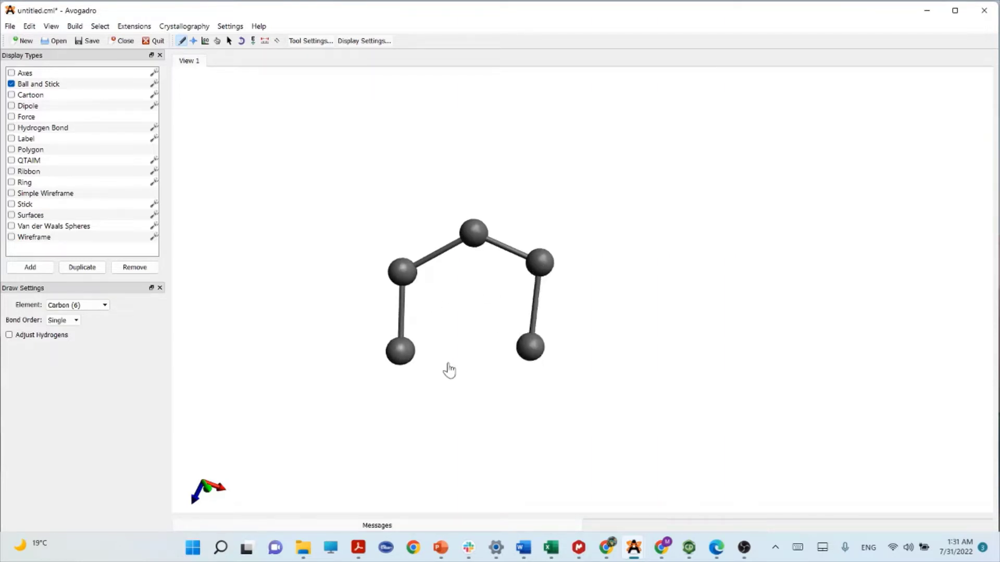
{"action": "left_click_drag", "start_coordinate": [406, 357], "coordinate": [529, 359]}
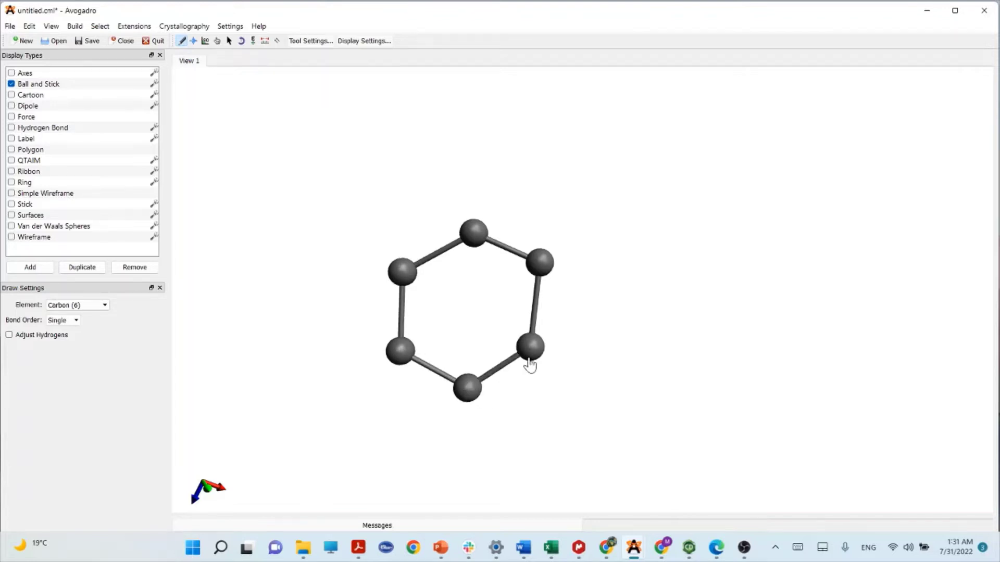
Step: Change three alternating bonds of the six-membered carbon ring to double bonds
{"action": "left_click", "coordinate": [436, 263]}
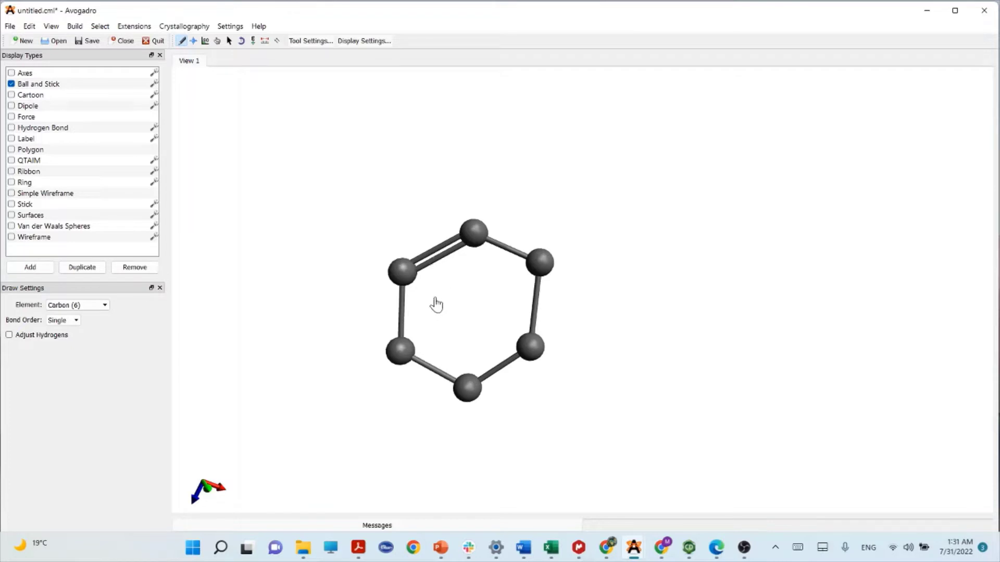
{"action": "left_click", "coordinate": [431, 374]}
{"action": "left_click", "coordinate": [536, 315]}
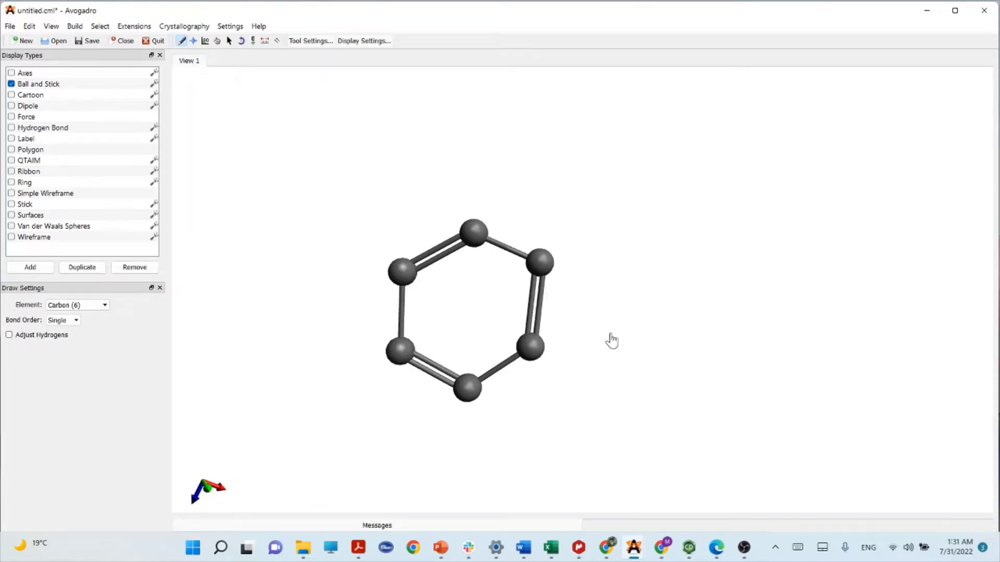
Step: Draw a five-membered carbon ring fused to the benzene ring and a second six-membered carbon ring fused to its opposite side
{"action": "mouse_move", "coordinate": [541, 272]}
{"action": "left_mouse_down"}
{"action": "mouse_move", "coordinate": [624, 239]}
{"action": "mouse_move", "coordinate": [665, 287]}
{"action": "mouse_move", "coordinate": [647, 357]}
{"action": "left_mouse_up"}
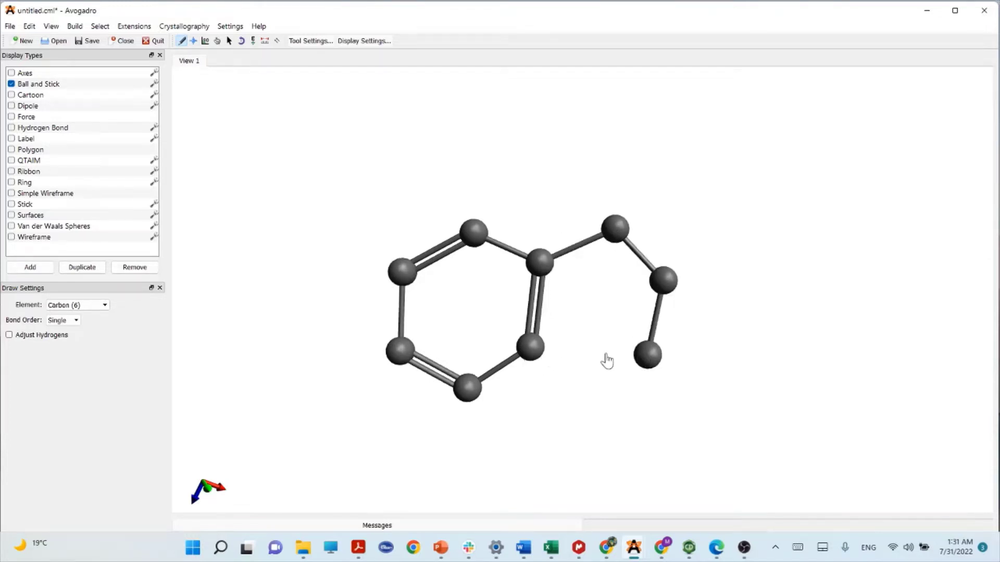
{"action": "left_click_drag", "start_coordinate": [530, 347], "coordinate": [647, 355]}
{"action": "mouse_move", "coordinate": [671, 285]}
{"action": "left_mouse_down"}
{"action": "mouse_move", "coordinate": [728, 239]}
{"action": "mouse_move", "coordinate": [807, 276]}
{"action": "mouse_move", "coordinate": [783, 364]}
{"action": "left_mouse_up"}
{"action": "mouse_move", "coordinate": [655, 367]}
{"action": "left_mouse_down"}
{"action": "mouse_move", "coordinate": [708, 398]}
{"action": "mouse_move", "coordinate": [782, 362]}
{"action": "left_mouse_up"}
Step: Change three alternating bonds of the second six-membered ring to double bonds, including the one shared with the five-membered ring
{"action": "left_click", "coordinate": [656, 316]}
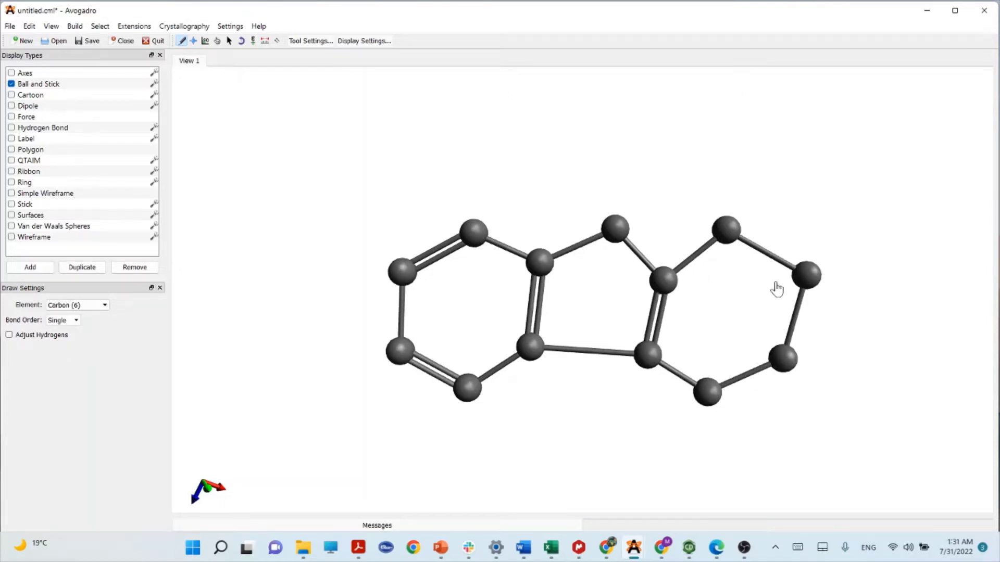
{"action": "left_click", "coordinate": [759, 255]}
{"action": "left_click", "coordinate": [756, 375]}
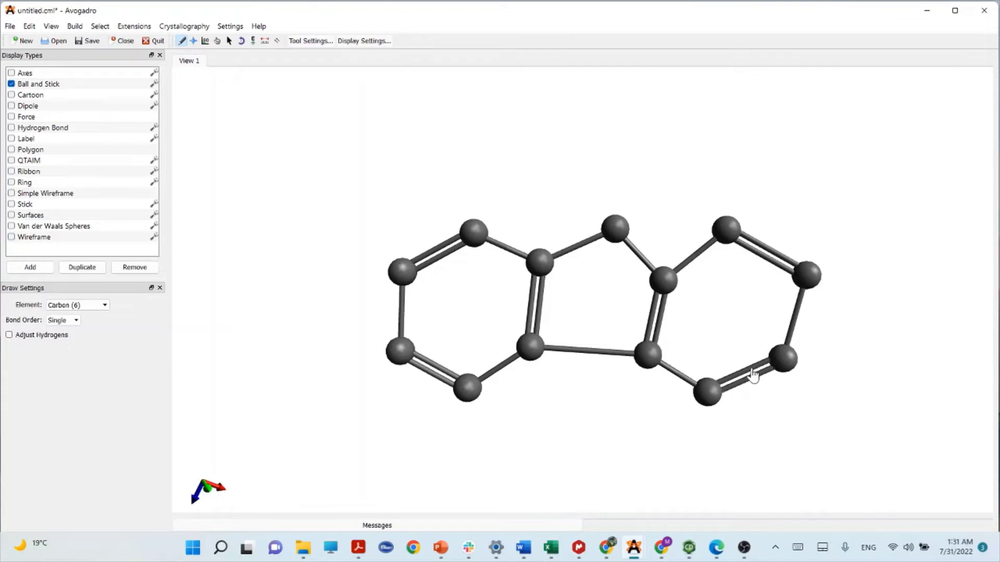
Step: Attach two single-bonded carbons to the five-membered ring's unshared carbon and one to the outer upper carbon of the second six-membered ring
{"action": "left_click_drag", "start_coordinate": [615, 228], "coordinate": [578, 176]}
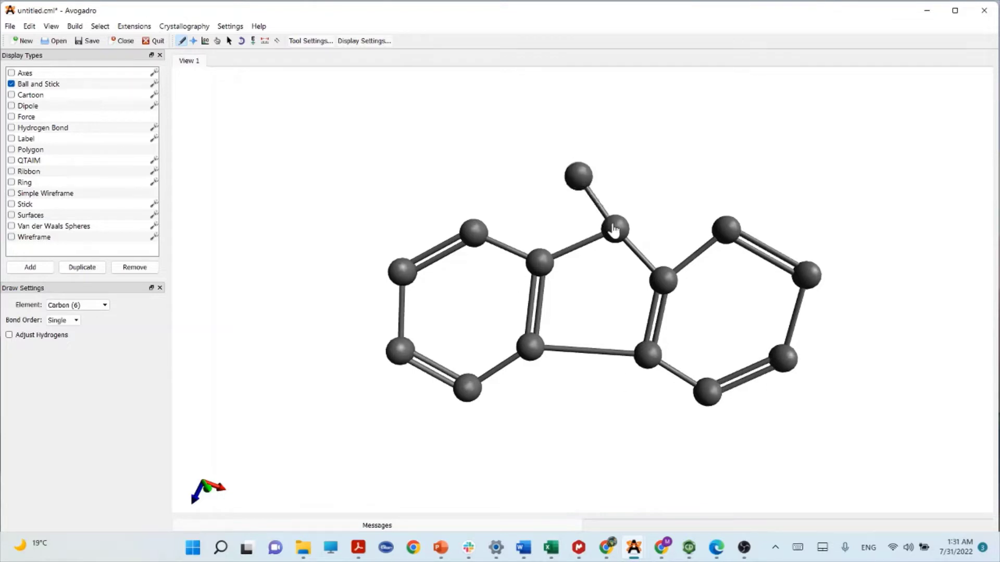
{"action": "left_click_drag", "start_coordinate": [619, 231], "coordinate": [650, 168]}
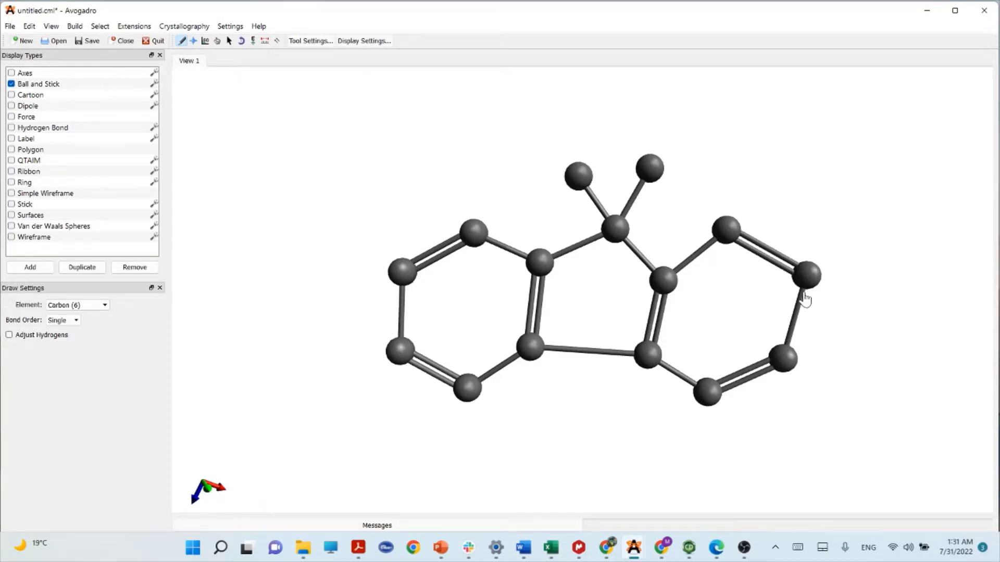
{"action": "left_click_drag", "start_coordinate": [806, 281], "coordinate": [861, 249]}
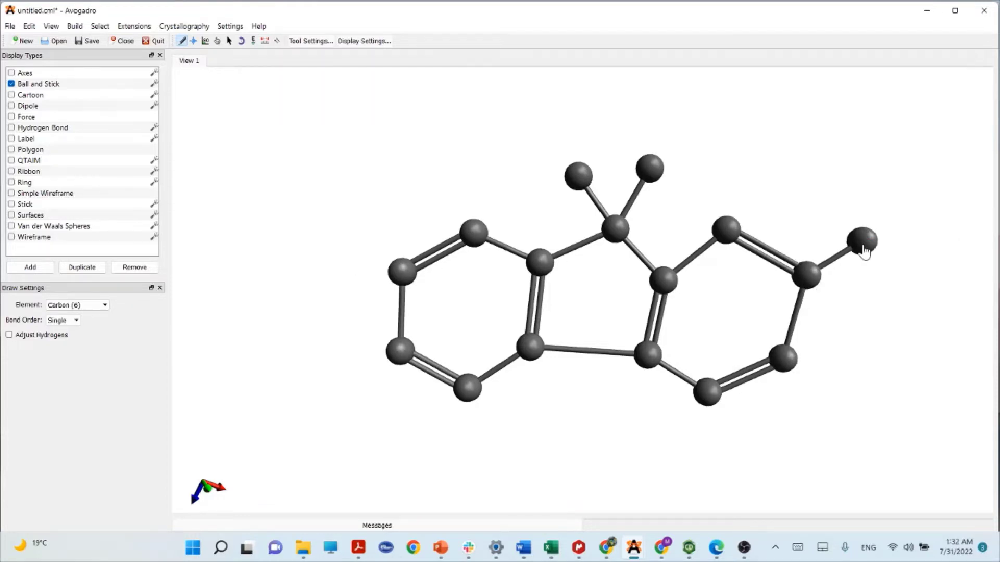
Step: Replace the substituent carbon on the second six-membered ring with Nitrogen (7)
{"action": "left_click", "coordinate": [92, 308]}
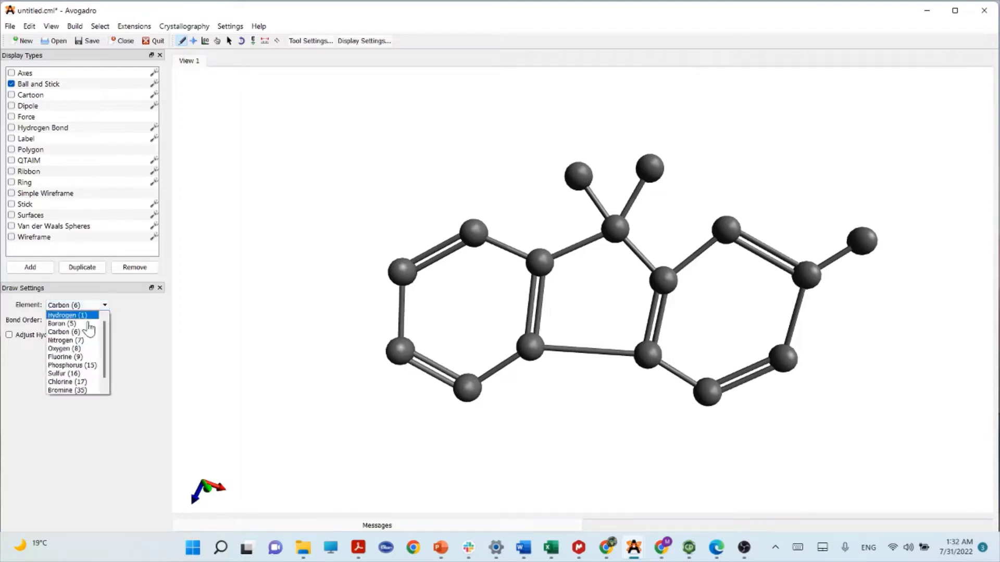
{"action": "left_click", "coordinate": [78, 337]}
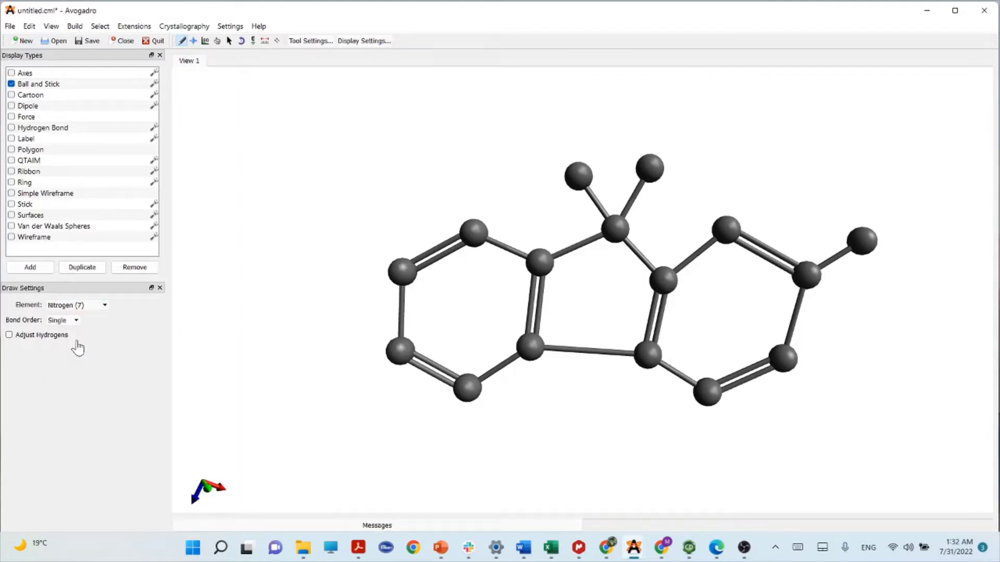
{"action": "left_click", "coordinate": [863, 247]}
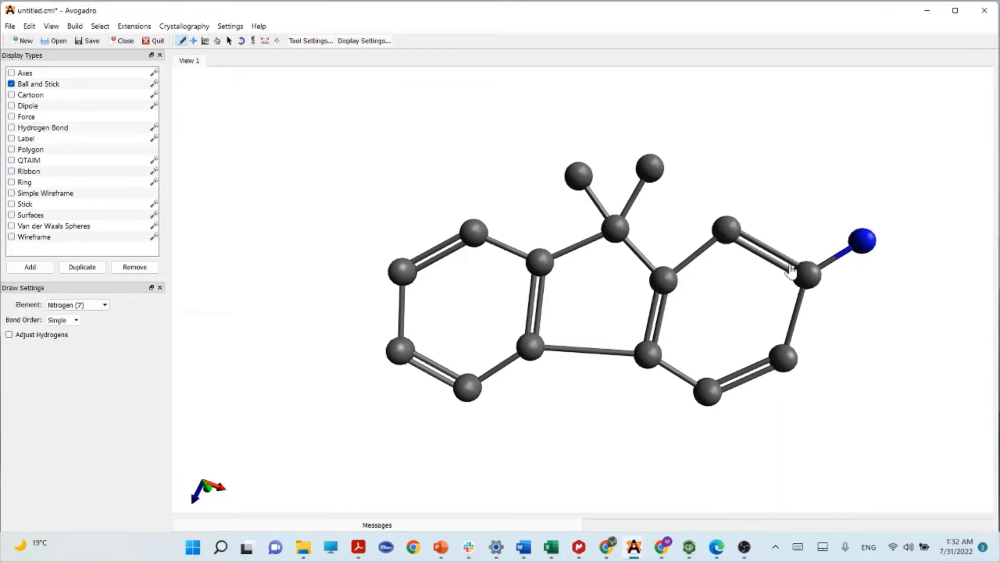
Step: Extend the nitrogen with a Carbon (6) atom that branches into a single-bonded carbon and a double-bonded carbon
{"action": "left_click", "coordinate": [78, 305]}
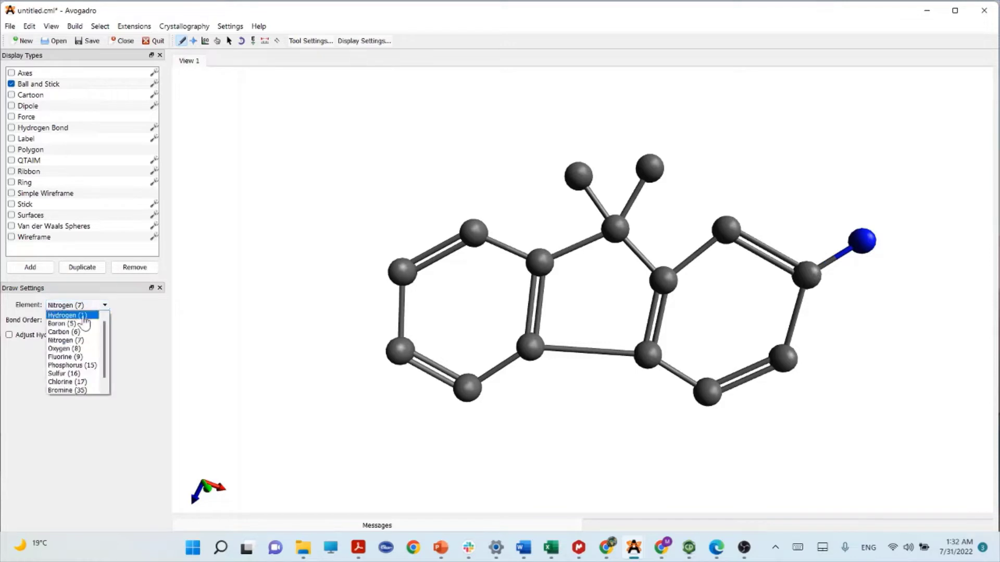
{"action": "left_click", "coordinate": [77, 332]}
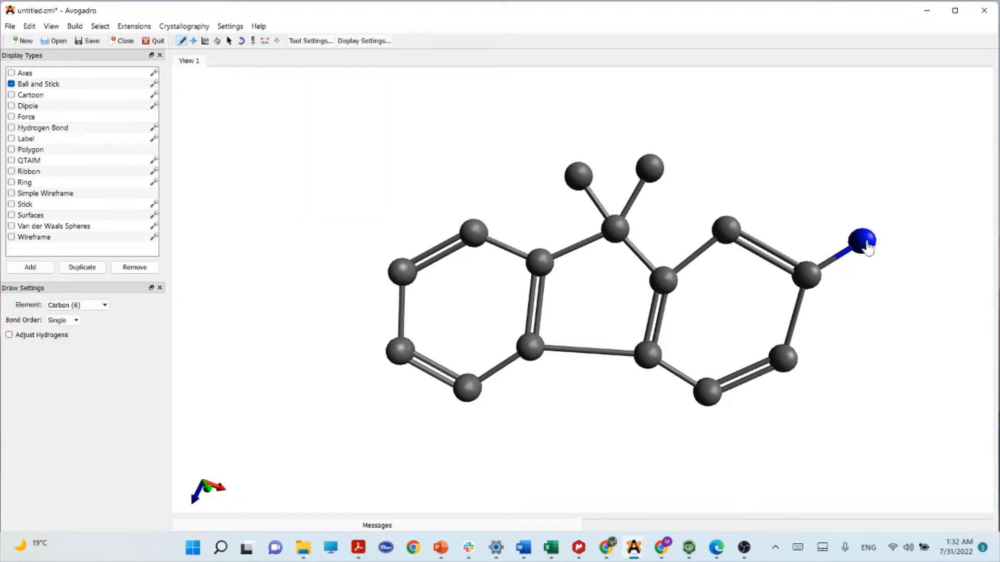
{"action": "mouse_move", "coordinate": [872, 245]}
{"action": "left_mouse_down"}
{"action": "mouse_move", "coordinate": [935, 205]}
{"action": "mouse_move", "coordinate": [923, 209]}
{"action": "mouse_move", "coordinate": [973, 253]}
{"action": "left_mouse_up"}
{"action": "left_click_drag", "start_coordinate": [926, 202], "coordinate": [923, 134]}
{"action": "left_click", "coordinate": [925, 177]}
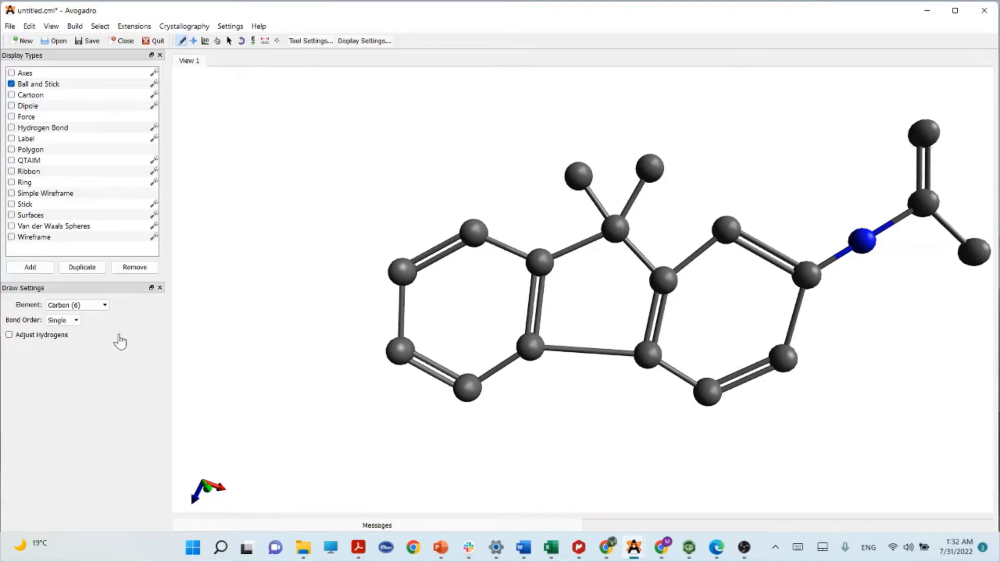
Step: Replace the double-bonded end carbon of the side chain with Oxygen (8) to form the carbonyl group
{"action": "left_click", "coordinate": [105, 306]}
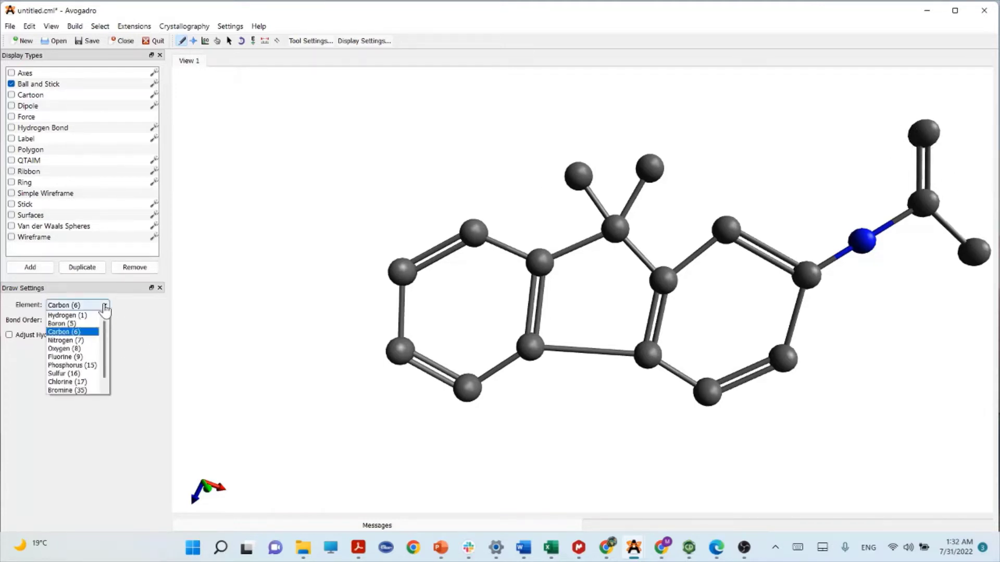
{"action": "left_click", "coordinate": [82, 348]}
{"action": "left_click", "coordinate": [924, 135]}
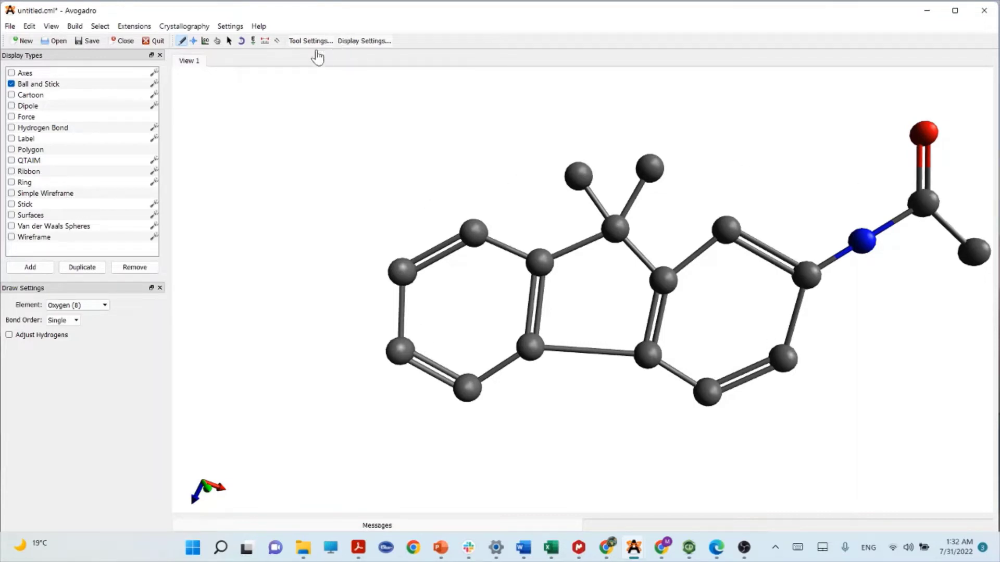
Step: Optimize the geometry of the hydrogen-free molecule twice and rotate it to inspect its shape
{"action": "left_click", "coordinate": [136, 27]}
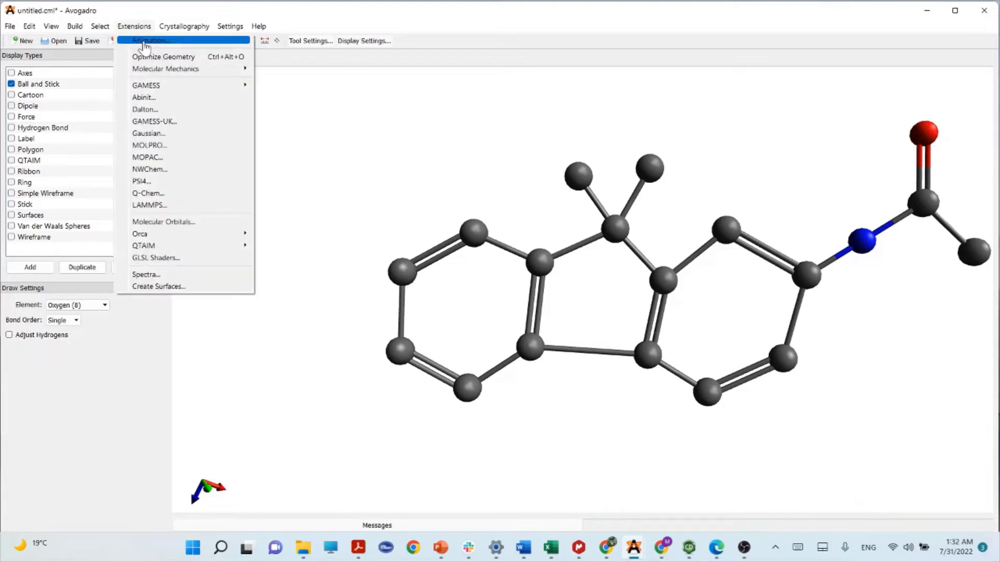
{"action": "left_click", "coordinate": [189, 58]}
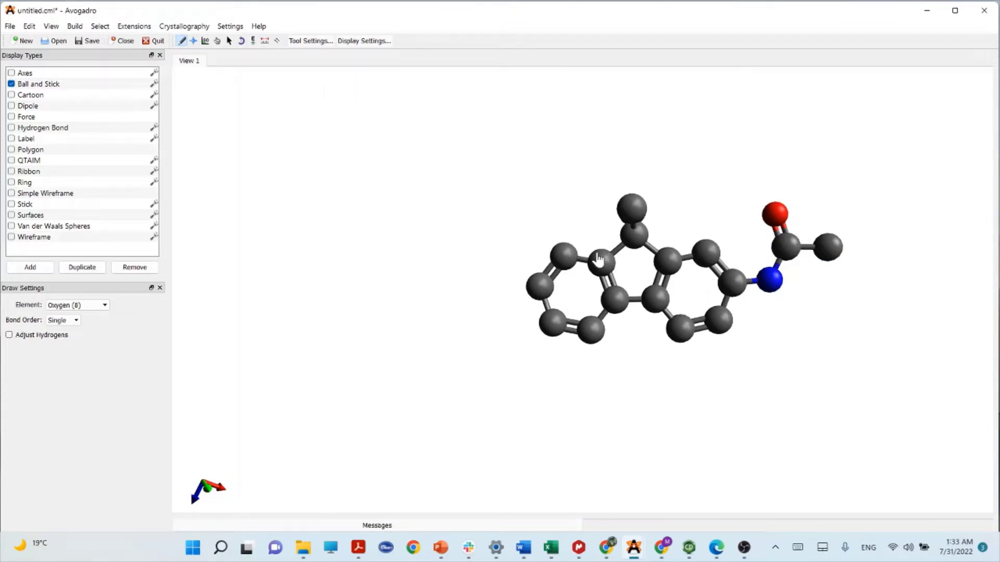
{"action": "left_click", "coordinate": [131, 27]}
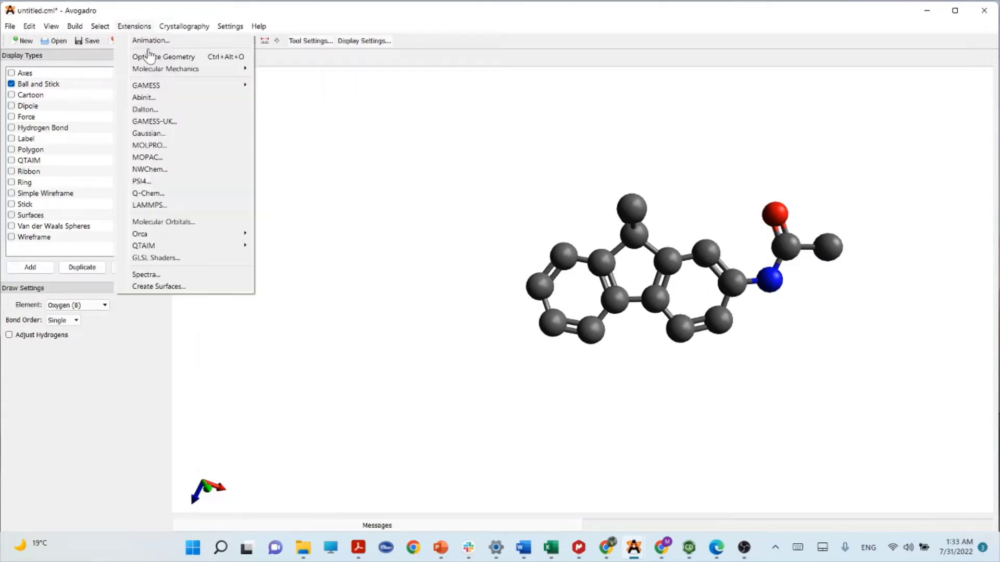
{"action": "left_click", "coordinate": [168, 57]}
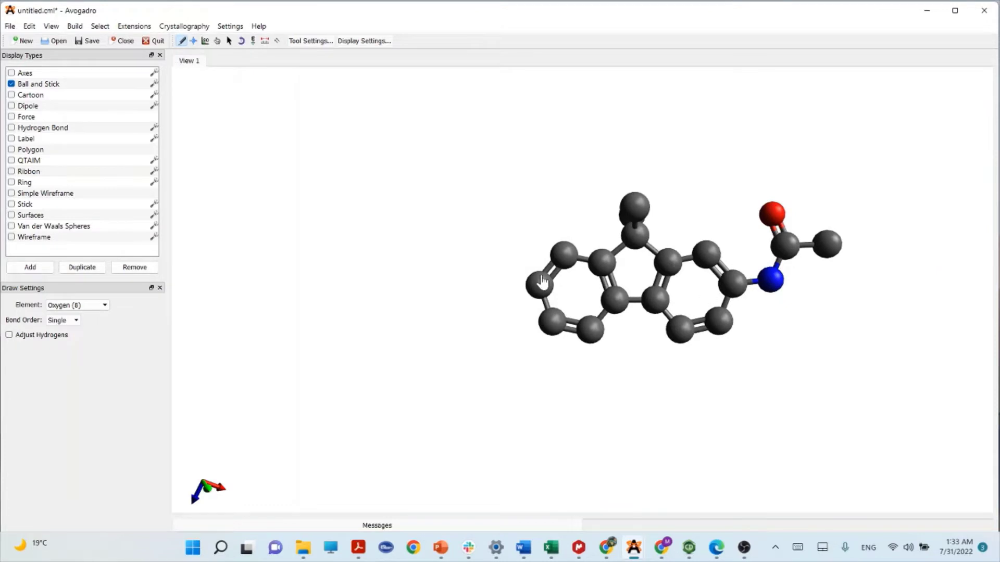
{"action": "left_click", "coordinate": [193, 42]}
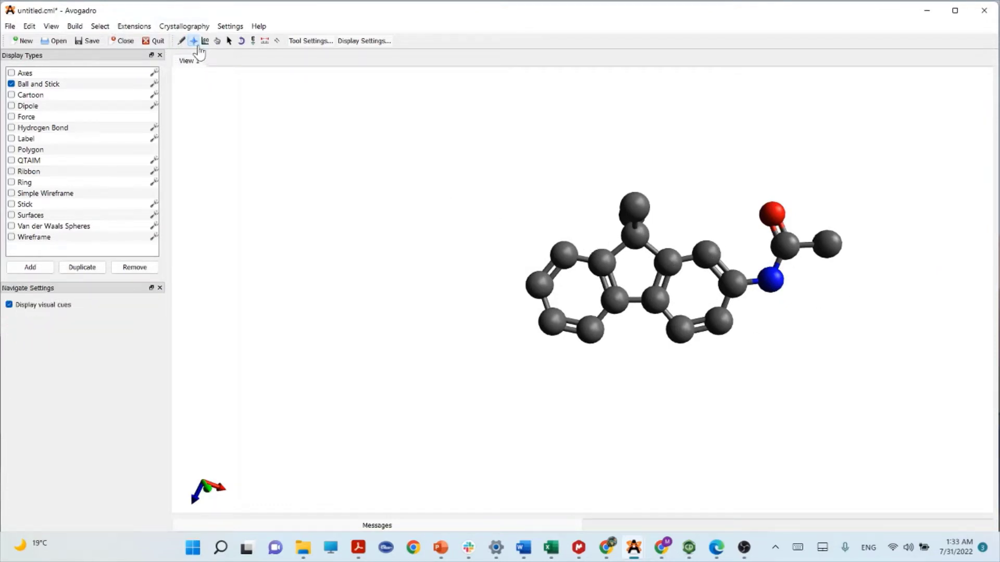
{"action": "left_click_drag", "start_coordinate": [648, 255], "coordinate": [647, 345]}
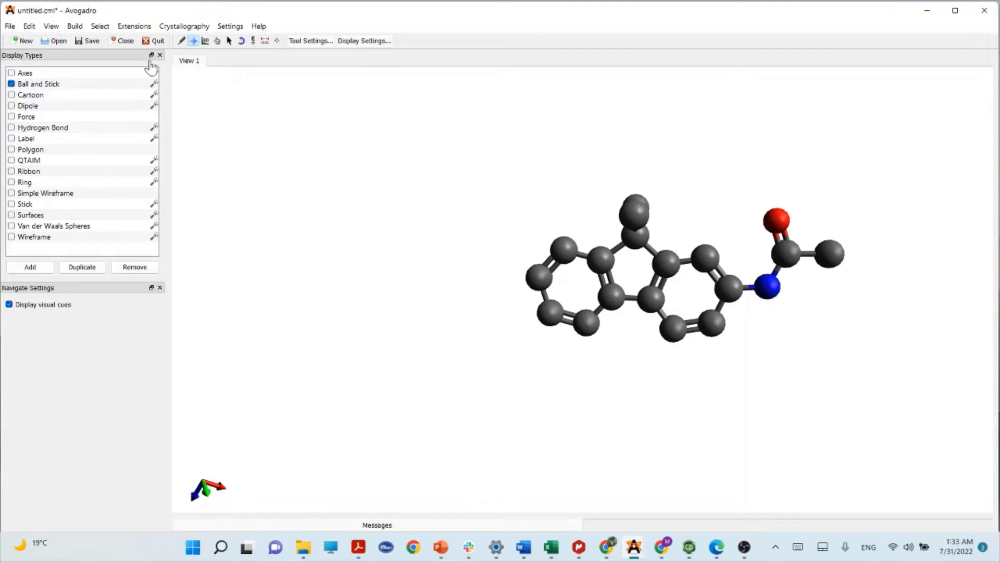
Step: Add hydrogens to the whole molecule and rotate it to check where they were placed
{"action": "left_click", "coordinate": [75, 27]}
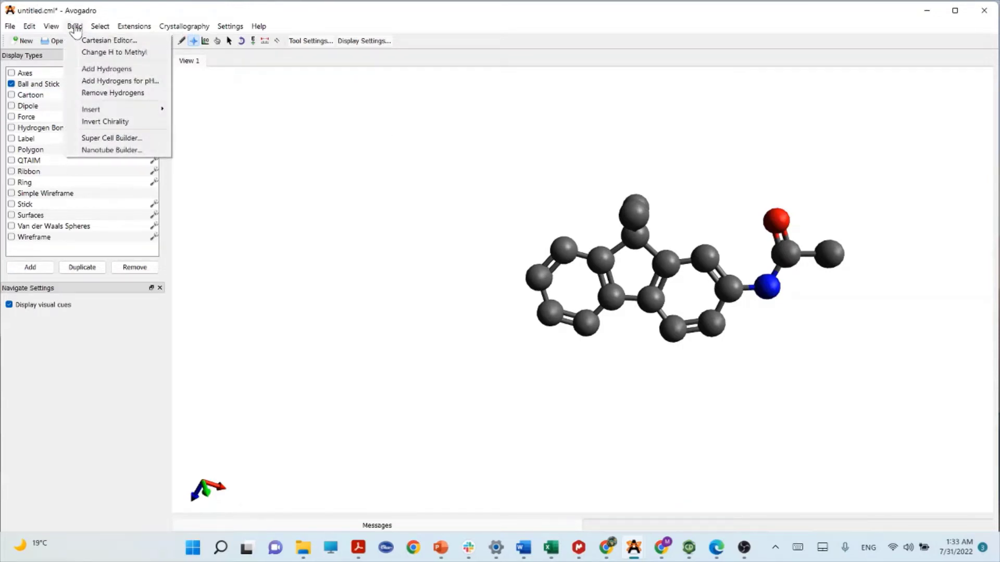
{"action": "left_click", "coordinate": [108, 70]}
{"action": "left_click_drag", "start_coordinate": [700, 268], "coordinate": [721, 261]}
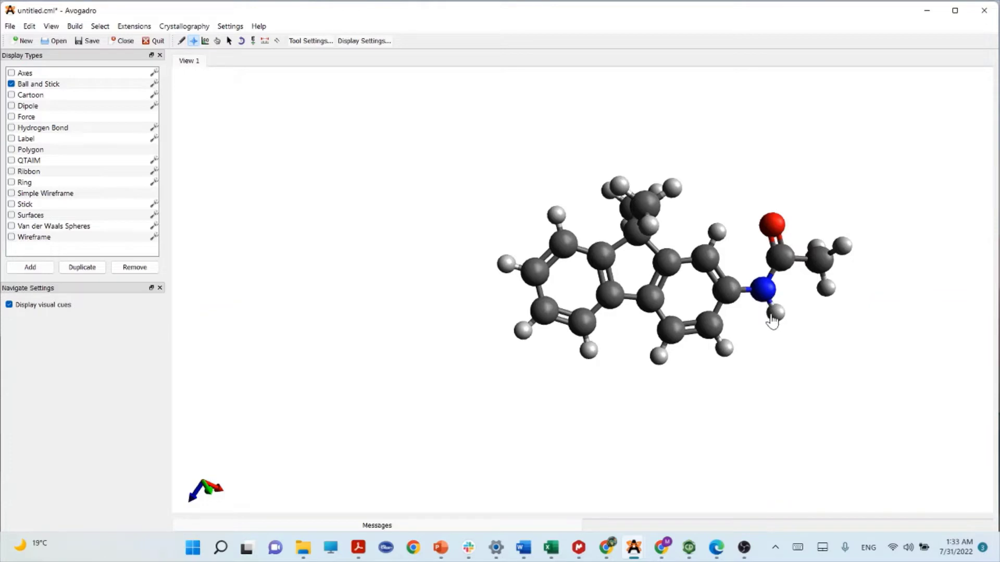
{"action": "left_click_drag", "start_coordinate": [669, 272], "coordinate": [665, 261]}
Step: Optimize the geometry of the molecule with its hydrogens, running the optimization twice
{"action": "left_click", "coordinate": [127, 25]}
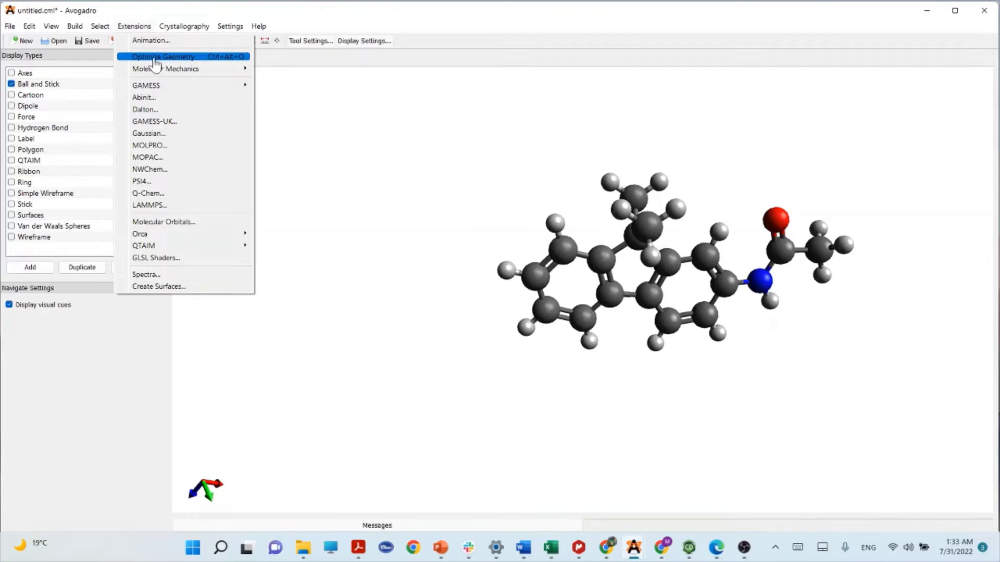
{"action": "left_click", "coordinate": [158, 58]}
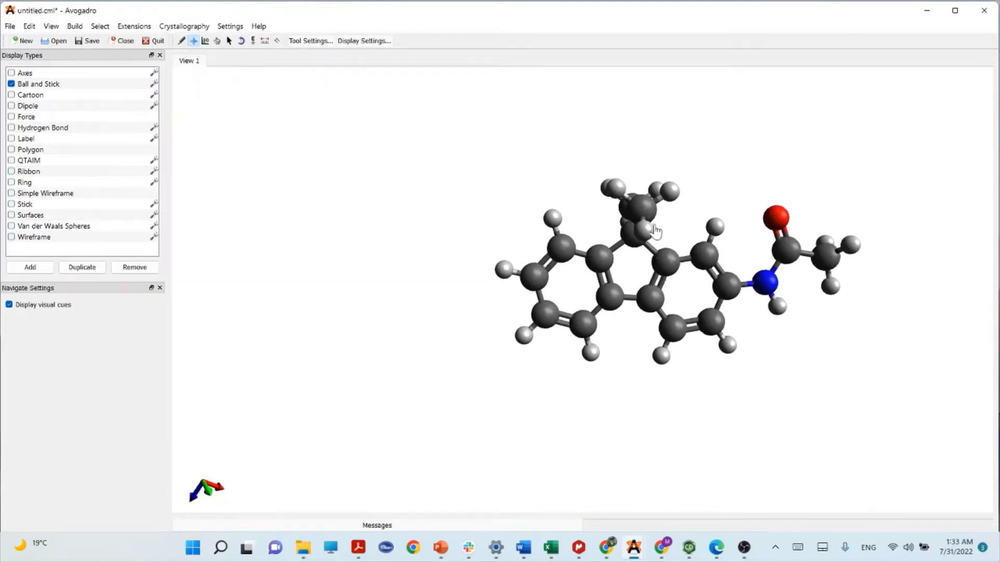
{"action": "left_click", "coordinate": [140, 28]}
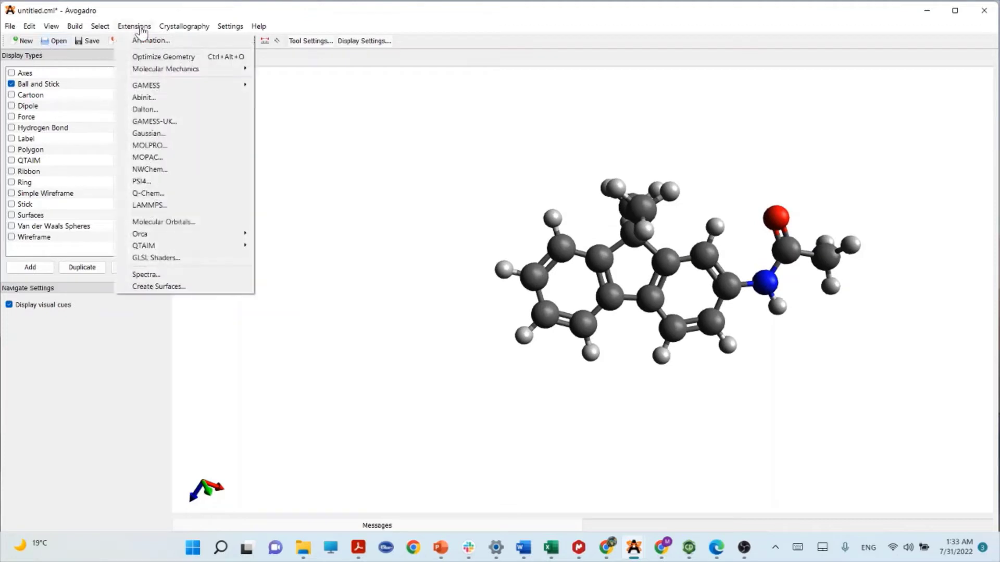
{"action": "left_click", "coordinate": [159, 57]}
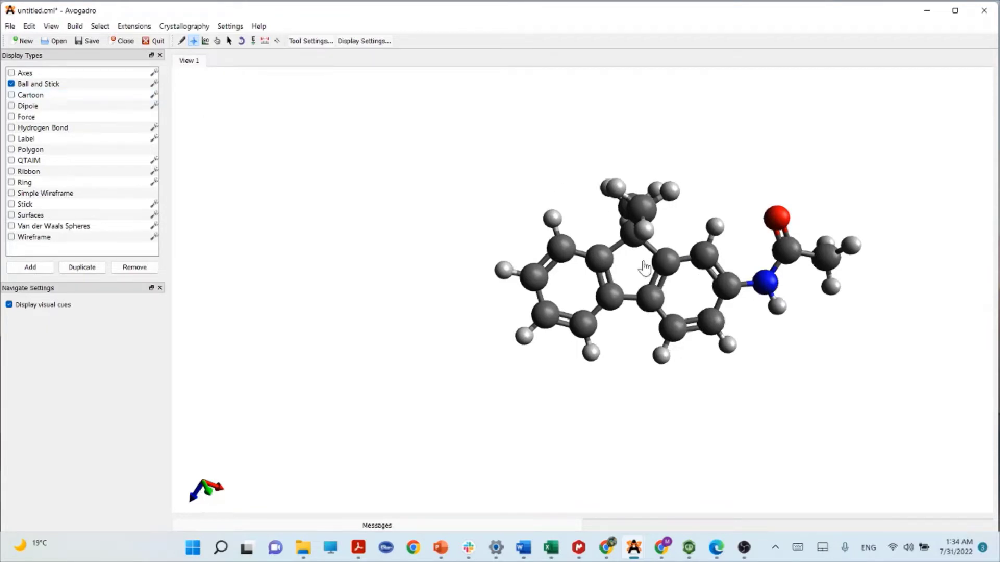
Step: Show the Dipole and Force displays while rotating the molecule, and turn both off again
{"action": "left_click", "coordinate": [11, 106]}
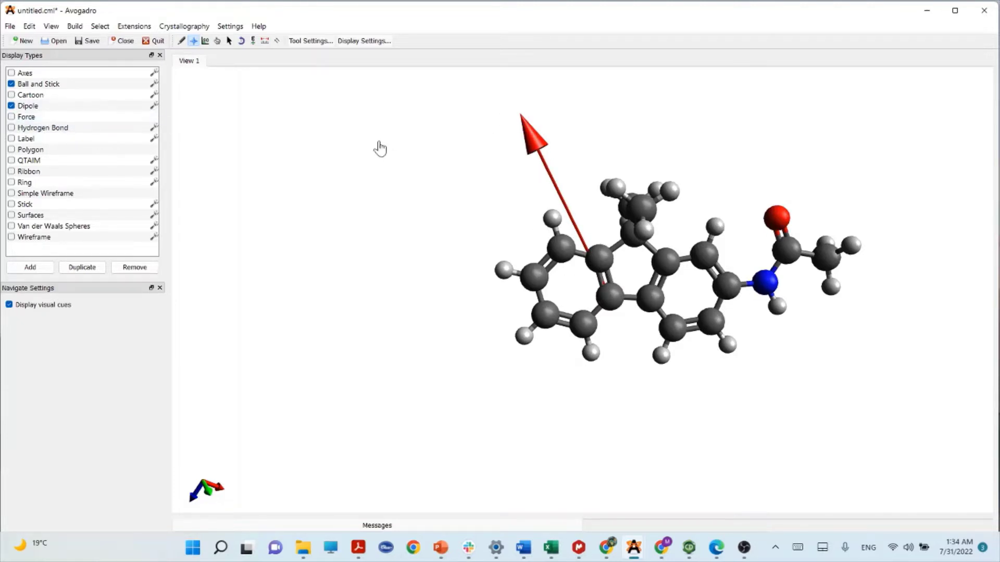
{"action": "left_click_drag", "start_coordinate": [614, 312], "coordinate": [569, 422]}
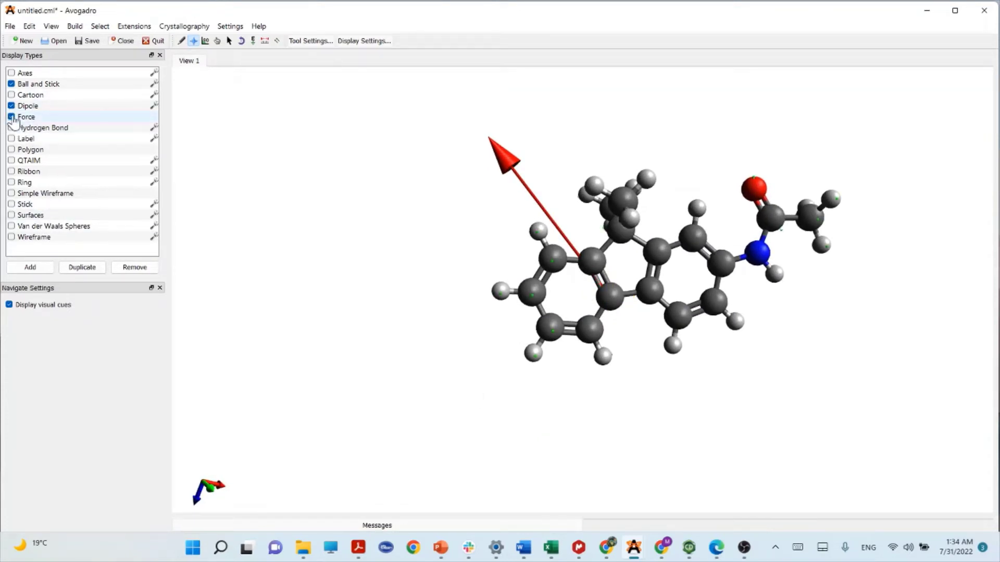
{"action": "left_click", "coordinate": [11, 106]}
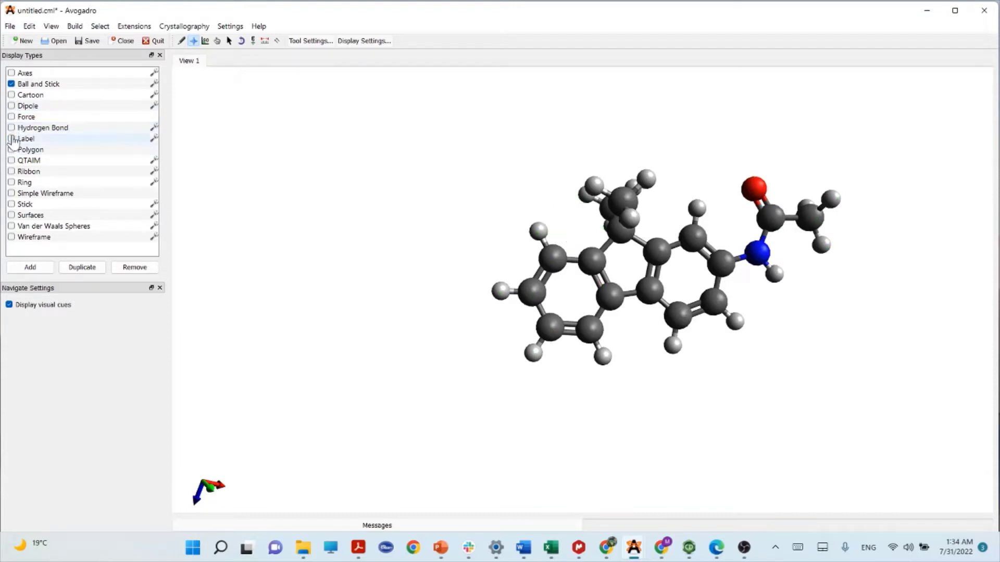
Step: Show the atom labels, rotate the molecule to read them, and hide the labels again
{"action": "left_click", "coordinate": [12, 139]}
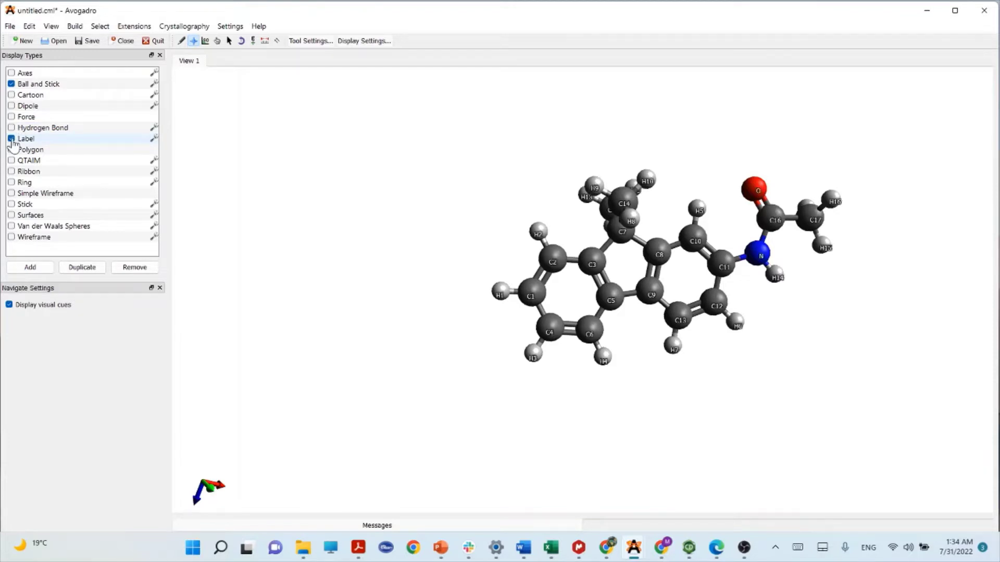
{"action": "left_click_drag", "start_coordinate": [716, 284], "coordinate": [714, 314]}
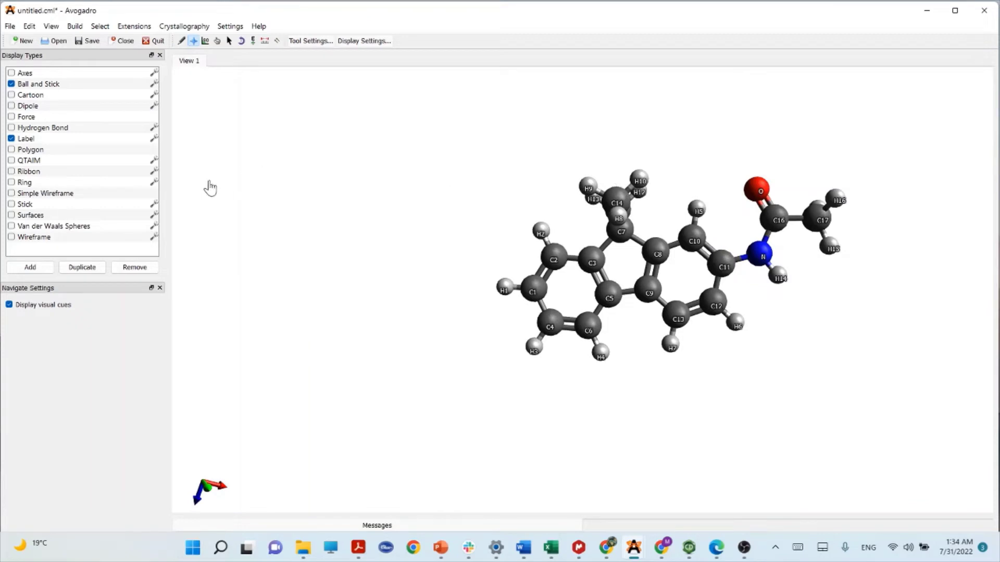
{"action": "left_click", "coordinate": [11, 139]}
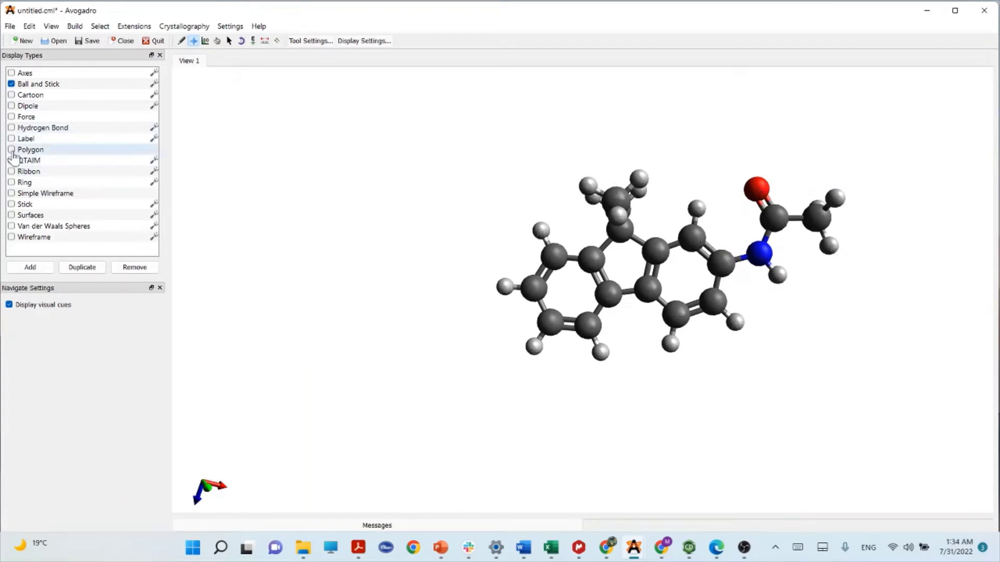
Step: Try the Polygon and Ribbon displays on the rotated molecule and turn on the Ring display
{"action": "left_click_drag", "start_coordinate": [726, 265], "coordinate": [760, 295]}
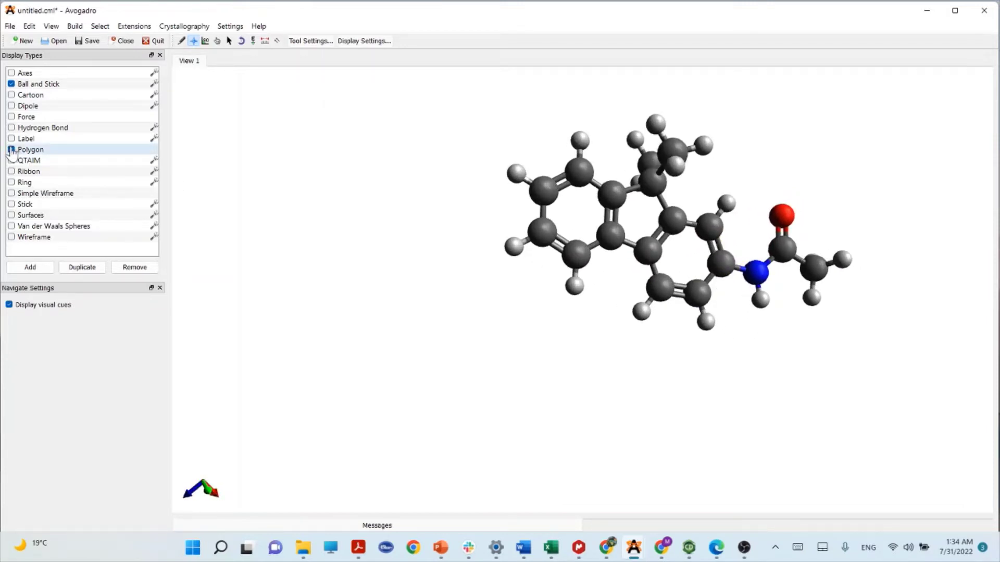
{"action": "left_click", "coordinate": [11, 171]}
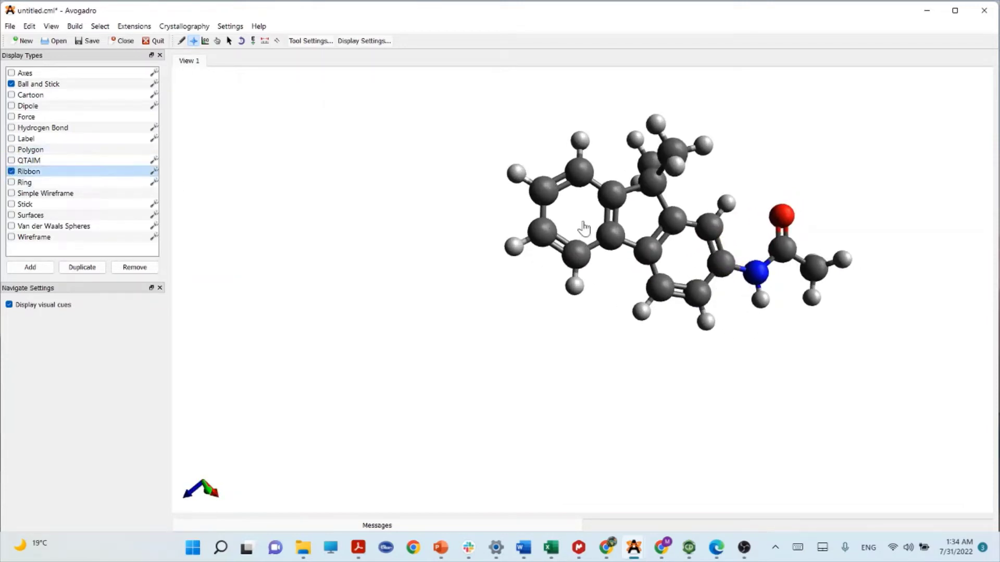
{"action": "left_click_drag", "start_coordinate": [639, 251], "coordinate": [647, 246]}
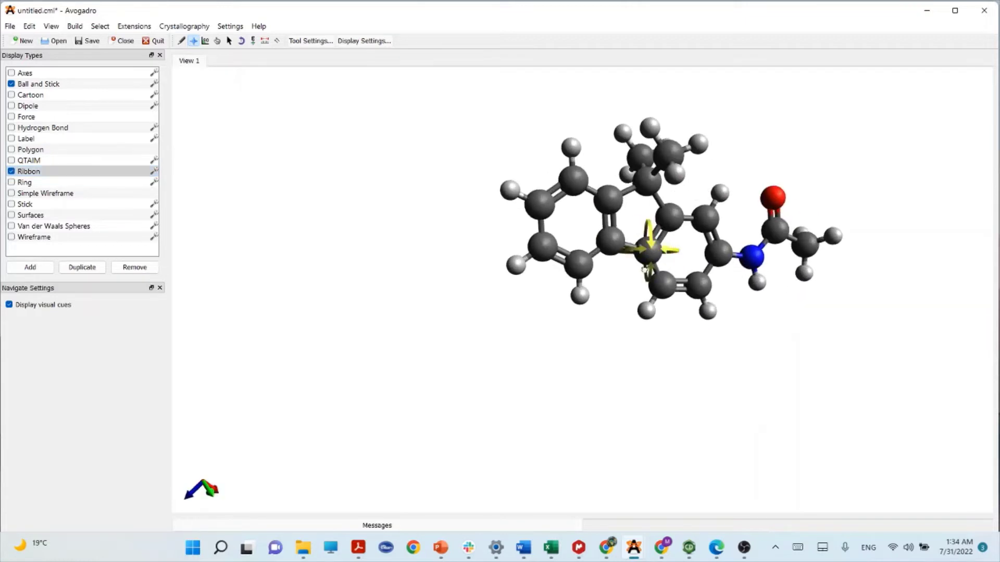
{"action": "left_click", "coordinate": [11, 182]}
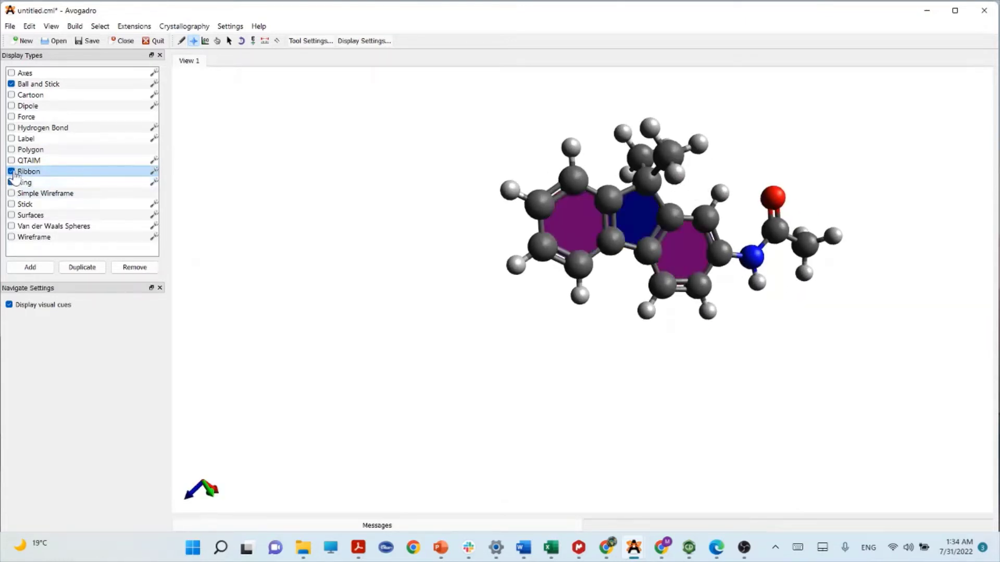
Step: Turn off the Ribbon display, rotate the molecule to view its coloured rings, and turn off the Ring display
{"action": "left_click", "coordinate": [11, 172]}
{"action": "left_click_drag", "start_coordinate": [739, 297], "coordinate": [589, 237]}
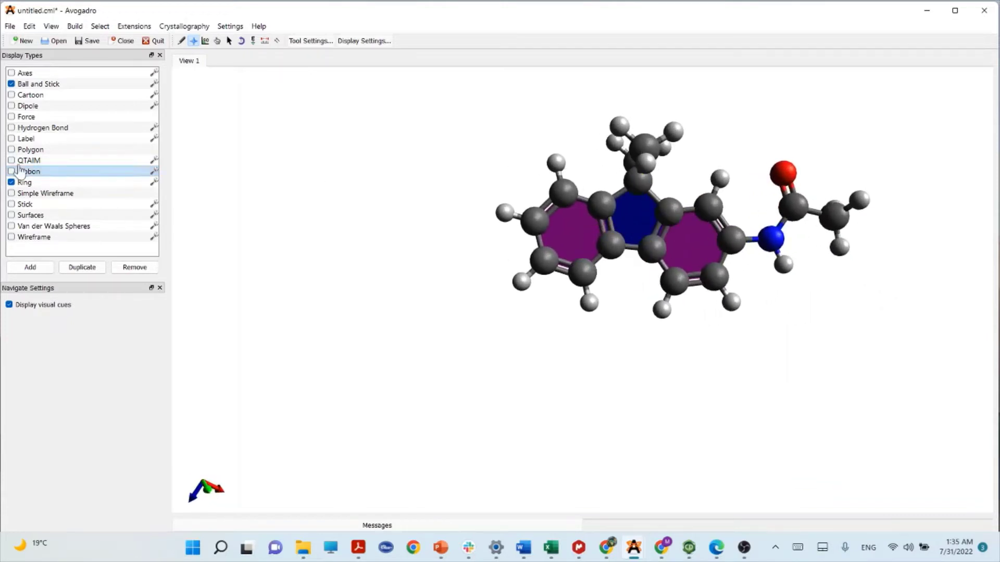
{"action": "left_click", "coordinate": [12, 183]}
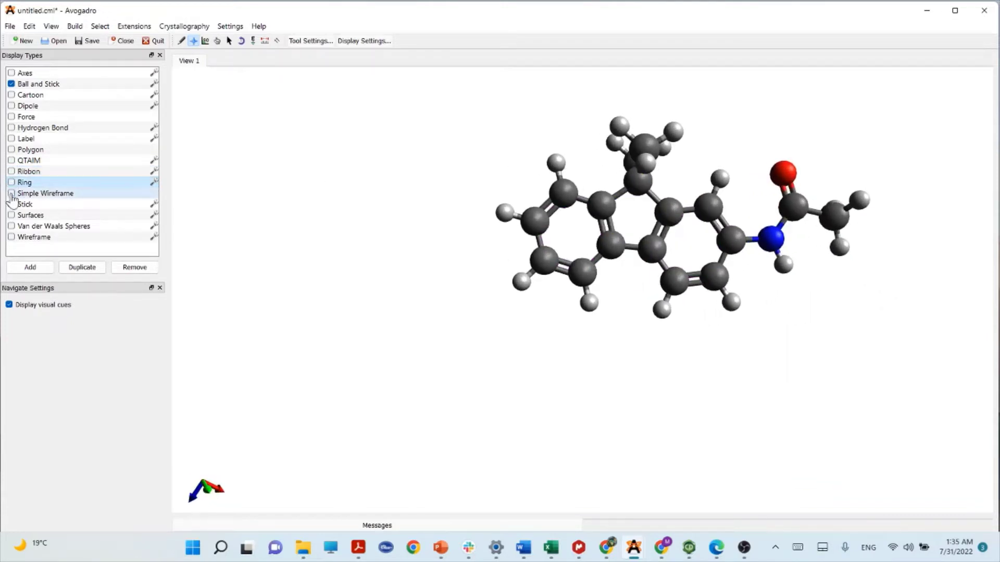
Step: Try the Simple Wireframe display, replace it with the Stick display, and rotate the molecule to view each
{"action": "left_click", "coordinate": [11, 193]}
{"action": "left_click_drag", "start_coordinate": [686, 254], "coordinate": [700, 259]}
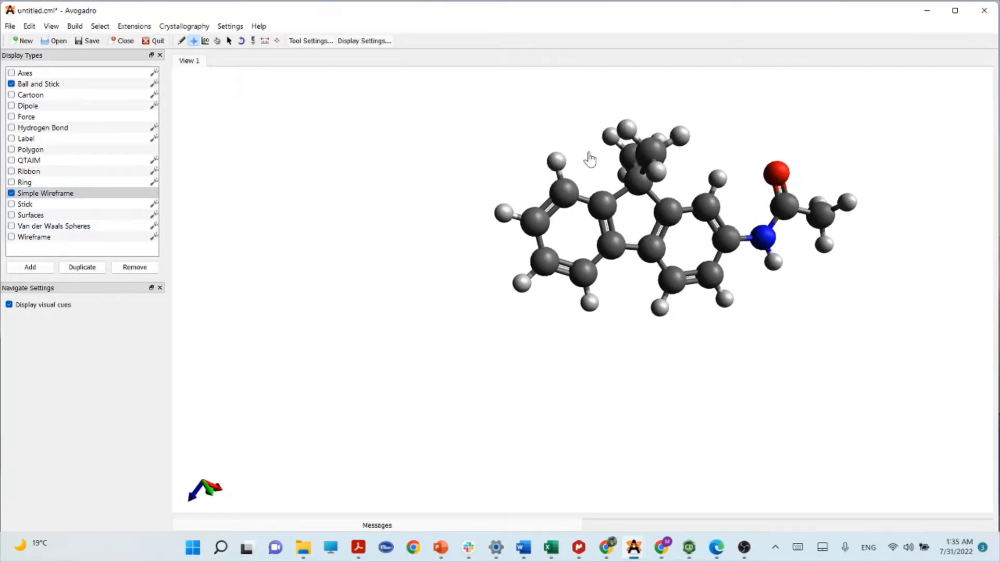
{"action": "left_click", "coordinate": [11, 205]}
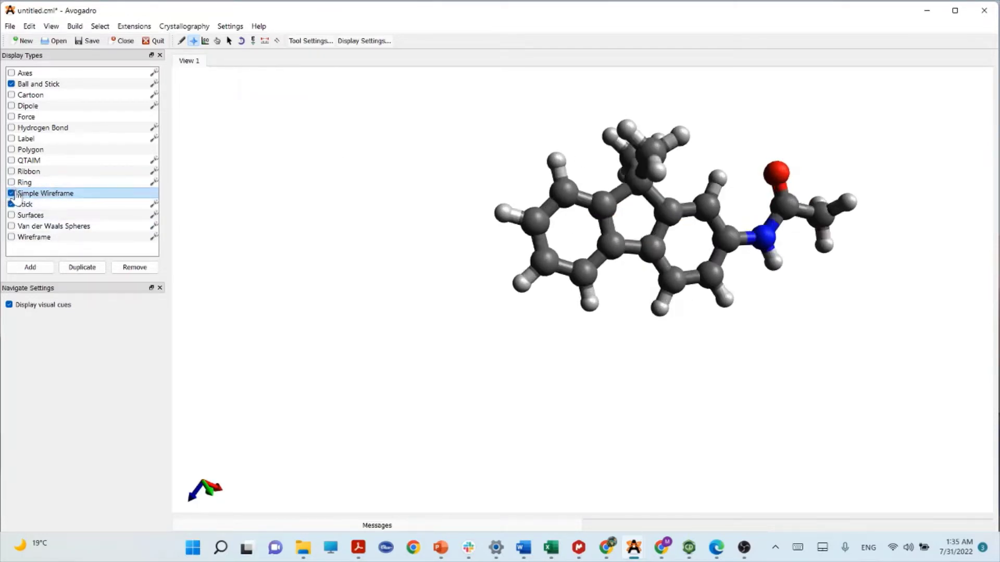
{"action": "left_click", "coordinate": [12, 195]}
{"action": "left_click_drag", "start_coordinate": [666, 220], "coordinate": [667, 361]}
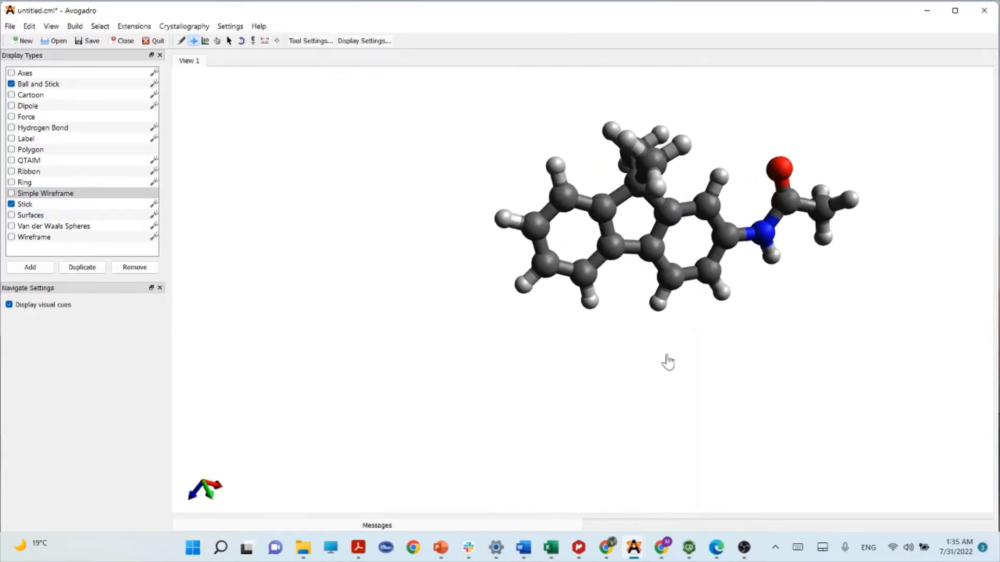
Step: Show the Surfaces display, rotate the molecule to inspect it, and turn the display off again
{"action": "left_click", "coordinate": [10, 217]}
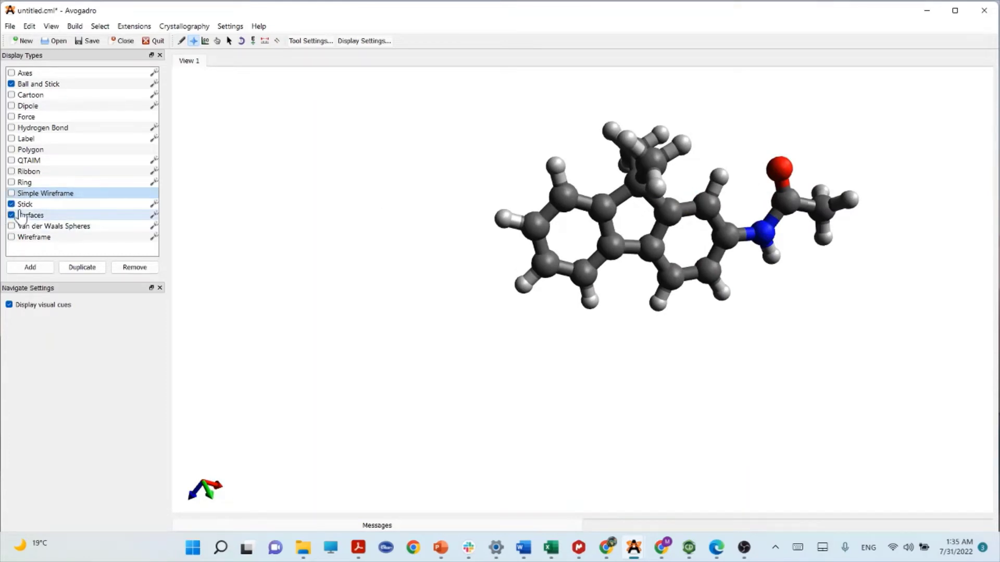
{"action": "mouse_move", "coordinate": [706, 235]}
{"action": "left_mouse_down"}
{"action": "mouse_move", "coordinate": [755, 281]}
{"action": "mouse_move", "coordinate": [718, 240]}
{"action": "left_mouse_up"}
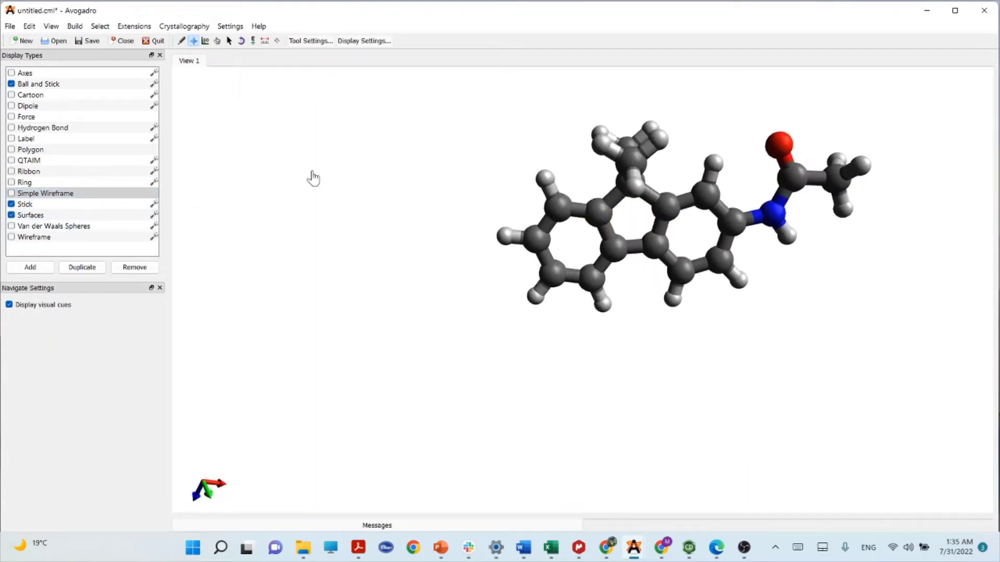
{"action": "left_click", "coordinate": [11, 215]}
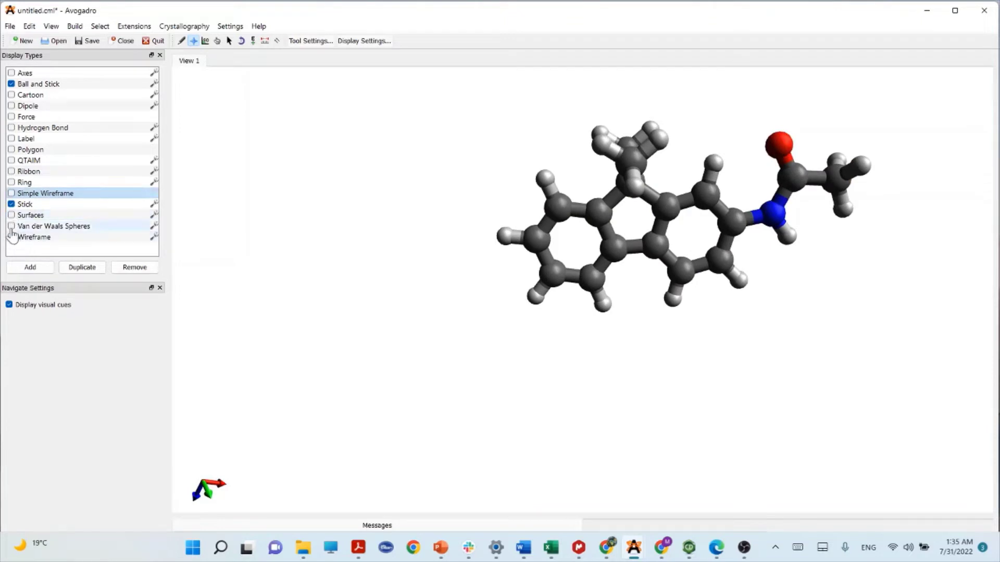
Step: Show the molecule with the Van der Waals Spheres display and rotate it to inspect the space-filling shape
{"action": "left_click", "coordinate": [15, 227]}
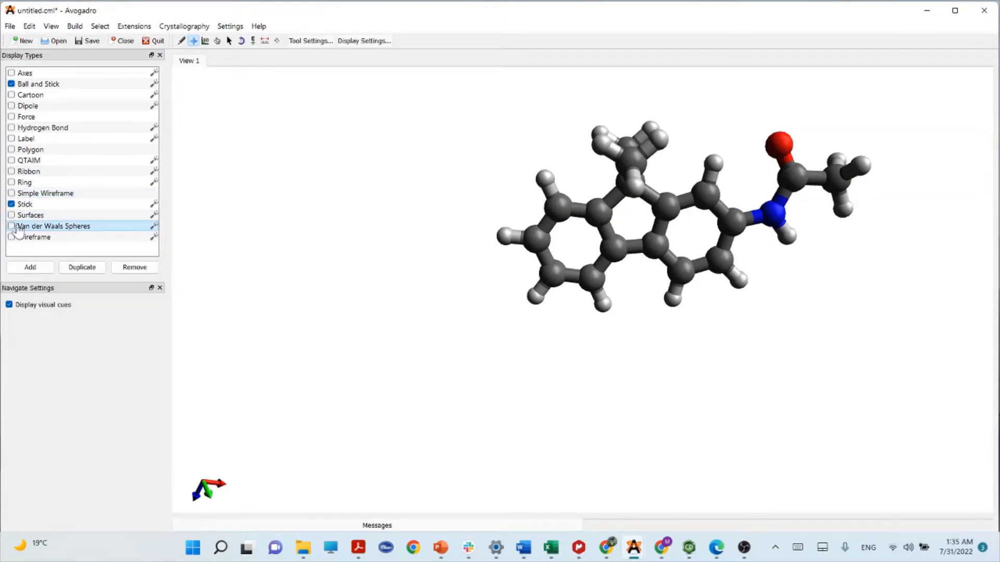
{"action": "left_click", "coordinate": [12, 227]}
{"action": "left_click_drag", "start_coordinate": [635, 190], "coordinate": [817, 406]}
{"action": "left_click_drag", "start_coordinate": [786, 235], "coordinate": [725, 105]}
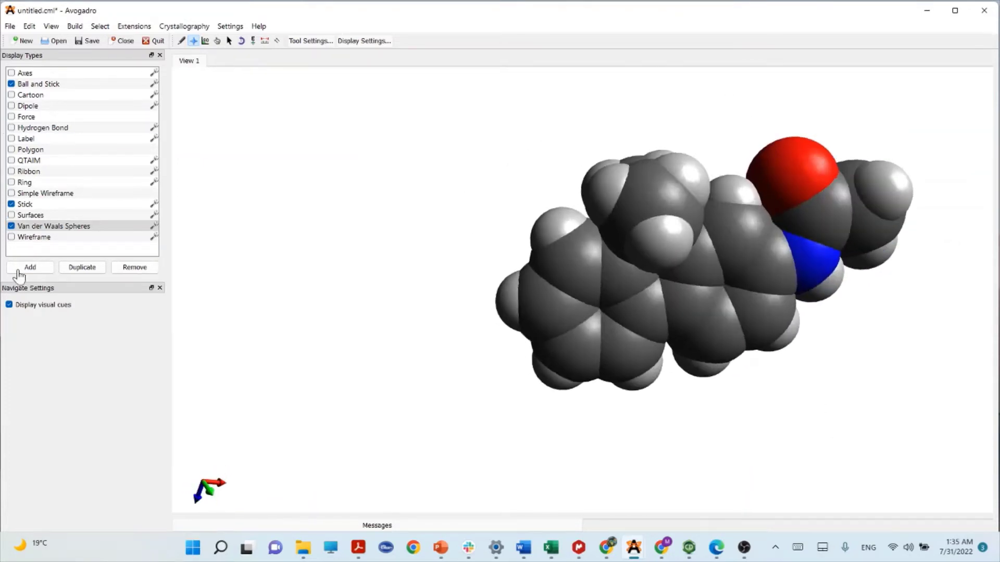
Step: Show the molecule in the Wireframe display only, with Van der Waals Spheres, Stick and Ball and Stick off, and rotate it
{"action": "left_click", "coordinate": [21, 239]}
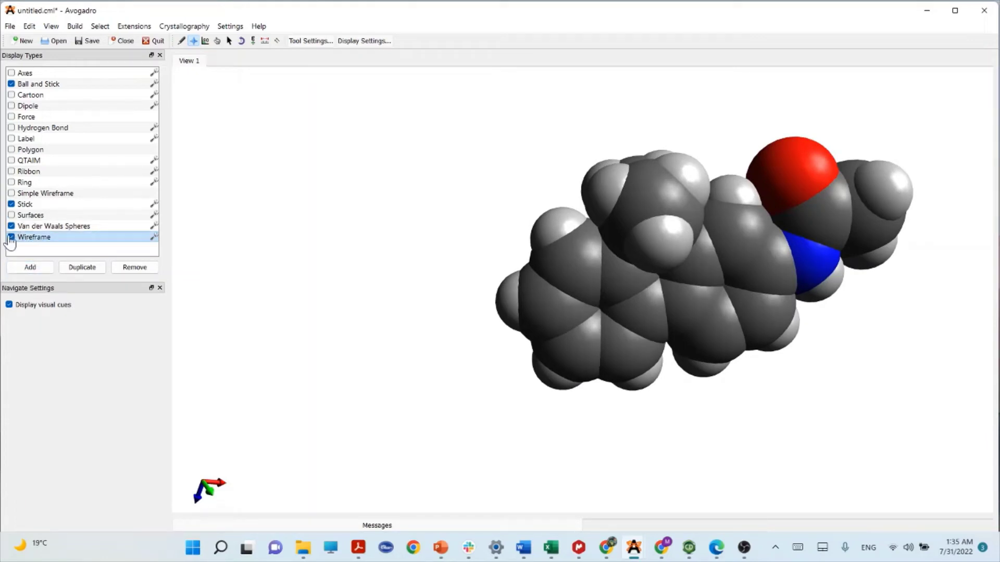
{"action": "left_click", "coordinate": [12, 227]}
{"action": "left_click", "coordinate": [12, 237]}
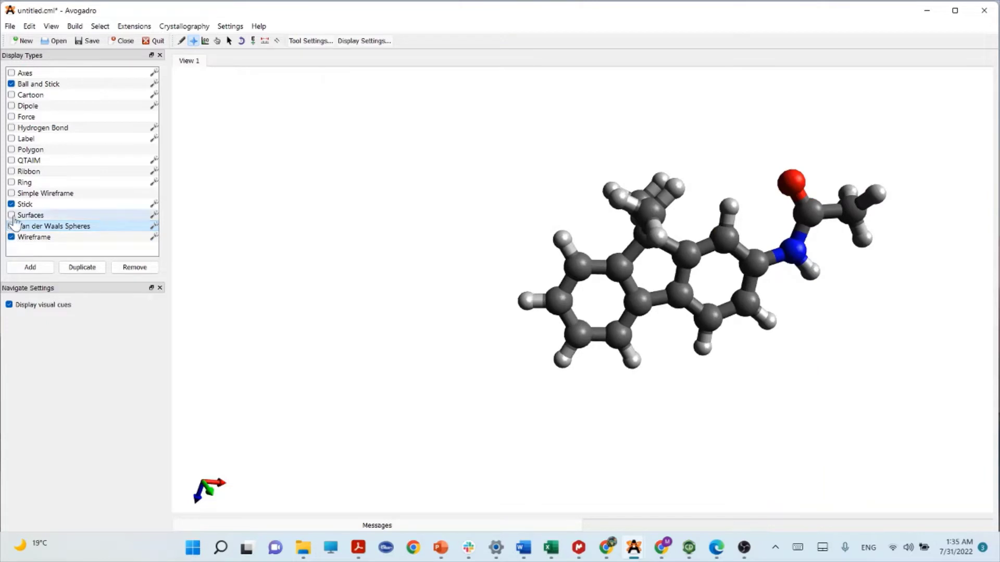
{"action": "left_click", "coordinate": [12, 205]}
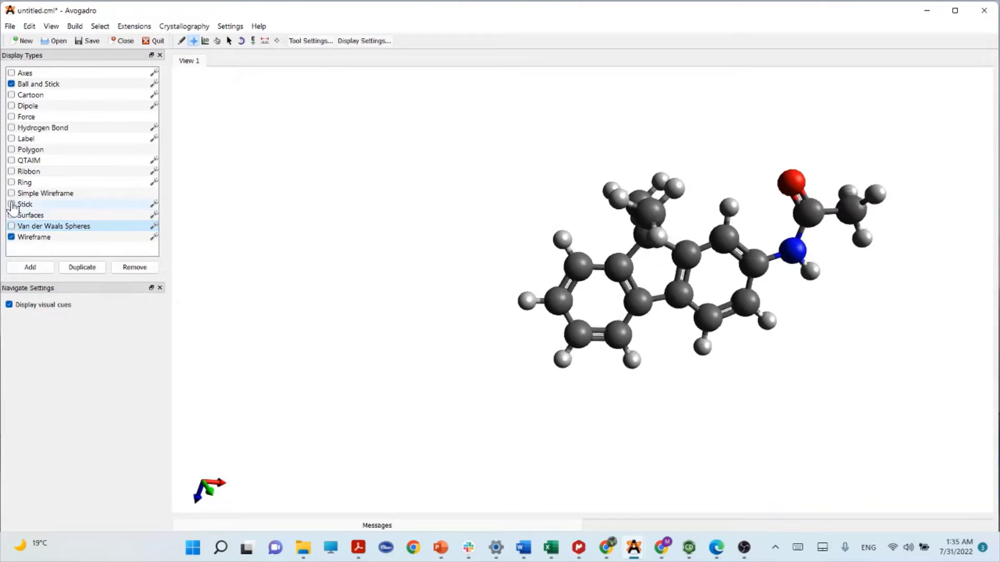
{"action": "left_click", "coordinate": [11, 84]}
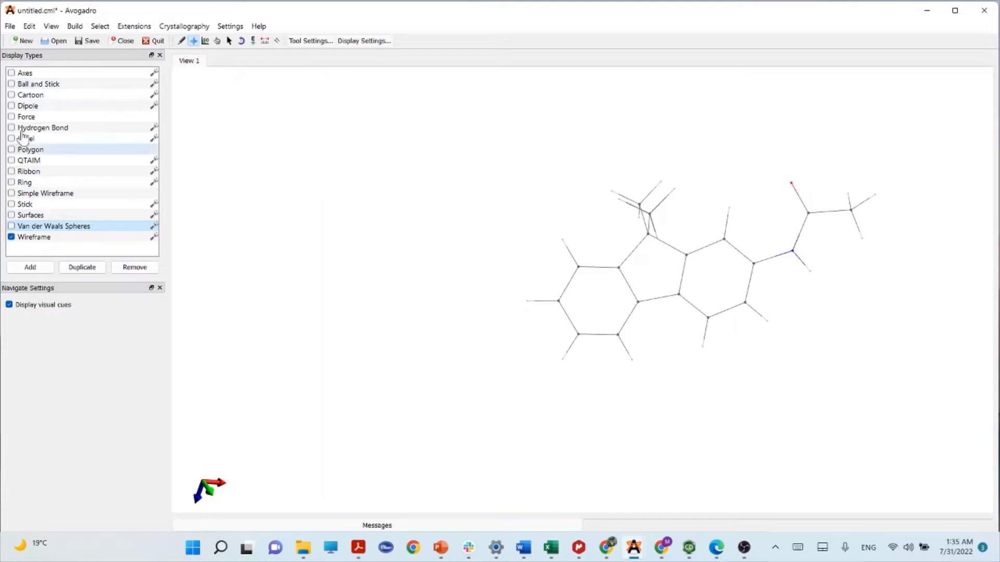
{"action": "left_click_drag", "start_coordinate": [670, 261], "coordinate": [996, 221]}
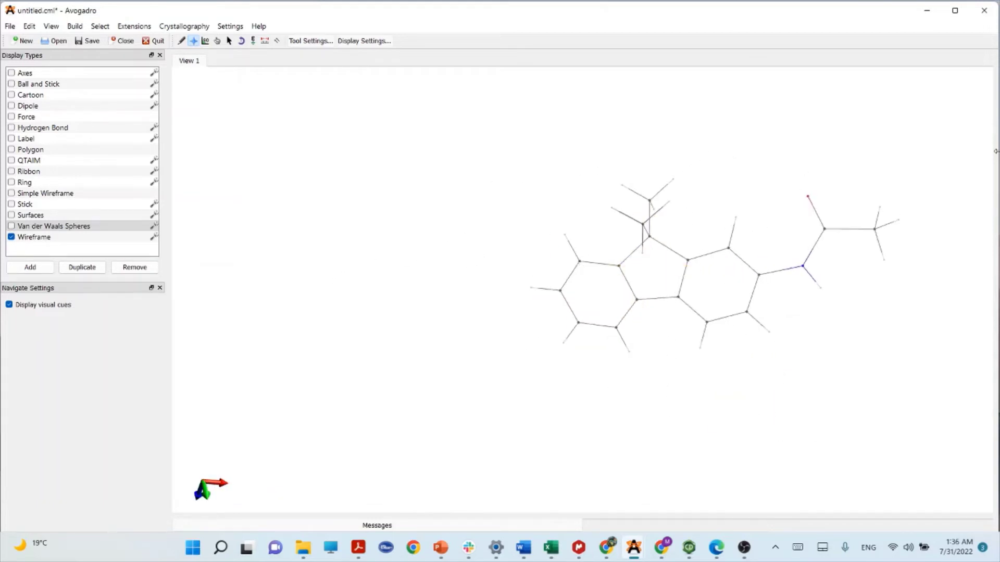
Step: Return the molecule to the Ball and Stick display alone, with Wireframe off, and rotate it
{"action": "left_click", "coordinate": [11, 85]}
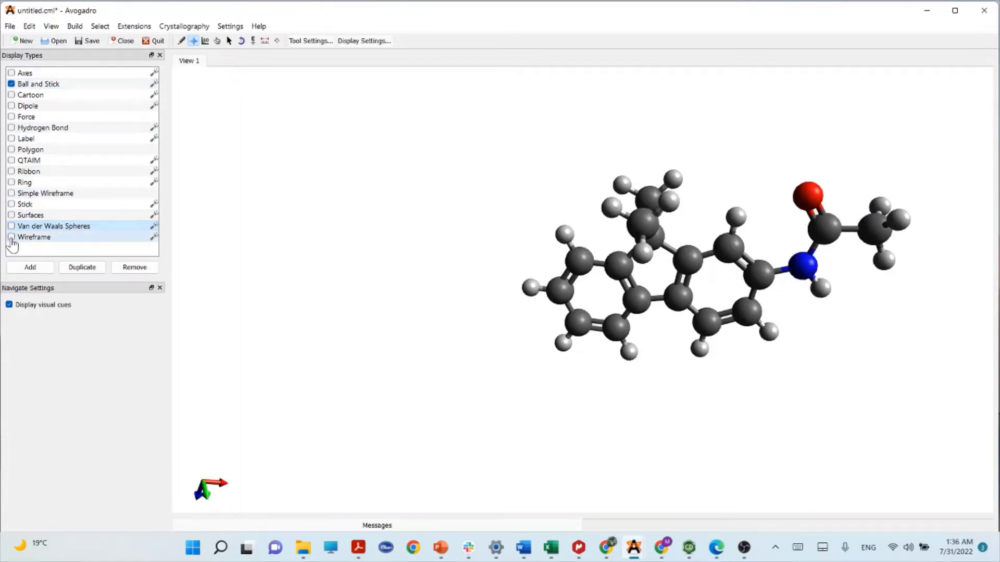
{"action": "left_click_drag", "start_coordinate": [758, 274], "coordinate": [622, 297]}
{"action": "left_click_drag", "start_coordinate": [696, 207], "coordinate": [748, 178]}
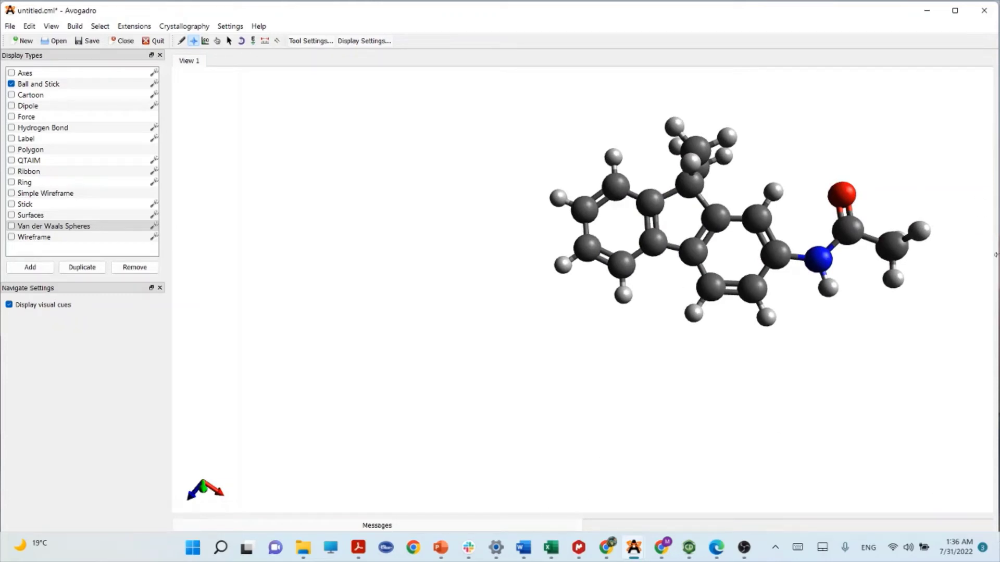
Step: Open the Gaussian input generator for the molecule and title the job Exp1
{"action": "left_click", "coordinate": [135, 26]}
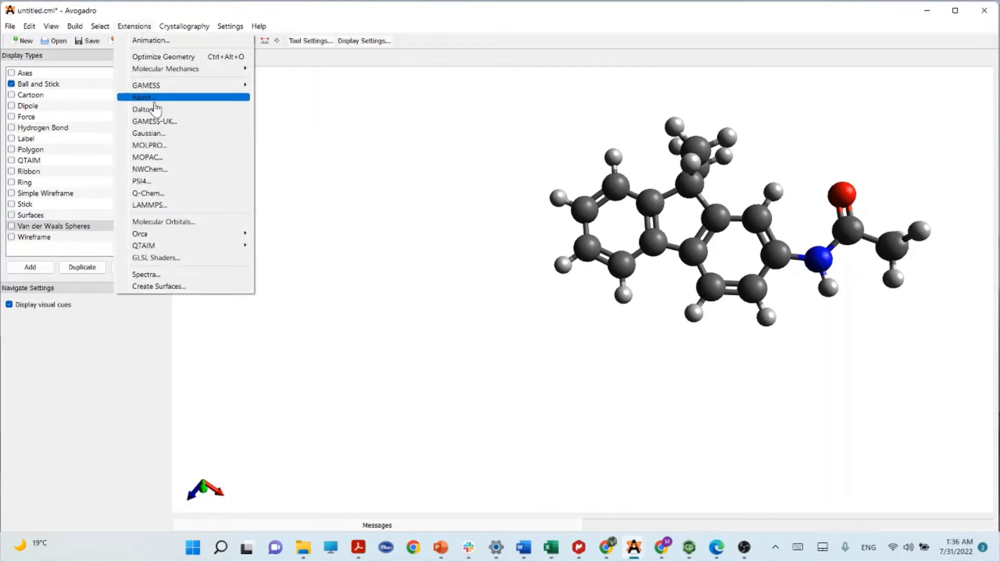
{"action": "mouse_move", "coordinate": [173, 89]}
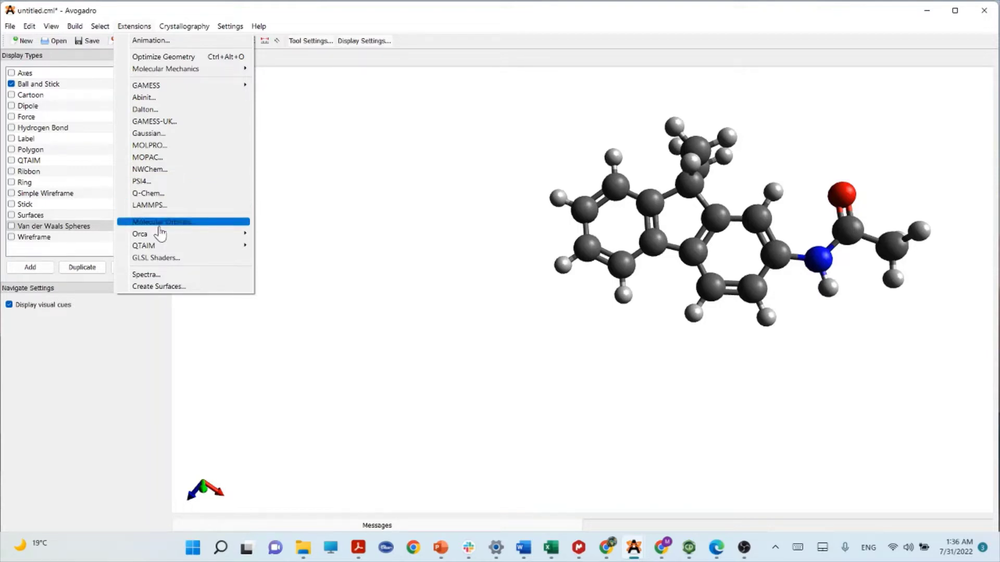
{"action": "mouse_move", "coordinate": [144, 237]}
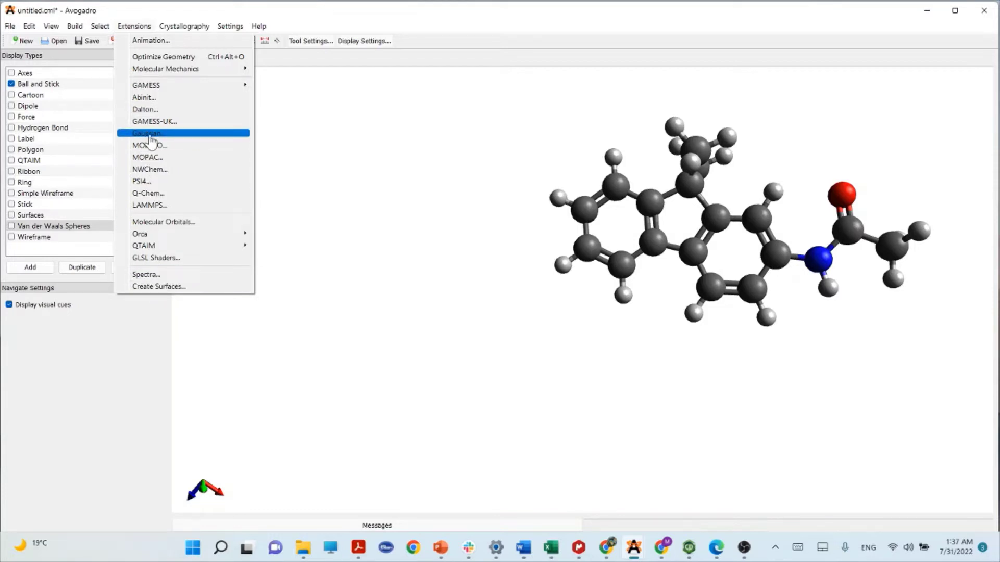
{"action": "left_click", "coordinate": [150, 134]}
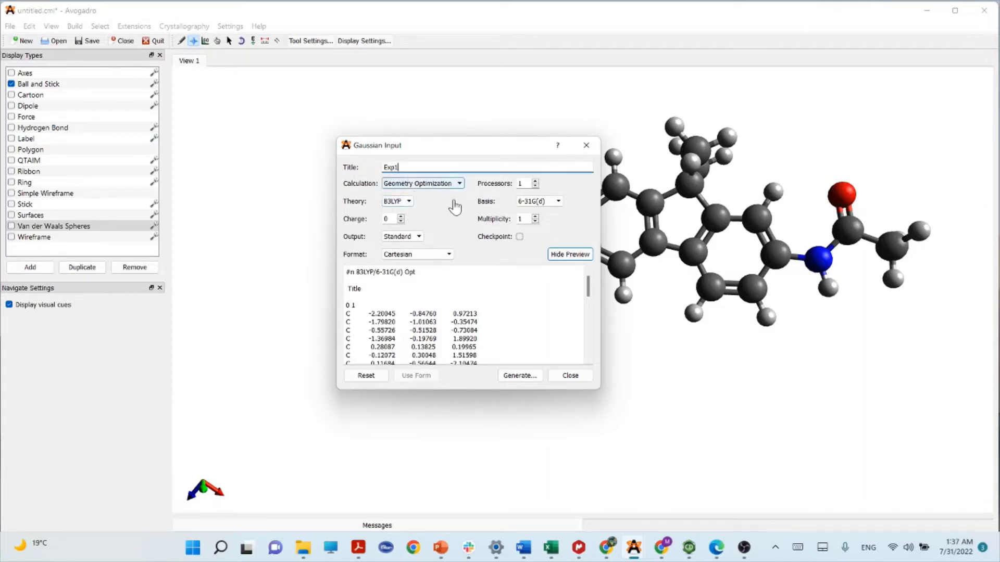
Step: Choose Geometry Optimization as the Gaussian calculation and 6-31G(d) as the basis set
{"action": "left_click", "coordinate": [452, 185]}
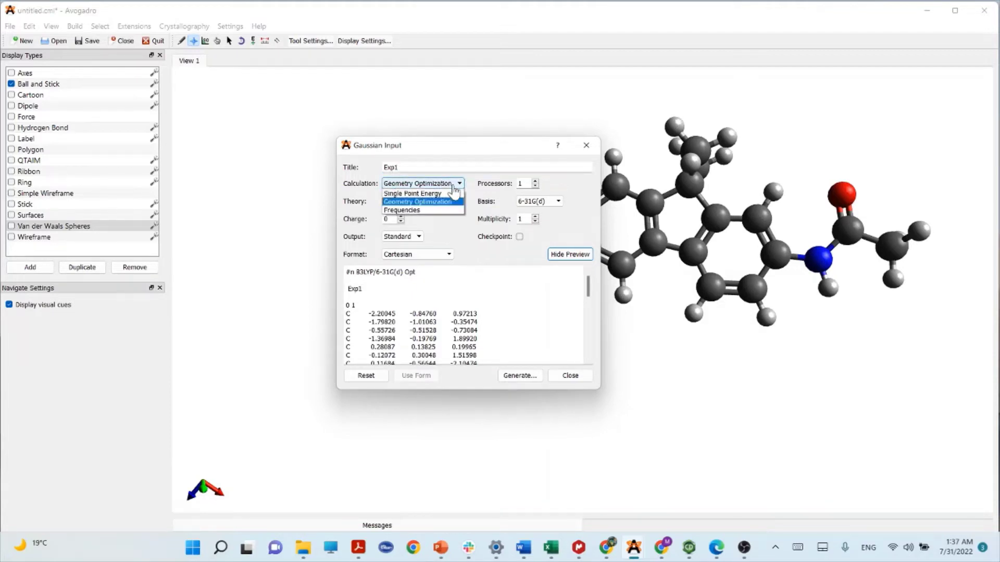
{"action": "left_click", "coordinate": [453, 187]}
{"action": "left_click", "coordinate": [453, 186]}
{"action": "left_click", "coordinate": [453, 188]}
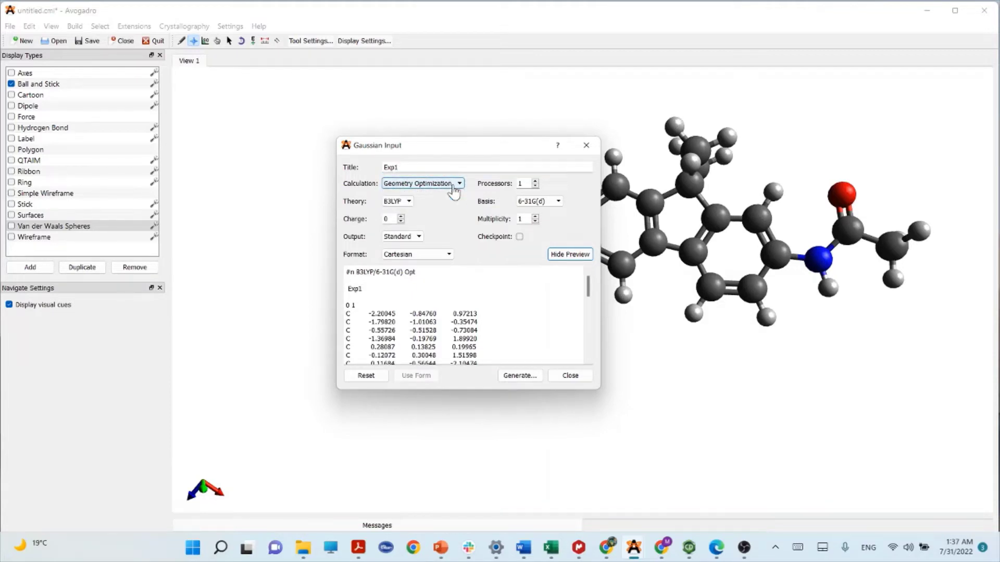
{"action": "left_click", "coordinate": [453, 188]}
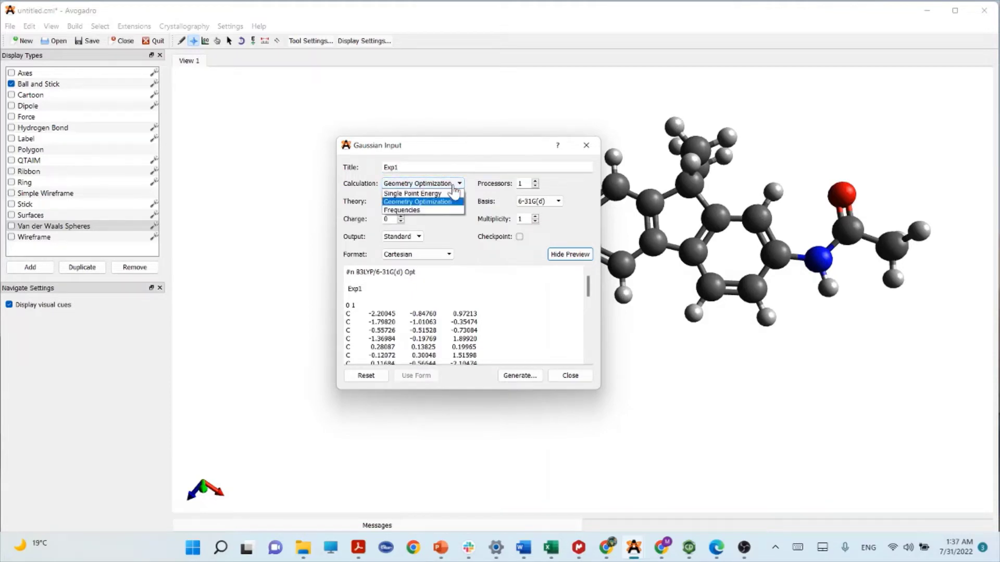
{"action": "left_click", "coordinate": [426, 205]}
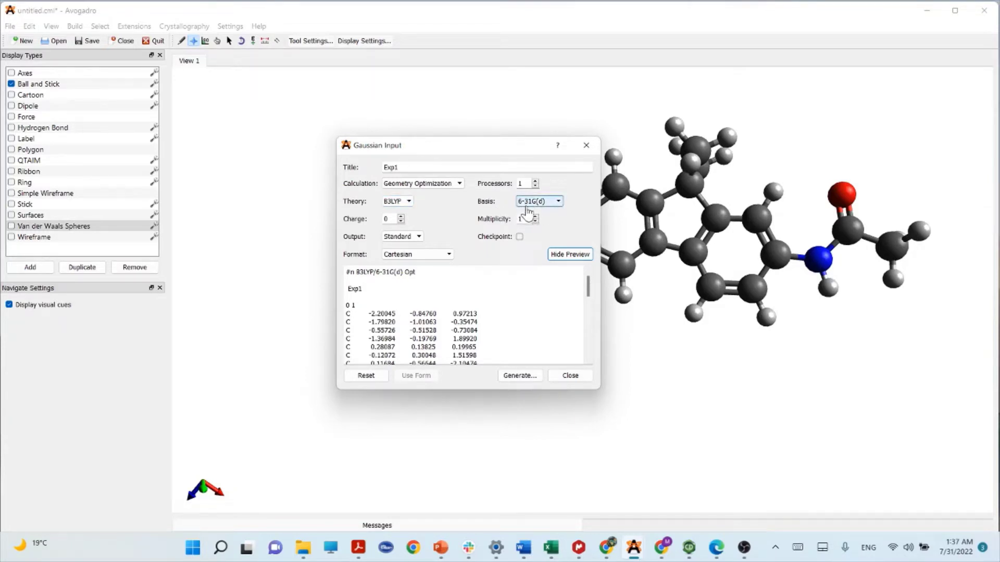
{"action": "left_click", "coordinate": [557, 203]}
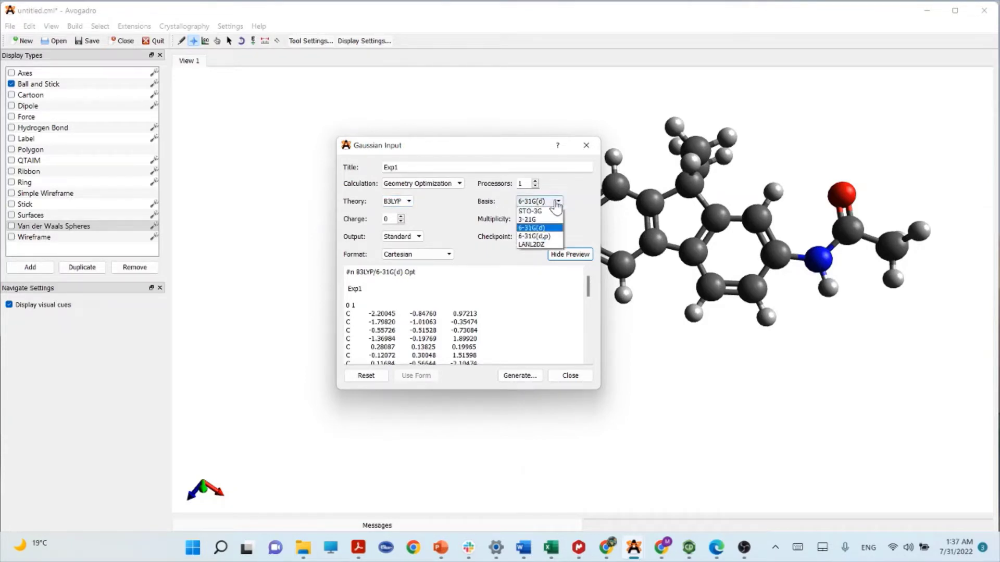
{"action": "left_click", "coordinate": [544, 228]}
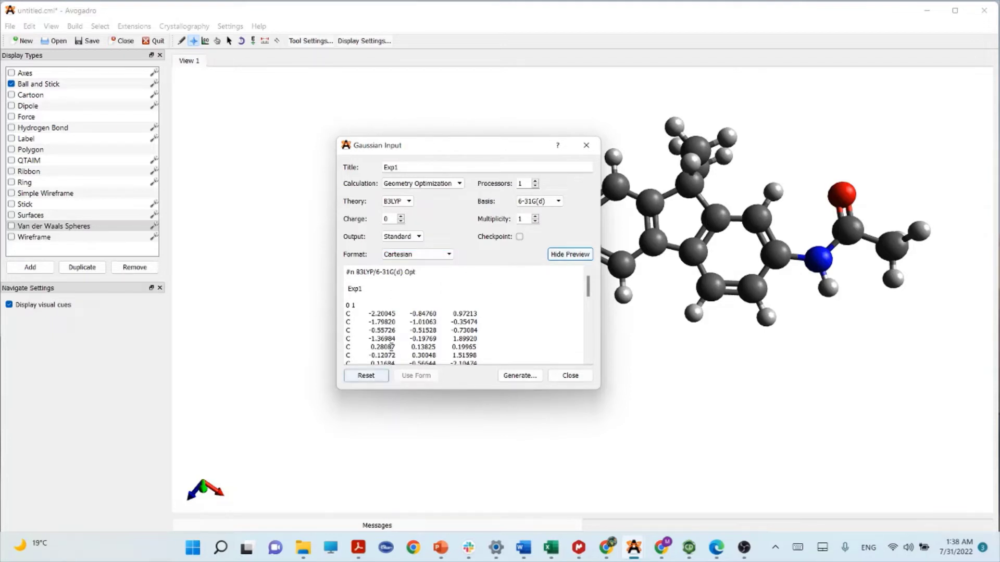
Step: Check the input preview, try to save the deck to the Desktop as exp1.com without replacing the existing file, and close the generator
{"action": "scroll", "coordinate": [430, 313], "scroll_direction": "down", "scroll_amount": 10}
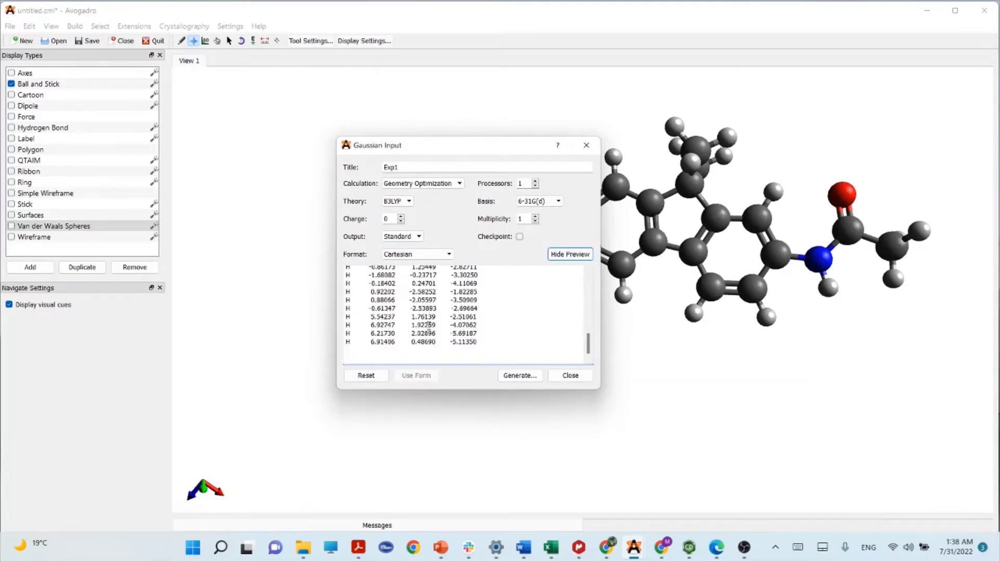
{"action": "scroll", "coordinate": [463, 323], "scroll_direction": "up", "scroll_amount": 10}
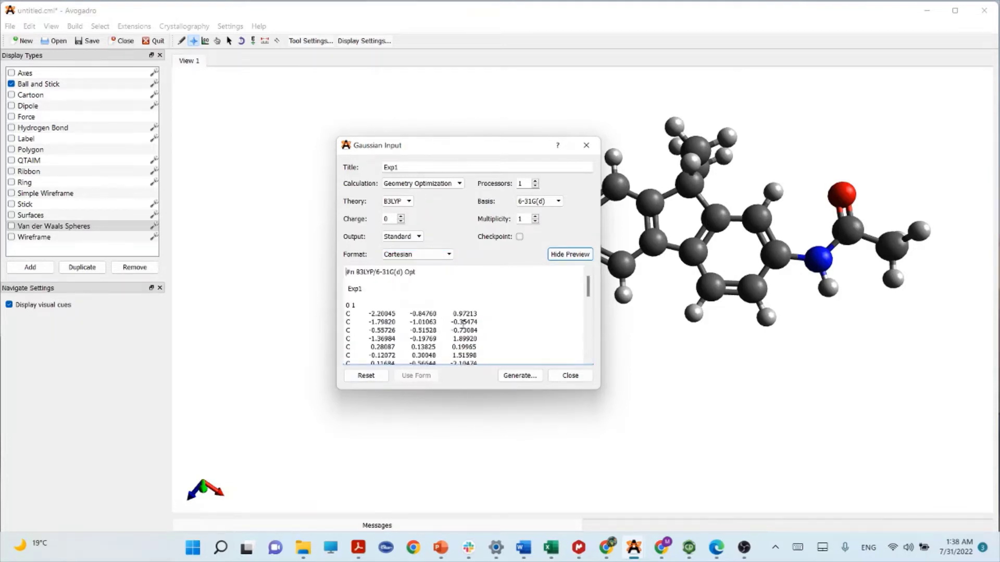
{"action": "left_click", "coordinate": [518, 378]}
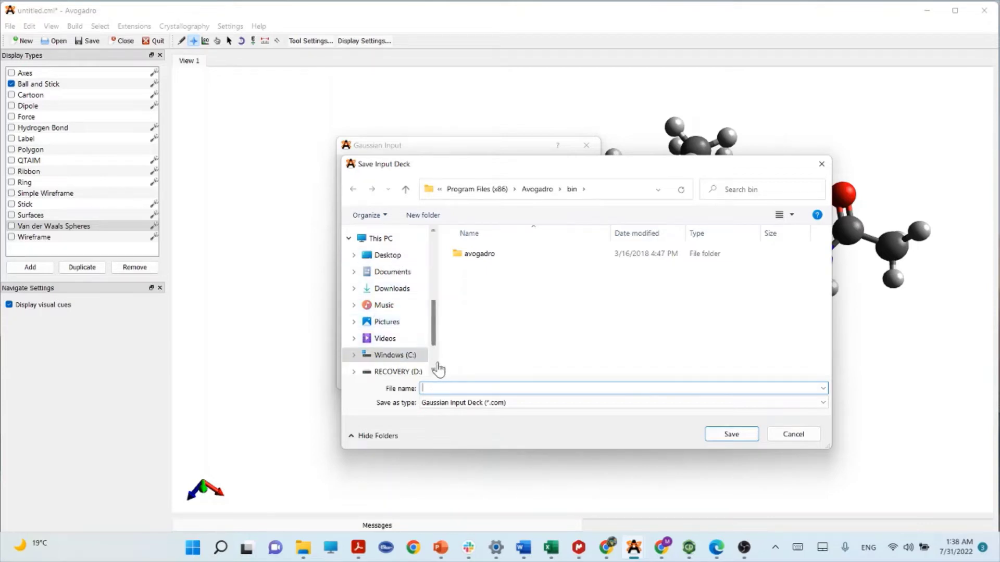
{"action": "left_click", "coordinate": [387, 255]}
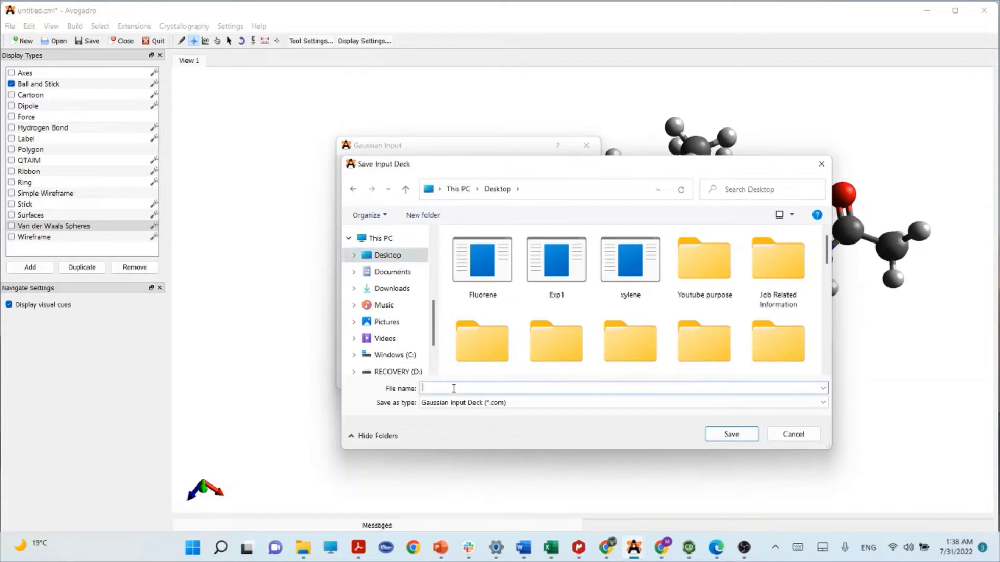
{"action": "type", "text": "exp1"}
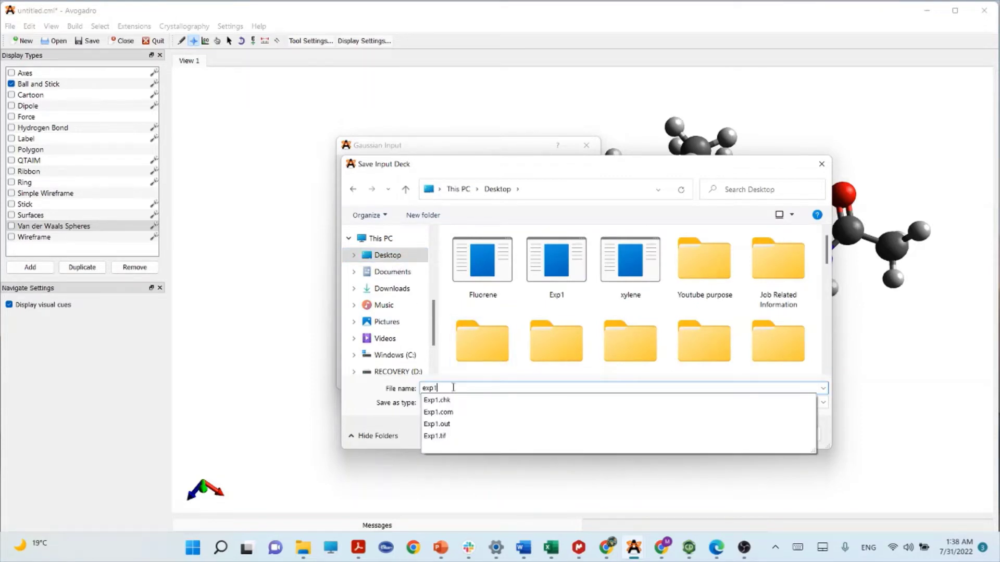
{"action": "left_click", "coordinate": [850, 396]}
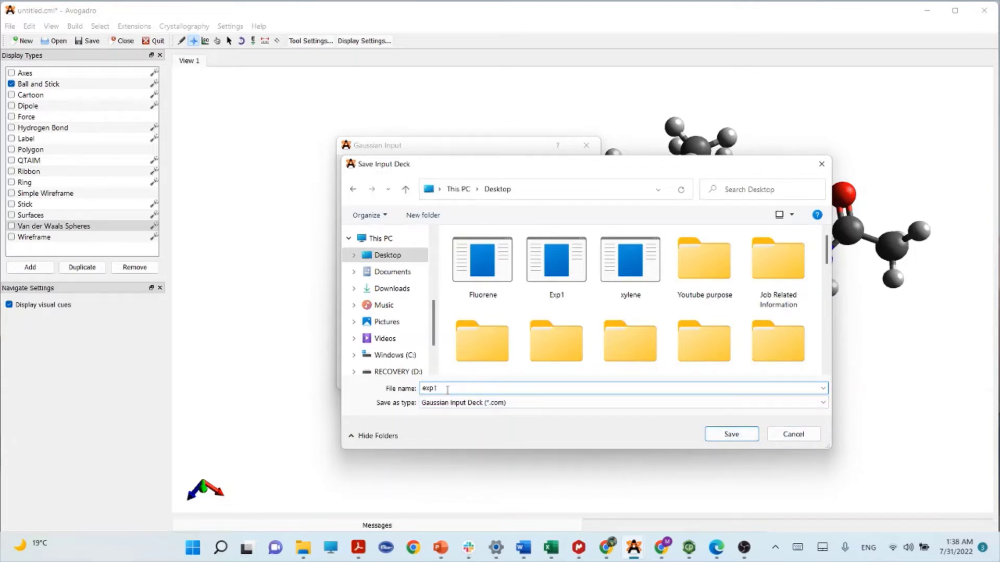
{"action": "type", "text": ".com"}
{"action": "left_click", "coordinate": [731, 436]}
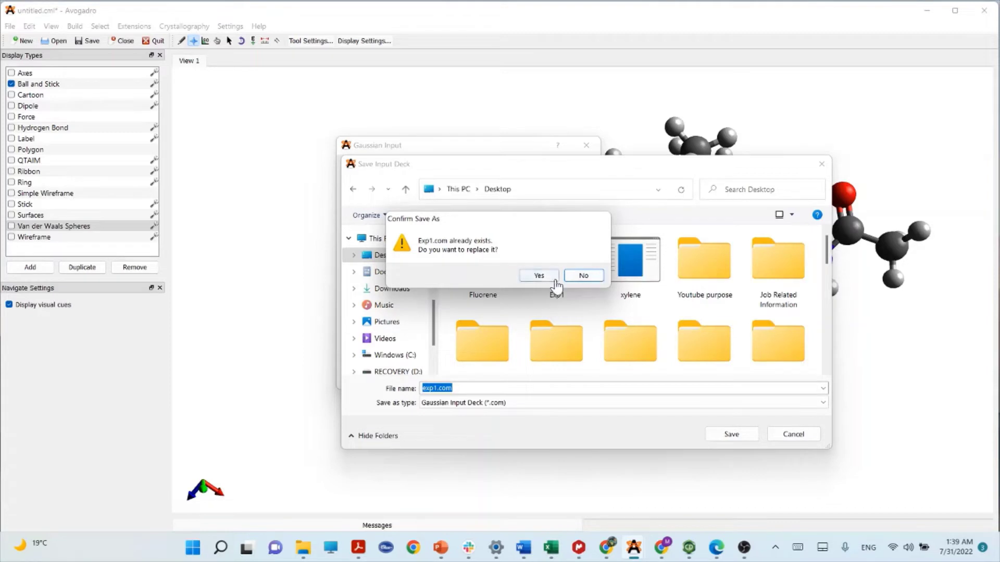
{"action": "left_click", "coordinate": [581, 276]}
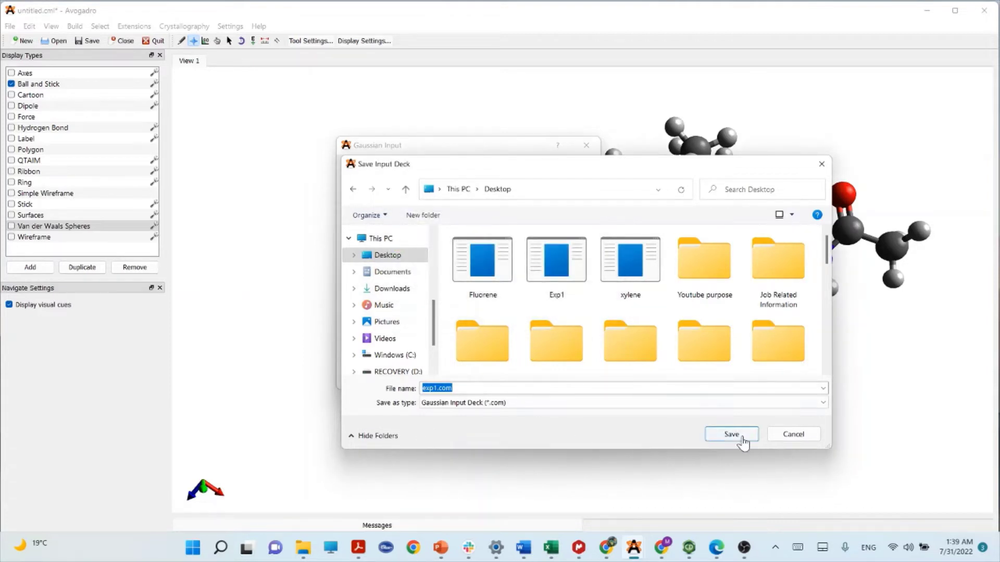
{"action": "left_click", "coordinate": [793, 435]}
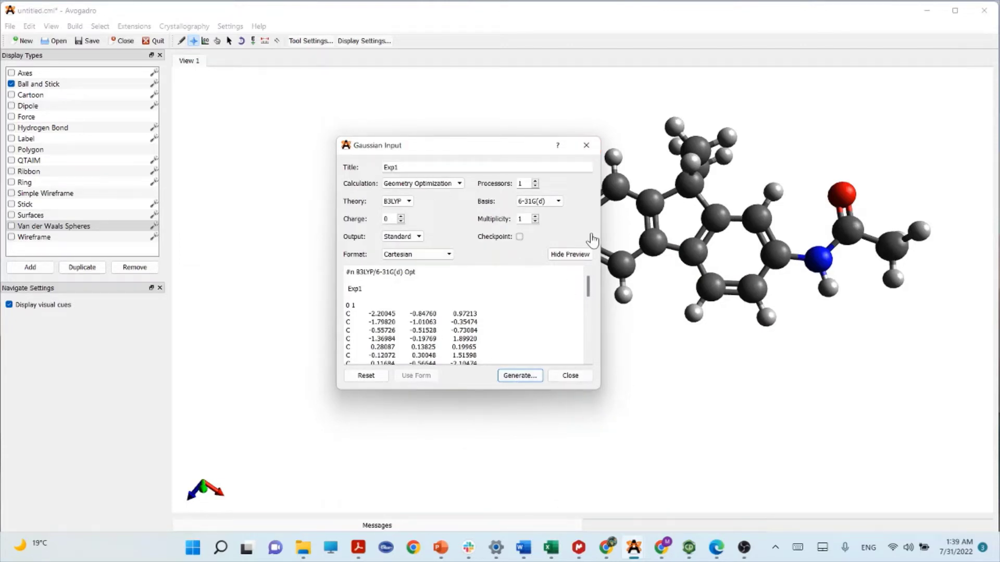
{"action": "left_click", "coordinate": [571, 377]}
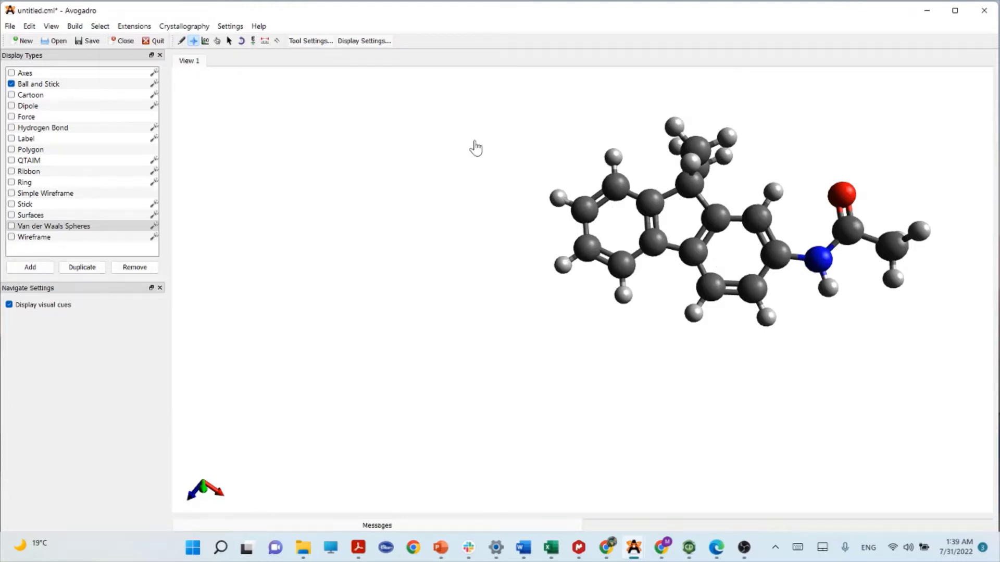
{"action": "left_click", "coordinate": [134, 27]}
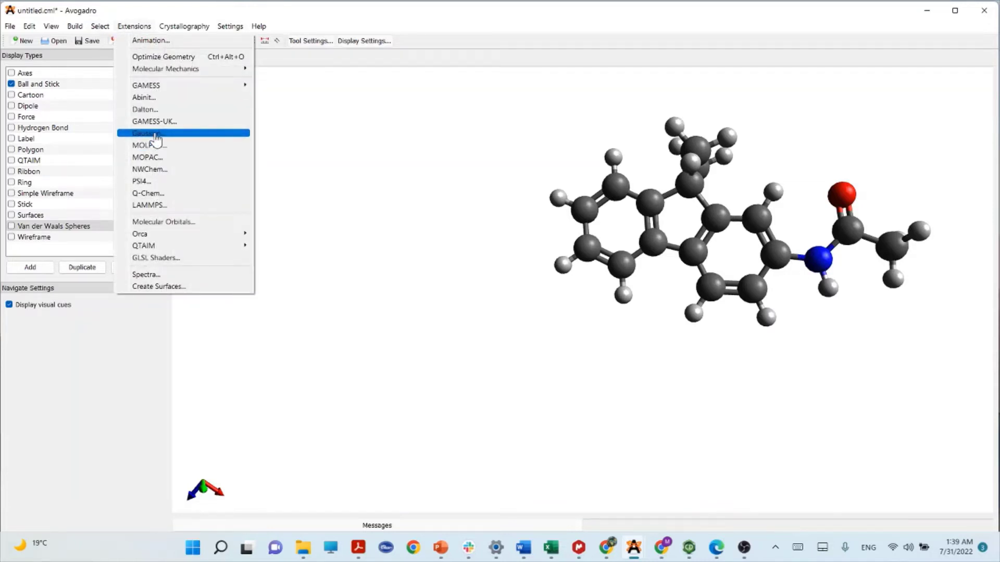
{"action": "left_click", "coordinate": [480, 249]}
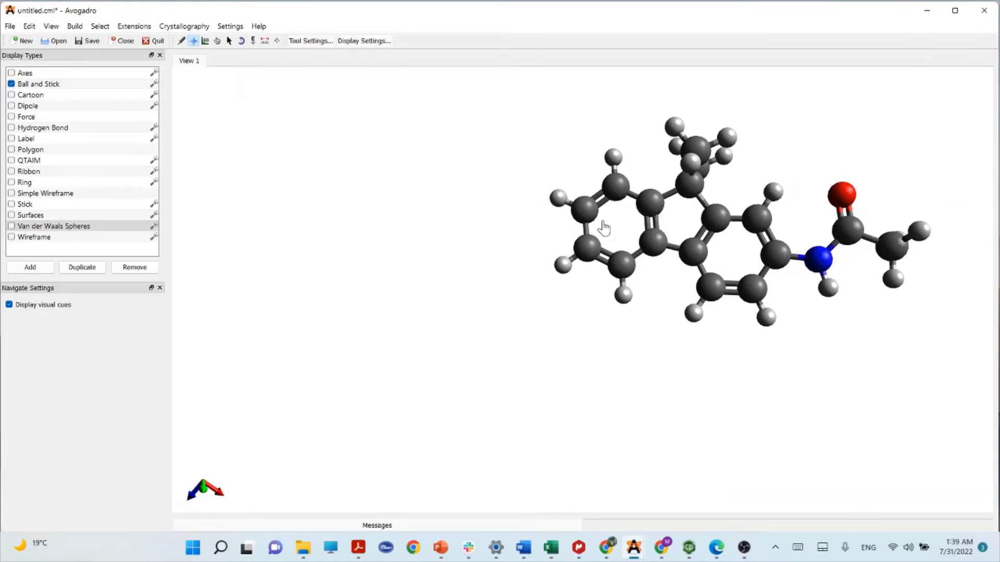
Step: Minimize the molecule editor and launch Gaussian 09W from the desktop
{"action": "left_click", "coordinate": [928, 15]}
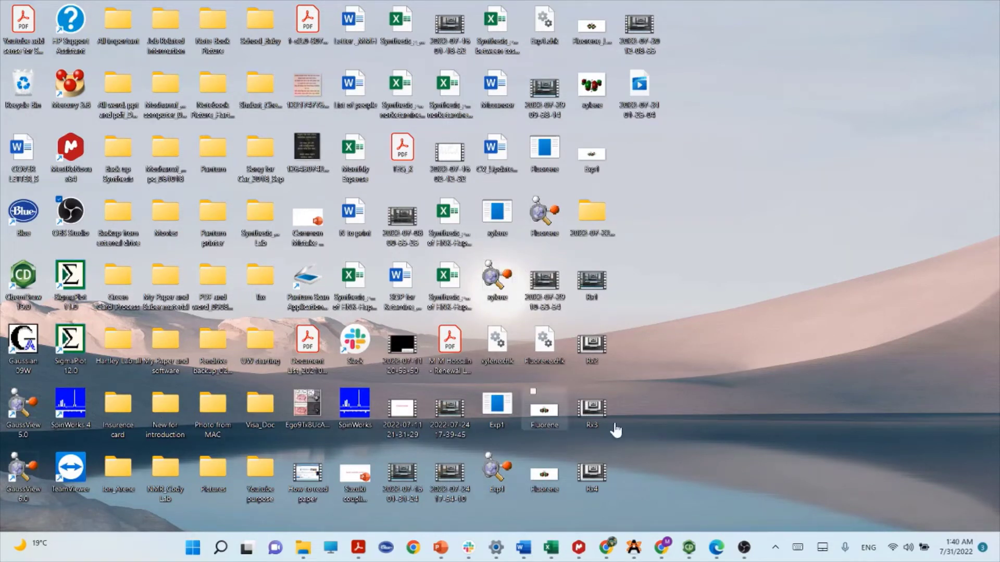
{"action": "left_click", "coordinate": [519, 418]}
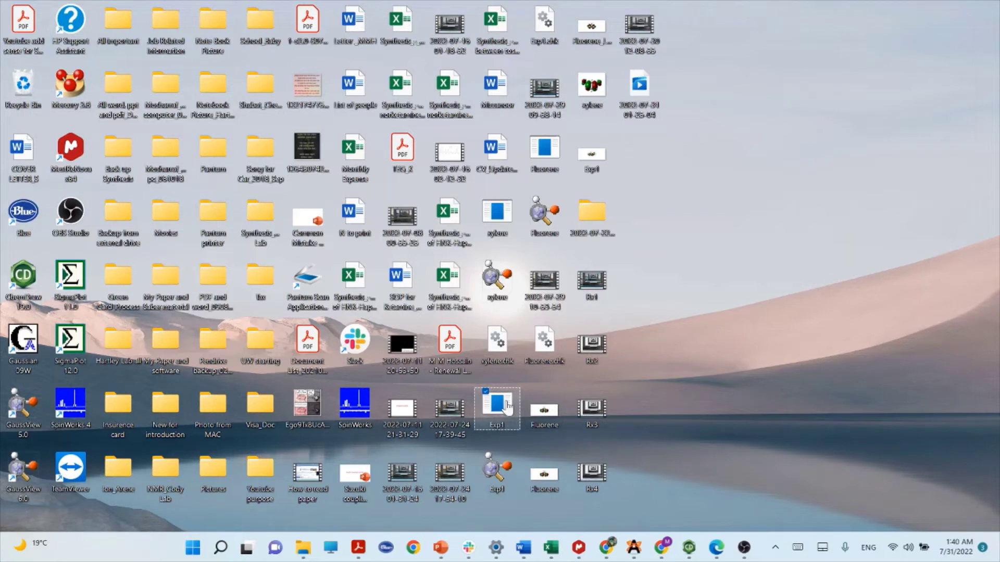
{"action": "left_click", "coordinate": [27, 354]}
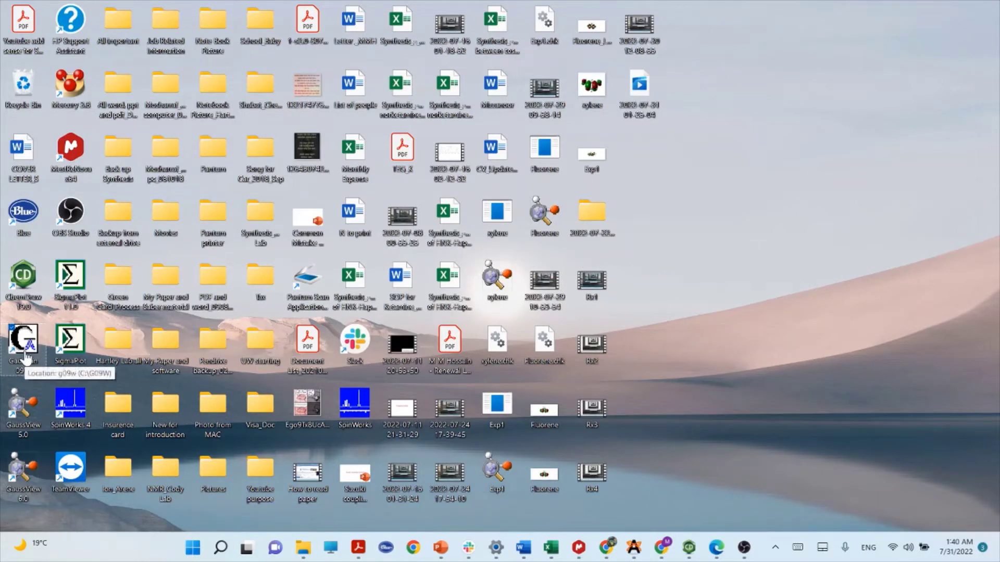
{"action": "double_click", "coordinate": [23, 358]}
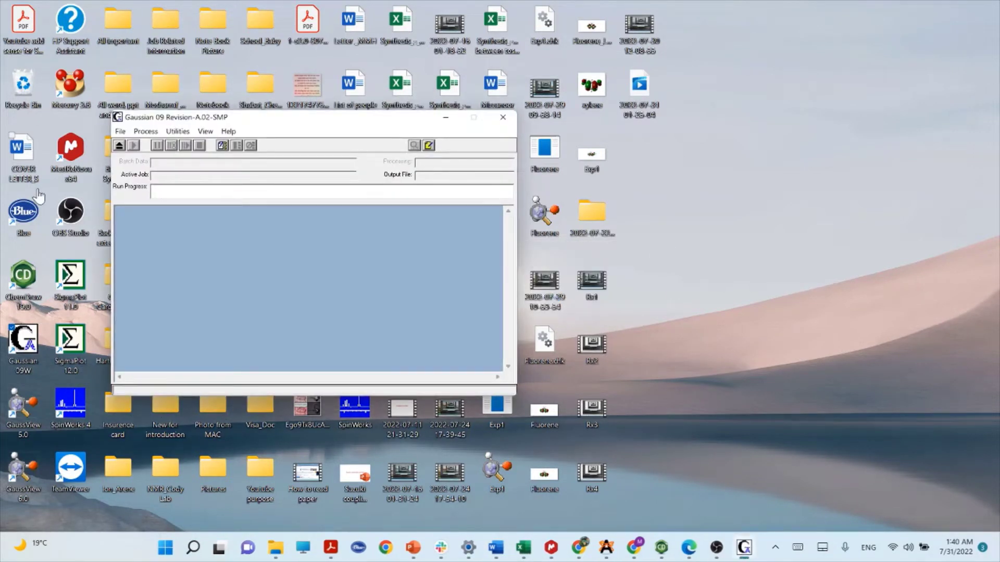
Step: Show all file types and open the existing Exp1.com input file from the Desktop for job editing
{"action": "left_click", "coordinate": [120, 132]}
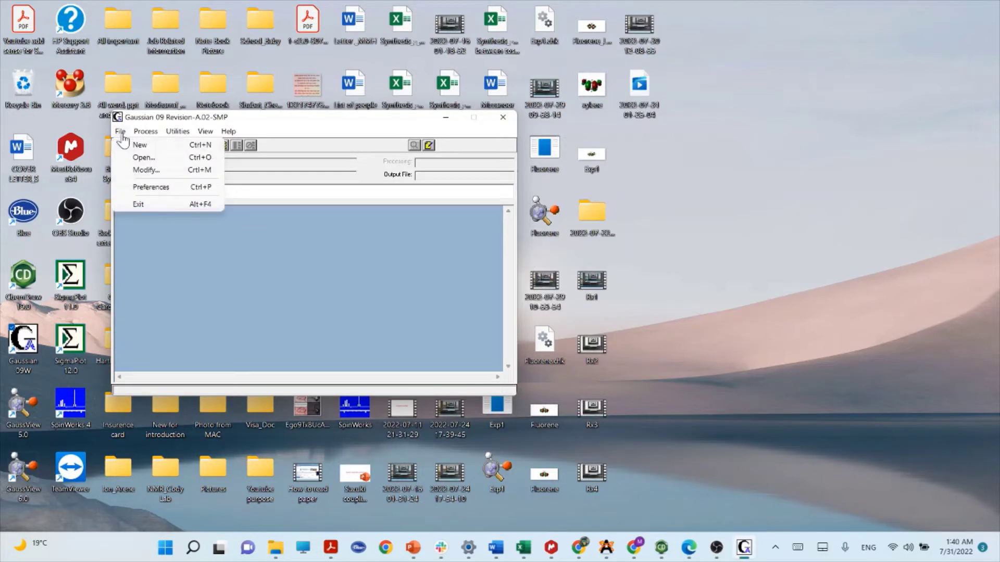
{"action": "left_click", "coordinate": [149, 158]}
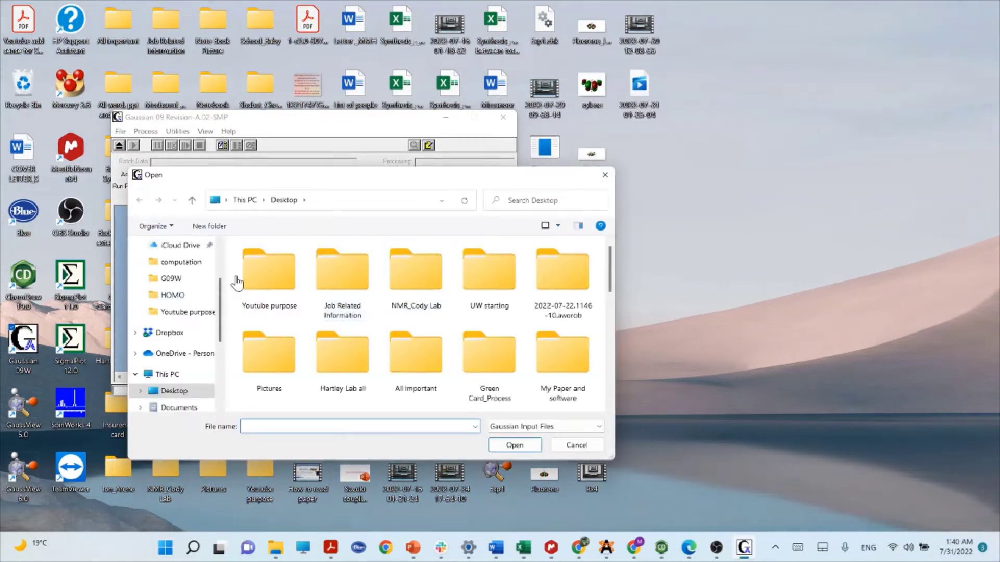
{"action": "scroll", "coordinate": [396, 291], "scroll_direction": "down", "scroll_amount": 10}
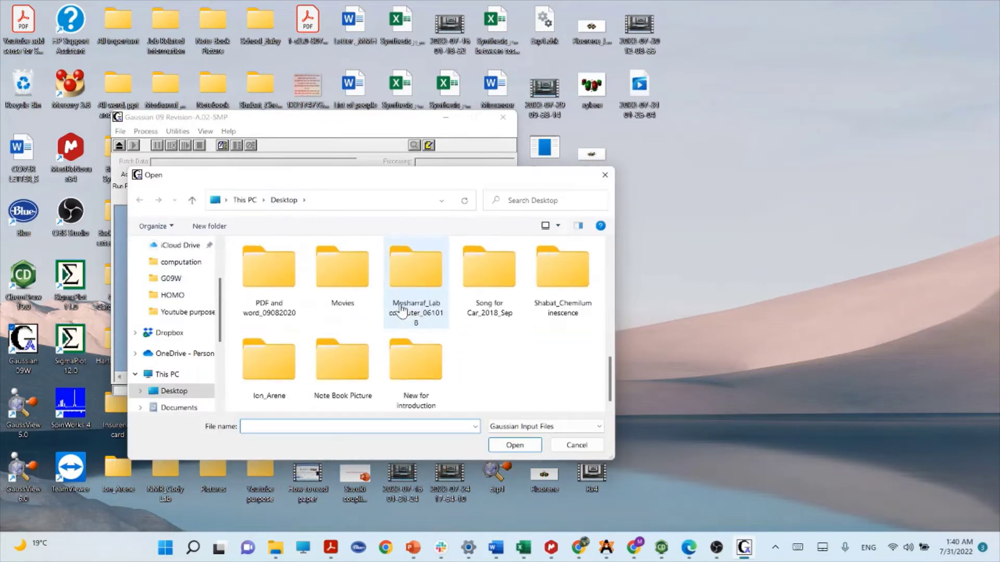
{"action": "scroll", "coordinate": [499, 355], "scroll_direction": "up", "scroll_amount": 8}
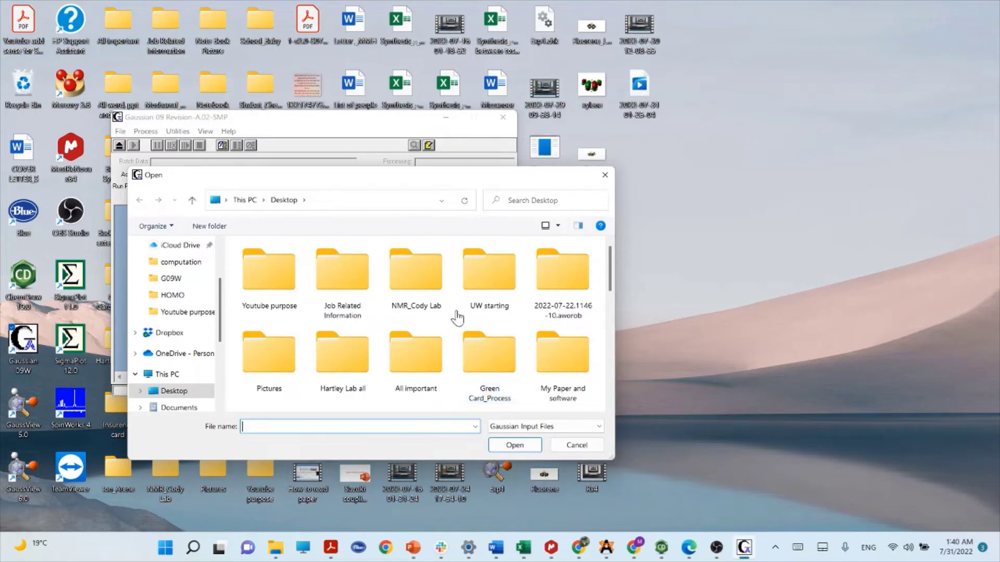
{"action": "scroll", "coordinate": [459, 316], "scroll_direction": "down", "scroll_amount": 8}
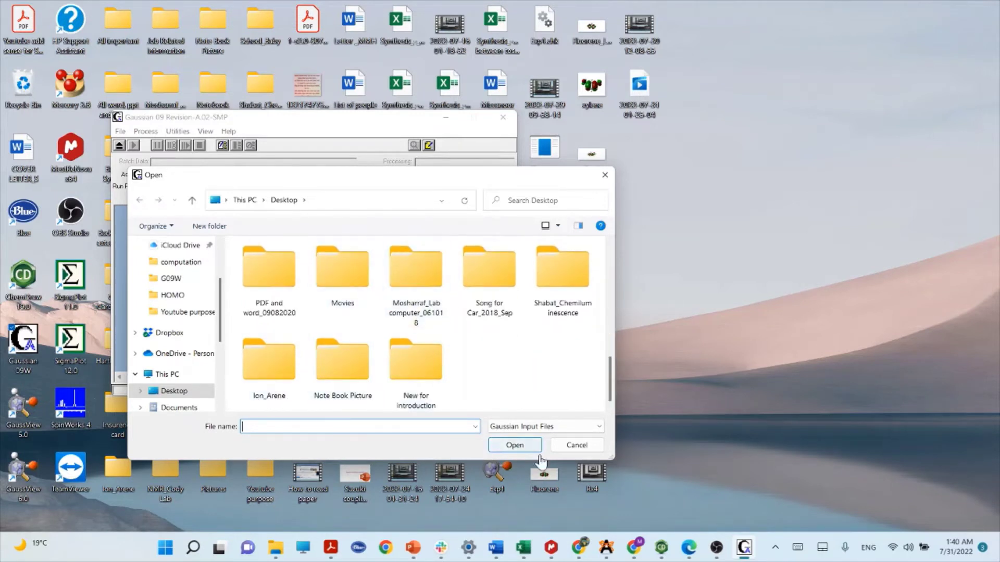
{"action": "left_click", "coordinate": [563, 432]}
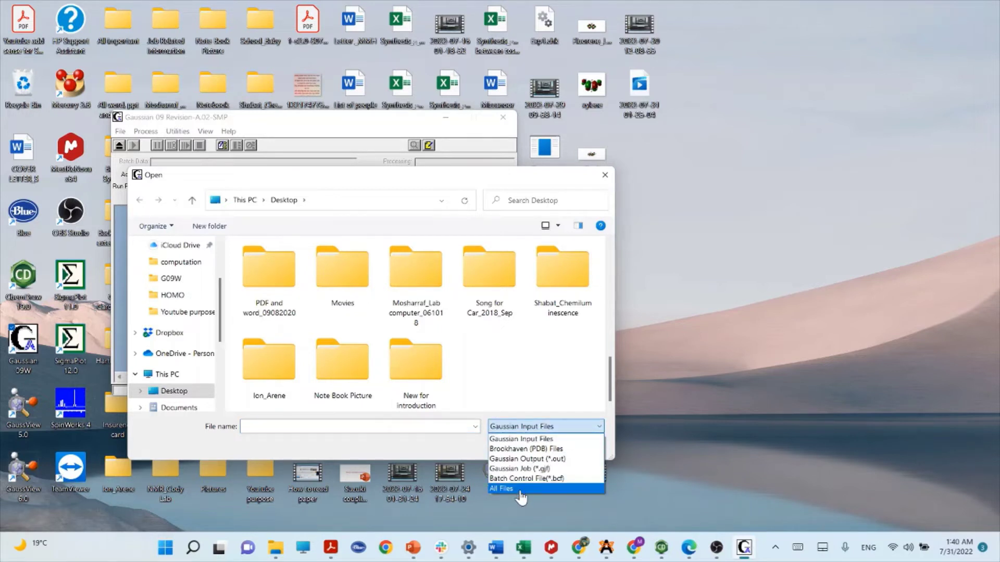
{"action": "left_click", "coordinate": [520, 489]}
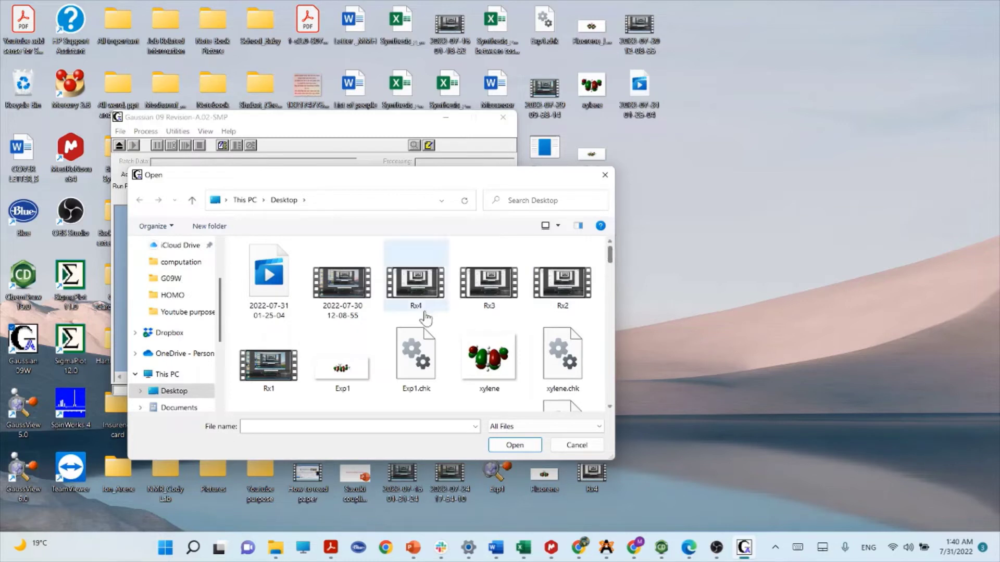
{"action": "left_click_drag", "start_coordinate": [611, 255], "coordinate": [610, 275]}
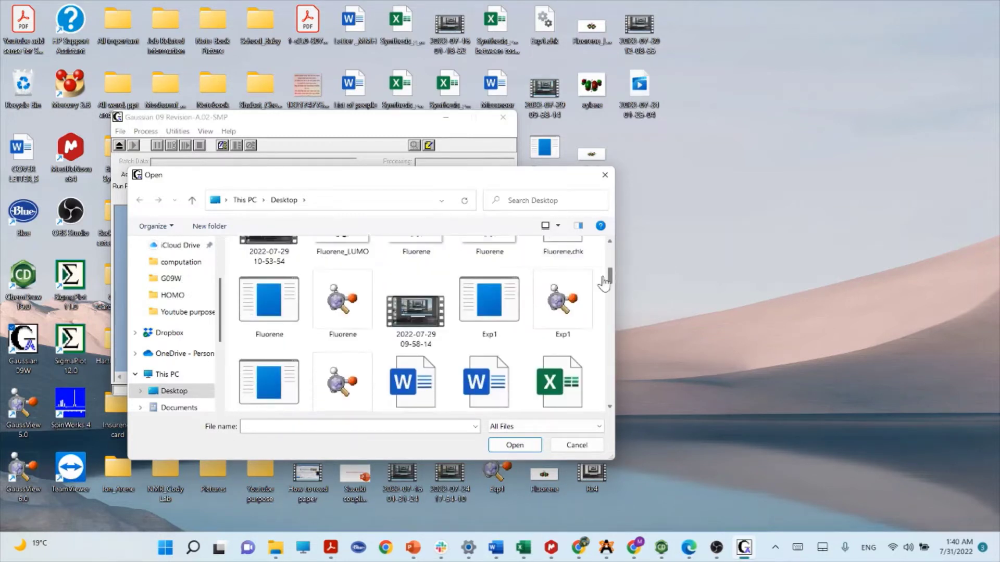
{"action": "left_click", "coordinate": [498, 318]}
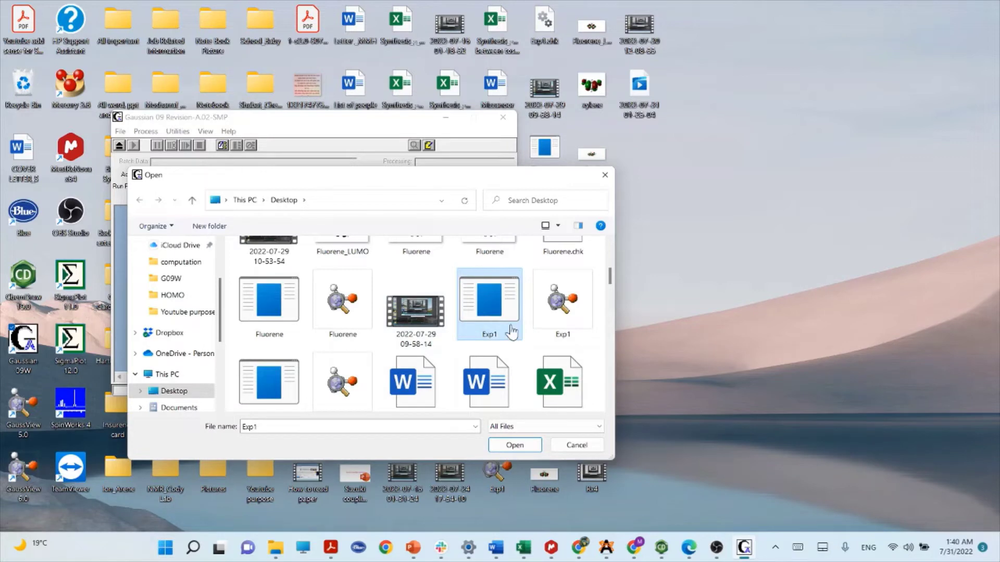
{"action": "left_click", "coordinate": [514, 447]}
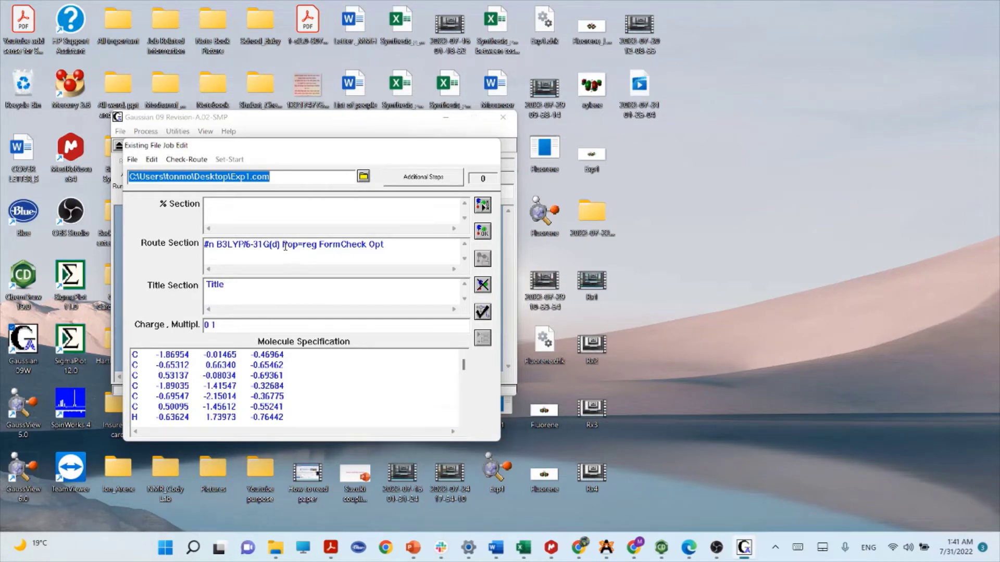
Step: Remove Pop=reg FormCheck from the route section and re-enter it between B3LYP/6-31G(d) and Opt
{"action": "left_click_drag", "start_coordinate": [283, 245], "coordinate": [368, 246]}
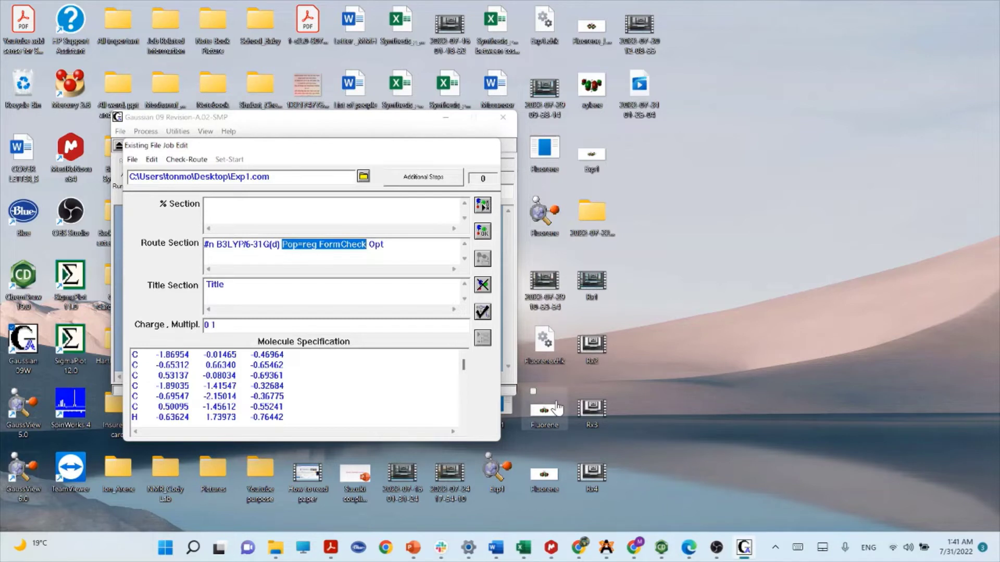
{"action": "key", "text": "Delete"}
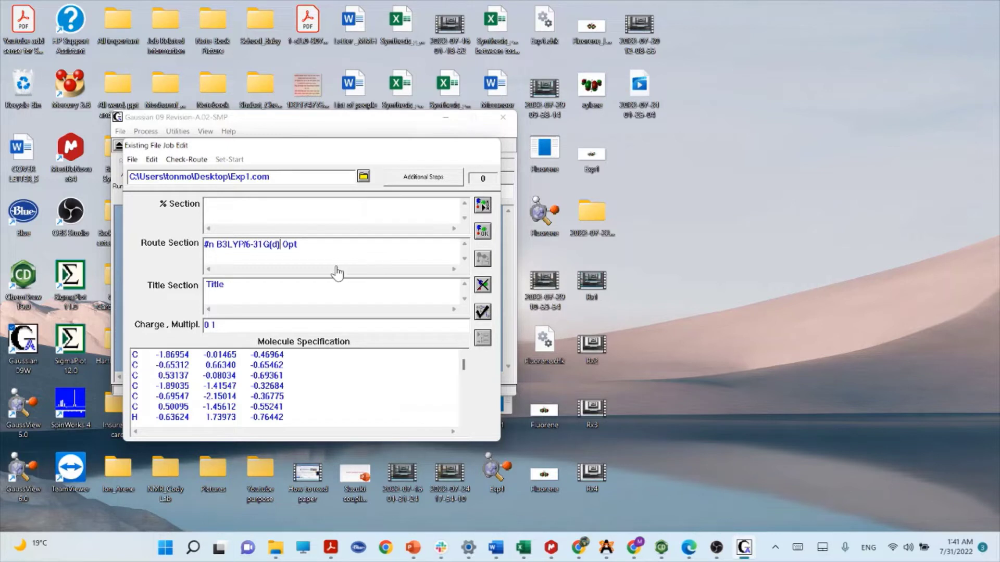
{"action": "left_click", "coordinate": [276, 254]}
{"action": "type", "text": "Pop=reg Form "}
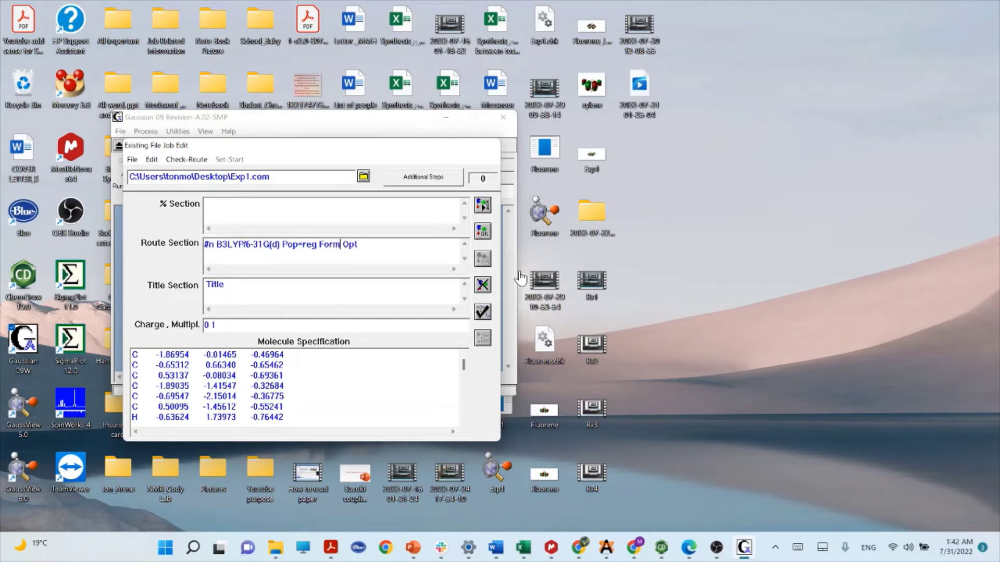
{"action": "type", "text": "Check"}
{"action": "key", "text": "BackSpace"}
Step: Set the title section to Exp1 and look through the molecule specification's coordinates
{"action": "left_click_drag", "start_coordinate": [237, 288], "coordinate": [204, 286]}
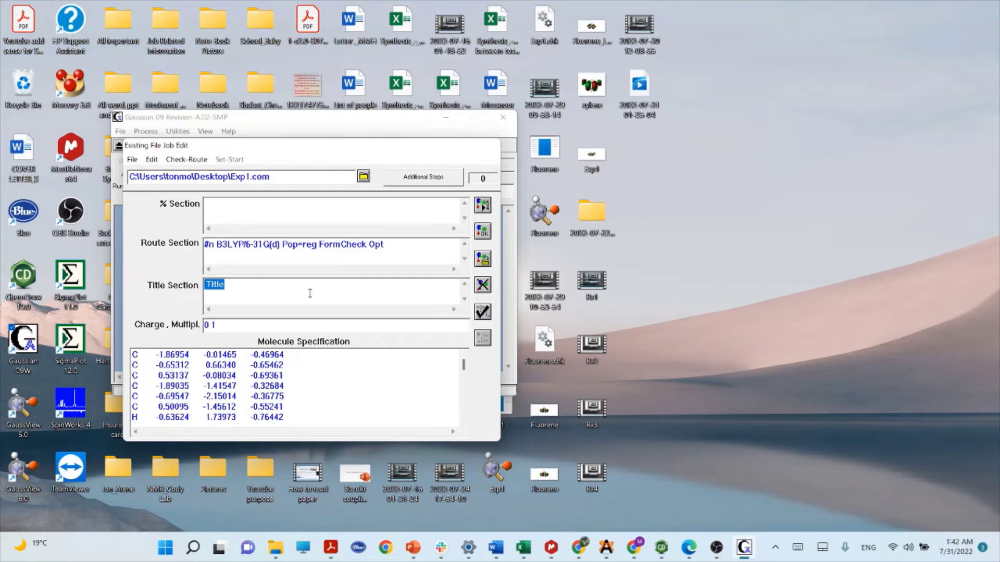
{"action": "type", "text": "Exp"}
{"action": "scroll", "coordinate": [333, 382], "scroll_direction": "down", "scroll_amount": 5}
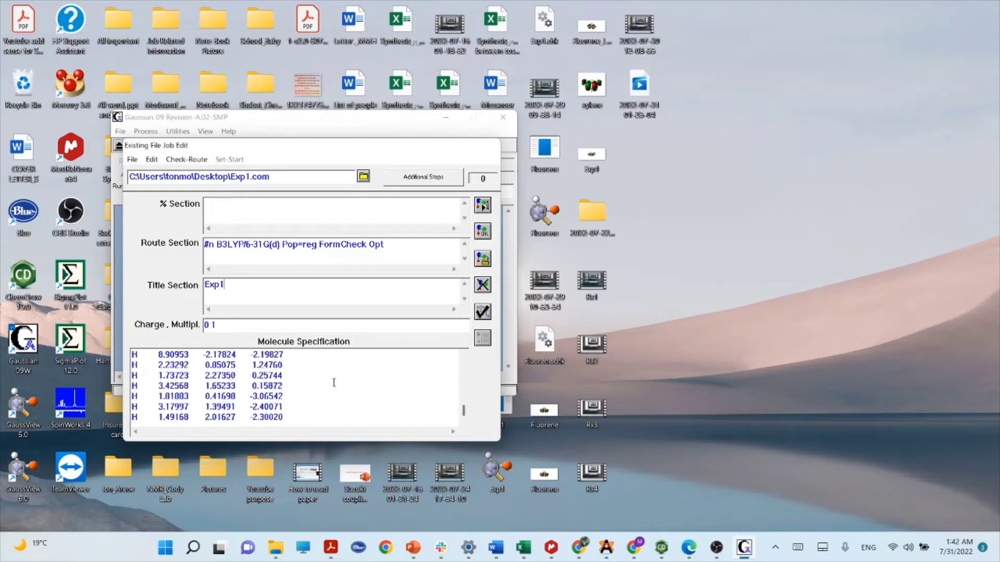
{"action": "scroll", "coordinate": [334, 383], "scroll_direction": "up", "scroll_amount": 5}
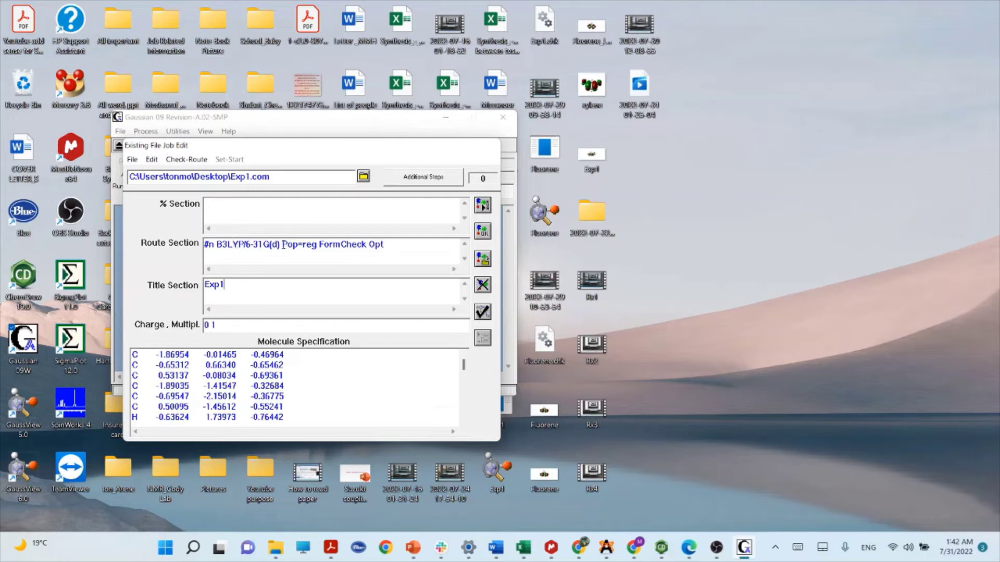
Step: Run the Exp1 job with its Gaussian output file saved to the Desktop as Exp1_1
{"action": "left_click_drag", "start_coordinate": [283, 244], "coordinate": [389, 246]}
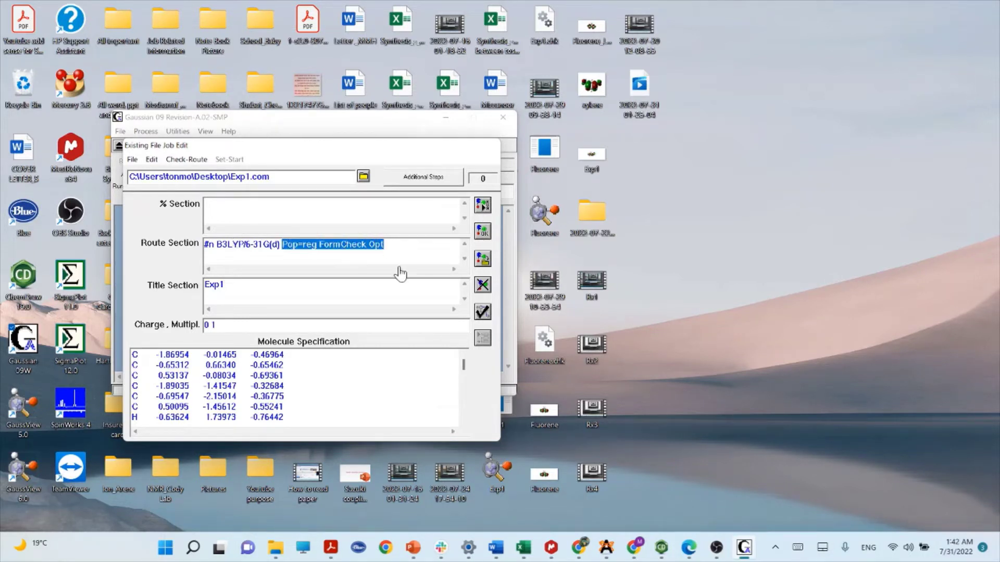
{"action": "left_click", "coordinate": [400, 254]}
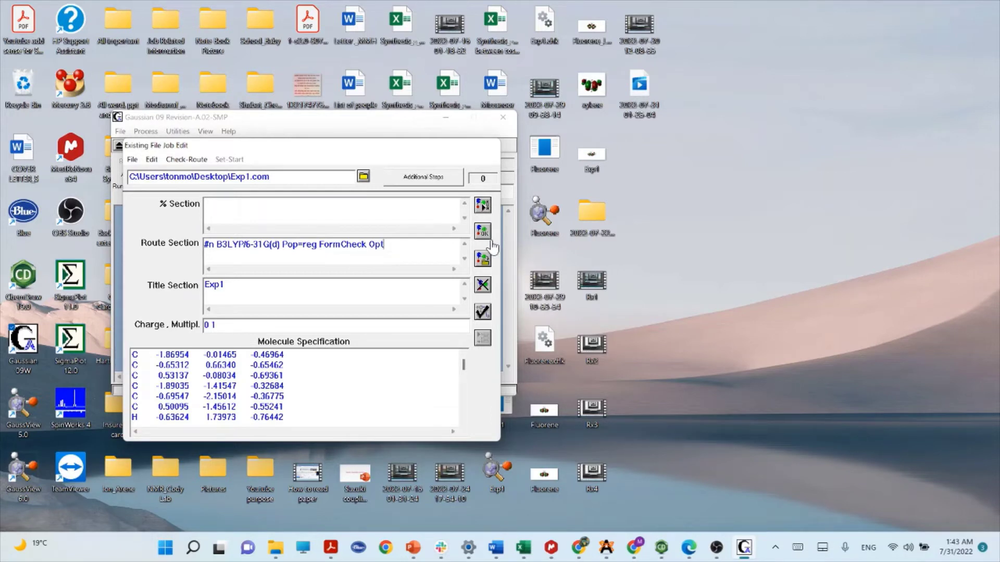
{"action": "left_click", "coordinate": [483, 206]}
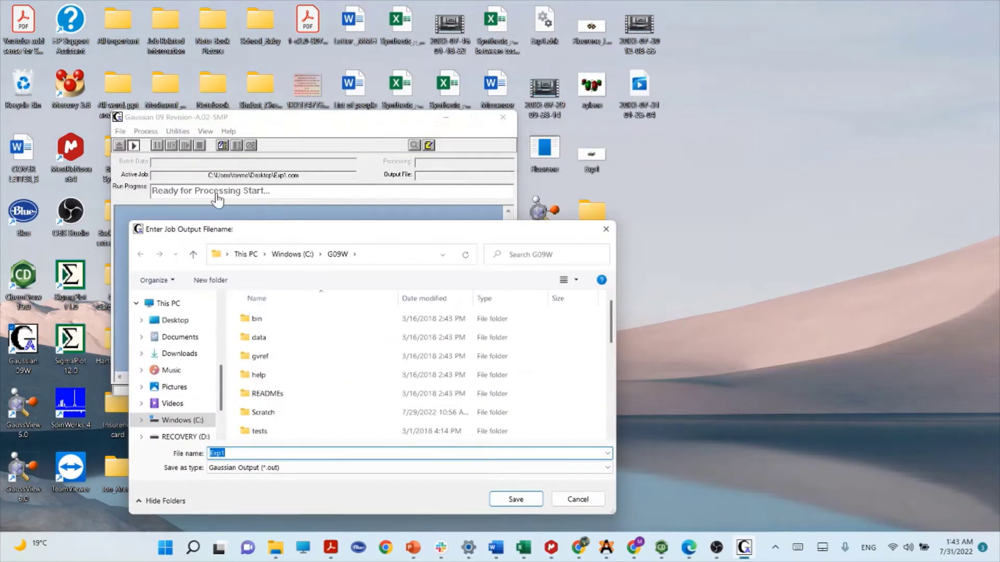
{"action": "left_click_drag", "start_coordinate": [301, 227], "coordinate": [291, 141]}
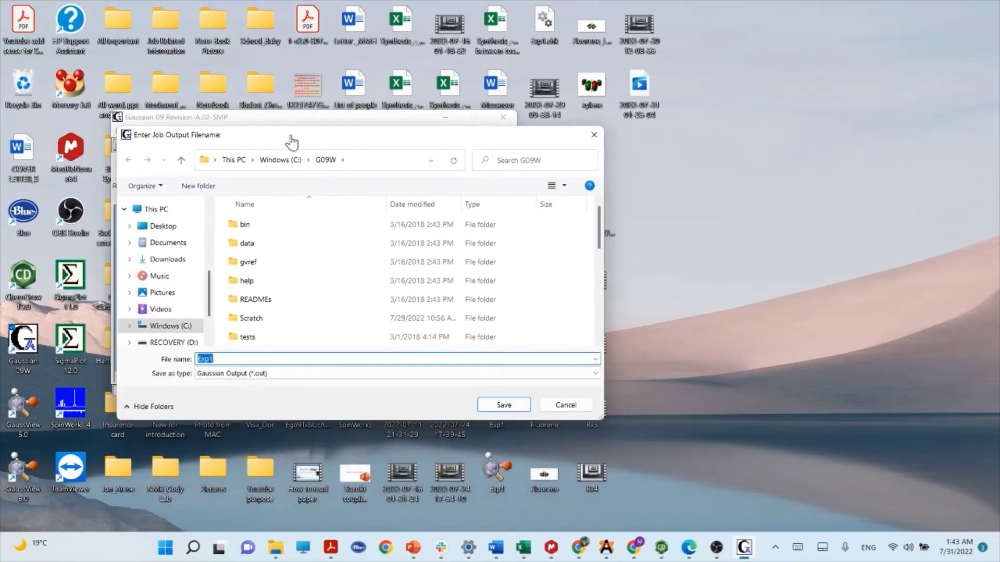
{"action": "left_click", "coordinate": [243, 362]}
{"action": "left_click", "coordinate": [166, 229]}
{"action": "double_click", "coordinate": [216, 359]}
{"action": "left_click", "coordinate": [238, 359]}
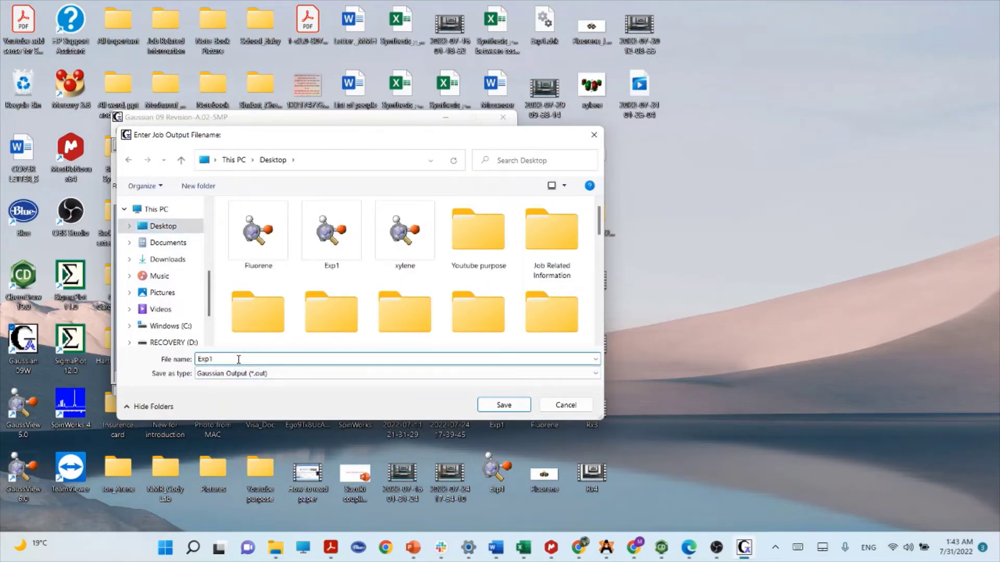
{"action": "type", "text": "_1"}
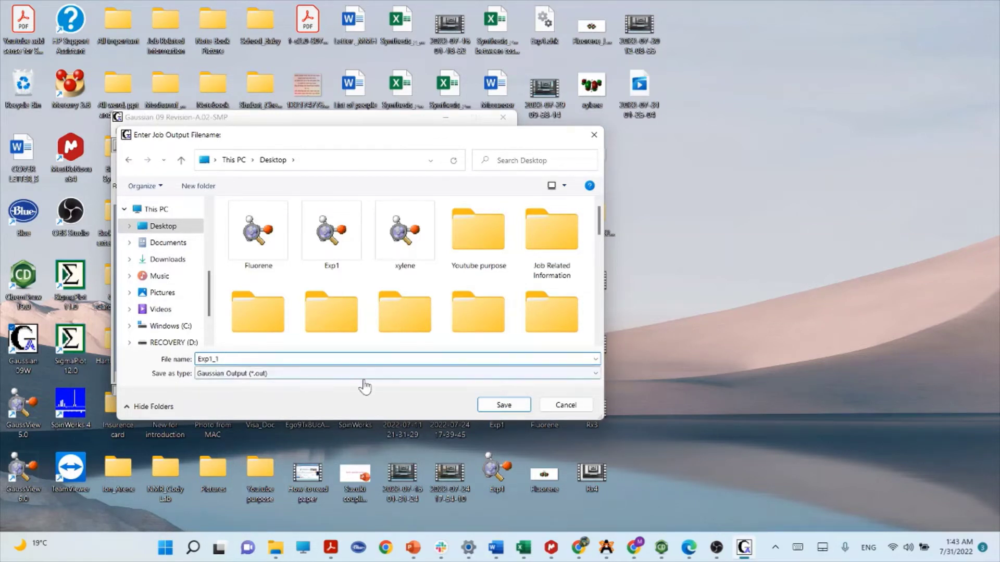
{"action": "left_click", "coordinate": [504, 409]}
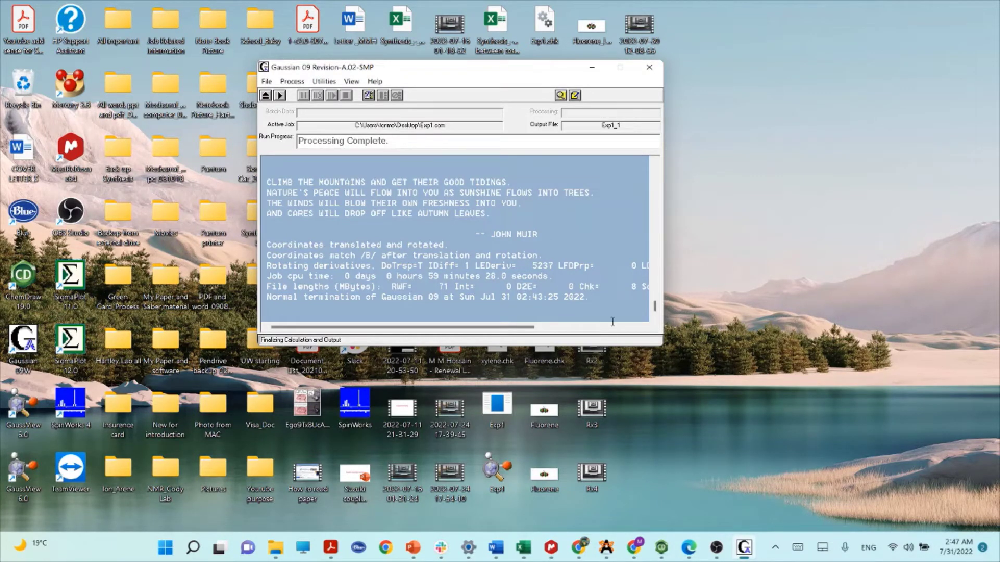
Step: Look through the finished job's output log and close Gaussian 09W, overwriting Exp1.com with the unsaved changes
{"action": "left_click_drag", "start_coordinate": [654, 310], "coordinate": [673, 165]}
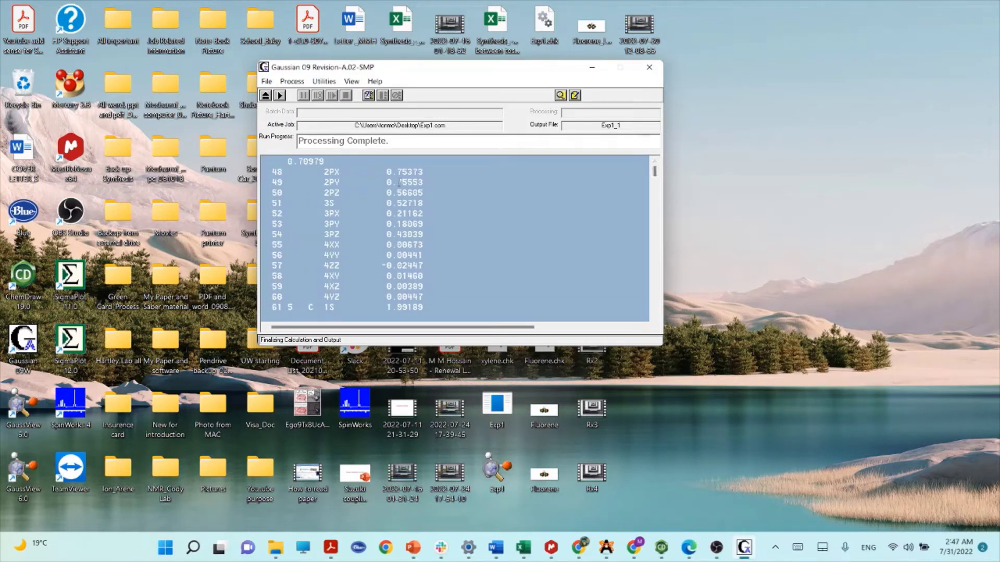
{"action": "scroll", "coordinate": [405, 195], "scroll_direction": "down", "scroll_amount": 20}
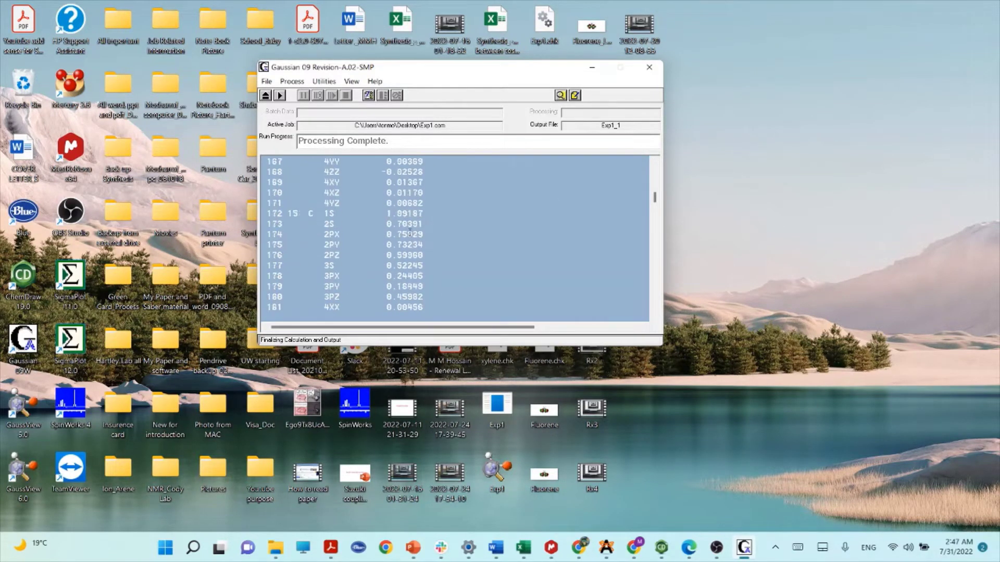
{"action": "scroll", "coordinate": [431, 252], "scroll_direction": "down", "scroll_amount": 20}
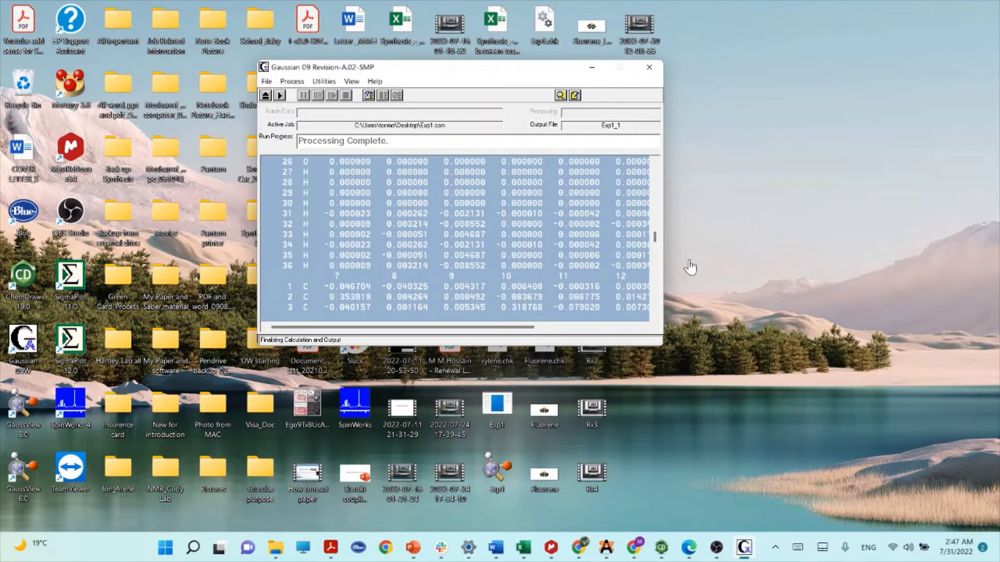
{"action": "left_click_drag", "start_coordinate": [656, 243], "coordinate": [658, 298]}
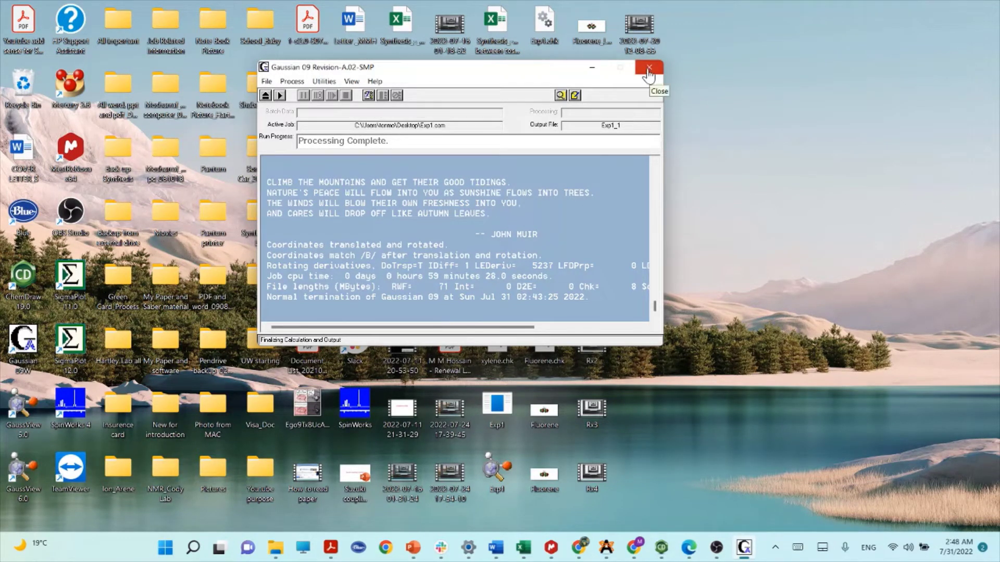
{"action": "left_click", "coordinate": [648, 76]}
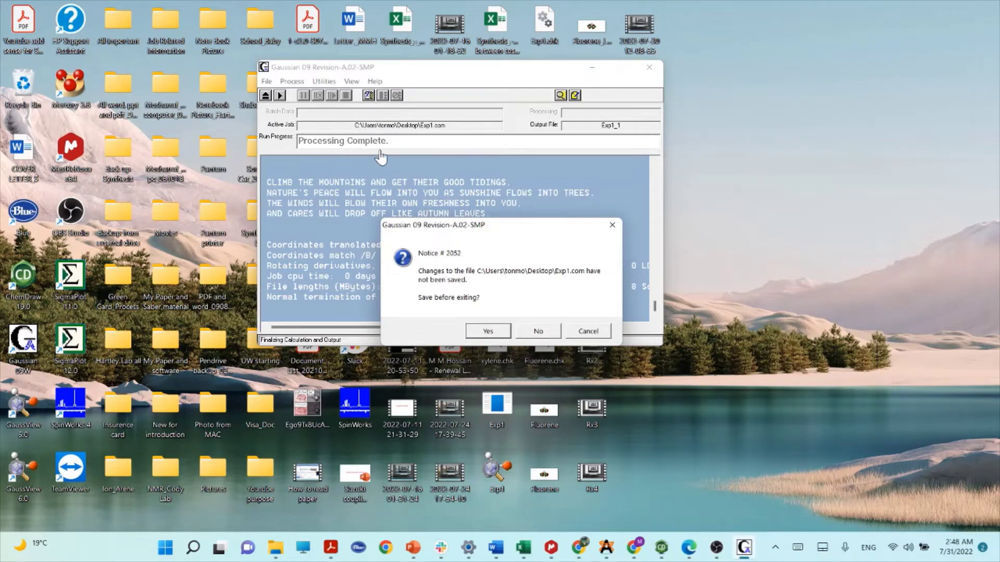
{"action": "left_click", "coordinate": [489, 331]}
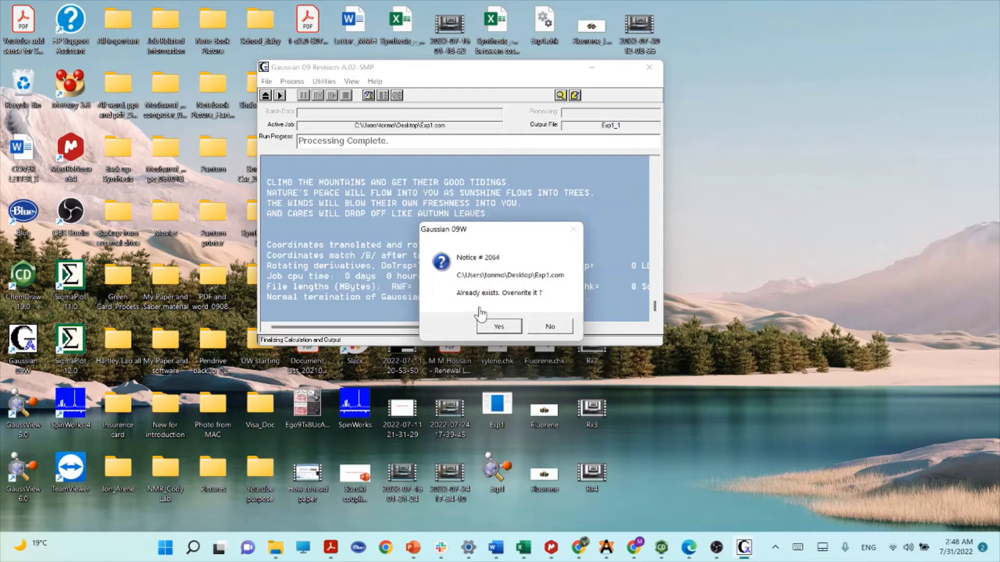
{"action": "left_click", "coordinate": [498, 327]}
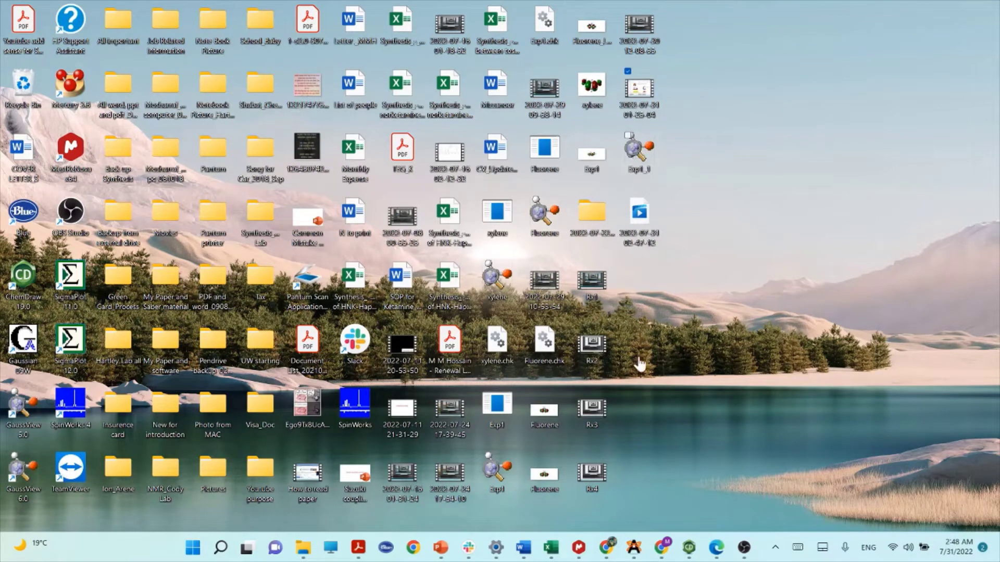
Step: Launch GaussView 6.0 from the desktop, dismiss its startup warning and tips, and arrange its main and molecule windows
{"action": "mouse_move", "coordinate": [637, 555]}
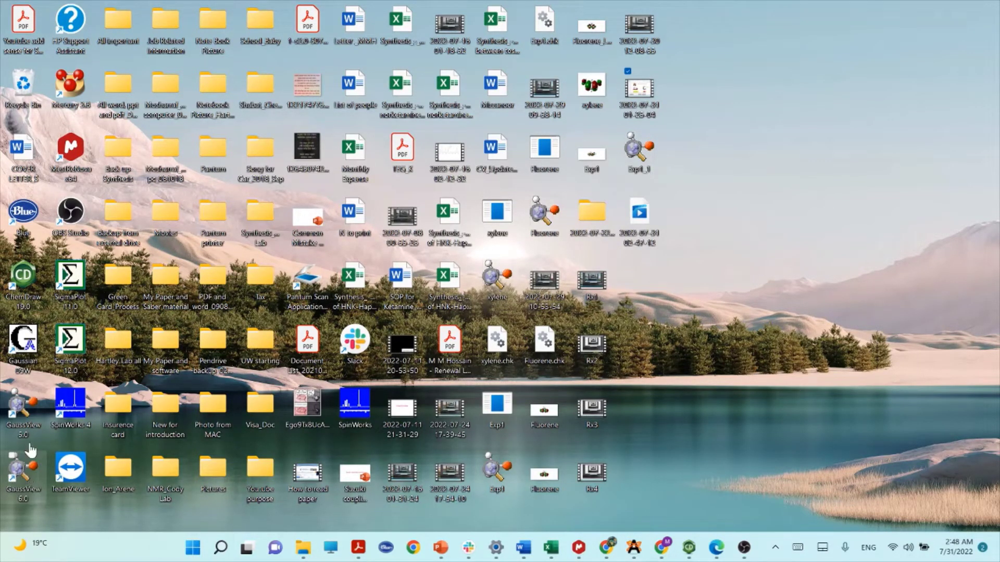
{"action": "double_click", "coordinate": [21, 484]}
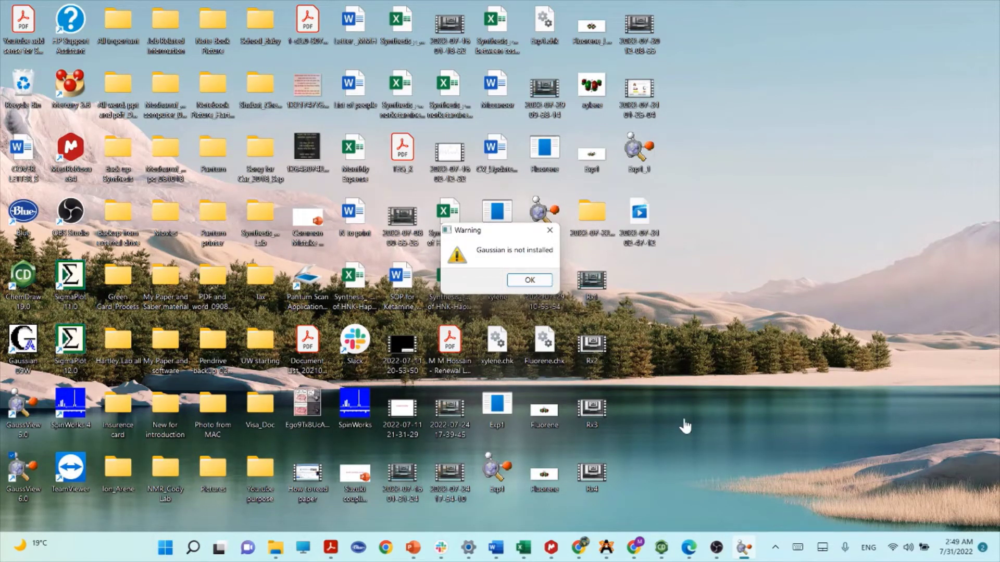
{"action": "left_click", "coordinate": [528, 280]}
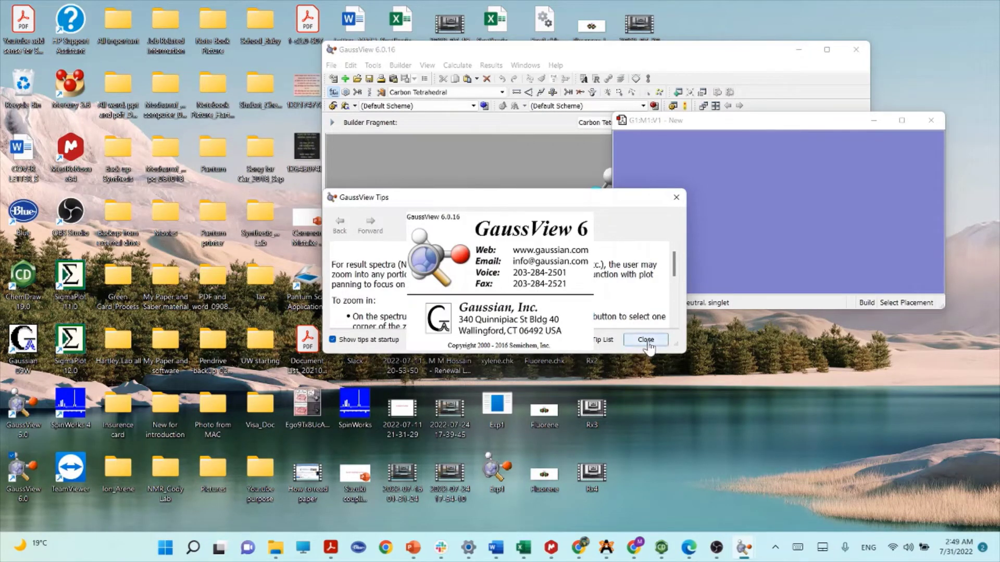
{"action": "left_click", "coordinate": [646, 341]}
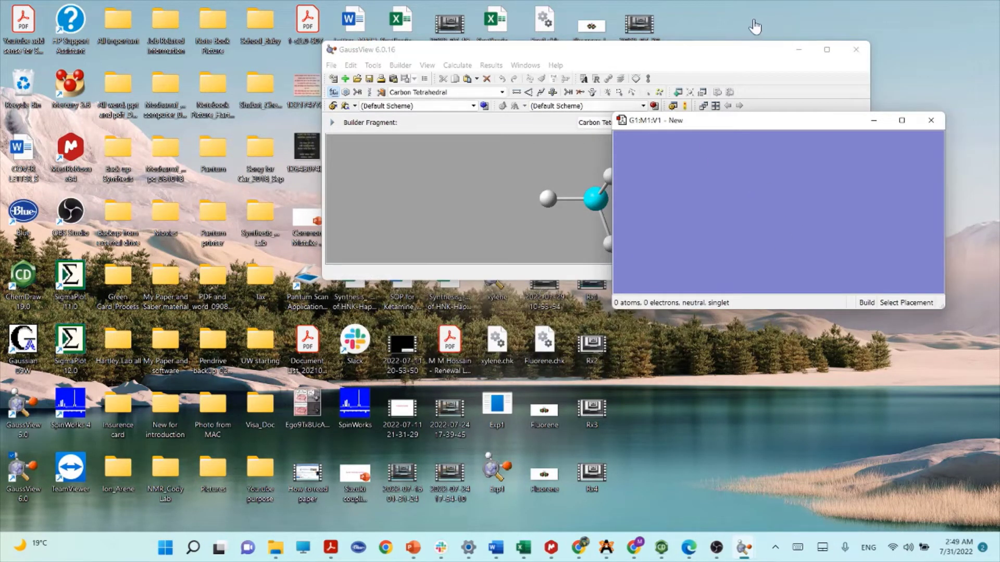
{"action": "left_click_drag", "start_coordinate": [695, 59], "coordinate": [509, 201]}
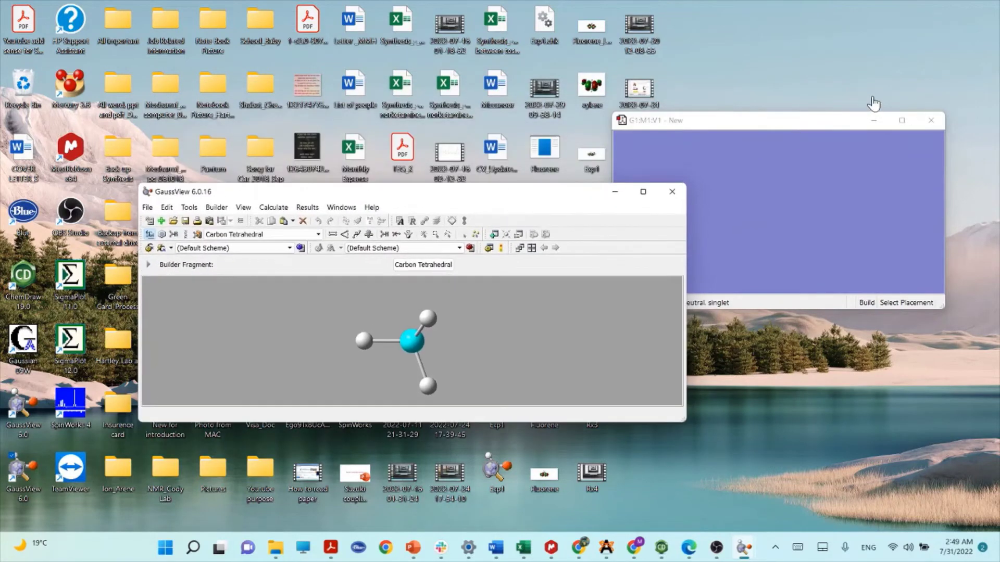
{"action": "left_click_drag", "start_coordinate": [803, 125], "coordinate": [654, 273]}
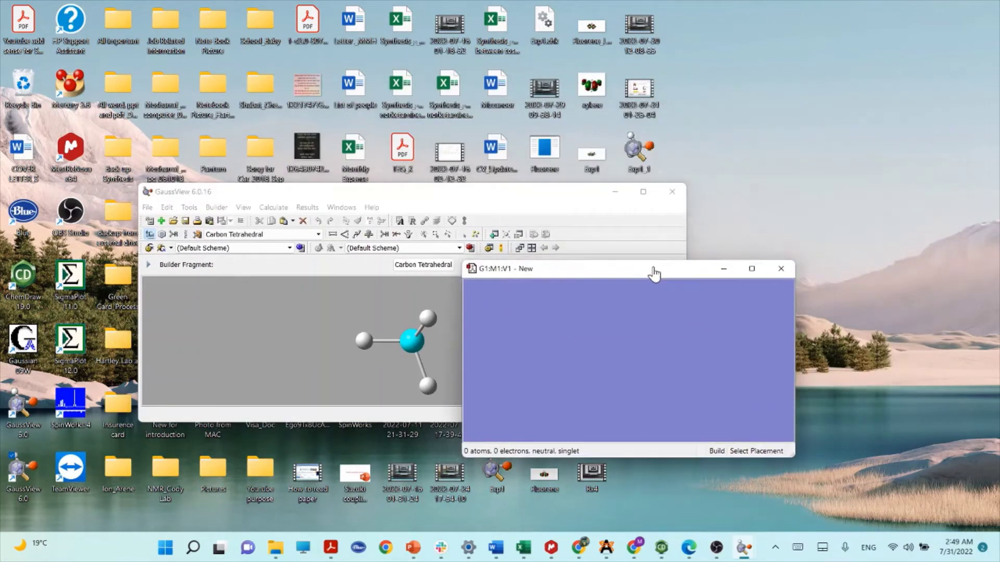
Step: Load the Exp1_1 output file from the desktop into GaussView and inspect the molecule's structure from different angles
{"action": "left_click", "coordinate": [636, 152]}
{"action": "left_click_drag", "start_coordinate": [606, 354], "coordinate": [603, 347]}
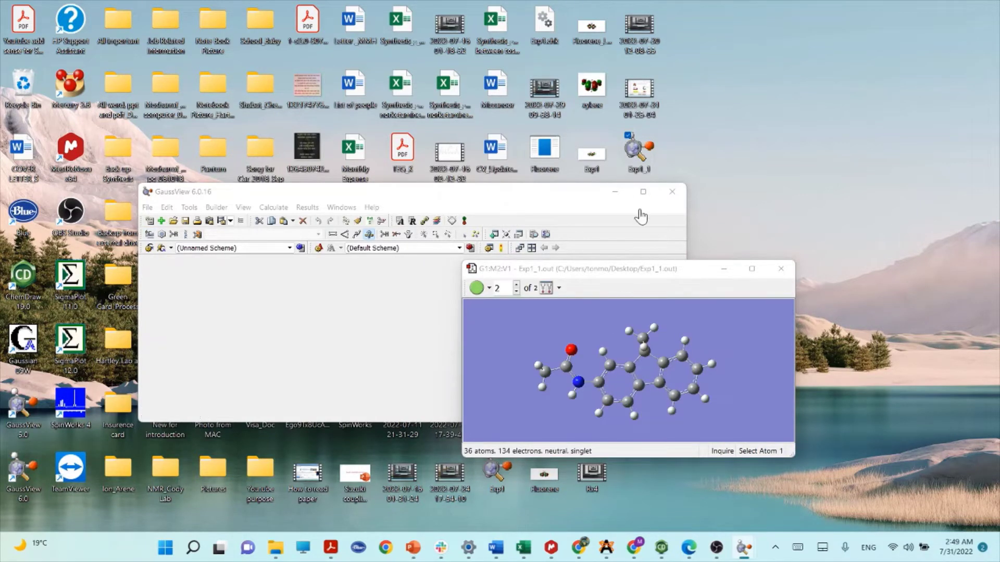
{"action": "mouse_move", "coordinate": [643, 192]}
{"action": "left_click_drag", "start_coordinate": [701, 274], "coordinate": [487, 290]}
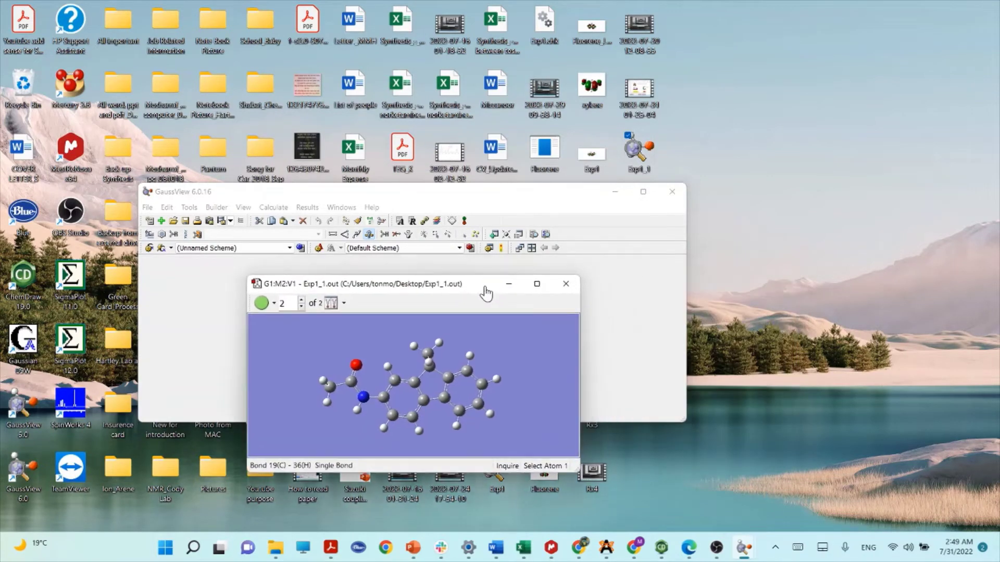
{"action": "left_click_drag", "start_coordinate": [531, 206], "coordinate": [604, 176]}
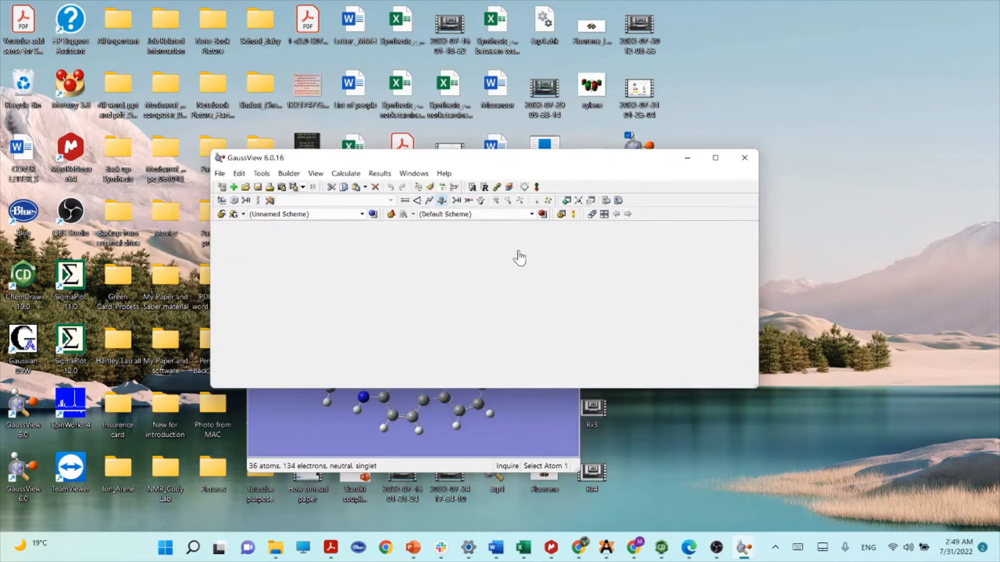
{"action": "left_click", "coordinate": [536, 452]}
{"action": "left_click_drag", "start_coordinate": [537, 452], "coordinate": [510, 345]}
{"action": "mouse_move", "coordinate": [453, 379]}
{"action": "left_mouse_down"}
{"action": "mouse_move", "coordinate": [517, 435]}
{"action": "mouse_move", "coordinate": [446, 352]}
{"action": "mouse_move", "coordinate": [431, 350]}
{"action": "mouse_move", "coordinate": [458, 364]}
{"action": "left_mouse_up"}
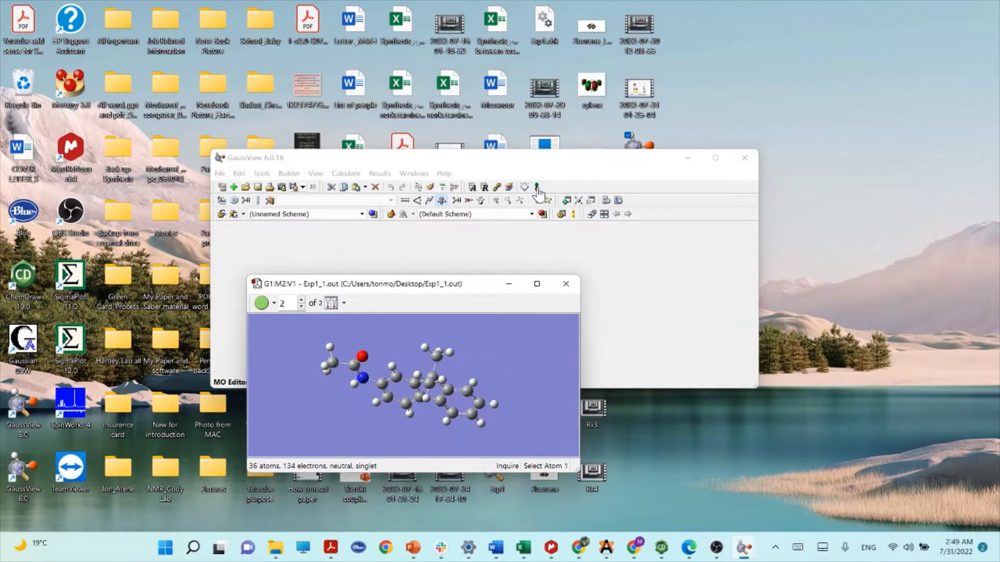
Step: Open the MO editor and generate new Gaussian MOs using guess=only with the 3-21G basis set in the checkpoint file Exp1_1.chk
{"action": "left_click", "coordinate": [537, 191]}
{"action": "left_click", "coordinate": [537, 188]}
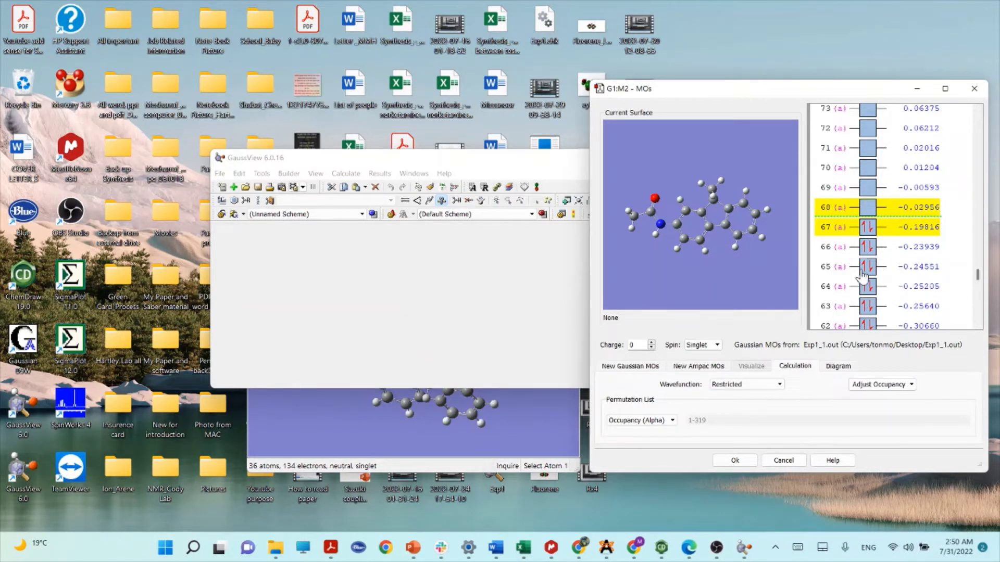
{"action": "mouse_move", "coordinate": [983, 281]}
{"action": "left_mouse_down"}
{"action": "mouse_move", "coordinate": [987, 329]}
{"action": "mouse_move", "coordinate": [994, 281]}
{"action": "left_mouse_up"}
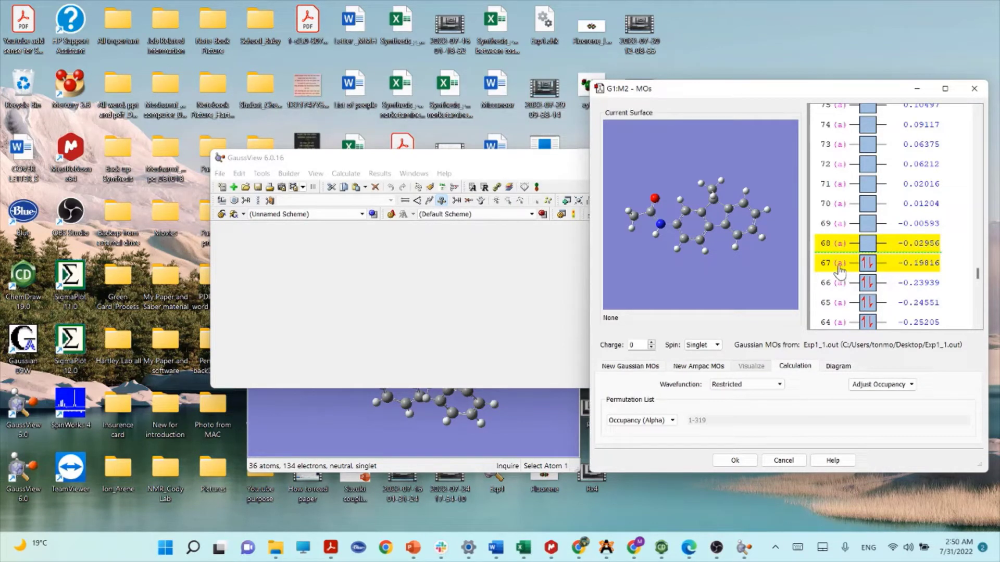
{"action": "left_click_drag", "start_coordinate": [838, 93], "coordinate": [527, 48]}
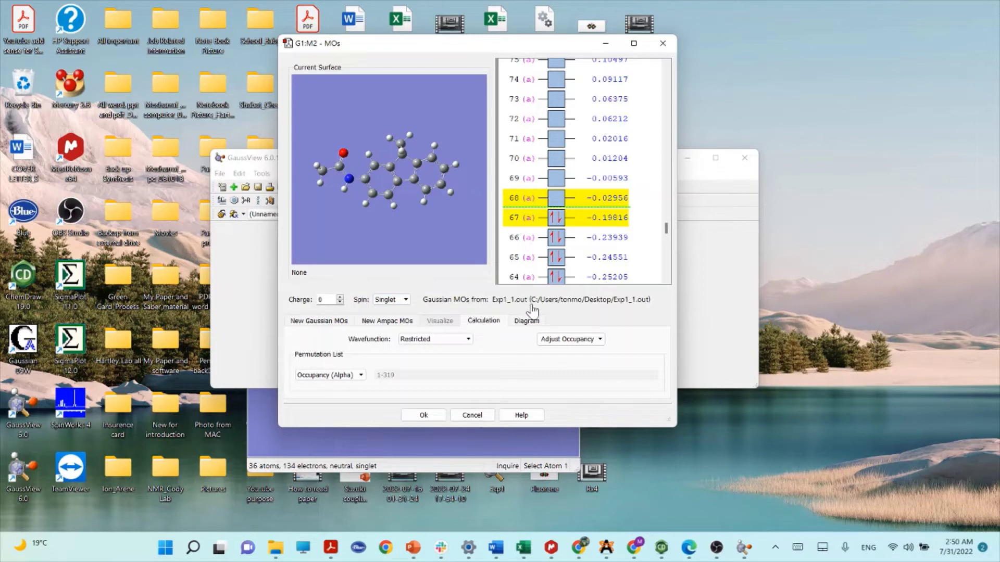
{"action": "left_click", "coordinate": [323, 321]}
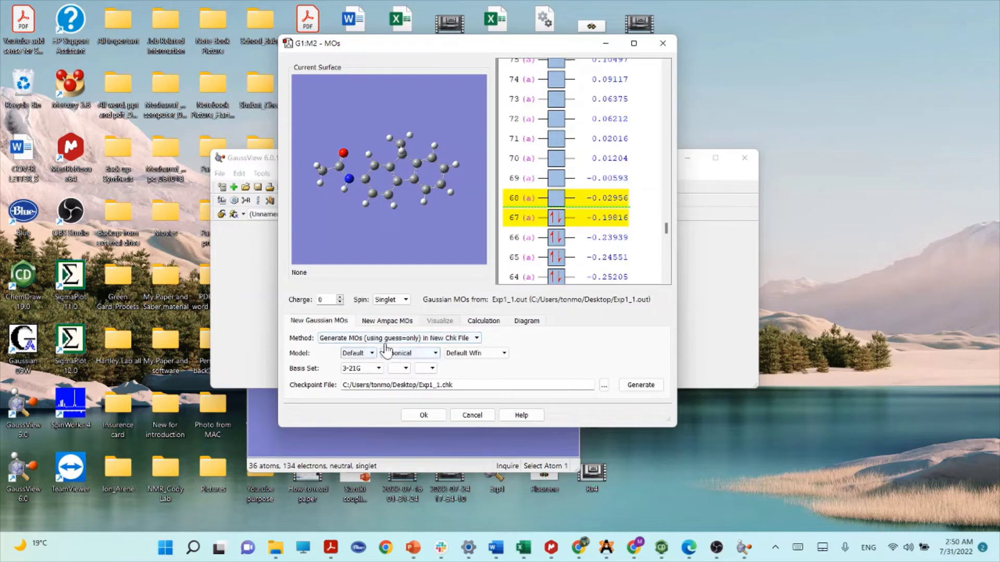
{"action": "left_click", "coordinate": [640, 386]}
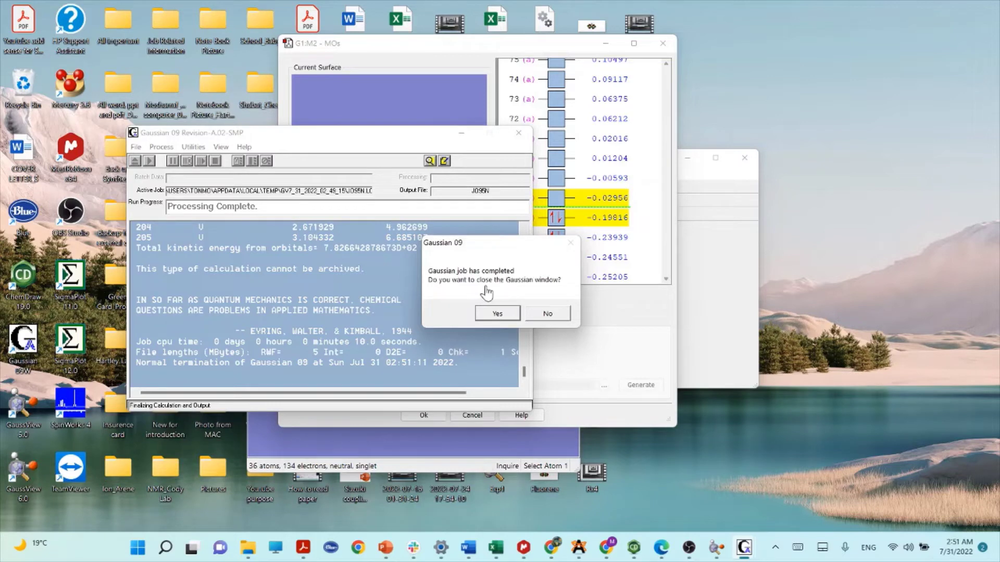
{"action": "left_click", "coordinate": [497, 314]}
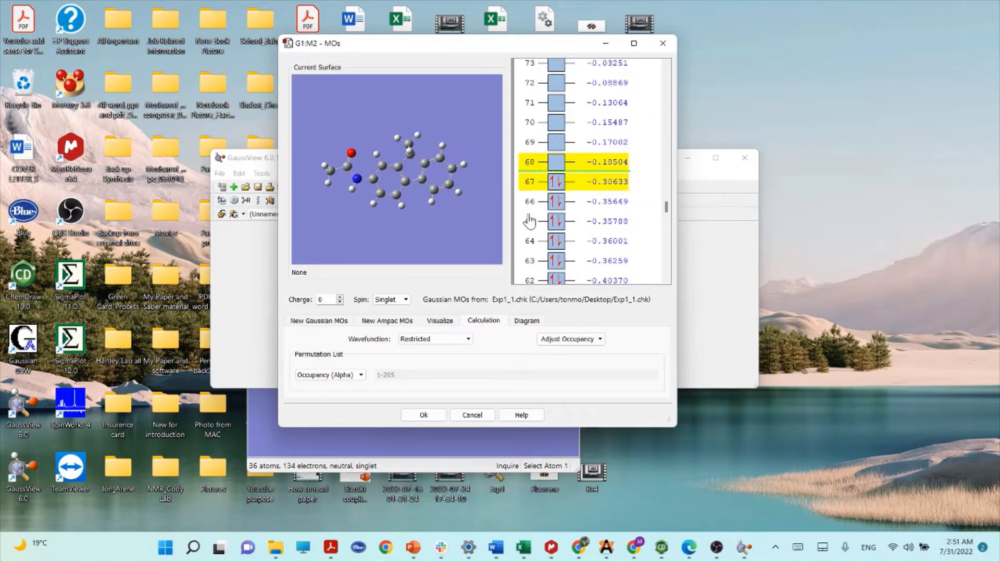
Step: Highlight only orbital 67, generate its surface at isovalue 0.02 on a coarse cube grid, and maximize the MO window
{"action": "left_click", "coordinate": [530, 182], "text": "ctrl"}
{"action": "left_click", "coordinate": [536, 166], "text": "ctrl"}
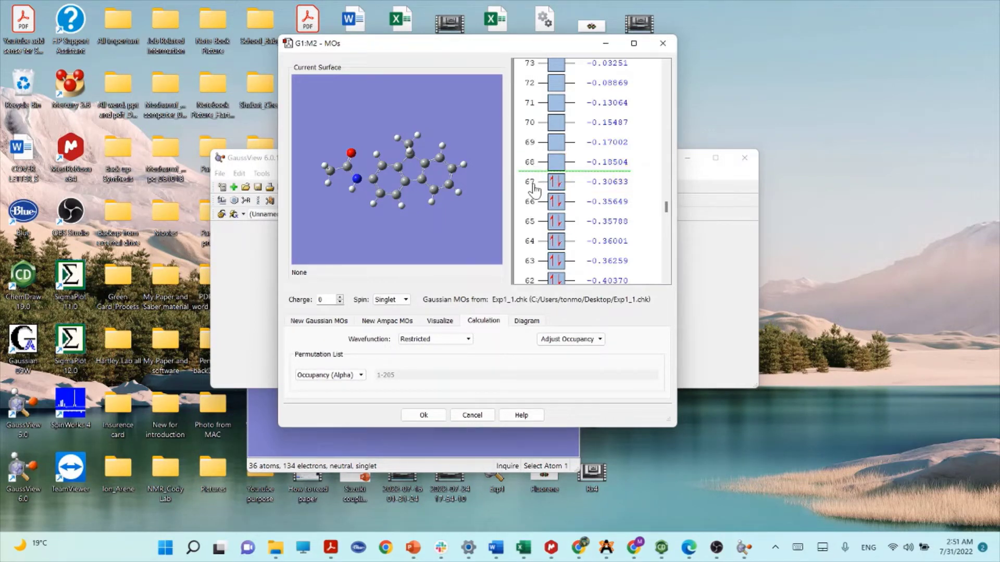
{"action": "left_click", "coordinate": [532, 183]}
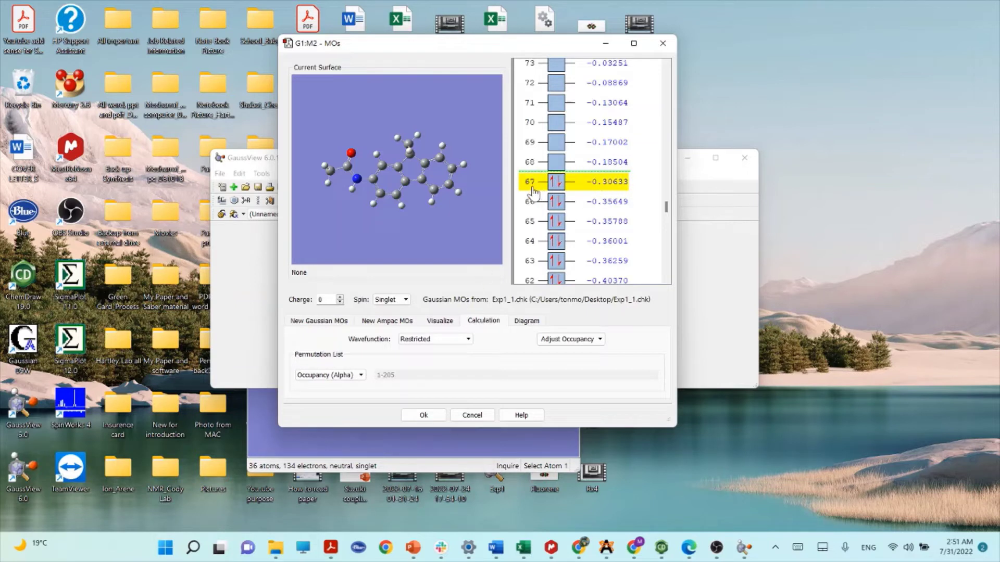
{"action": "left_click", "coordinate": [440, 321]}
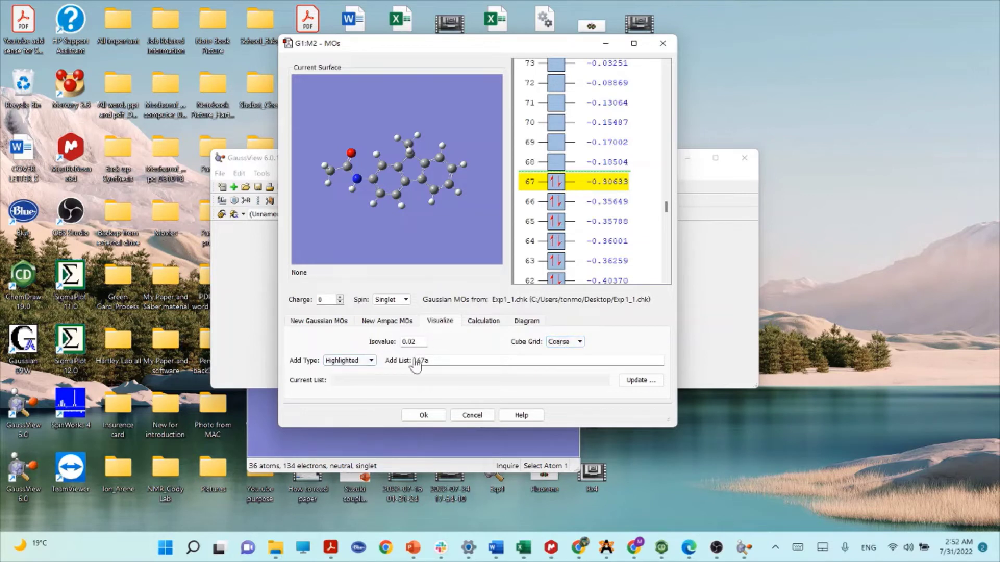
{"action": "left_click", "coordinate": [637, 382]}
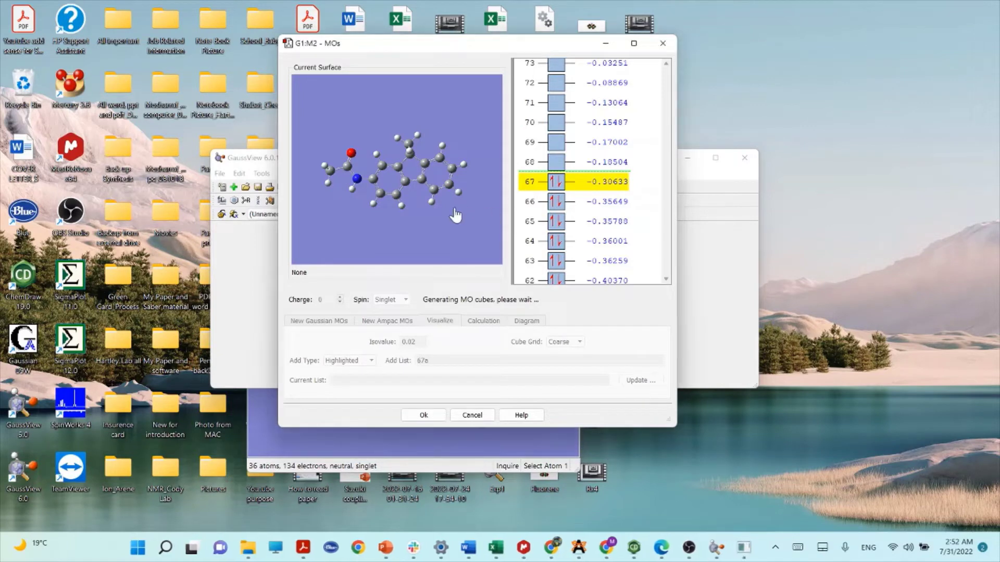
{"action": "left_click", "coordinate": [634, 45]}
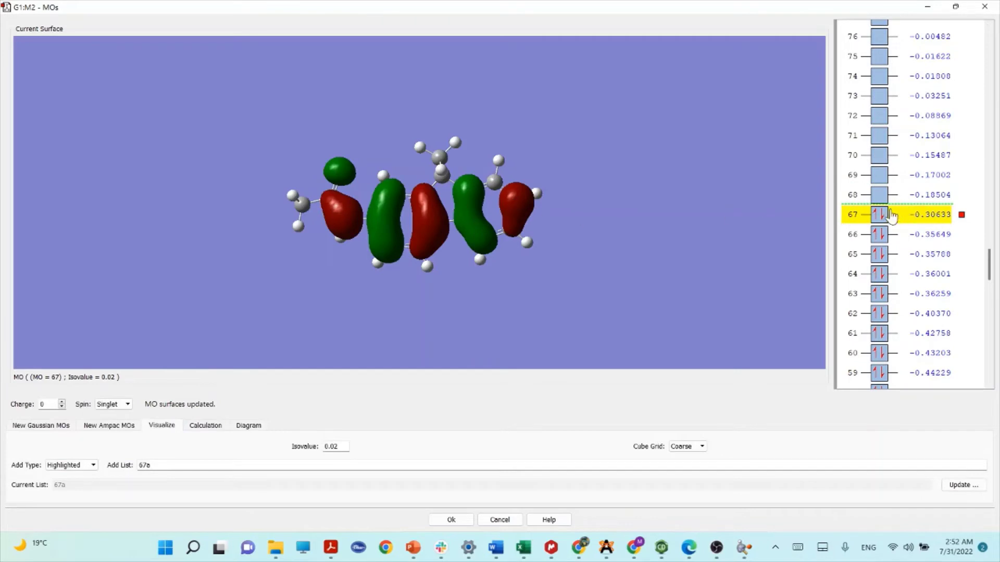
Step: Highlight only orbital 68, generate its surface at isovalue 0.02 on the coarse grid, and examine it from different angles
{"action": "left_click_drag", "start_coordinate": [469, 230], "coordinate": [501, 283]}
{"action": "left_click_drag", "start_coordinate": [449, 204], "coordinate": [390, 216]}
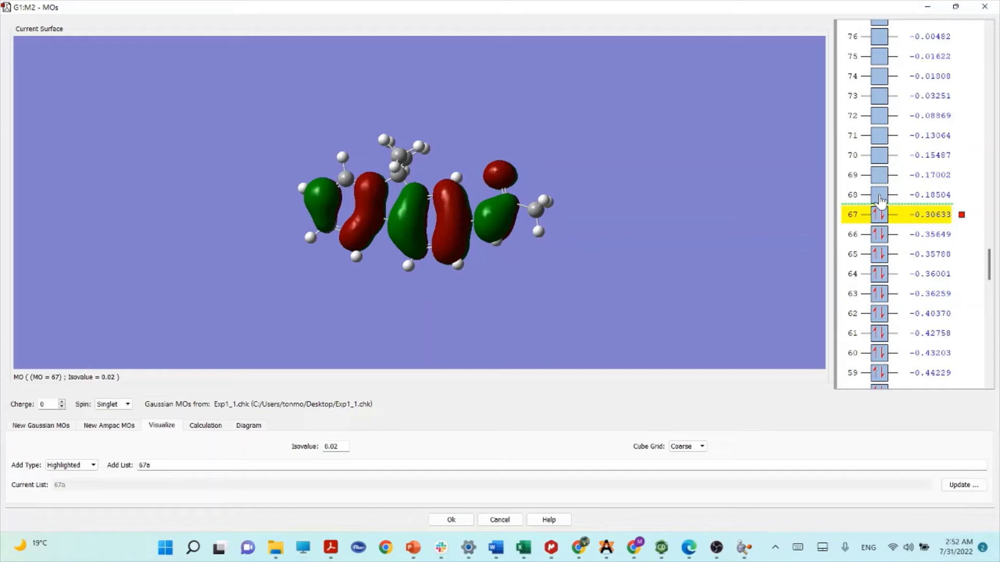
{"action": "left_click", "coordinate": [856, 198], "text": "shift"}
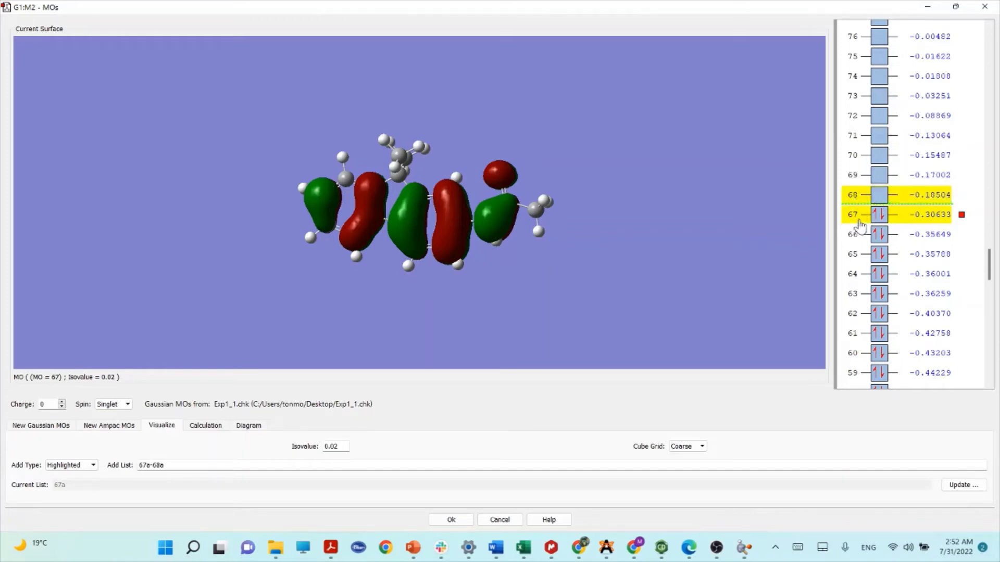
{"action": "left_click", "coordinate": [853, 217], "text": "ctrl"}
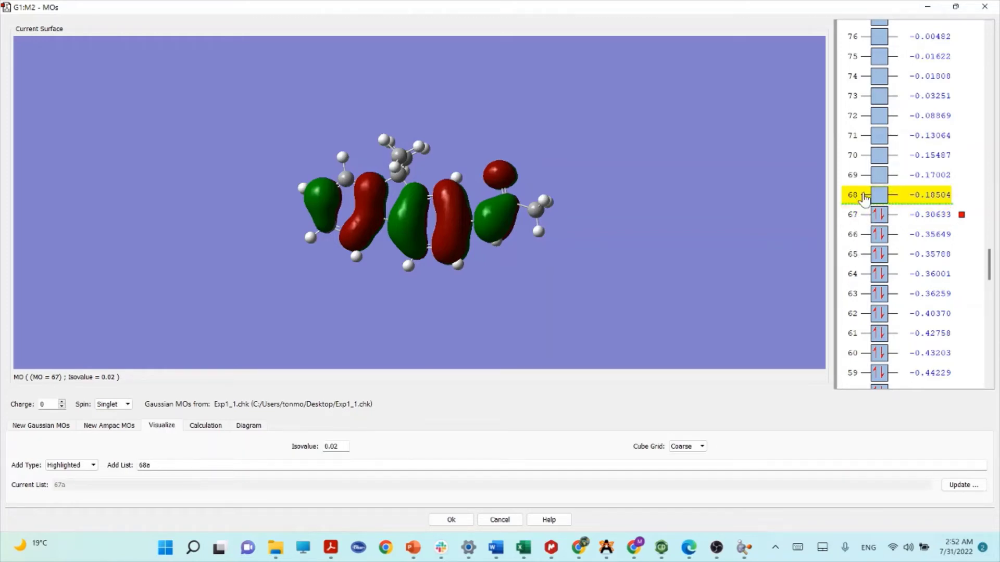
{"action": "left_click", "coordinate": [961, 489]}
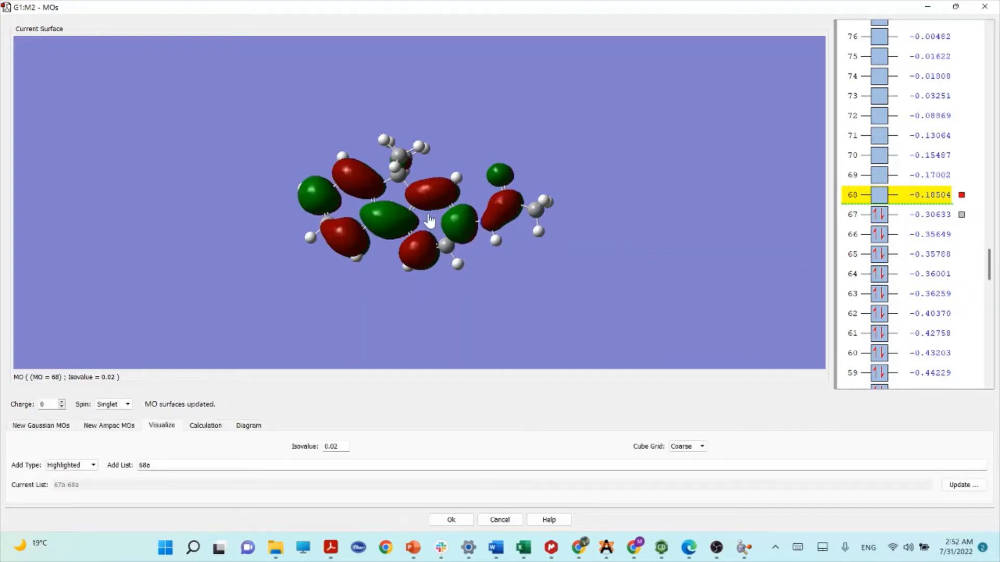
{"action": "left_click_drag", "start_coordinate": [427, 227], "coordinate": [396, 216]}
{"action": "left_click_drag", "start_coordinate": [500, 203], "coordinate": [493, 210]}
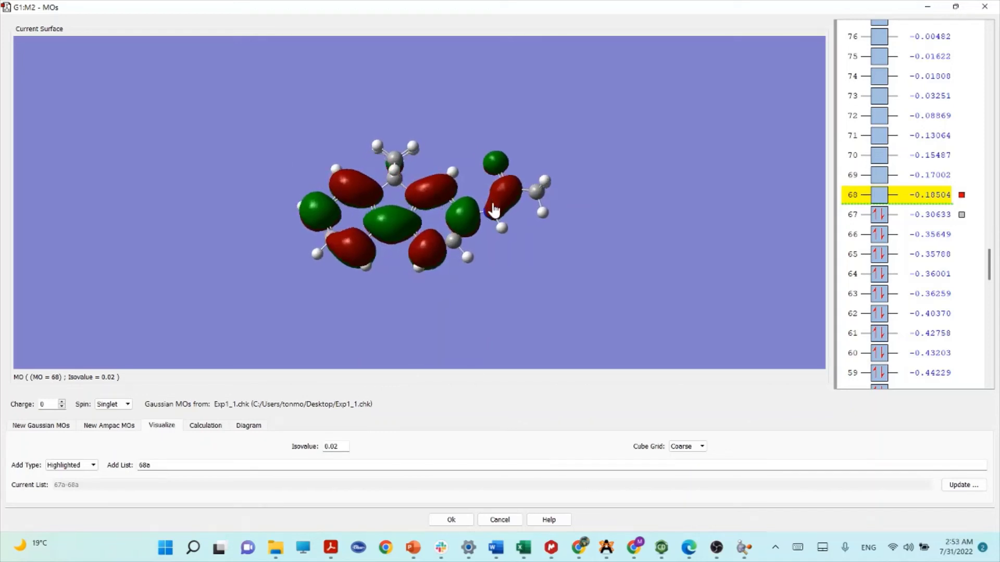
Step: Highlight only orbital 66, generate its surface at isovalue 0.02, and rotate the molecule to inspect it
{"action": "left_click", "coordinate": [922, 240], "text": "ctrl"}
{"action": "left_click", "coordinate": [909, 202], "text": "ctrl"}
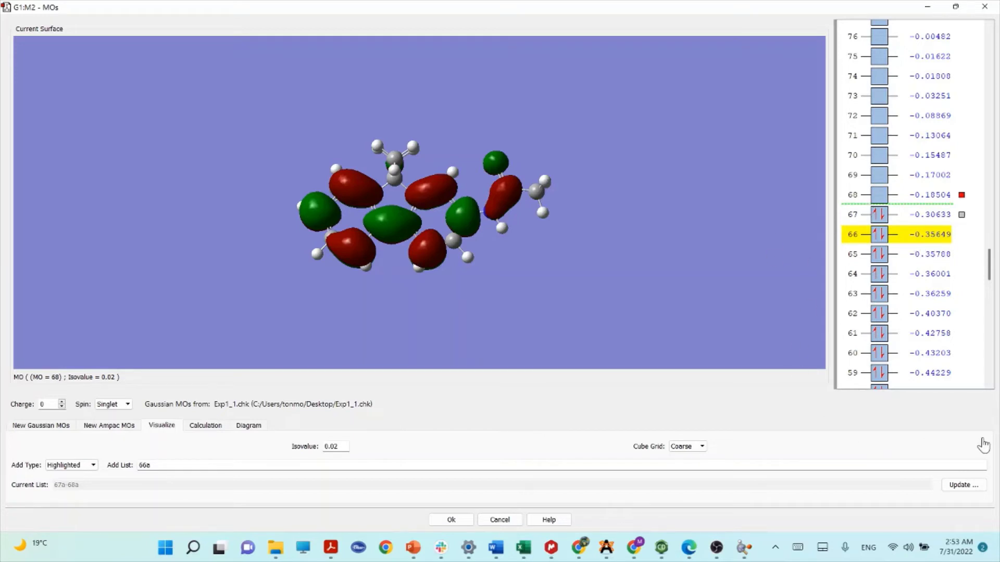
{"action": "left_click", "coordinate": [963, 488]}
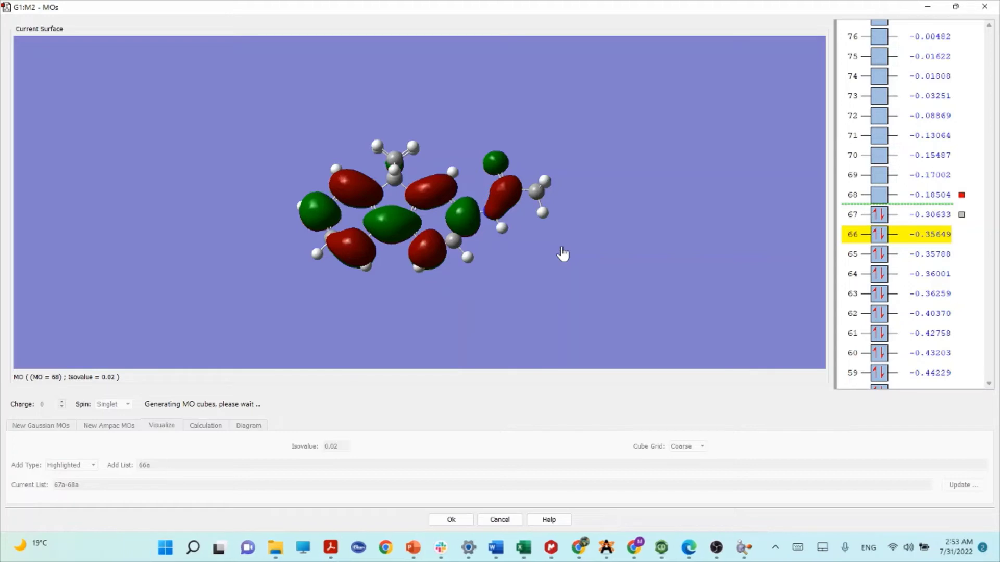
{"action": "left_click_drag", "start_coordinate": [453, 194], "coordinate": [438, 222]}
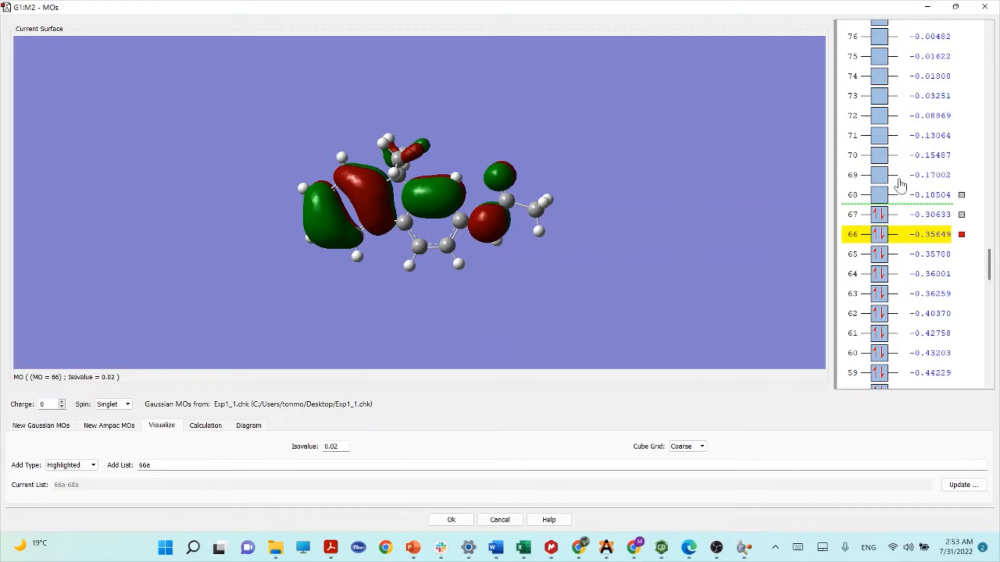
Step: Highlight only orbital 69, generate its surface at isovalue 0.02, and rotate the molecule to inspect it
{"action": "left_click", "coordinate": [895, 197], "text": "ctrl"}
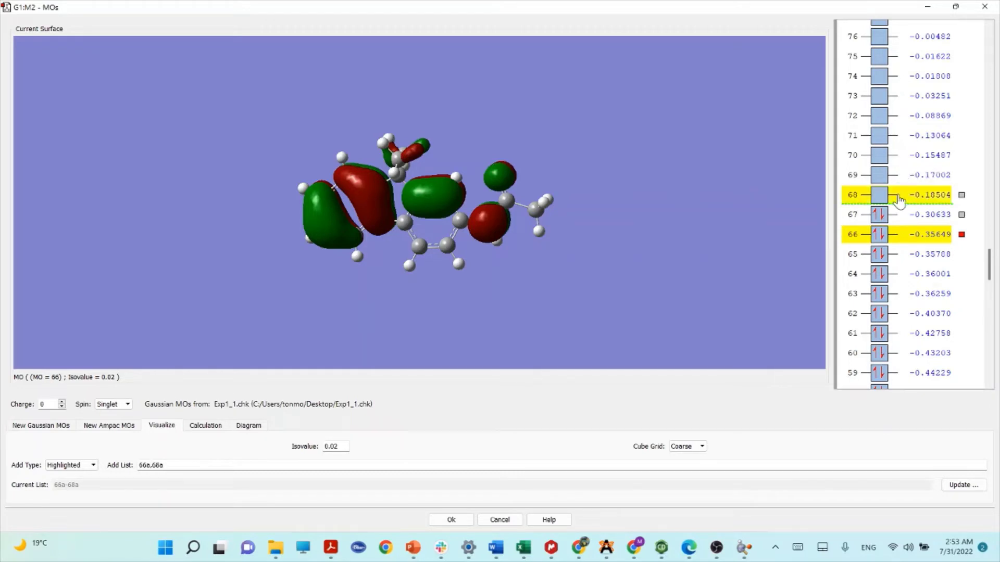
{"action": "left_click", "coordinate": [862, 239], "text": "ctrl"}
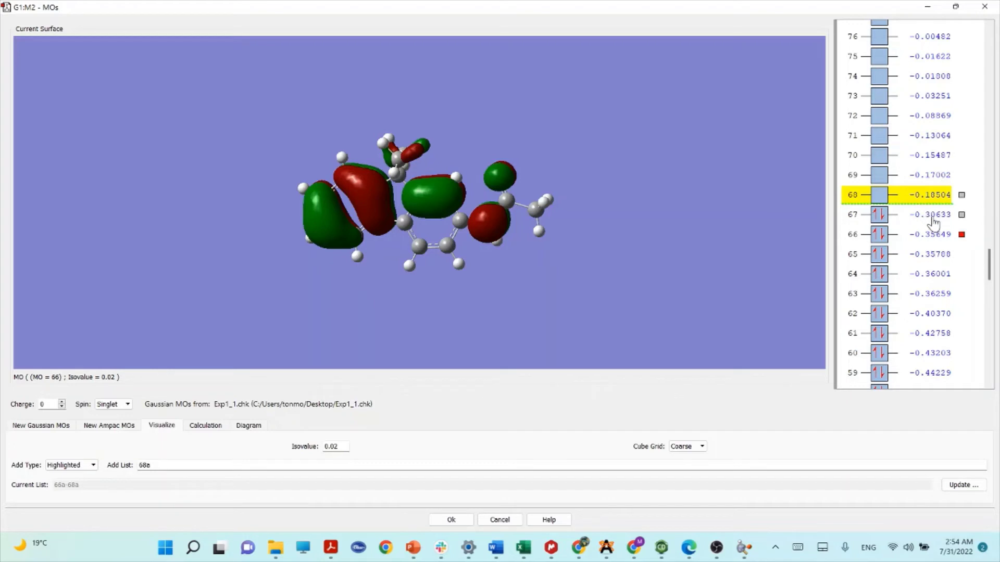
{"action": "left_click", "coordinate": [925, 177], "text": "shift"}
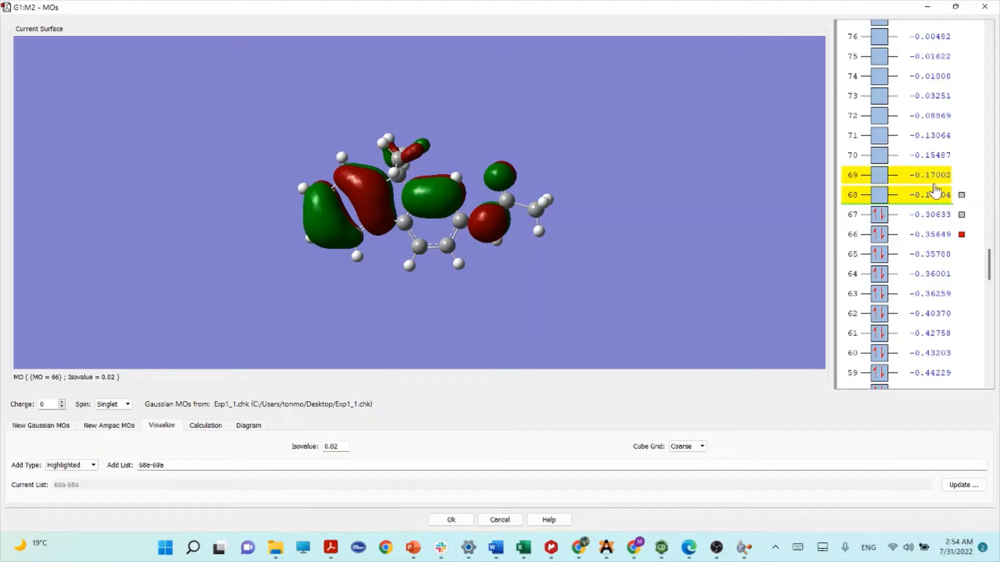
{"action": "left_click", "coordinate": [924, 196]}
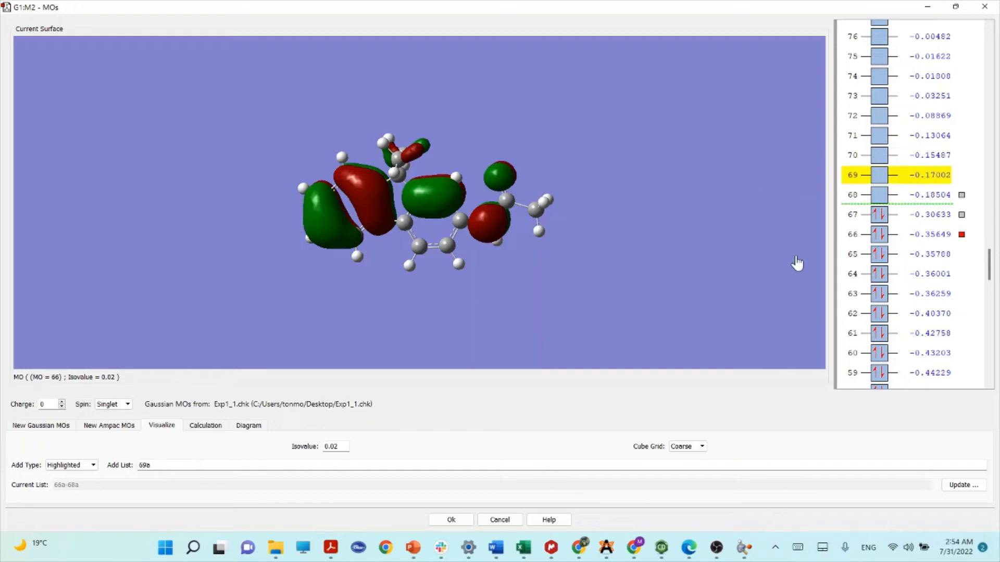
{"action": "left_click", "coordinate": [964, 485]}
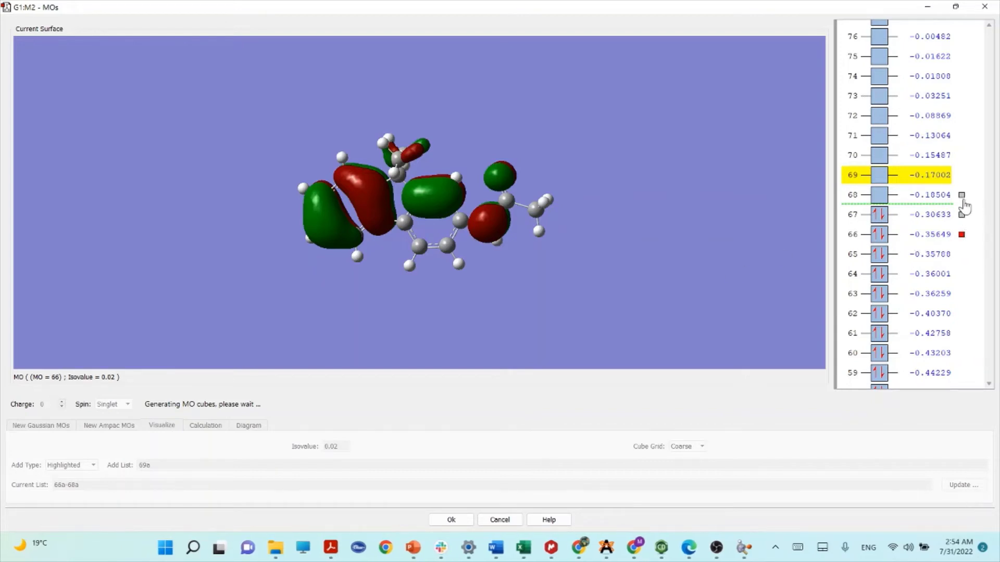
{"action": "mouse_move", "coordinate": [460, 214]}
{"action": "left_mouse_down"}
{"action": "mouse_move", "coordinate": [462, 196]}
{"action": "mouse_move", "coordinate": [449, 197]}
{"action": "mouse_move", "coordinate": [469, 215]}
{"action": "mouse_move", "coordinate": [475, 257]}
{"action": "mouse_move", "coordinate": [457, 211]}
{"action": "left_mouse_up"}
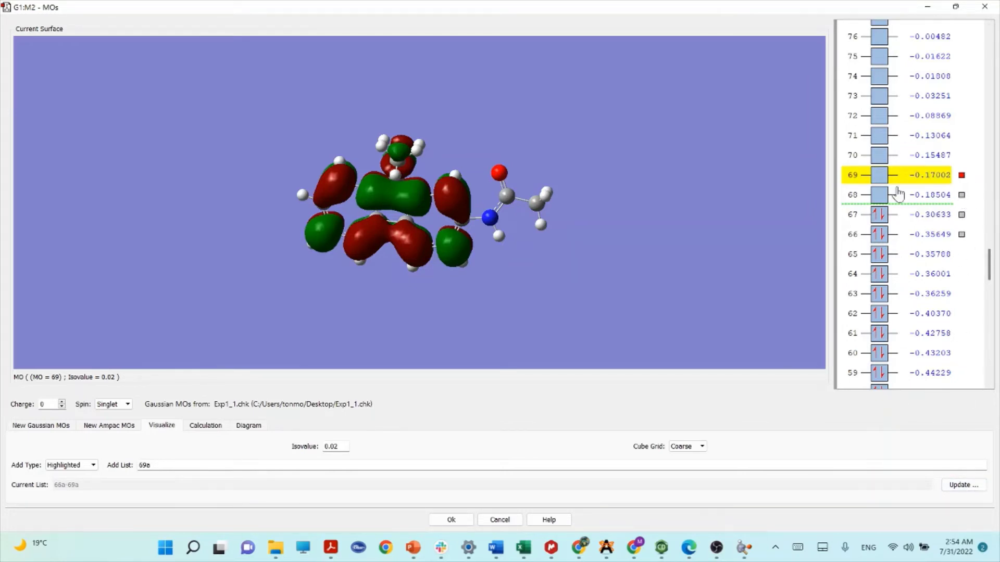
Step: Compare the generated surfaces of orbitals 66, 67, 68 and 69 by displaying them one after another
{"action": "left_click", "coordinate": [961, 196]}
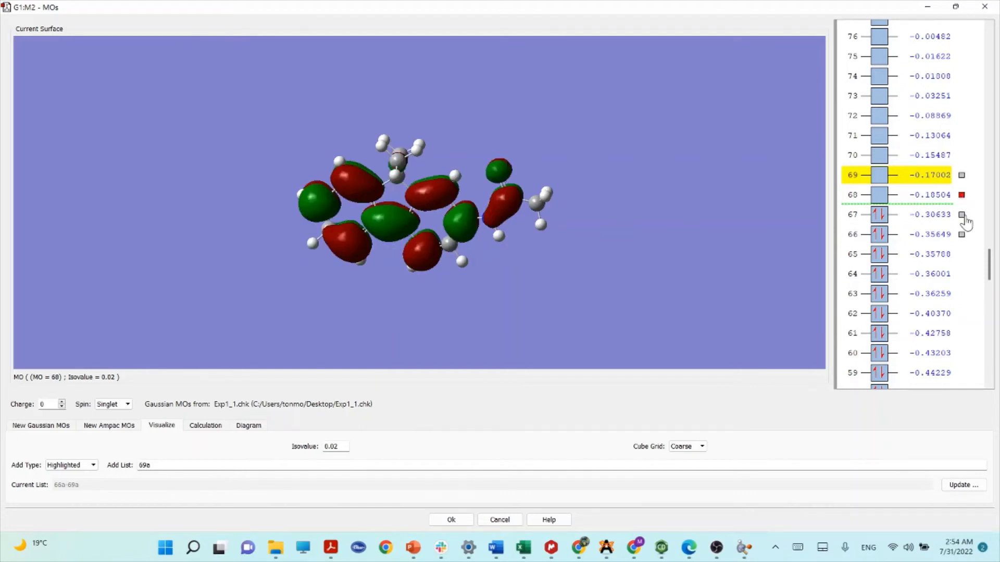
{"action": "left_click", "coordinate": [962, 215]}
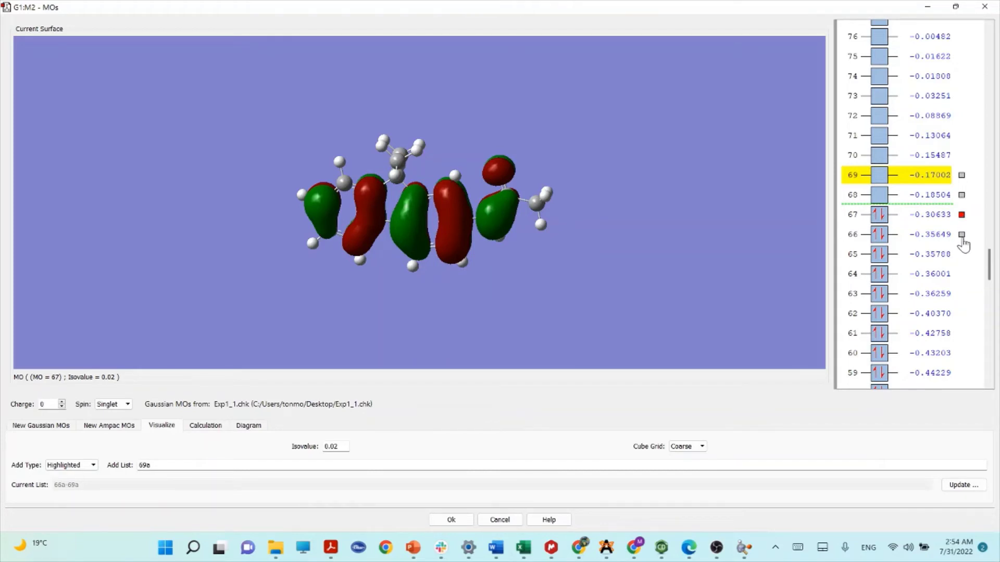
{"action": "left_click", "coordinate": [961, 235]}
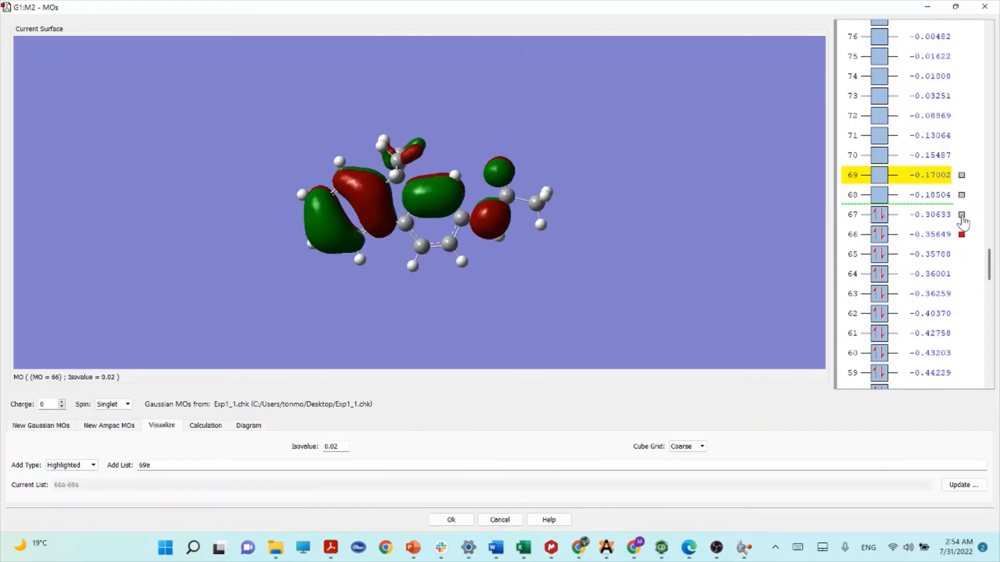
{"action": "left_click", "coordinate": [962, 215]}
{"action": "left_click", "coordinate": [961, 196]}
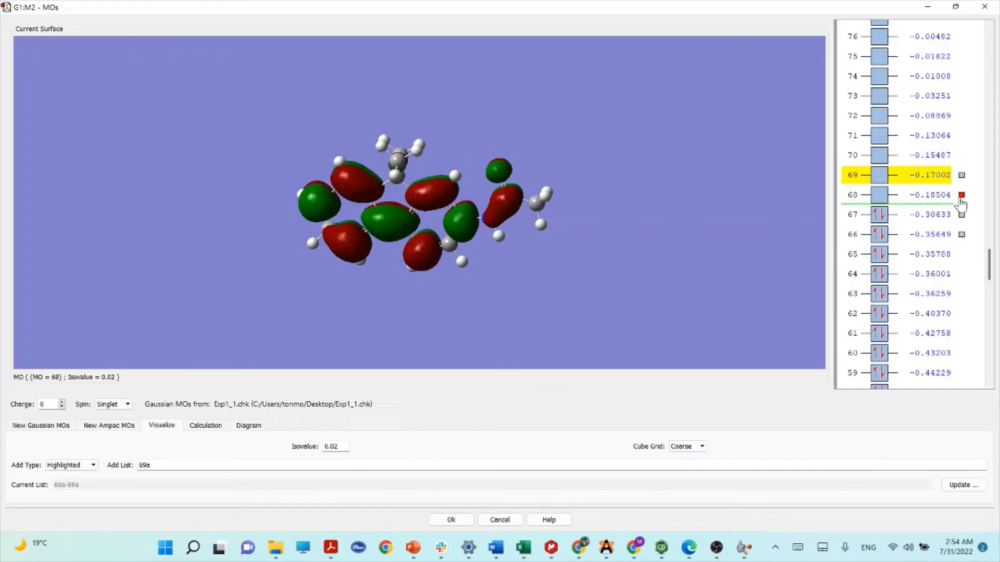
{"action": "left_click", "coordinate": [961, 176]}
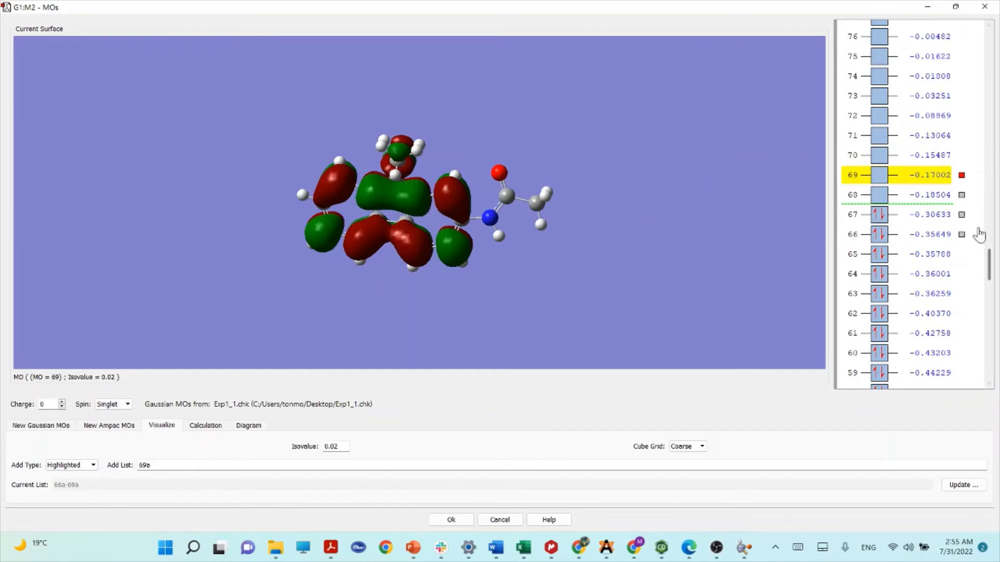
Step: Display orbital 67's surface from an angled view and set up its image export with a white background
{"action": "left_click", "coordinate": [962, 215]}
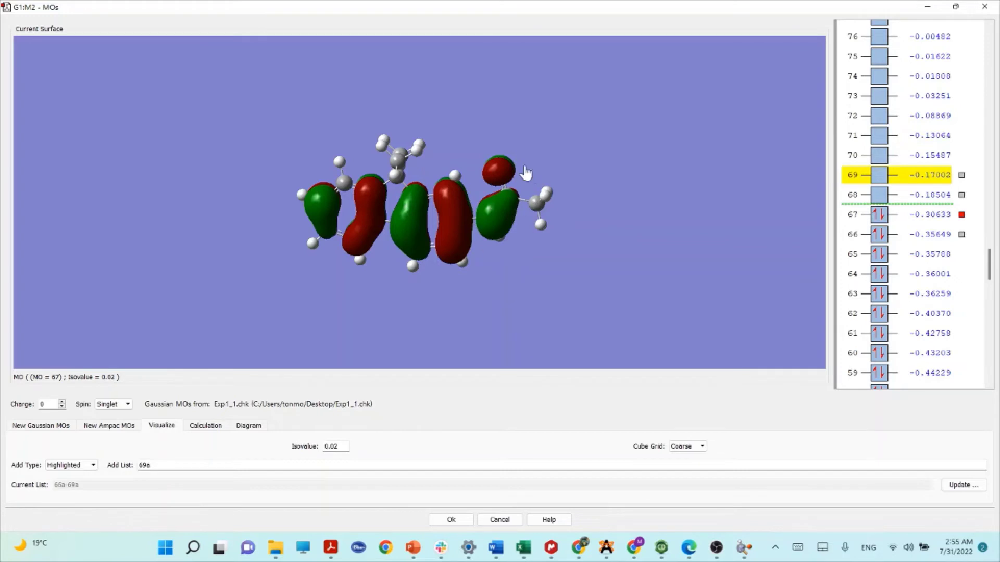
{"action": "left_click_drag", "start_coordinate": [436, 229], "coordinate": [567, 305]}
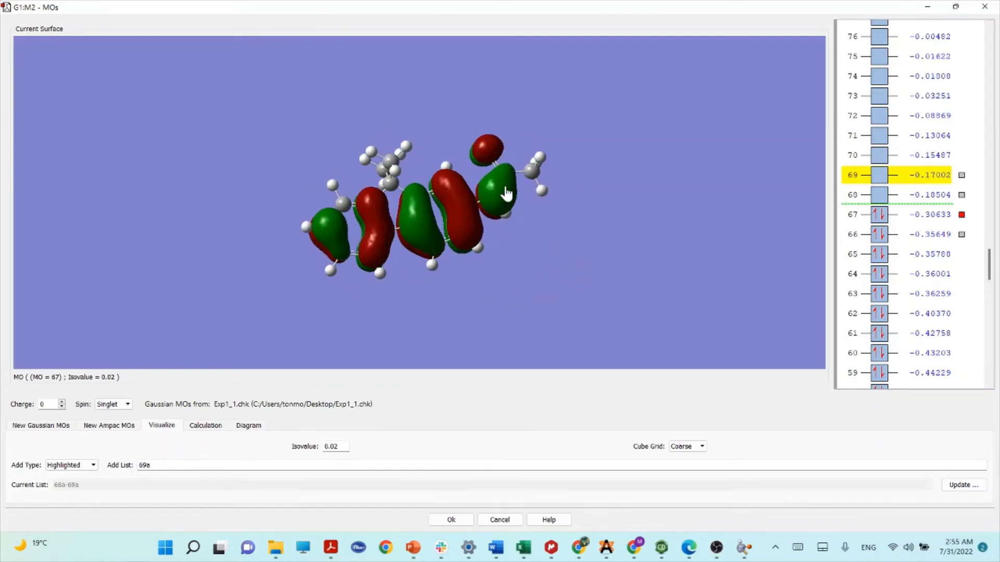
{"action": "right_click", "coordinate": [603, 130]}
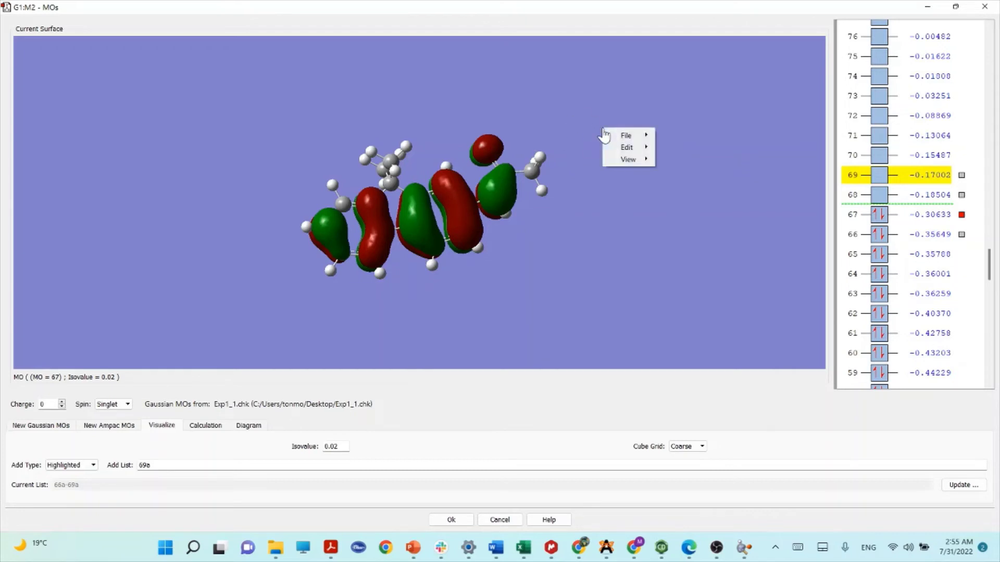
{"action": "mouse_move", "coordinate": [630, 137]}
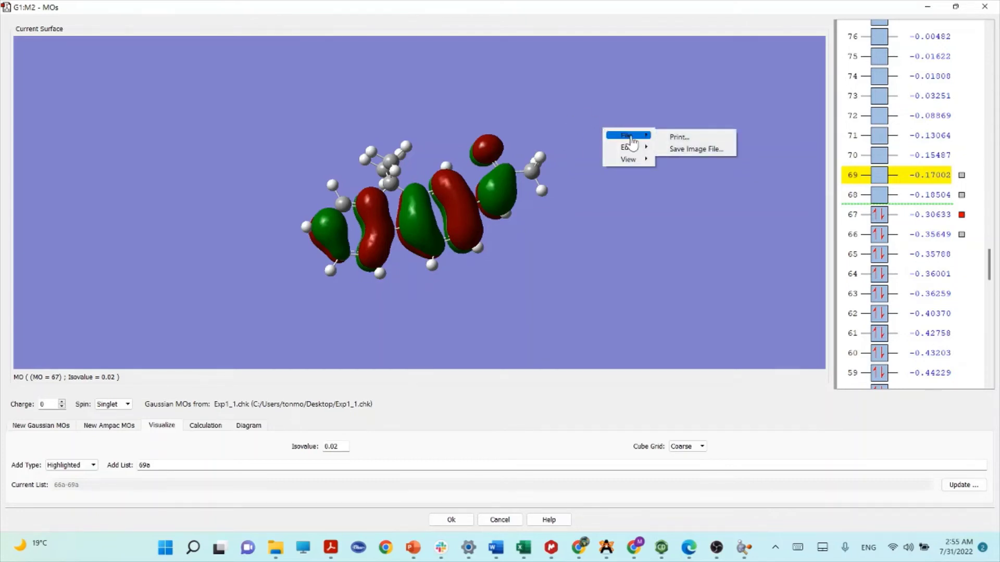
{"action": "left_click", "coordinate": [693, 150]}
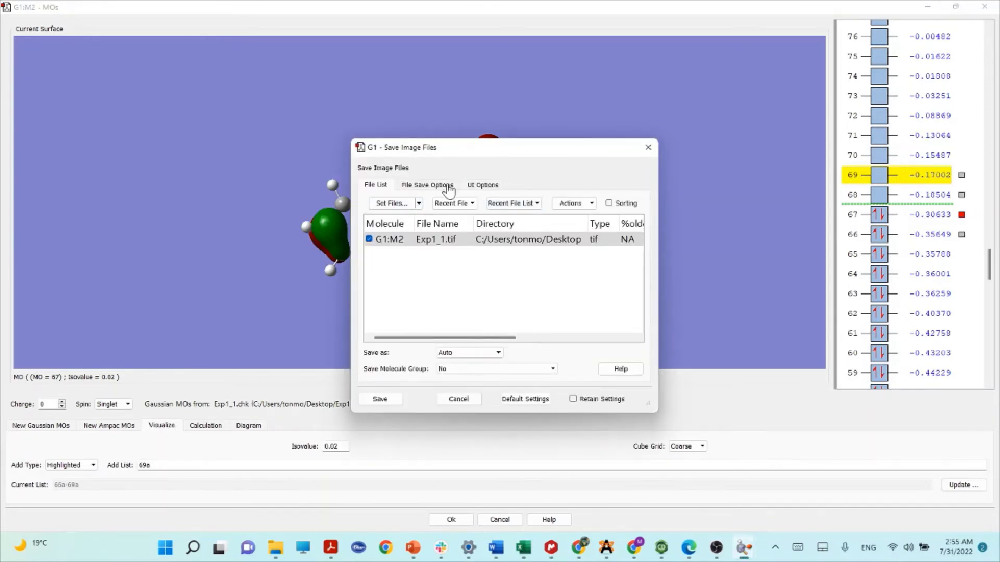
{"action": "left_click", "coordinate": [442, 186]}
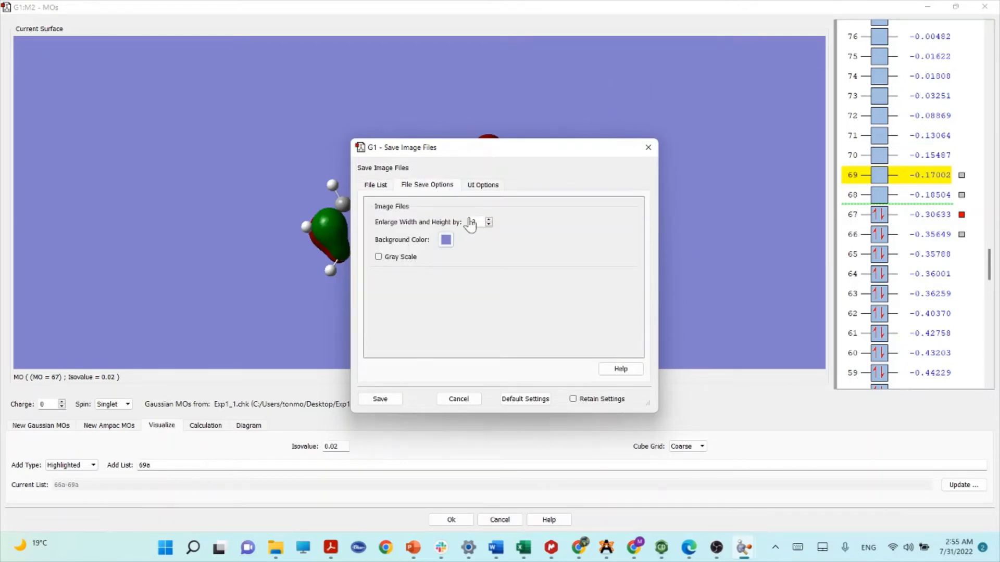
{"action": "left_click", "coordinate": [446, 240]}
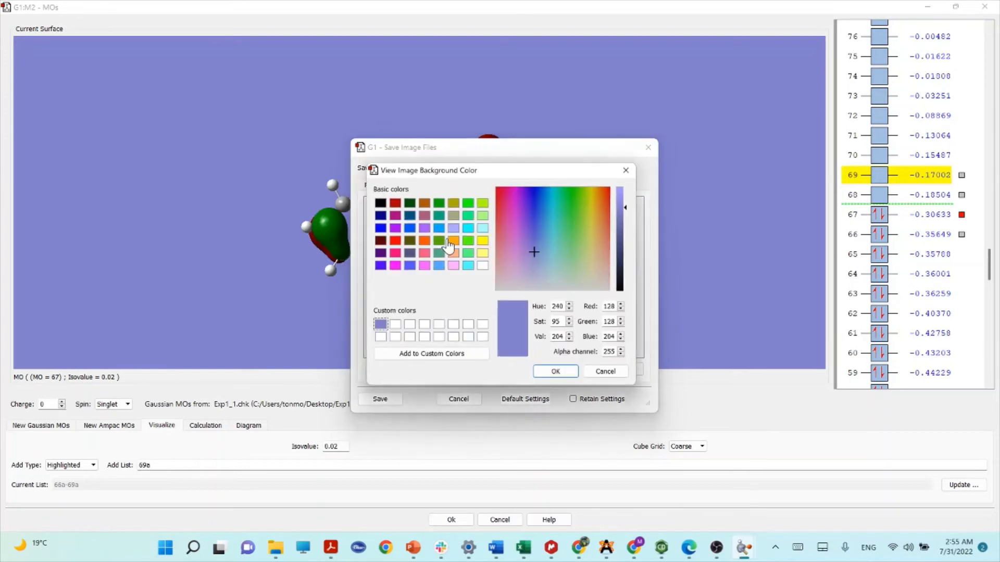
{"action": "left_click", "coordinate": [396, 326]}
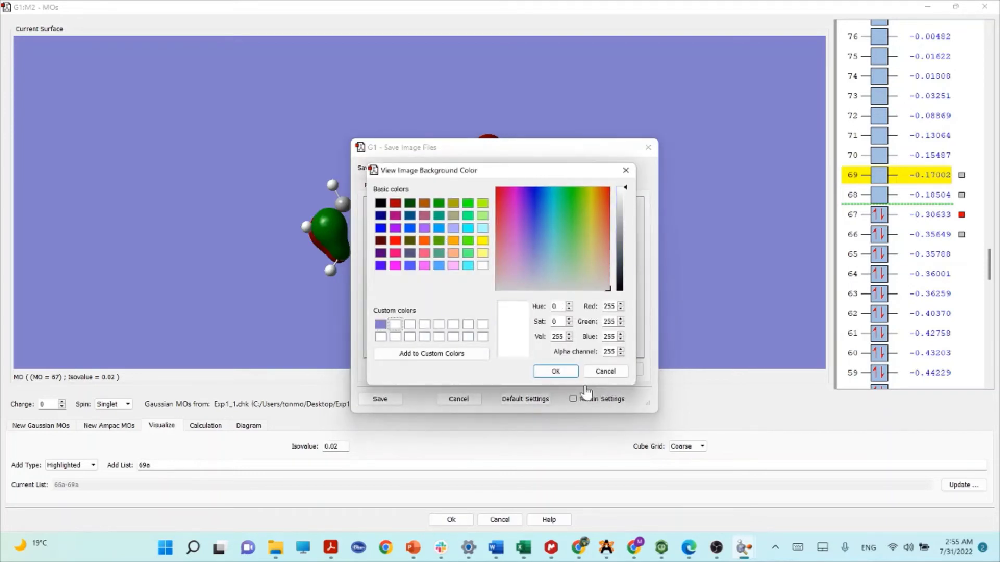
{"action": "left_click", "coordinate": [556, 371]}
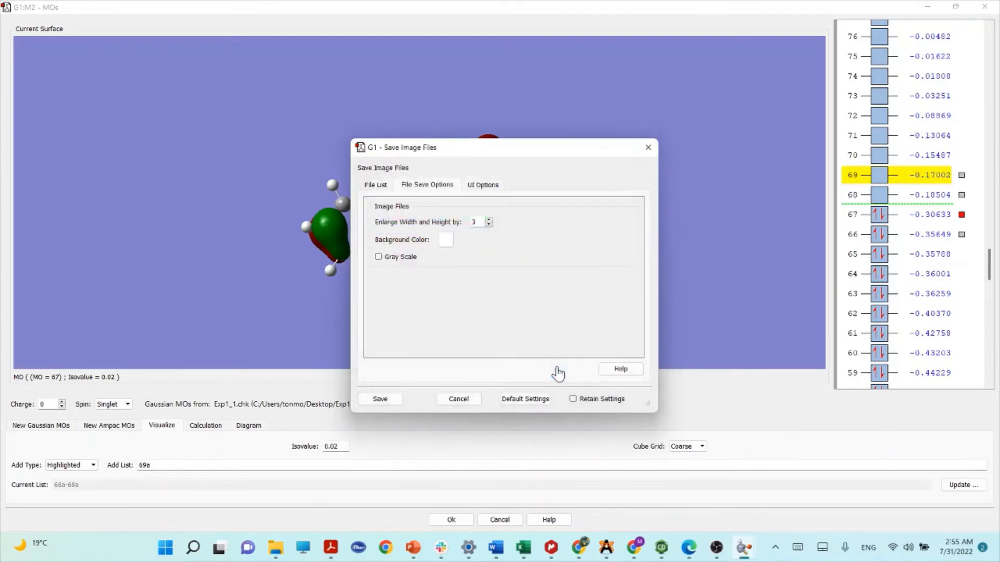
Step: Specify Exp1_1 on the Desktop as the TIFF output file for the orbital image
{"action": "left_click", "coordinate": [372, 186]}
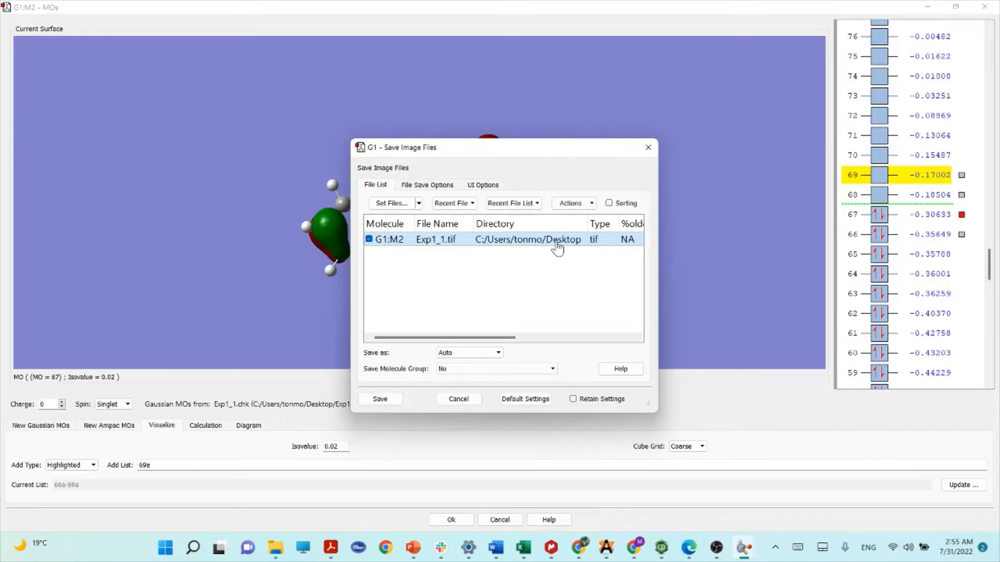
{"action": "left_click", "coordinate": [440, 186]}
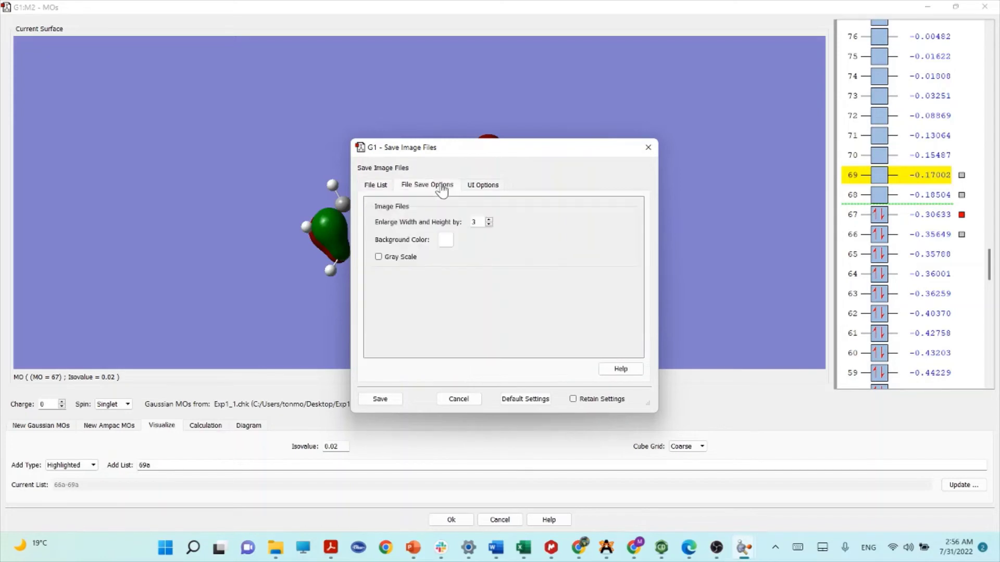
{"action": "left_click", "coordinate": [378, 188]}
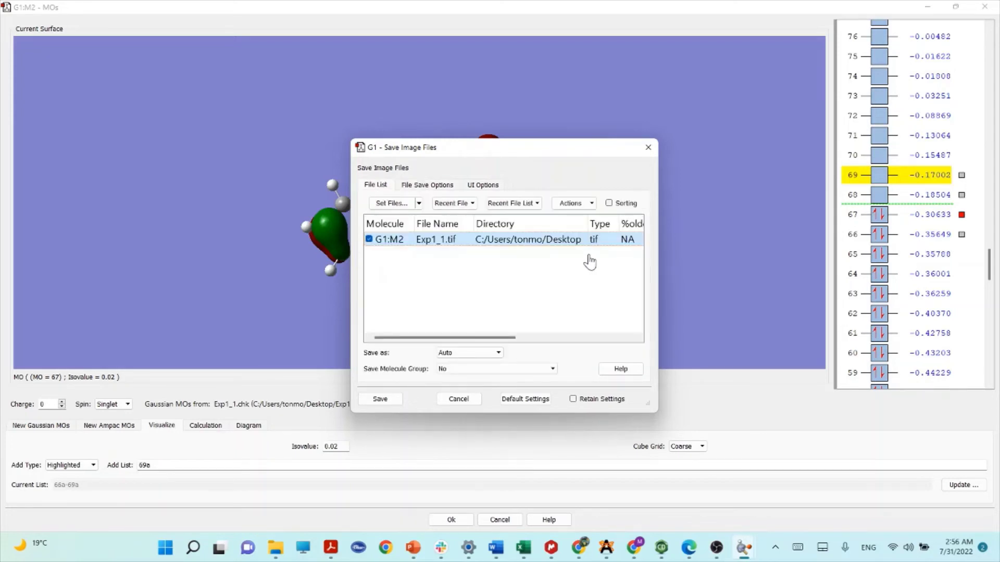
{"action": "double_click", "coordinate": [565, 240]}
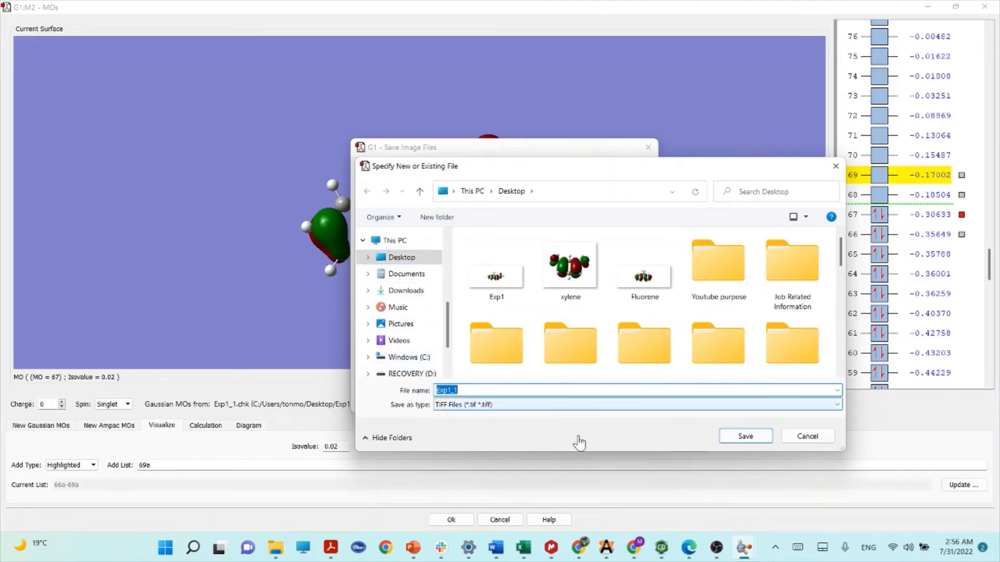
{"action": "left_click", "coordinate": [494, 391]}
{"action": "left_click", "coordinate": [745, 437]}
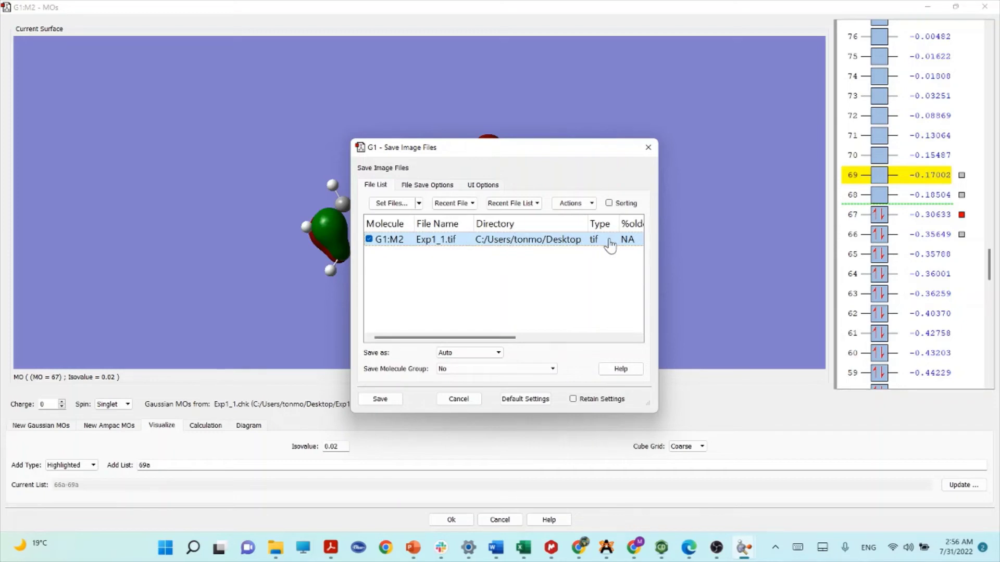
Step: Confirm white as the export background color and save orbital 67's image as Exp1_1.tif on the Desktop
{"action": "left_click", "coordinate": [446, 187]}
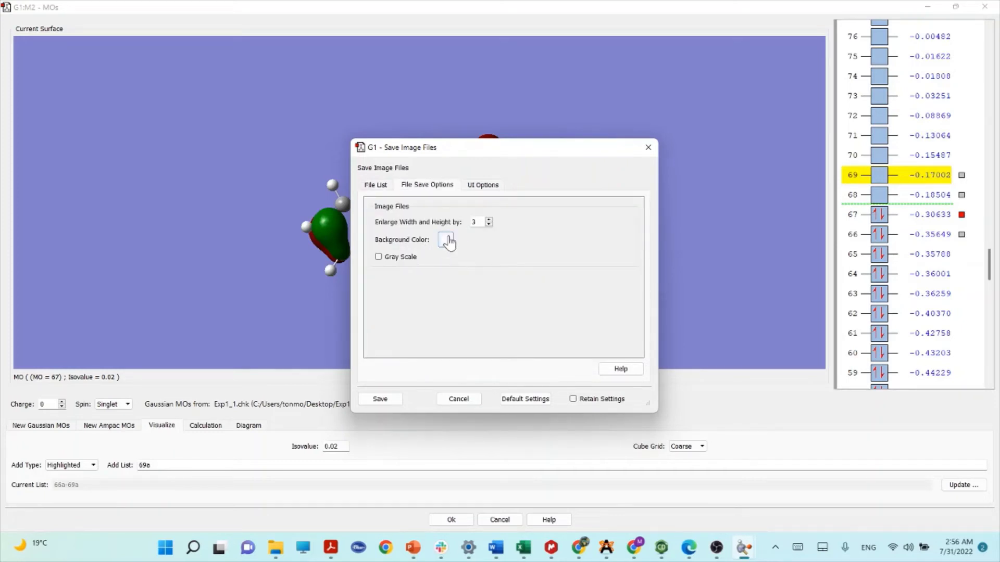
{"action": "left_click", "coordinate": [446, 241]}
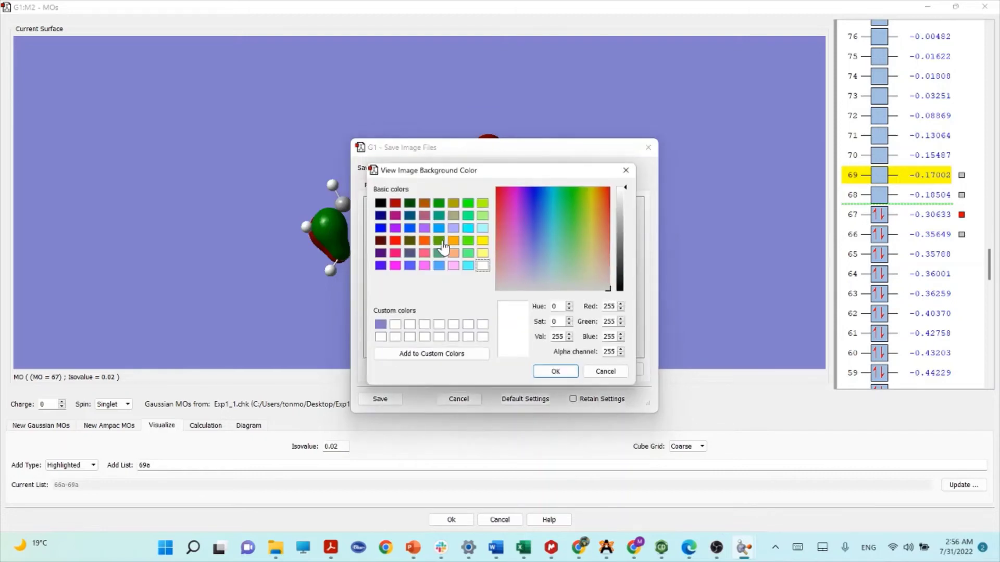
{"action": "left_click", "coordinate": [556, 371]}
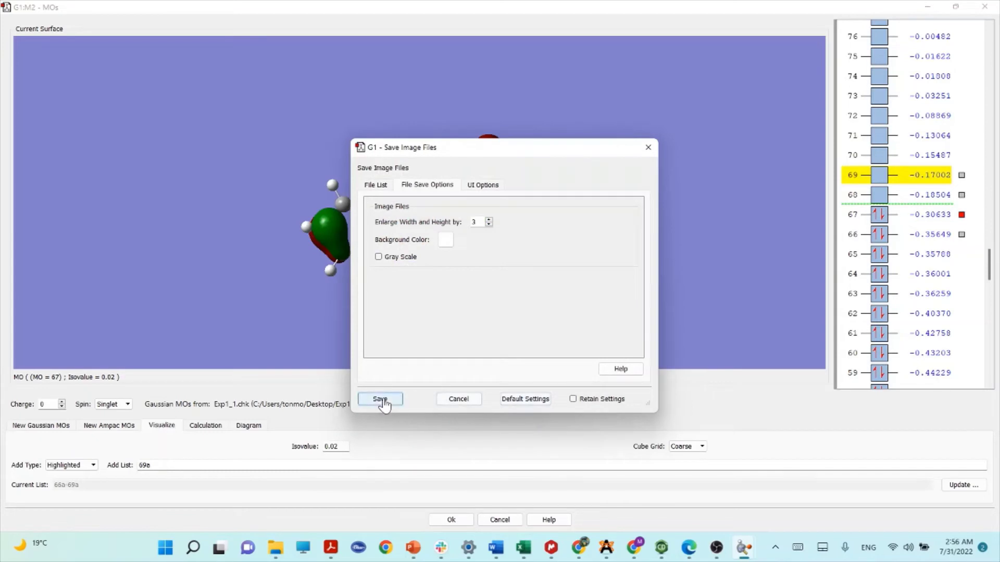
{"action": "left_click", "coordinate": [375, 185]}
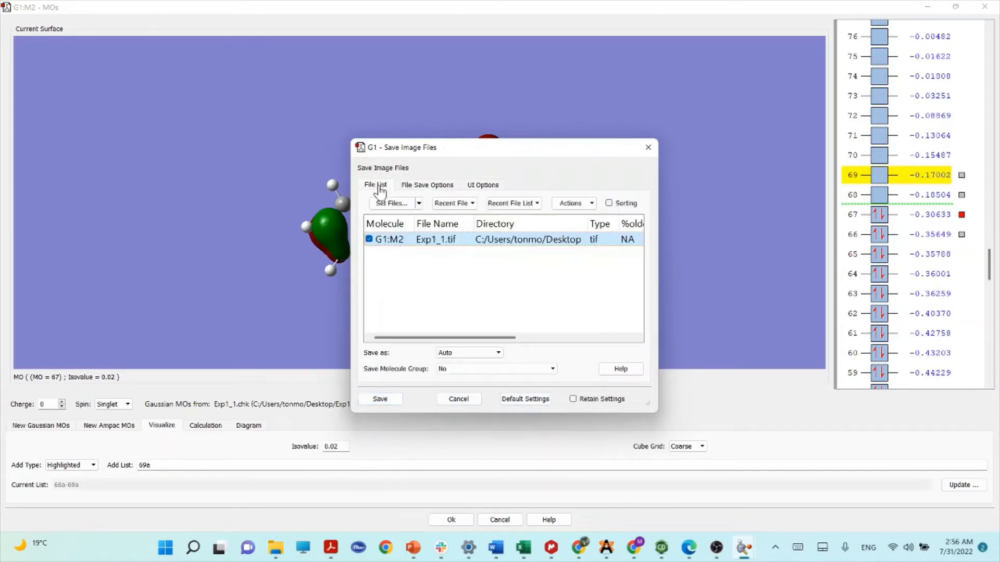
{"action": "left_click", "coordinate": [379, 399]}
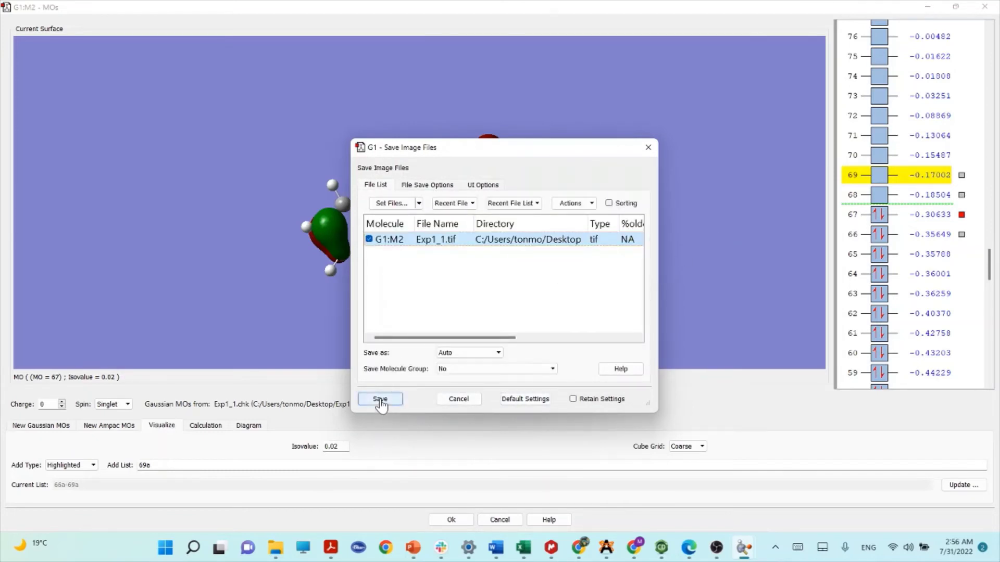
Step: Minimize the open GaussView windows and copy the exported Exp1_1 image file from the desktop
{"action": "left_click", "coordinate": [927, 7]}
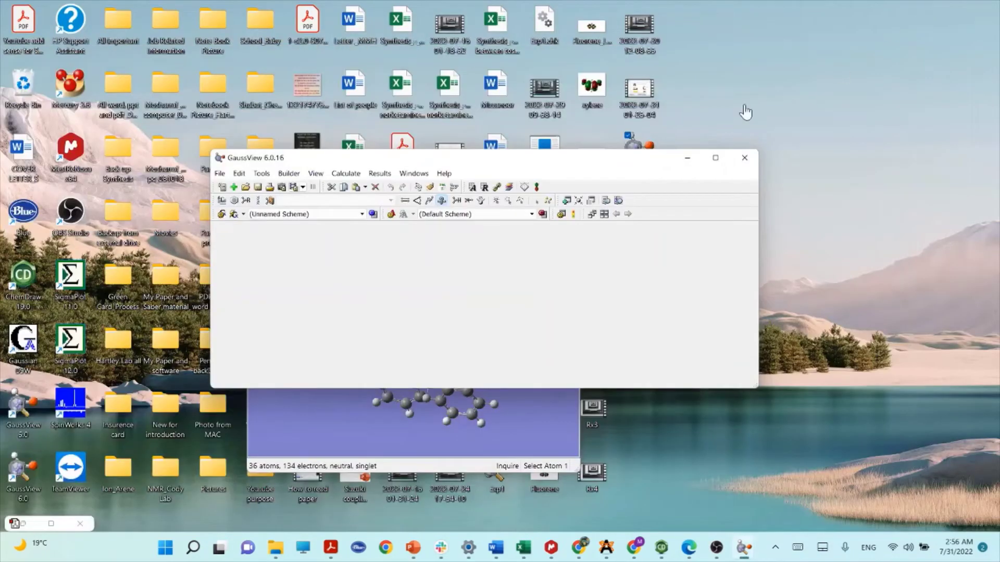
{"action": "left_click", "coordinate": [688, 156]}
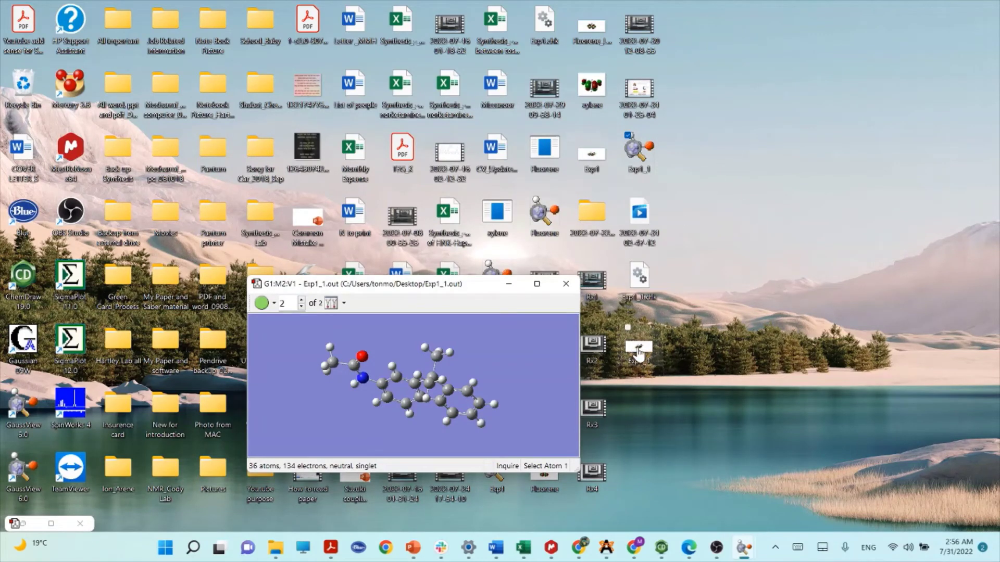
{"action": "left_click", "coordinate": [509, 284]}
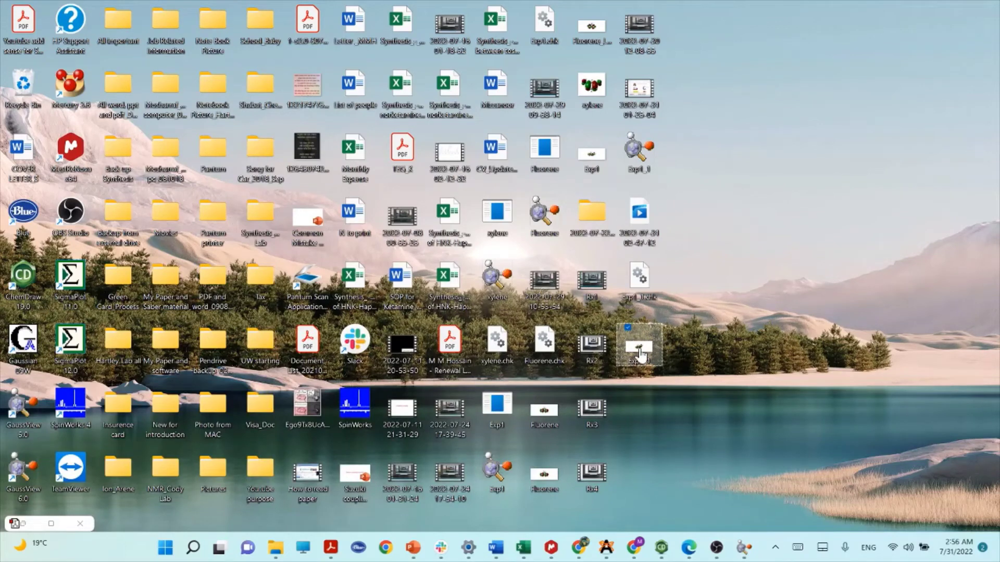
{"action": "mouse_move", "coordinate": [645, 358]}
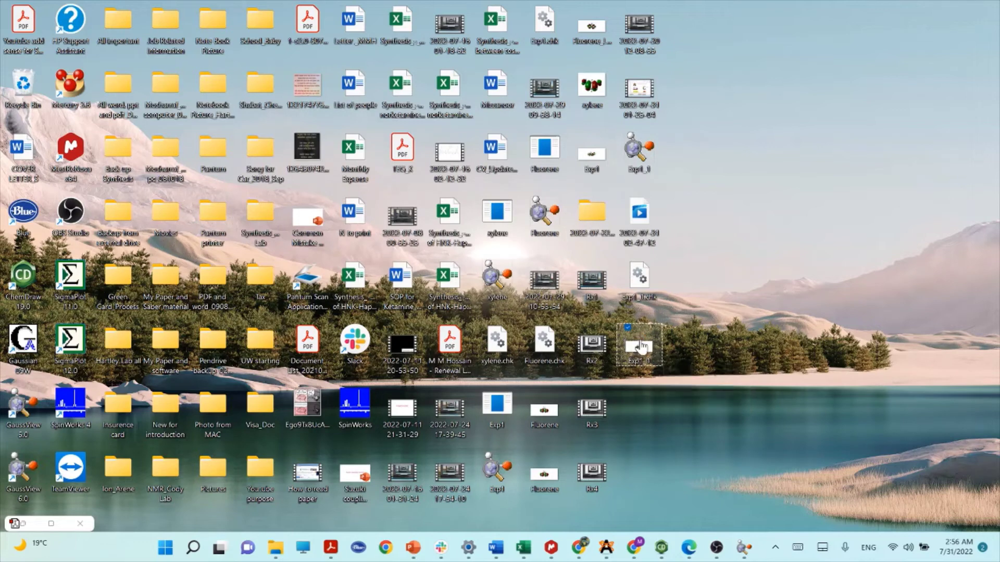
{"action": "right_click", "coordinate": [649, 353]}
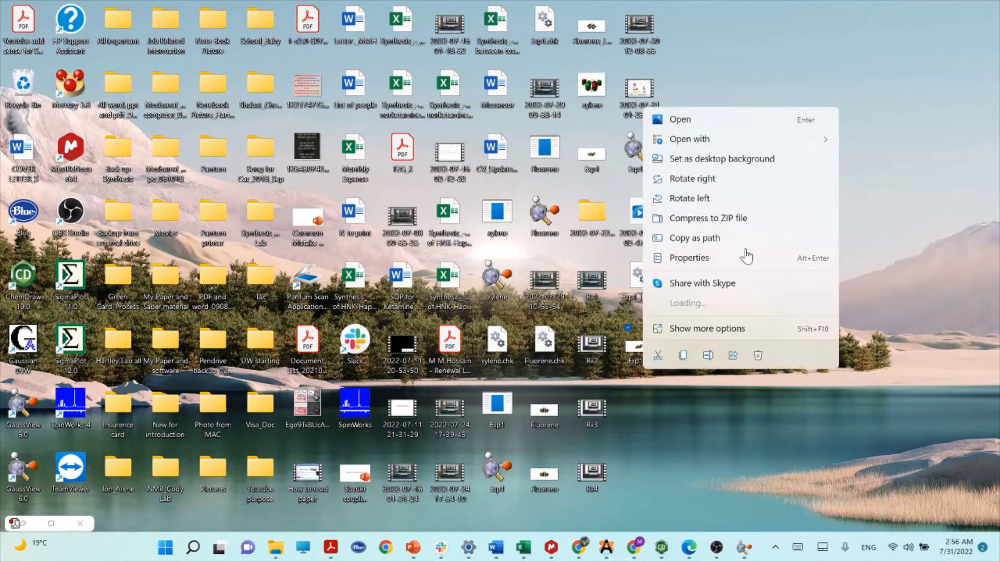
{"action": "left_click", "coordinate": [684, 356]}
Step: Switch to Presentation1 in PowerPoint, add a blank slide after slide 2, and paste the copied orbital image there
{"action": "mouse_move", "coordinate": [413, 547]}
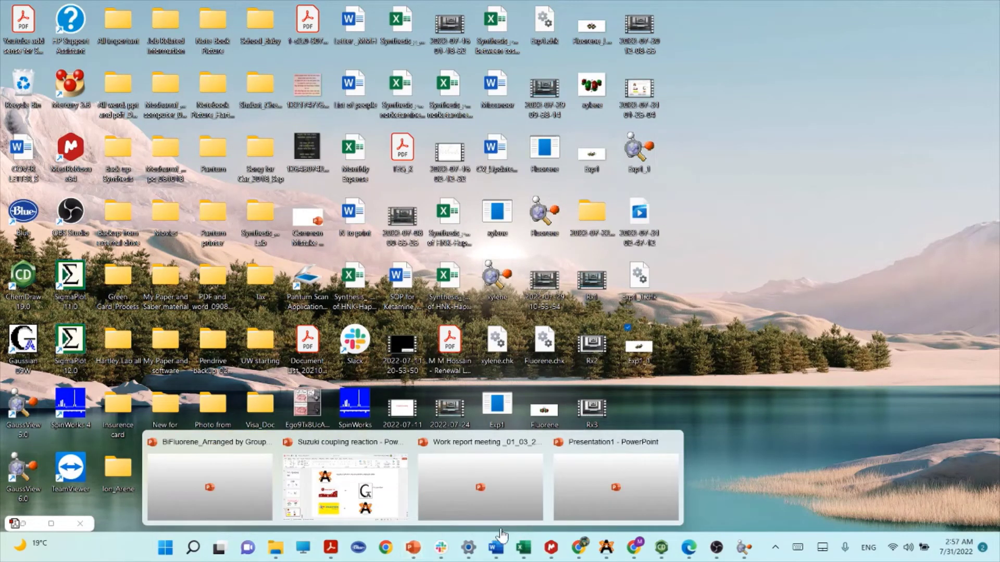
{"action": "left_click", "coordinate": [609, 497]}
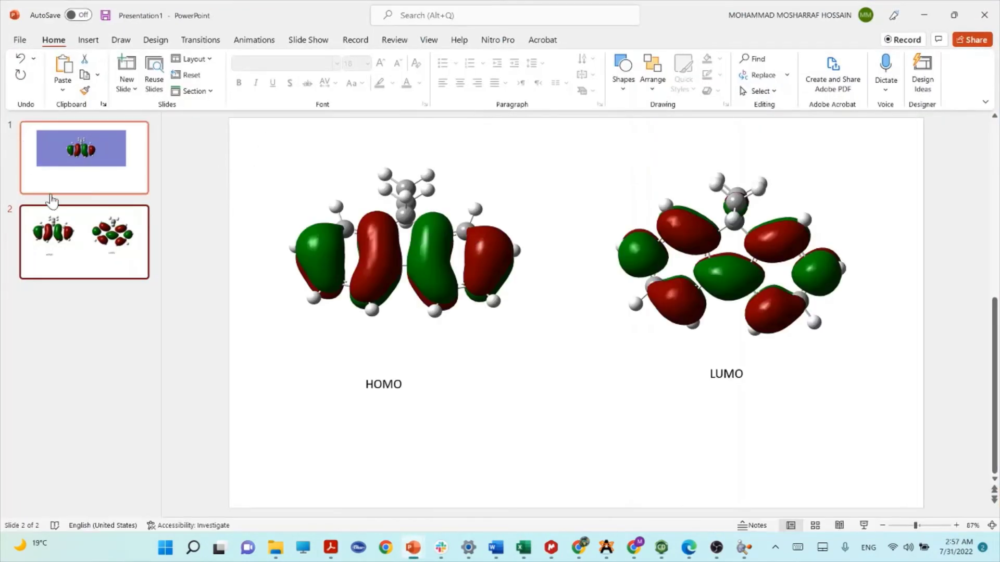
{"action": "right_click", "coordinate": [96, 258]}
{"action": "left_click", "coordinate": [145, 314]}
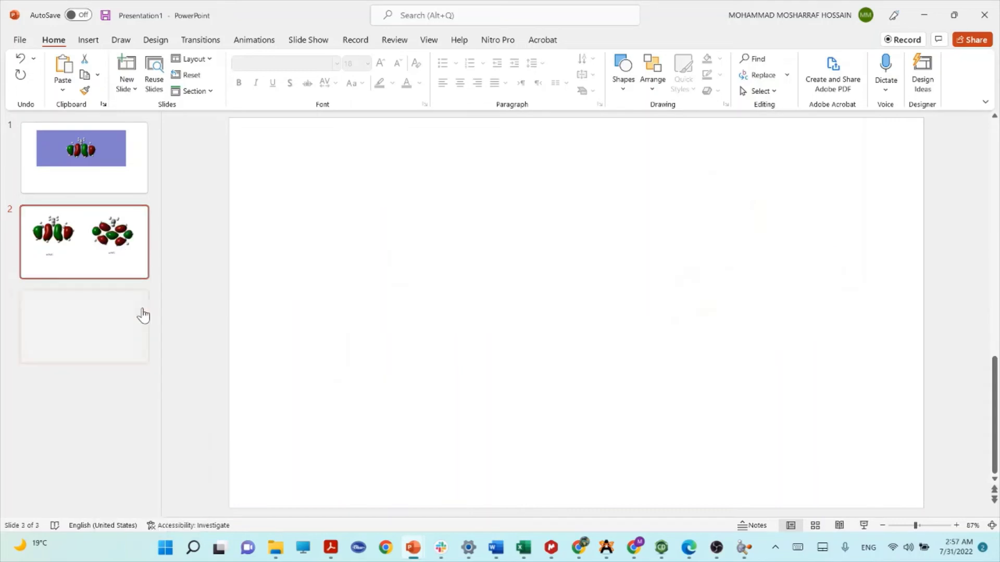
{"action": "right_click", "coordinate": [543, 229]}
{"action": "left_click", "coordinate": [574, 258]}
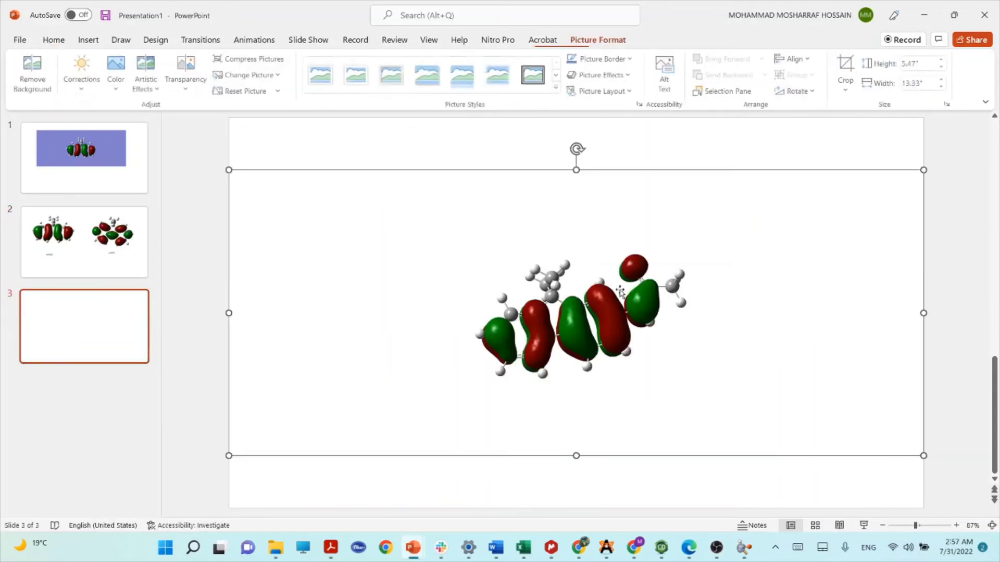
Step: Crop the empty margins around the pasted molecule on all four sides, leaving a picture about 5.05 by 2.9 inches
{"action": "left_click", "coordinate": [847, 68]}
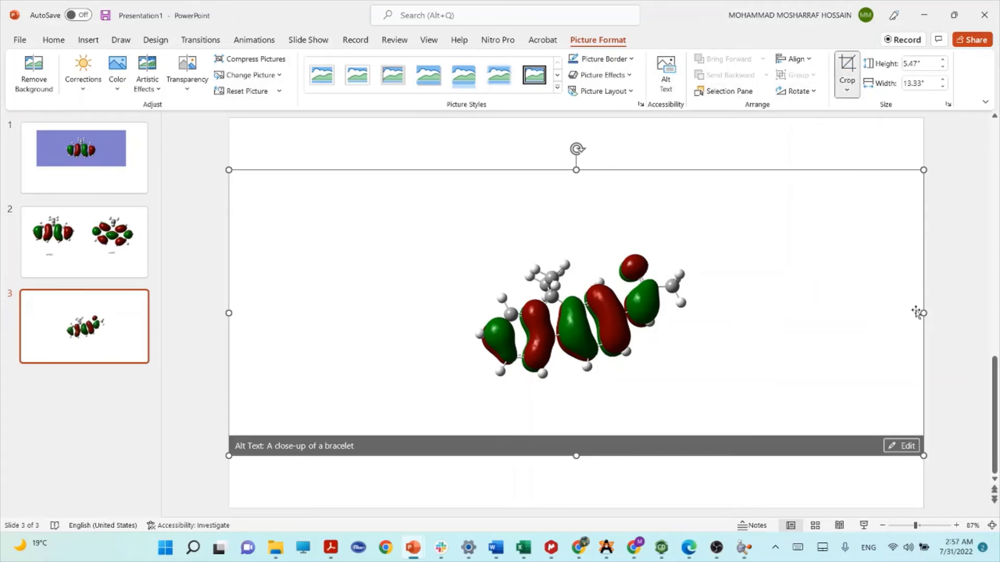
{"action": "left_click_drag", "start_coordinate": [920, 314], "coordinate": [715, 296]}
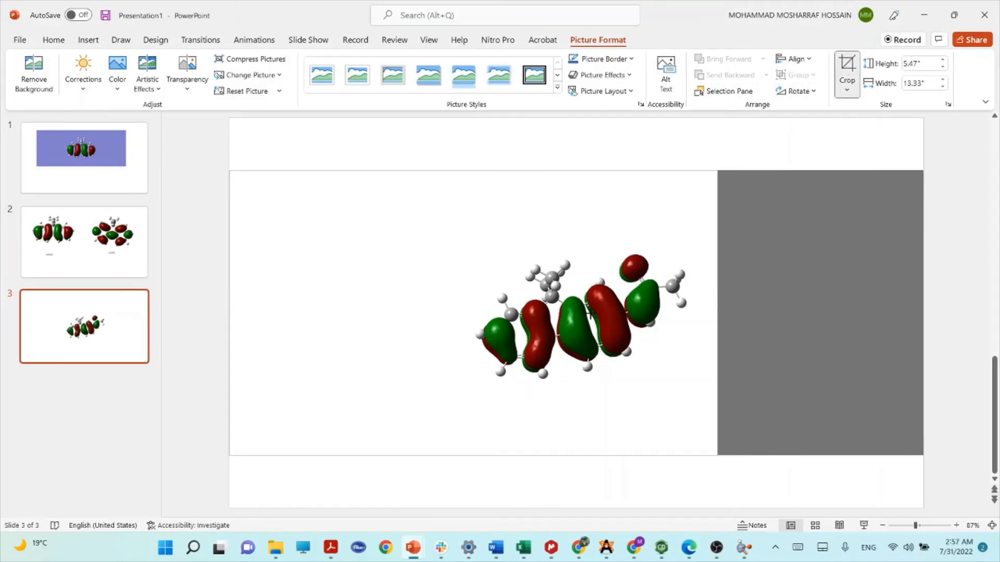
{"action": "left_click_drag", "start_coordinate": [229, 313], "coordinate": [455, 318]}
{"action": "left_click_drag", "start_coordinate": [580, 174], "coordinate": [583, 243]}
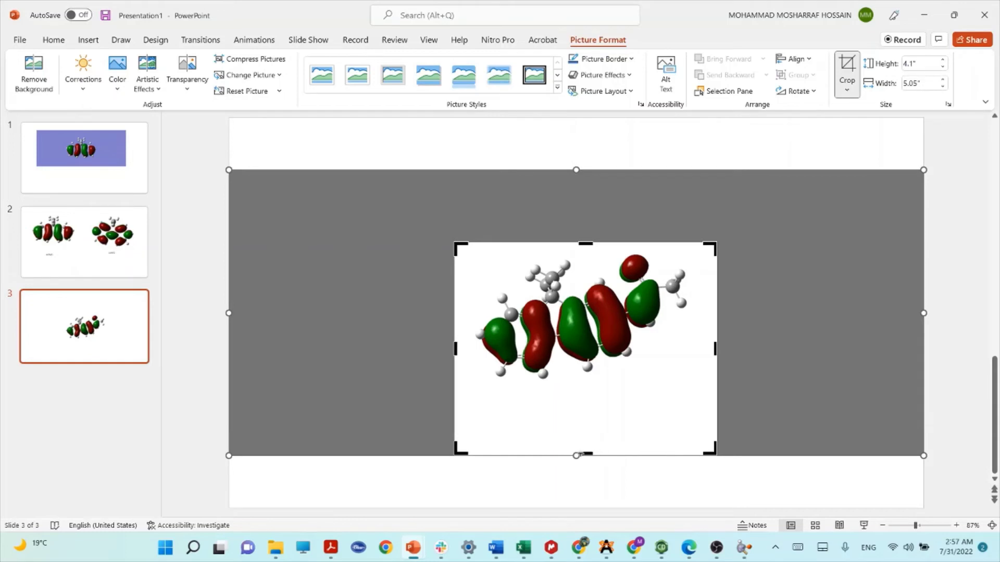
{"action": "left_click_drag", "start_coordinate": [584, 455], "coordinate": [584, 393]}
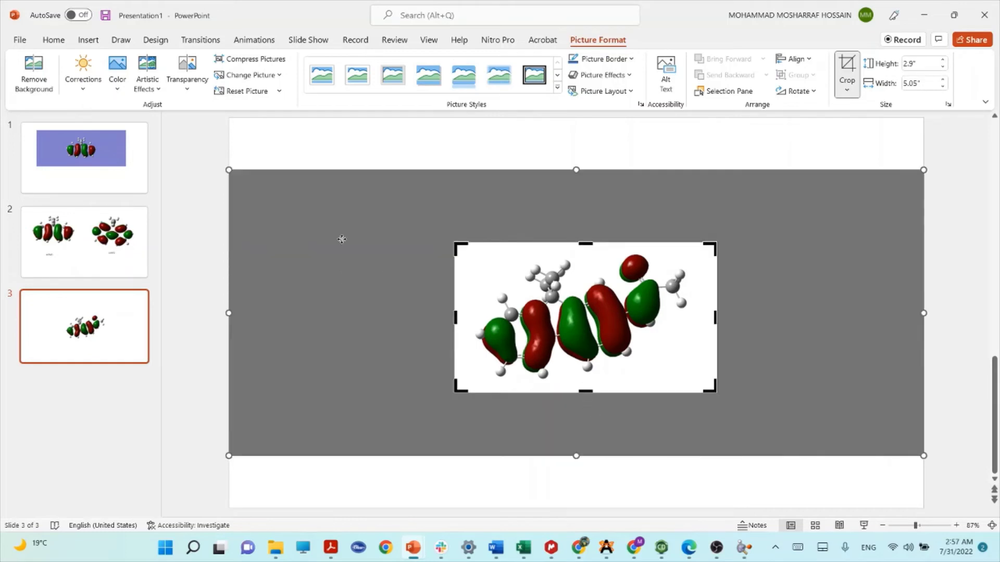
{"action": "left_click", "coordinate": [360, 156]}
Step: Move the cropped picture to the slide's upper-left area and resize it to about 4.79 by 2.75 inches
{"action": "left_click_drag", "start_coordinate": [555, 263], "coordinate": [390, 186]}
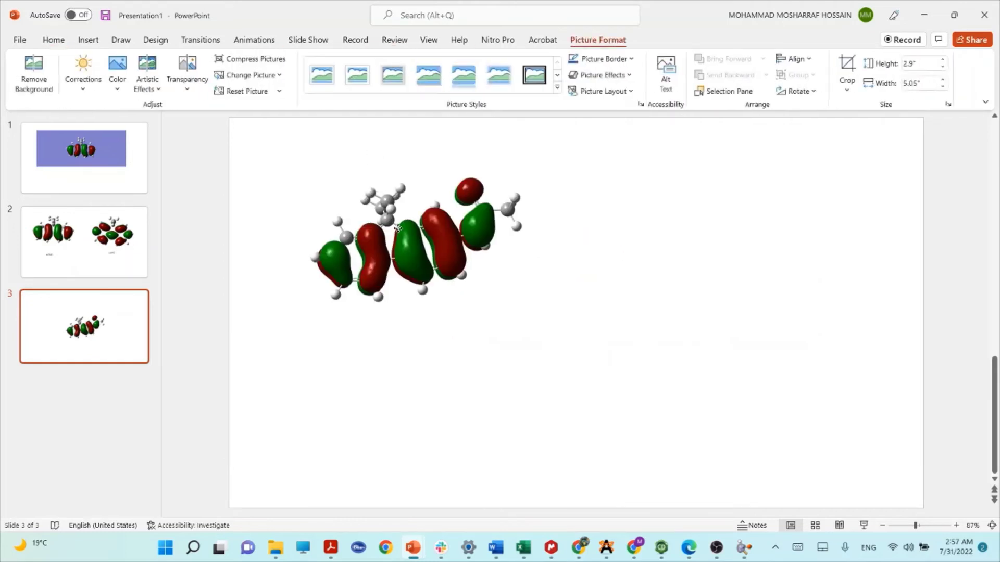
{"action": "left_click_drag", "start_coordinate": [552, 317], "coordinate": [655, 424]}
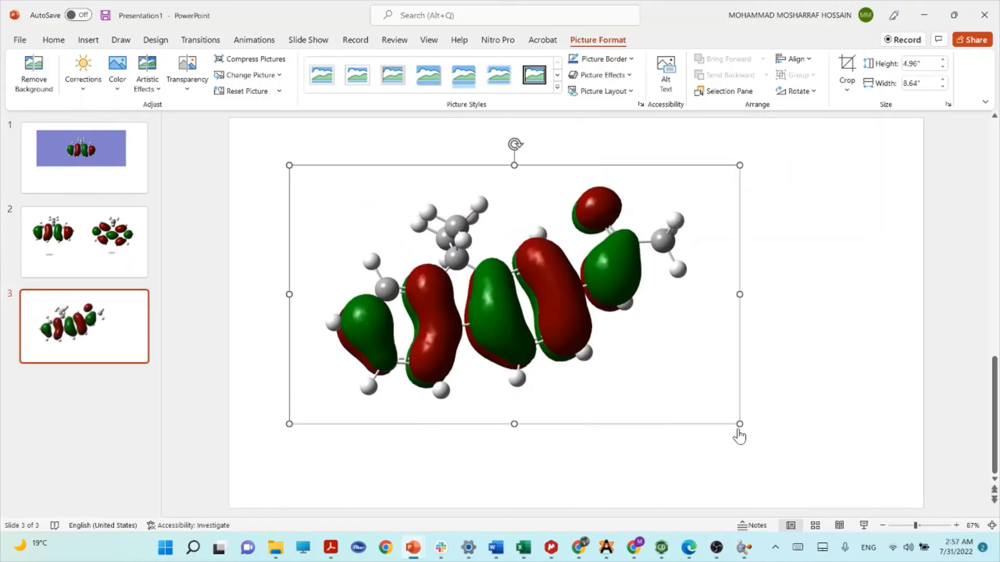
{"action": "left_click_drag", "start_coordinate": [739, 425], "coordinate": [495, 306]}
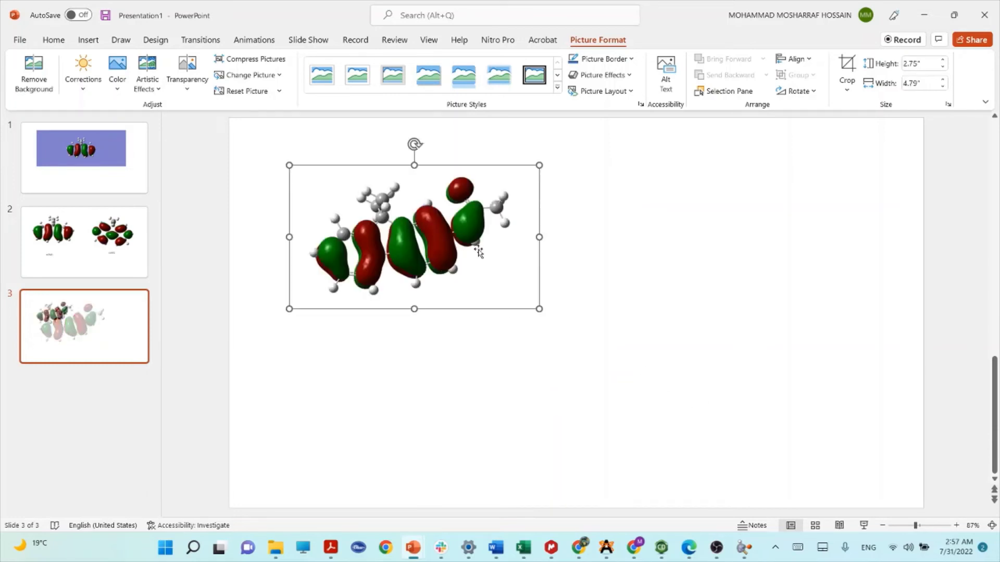
{"action": "left_click", "coordinate": [684, 301]}
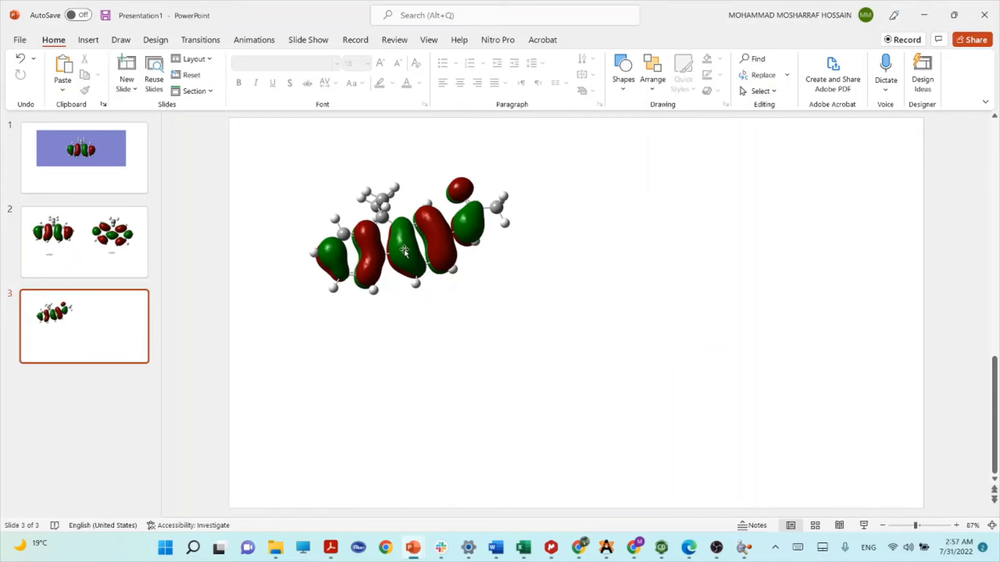
Step: Minimize PowerPoint, return to GaussView, and reopen the MOs window for the Exp1_1 molecule
{"action": "left_click", "coordinate": [924, 15]}
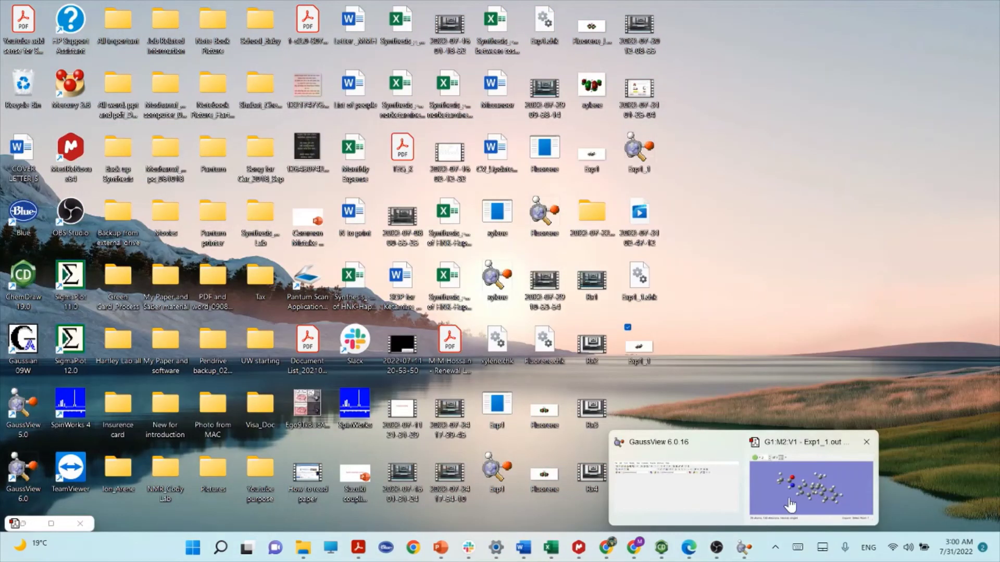
{"action": "left_click", "coordinate": [791, 502]}
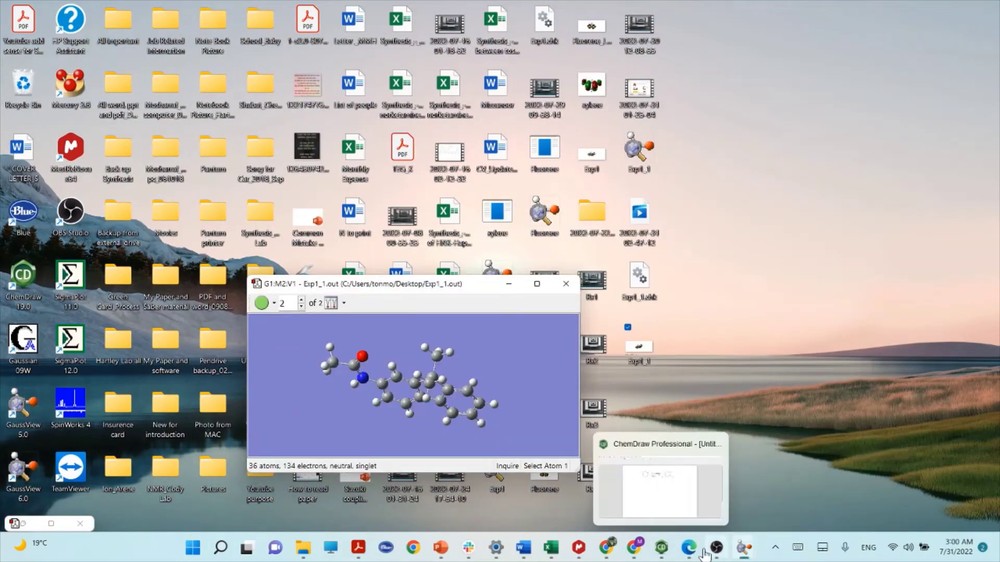
{"action": "mouse_move", "coordinate": [744, 547]}
{"action": "left_click", "coordinate": [685, 505]}
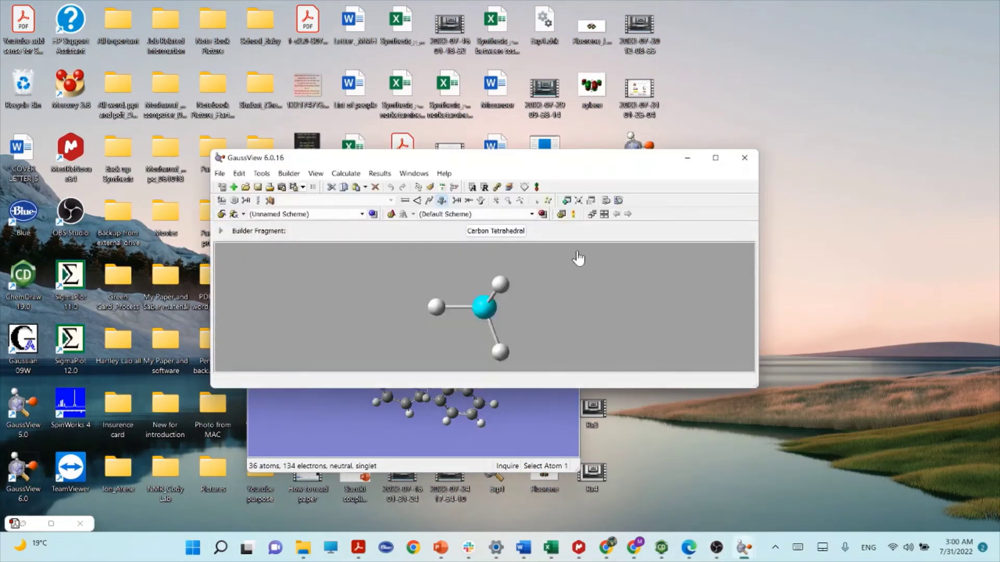
{"action": "left_click", "coordinate": [463, 407]}
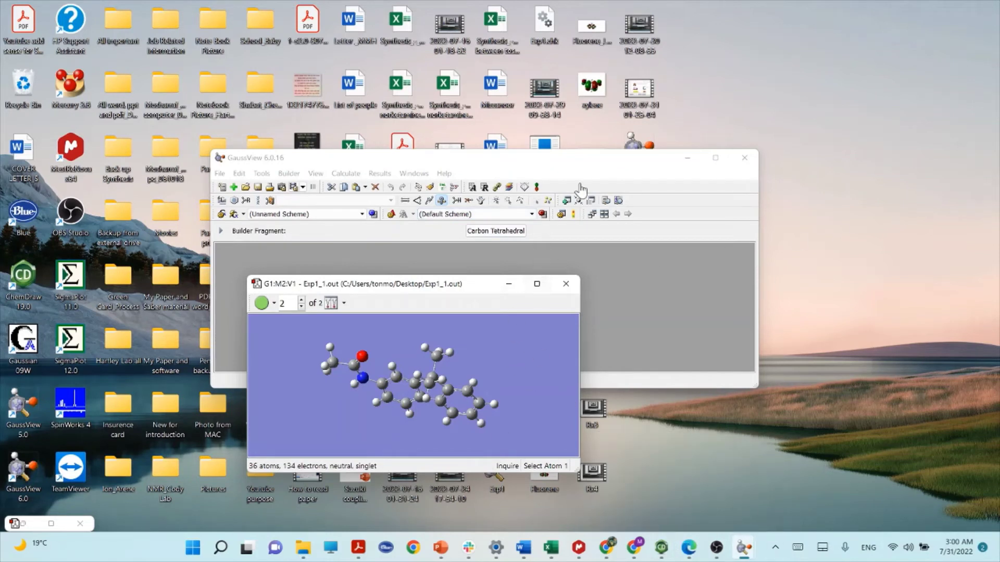
{"action": "left_click", "coordinate": [536, 189]}
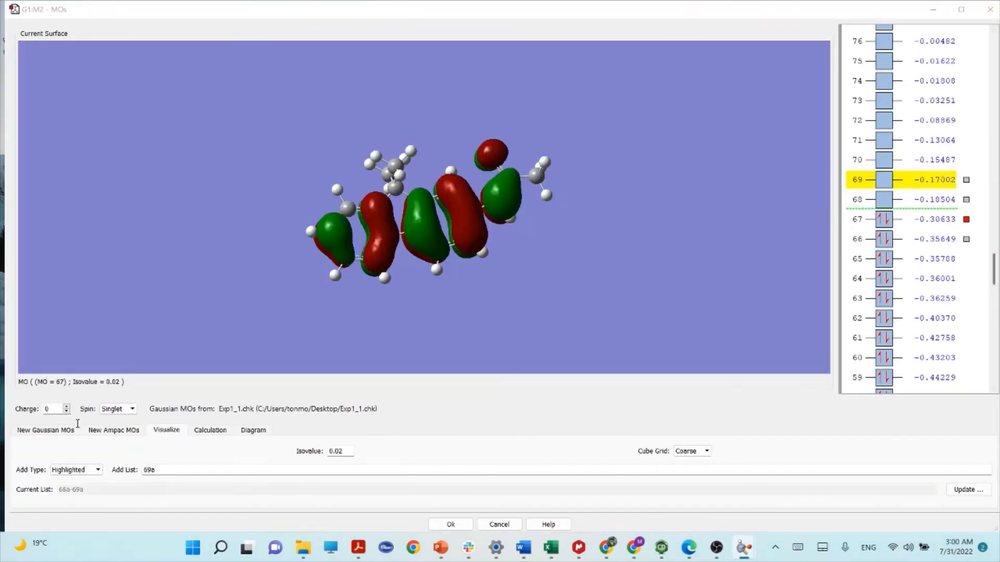
Step: Display orbital 68's surface and open the image file export for it
{"action": "left_click", "coordinate": [966, 200]}
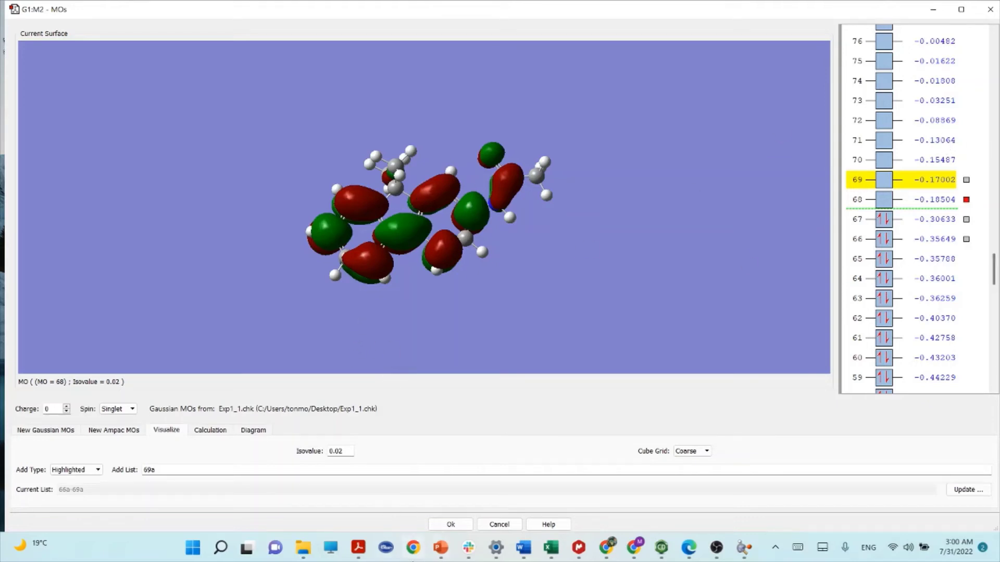
{"action": "scroll", "coordinate": [555, 233], "scroll_direction": "down", "scroll_amount": 1}
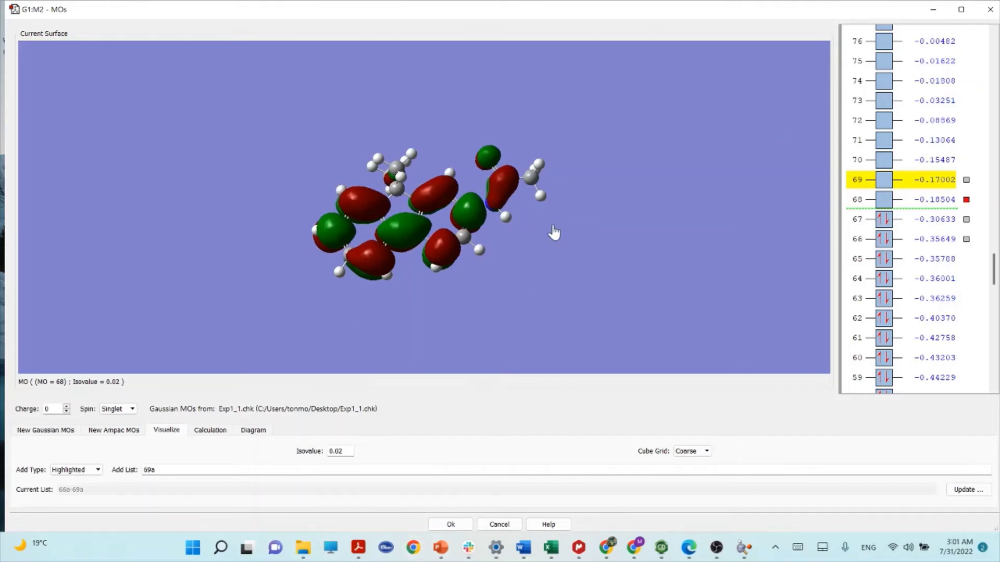
{"action": "right_click", "coordinate": [620, 192]}
{"action": "mouse_move", "coordinate": [643, 196]}
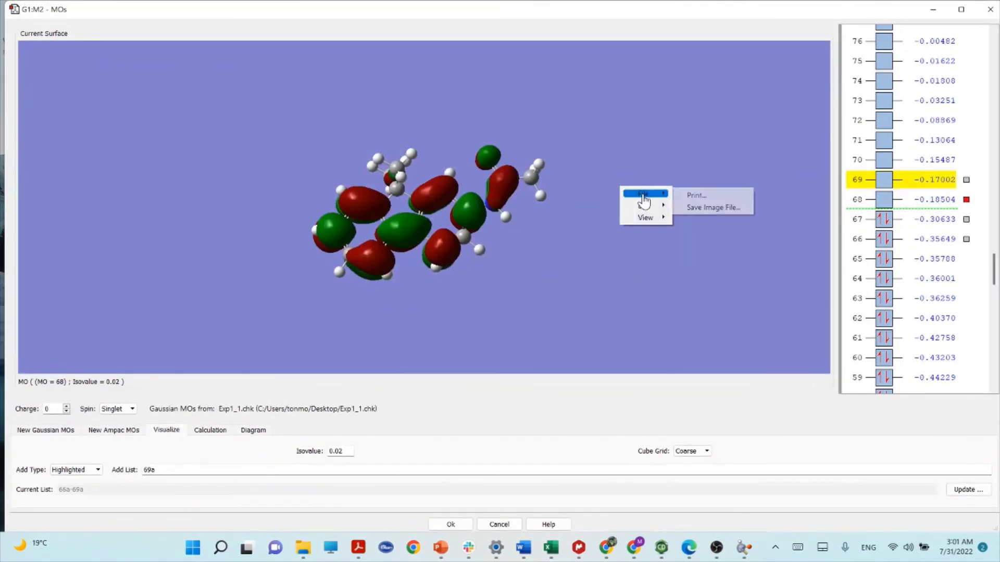
{"action": "left_click", "coordinate": [711, 207]}
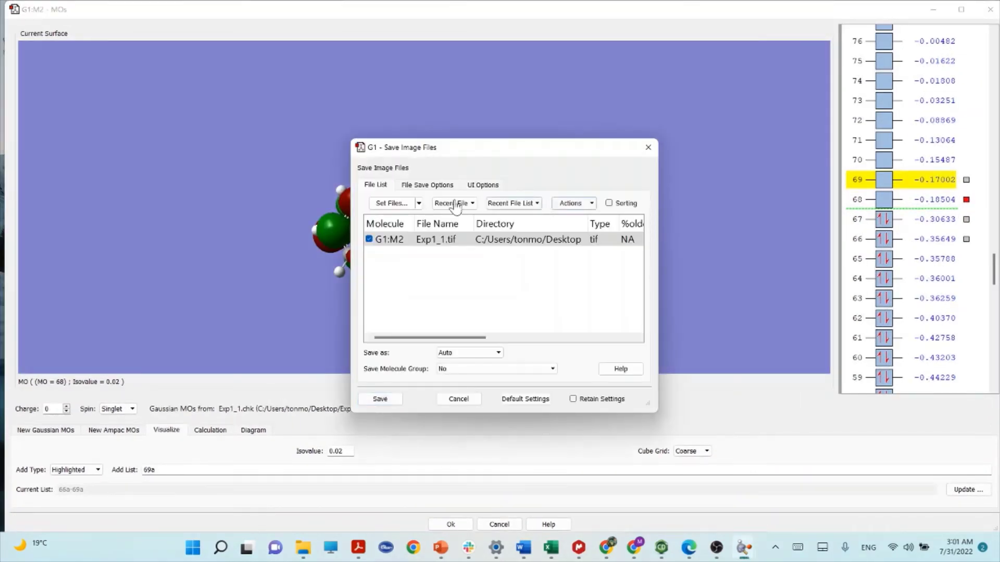
Step: Set the background color of orbital 68's exported image to white
{"action": "left_click", "coordinate": [424, 187]}
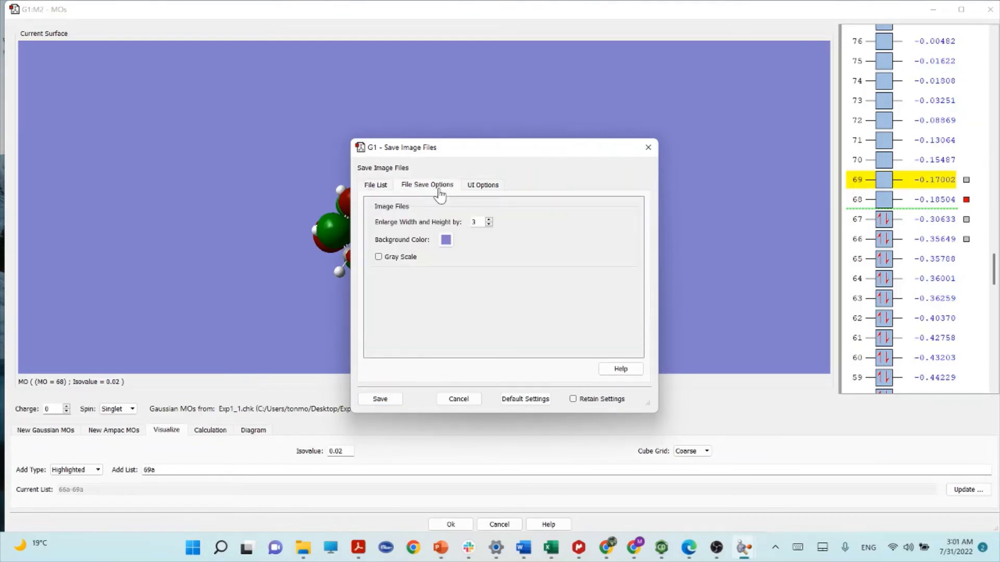
{"action": "left_click", "coordinate": [446, 241]}
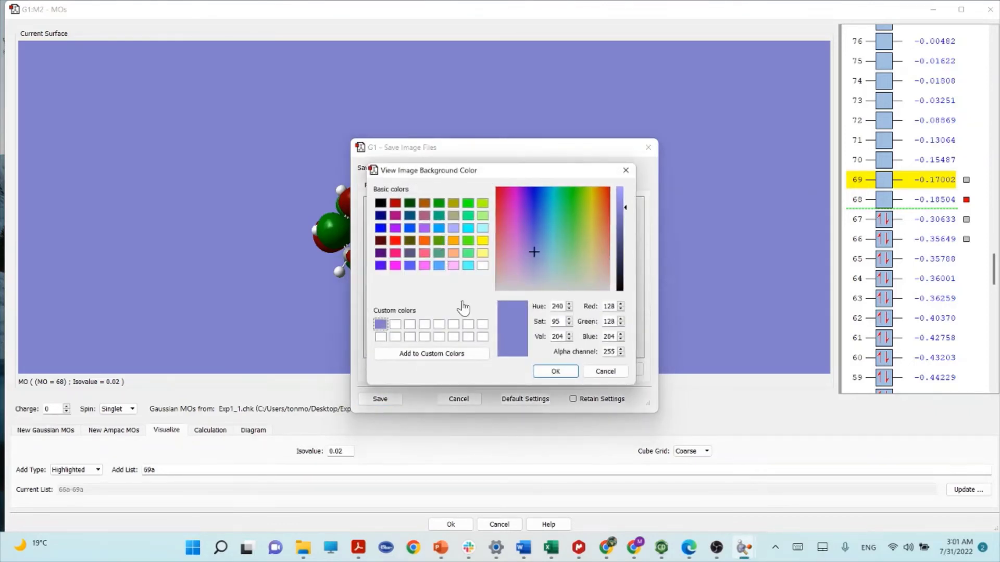
{"action": "left_click", "coordinate": [425, 325]}
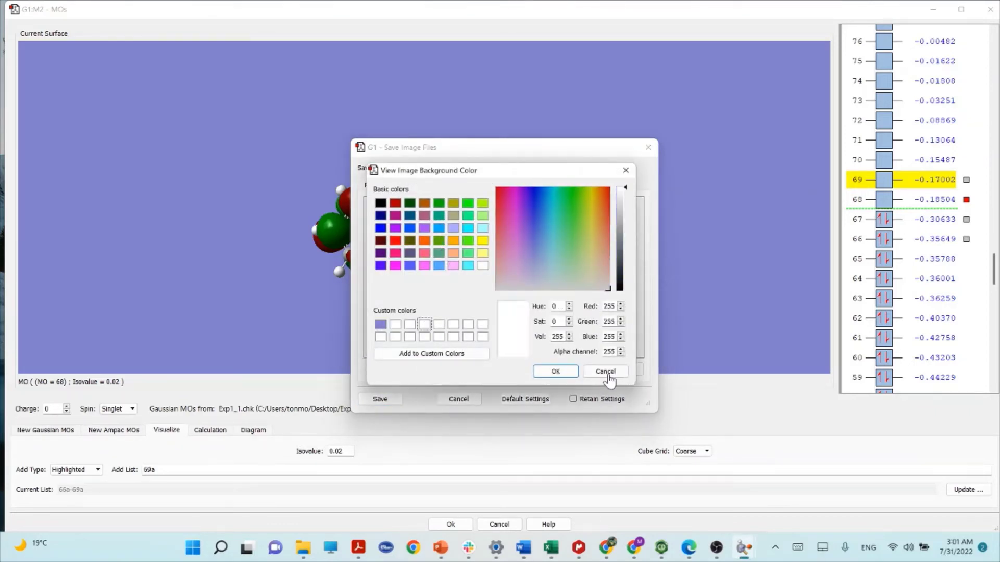
{"action": "left_click", "coordinate": [556, 372]}
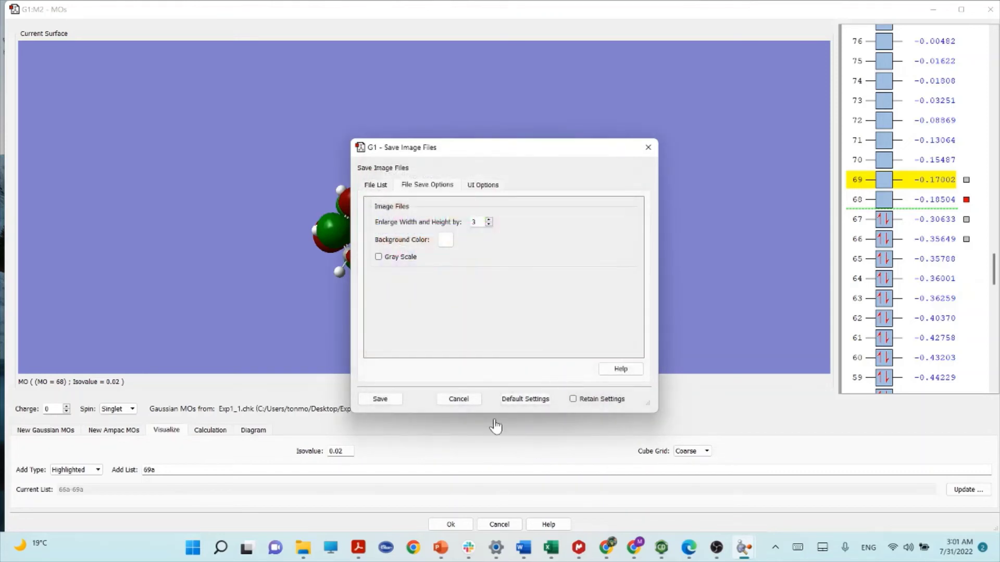
Step: Try to save orbital 68's image, decline overwriting Exp1_1.tif, and minimize all the GaussView windows
{"action": "left_click", "coordinate": [381, 401]}
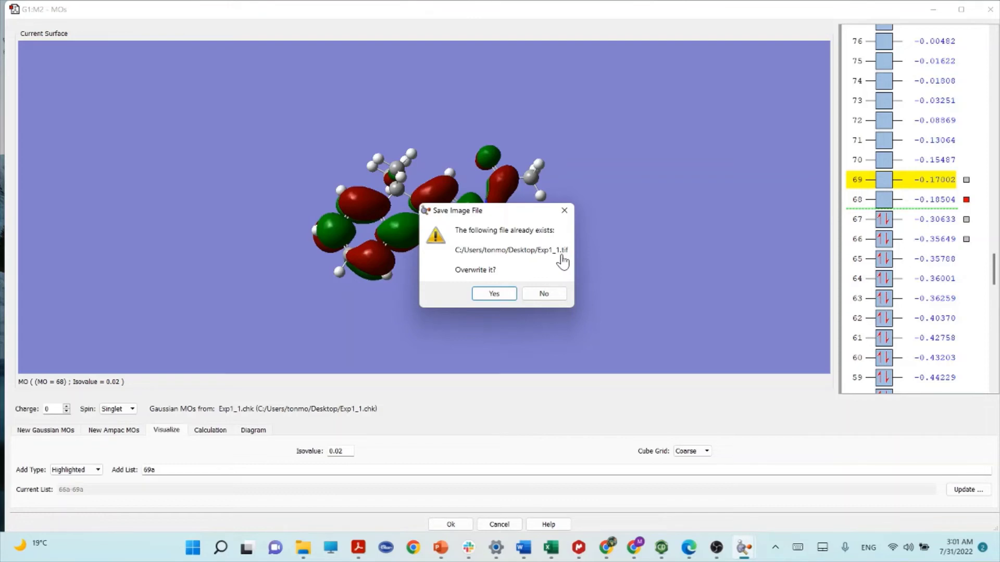
{"action": "left_click", "coordinate": [565, 212]}
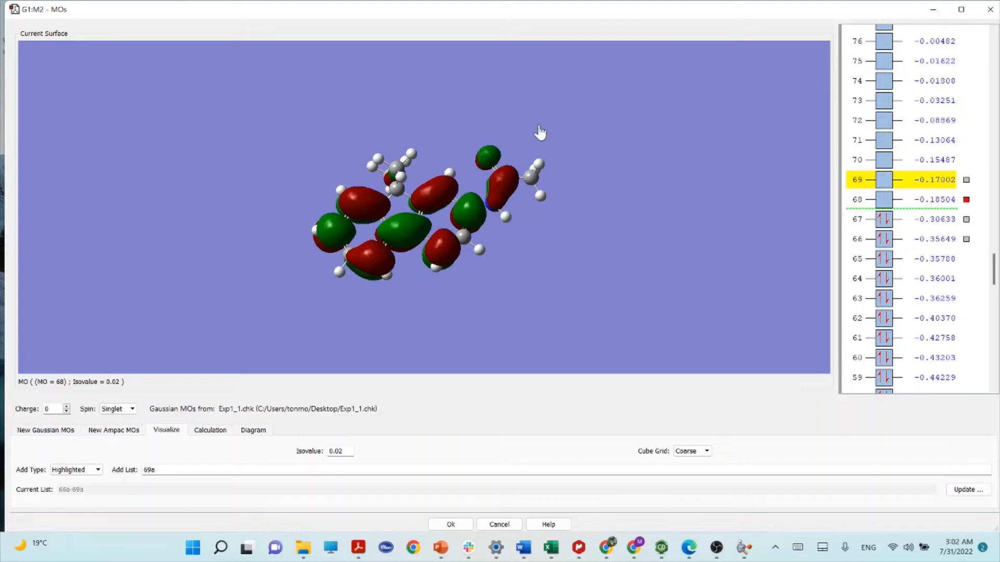
{"action": "left_click", "coordinate": [931, 11]}
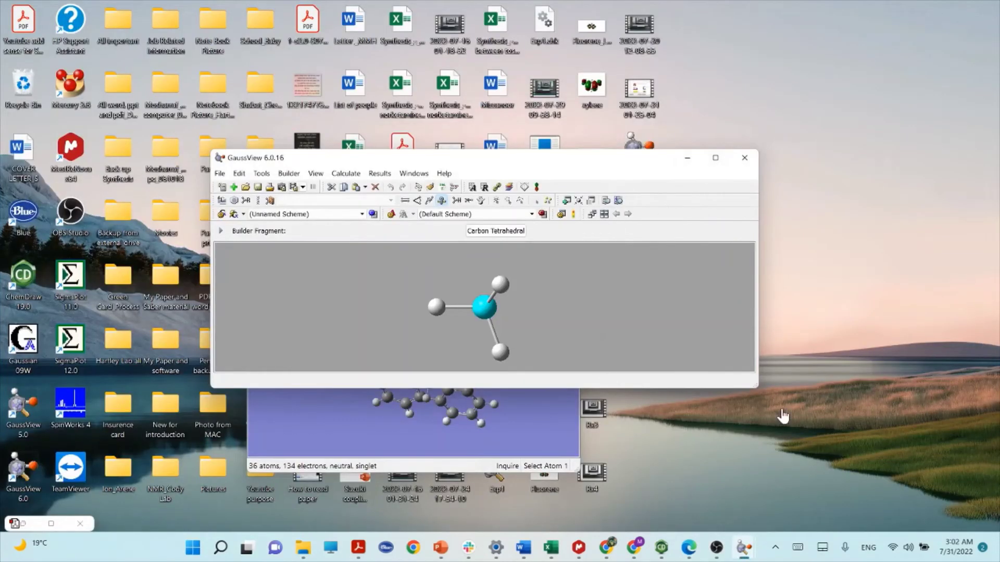
{"action": "left_click", "coordinate": [689, 159]}
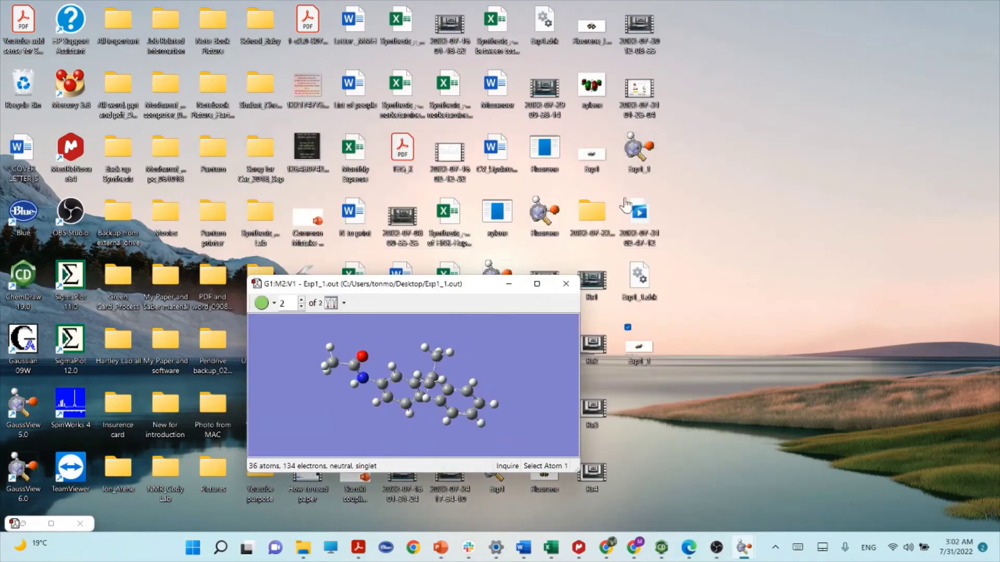
{"action": "left_click", "coordinate": [509, 284]}
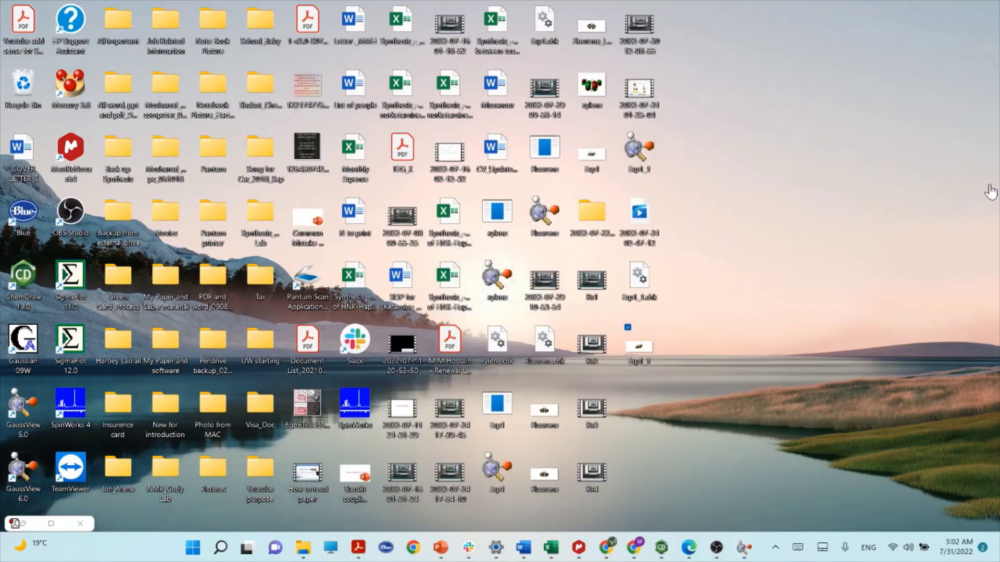
Step: Launch Avogadro from the recent searches and minimize its empty window
{"action": "left_click", "coordinate": [219, 547]}
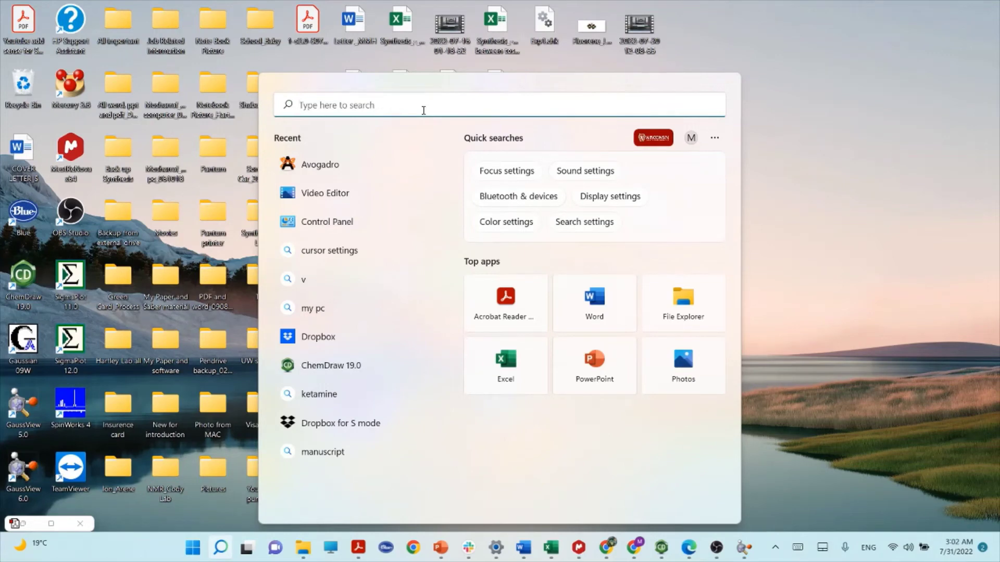
{"action": "left_click", "coordinate": [354, 170]}
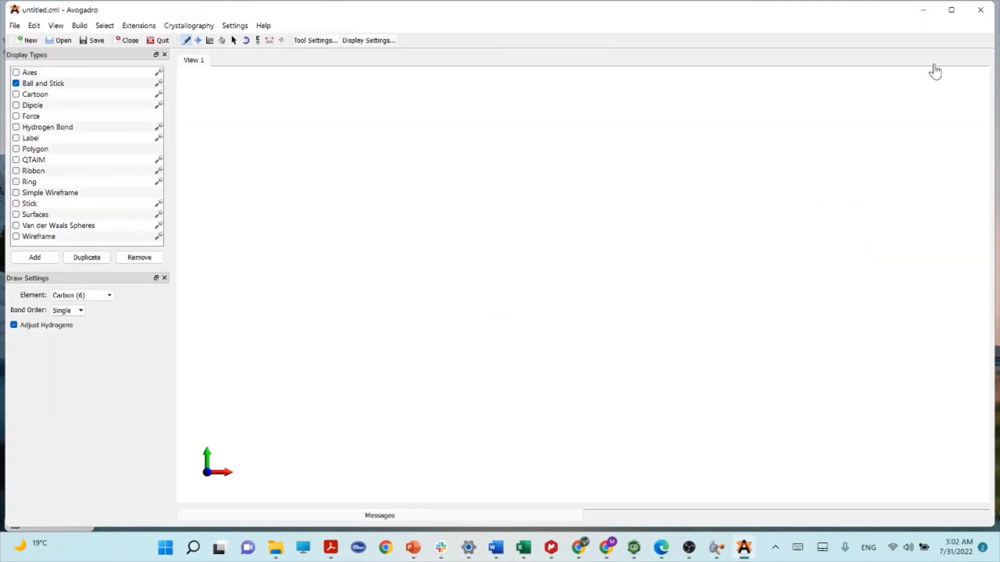
{"action": "left_click", "coordinate": [925, 11]}
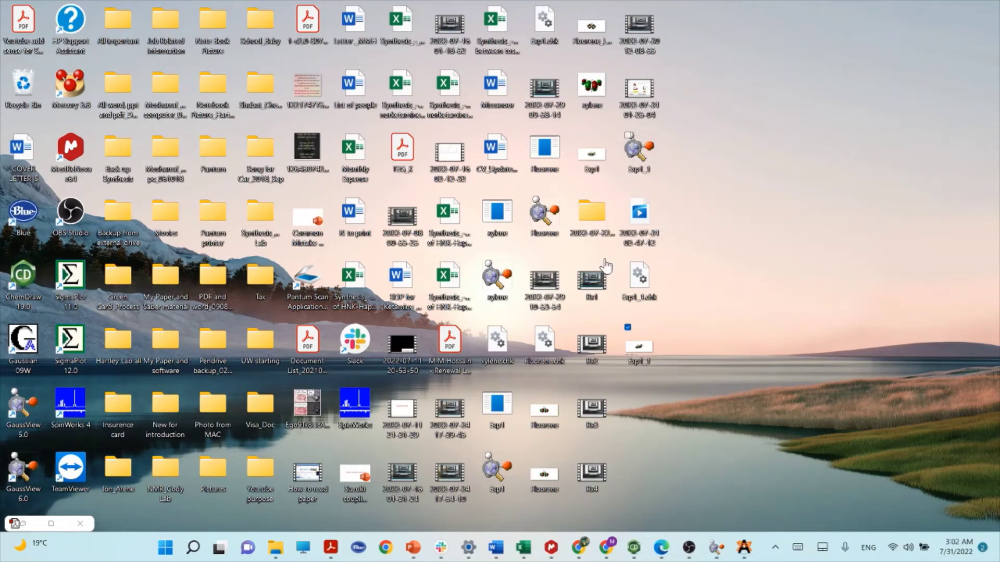
Step: Open the desktop input file Exp1.com in Notepad++, examine its route and title lines, and minimize the editor
{"action": "left_click", "coordinate": [498, 417]}
{"action": "right_click", "coordinate": [495, 411]}
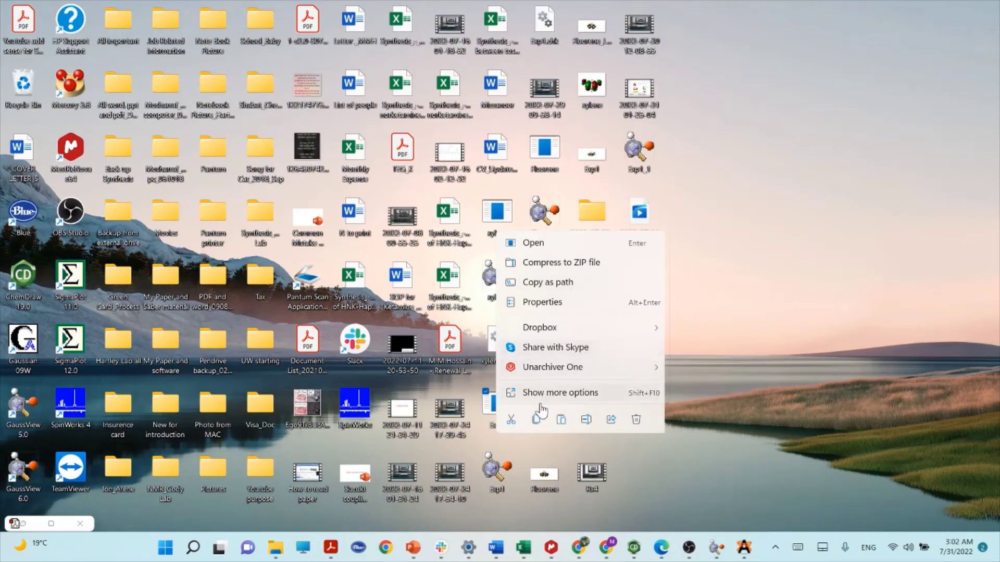
{"action": "left_click", "coordinate": [572, 398]}
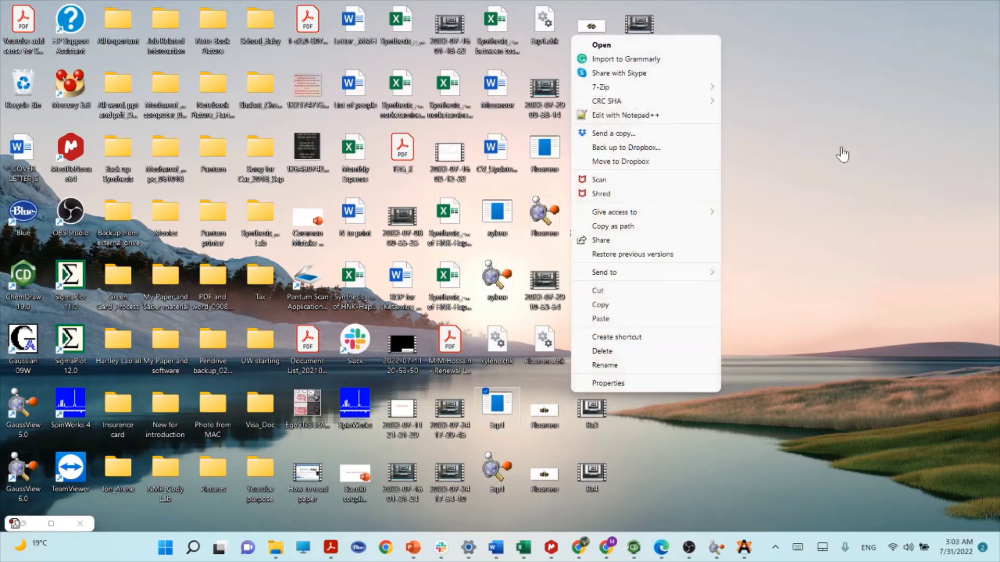
{"action": "left_click", "coordinate": [635, 116]}
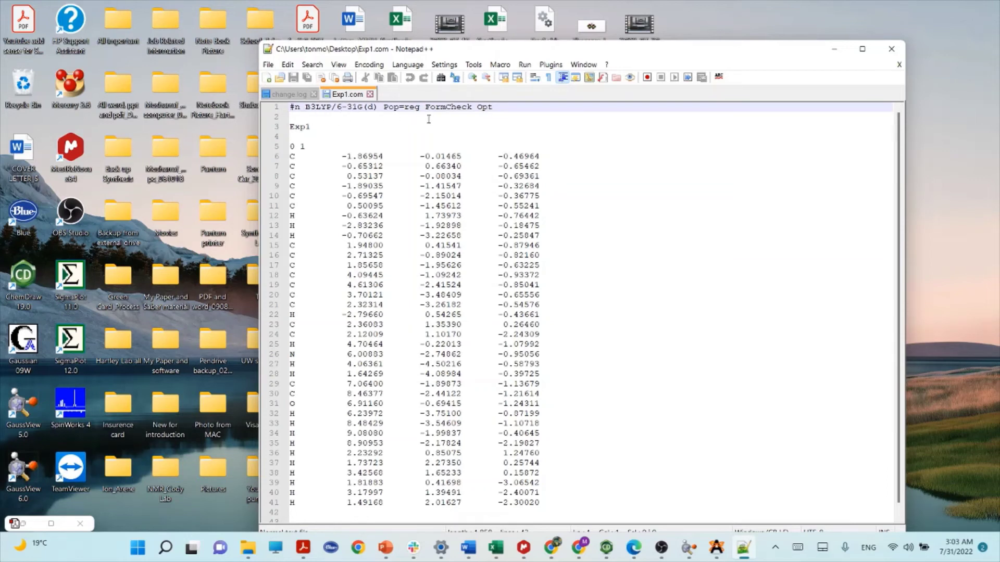
{"action": "left_click", "coordinate": [441, 129]}
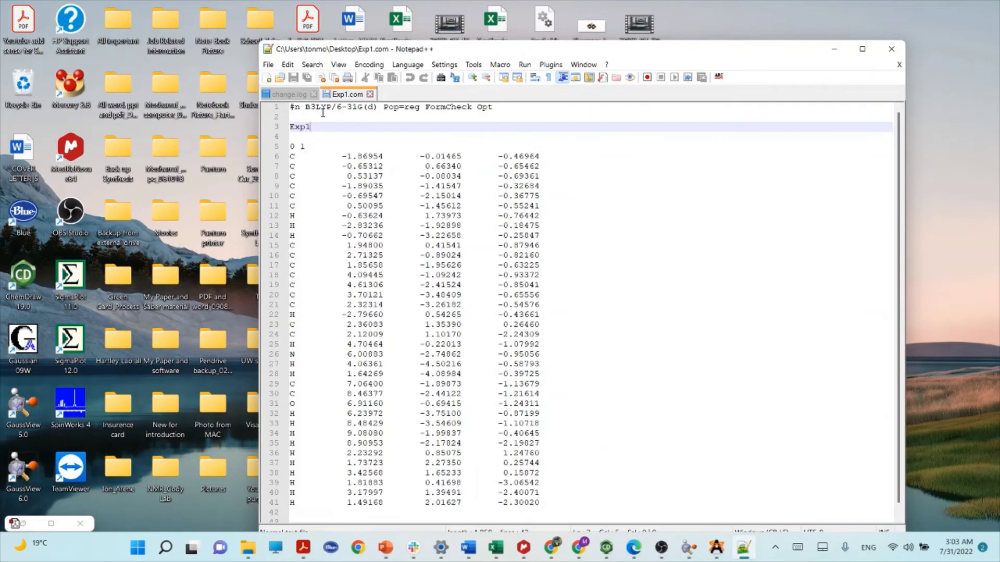
{"action": "left_click", "coordinate": [833, 49]}
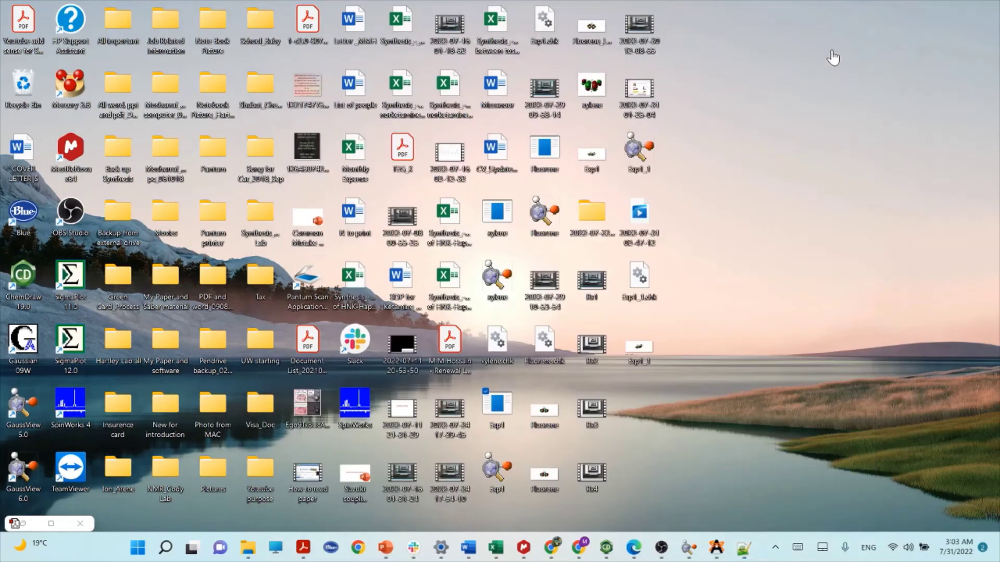
{"action": "left_click", "coordinate": [167, 548]}
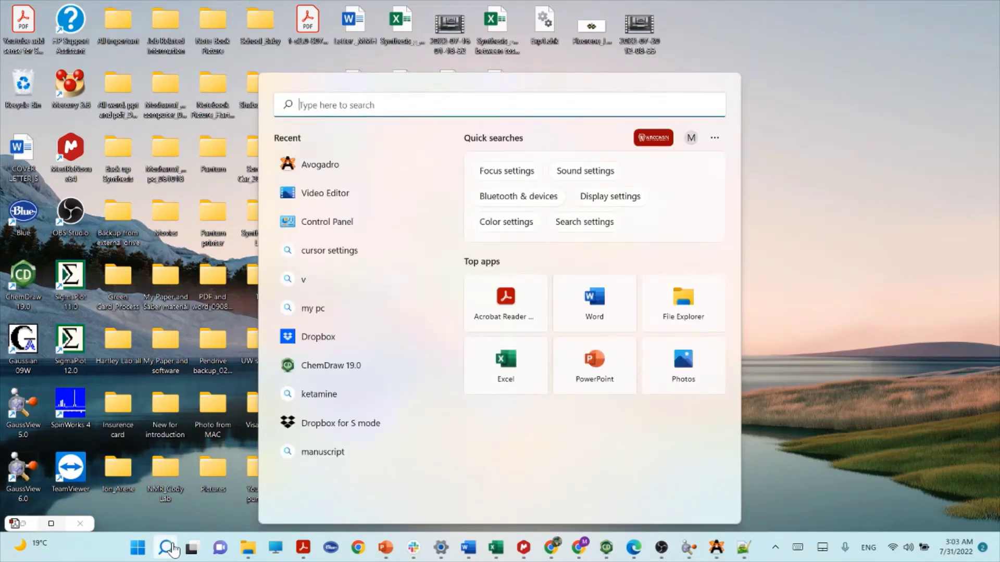
{"action": "type", "text": "compu"}
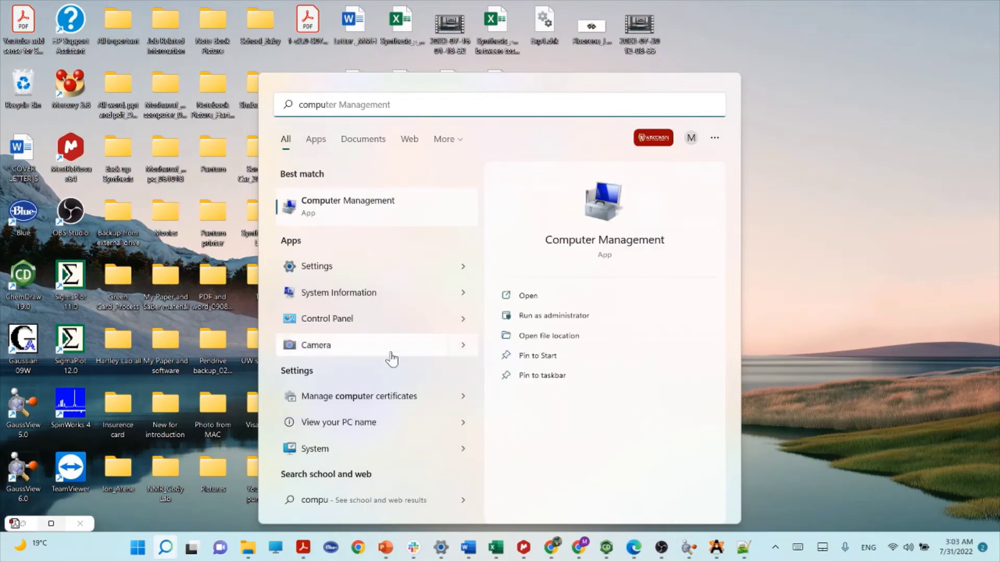
{"action": "left_click", "coordinate": [867, 142]}
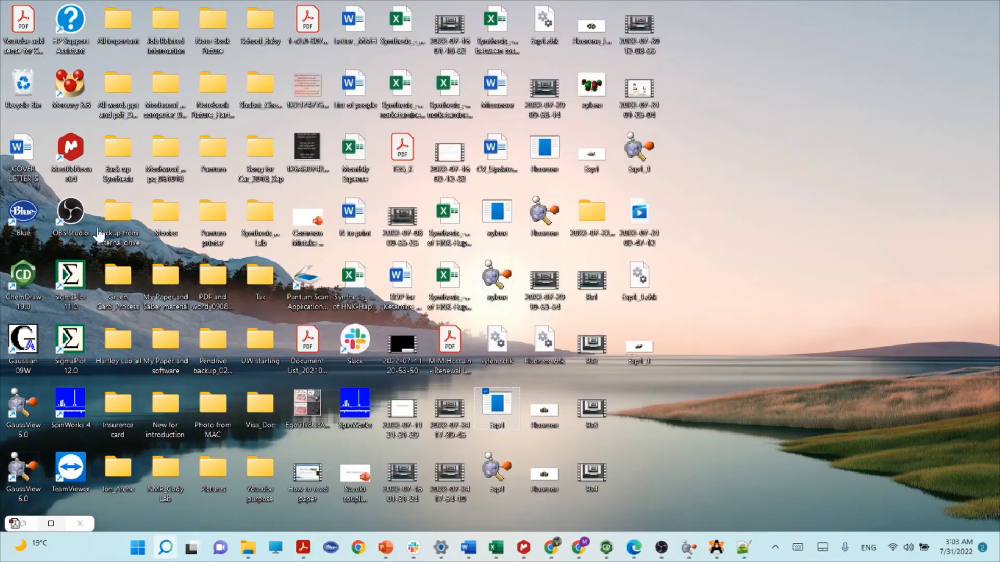
Step: Open the computation folder inside Academic_future in the desktop folder Job Related Information
{"action": "left_click", "coordinate": [272, 48]}
{"action": "left_click", "coordinate": [182, 47]}
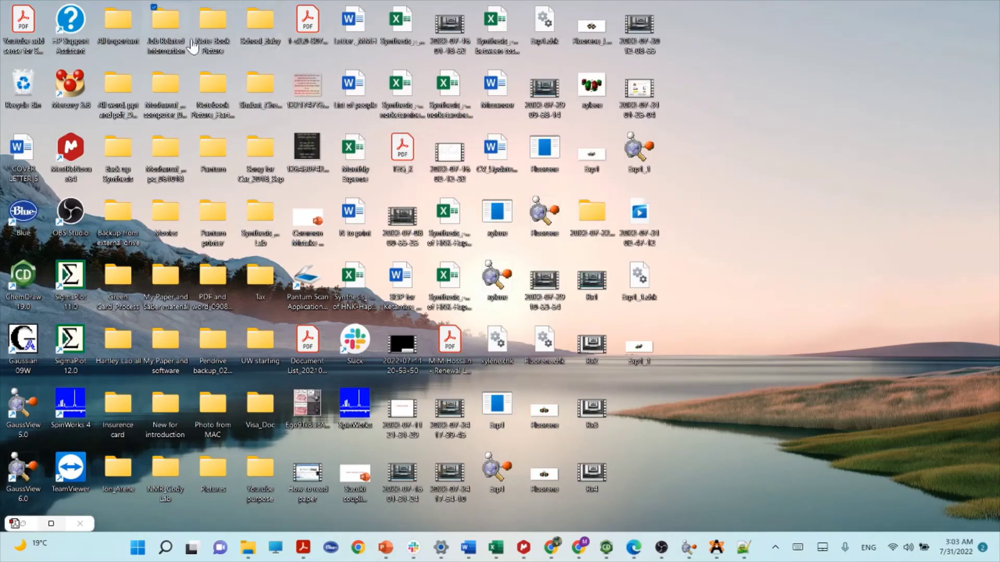
{"action": "double_click", "coordinate": [162, 45]}
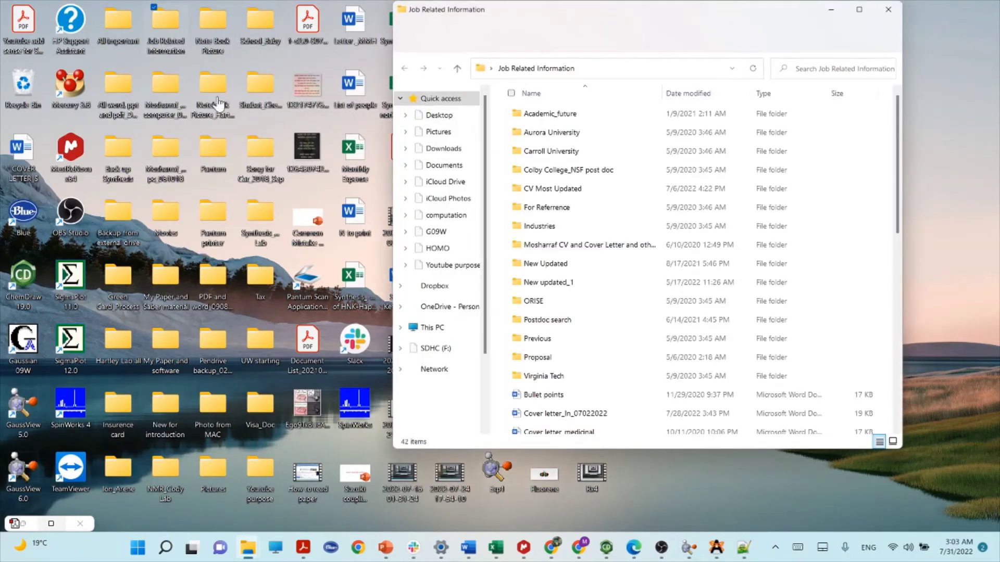
{"action": "double_click", "coordinate": [556, 115]}
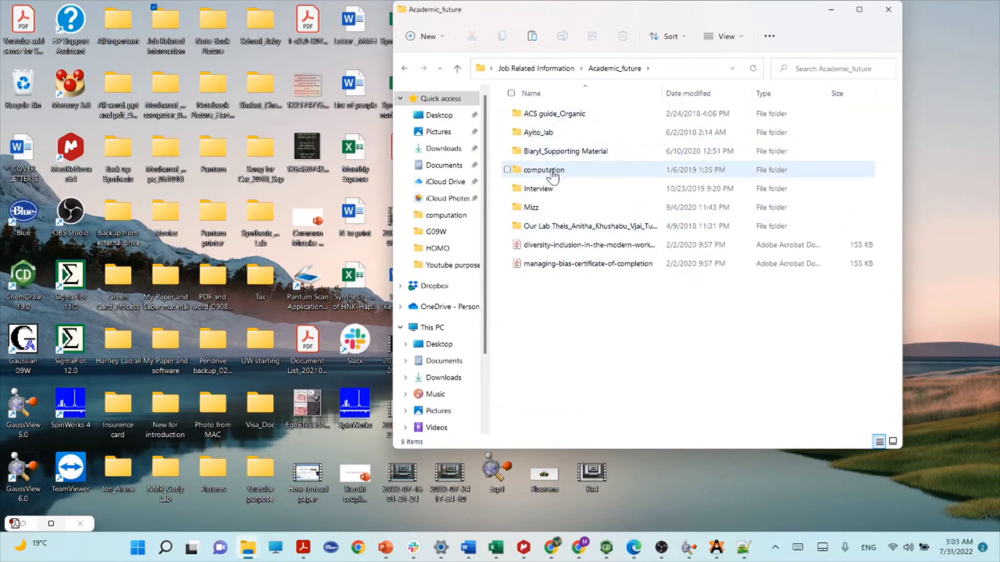
{"action": "double_click", "coordinate": [553, 170]}
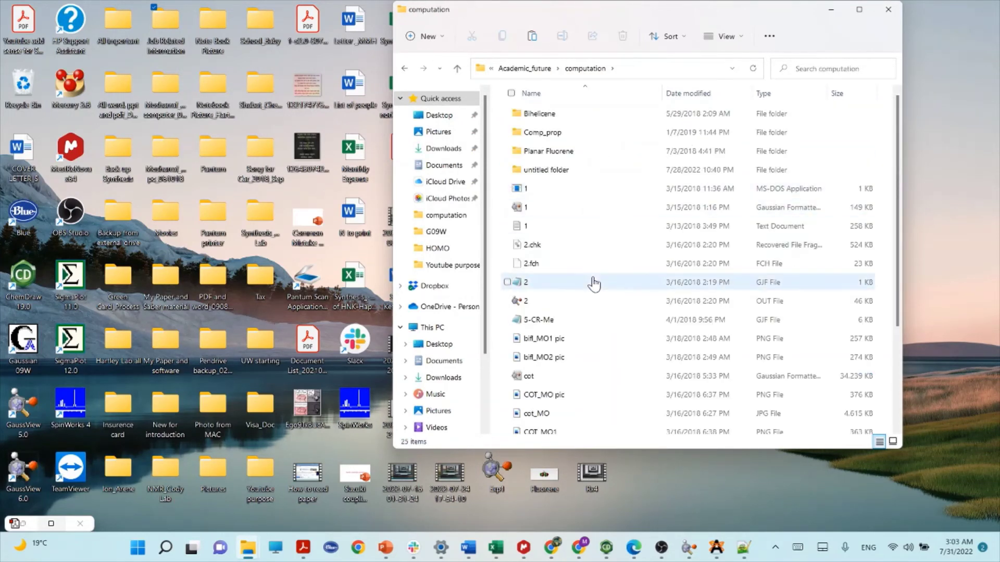
Step: Open the GJF file 5-CR-Me from the computation folder for editing in Notepad++
{"action": "left_click", "coordinate": [546, 320]}
{"action": "right_click", "coordinate": [546, 321]}
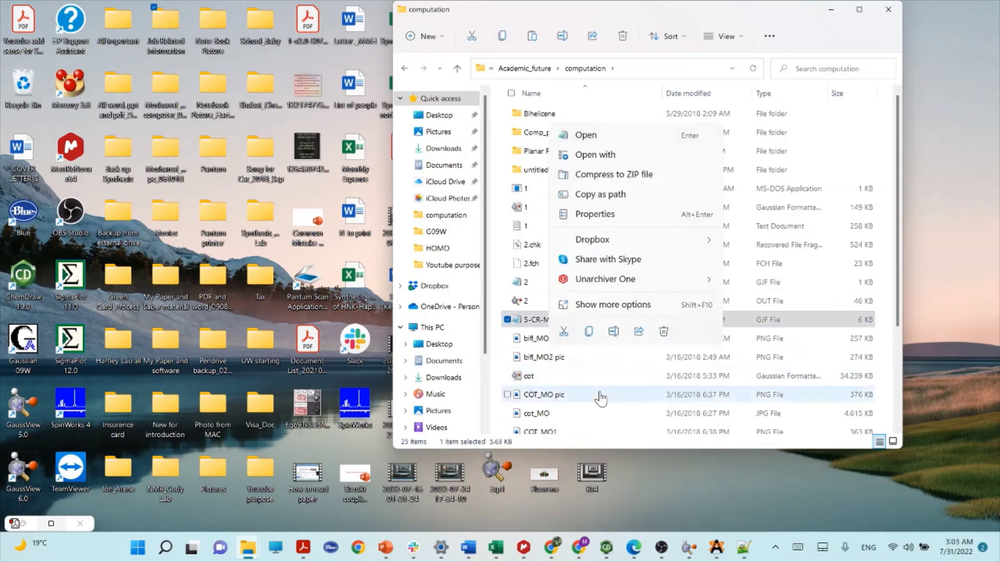
{"action": "left_click", "coordinate": [616, 310]}
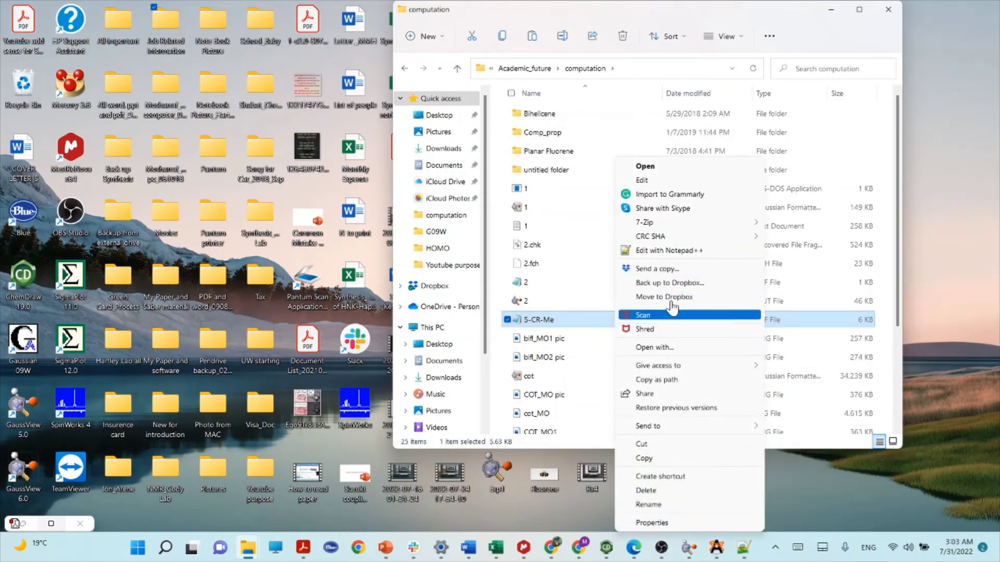
{"action": "left_click", "coordinate": [688, 251]}
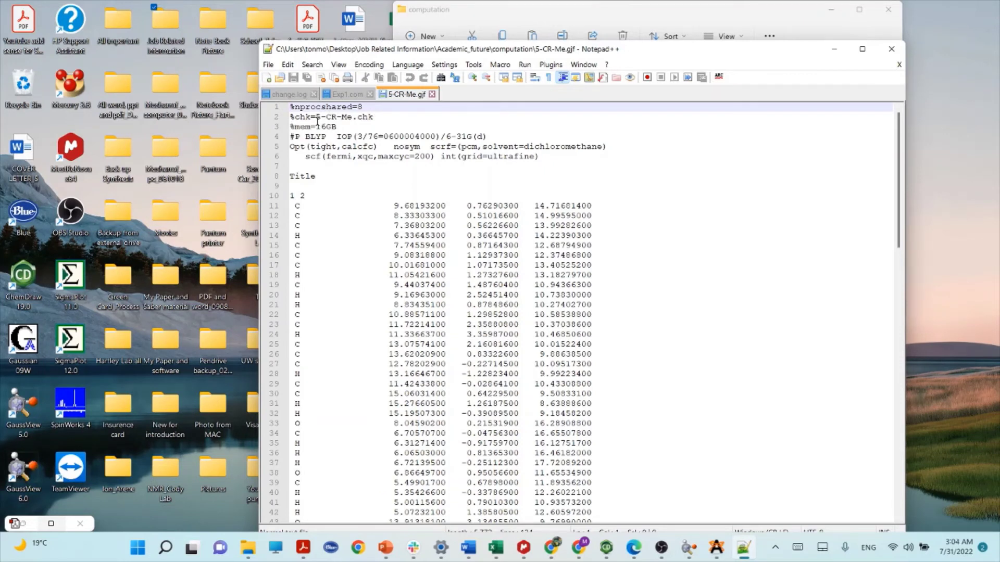
Step: Replace the checkpoint name 5-CR-Me with exp1 in the %chk line at the start of the input file
{"action": "left_click_drag", "start_coordinate": [316, 117], "coordinate": [352, 117]}
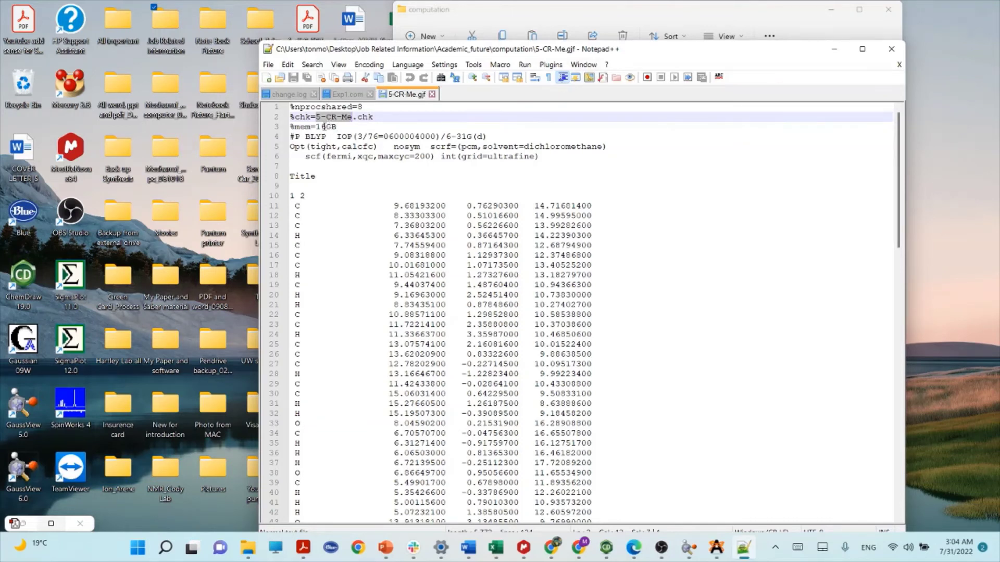
{"action": "type", "text": "exp1"}
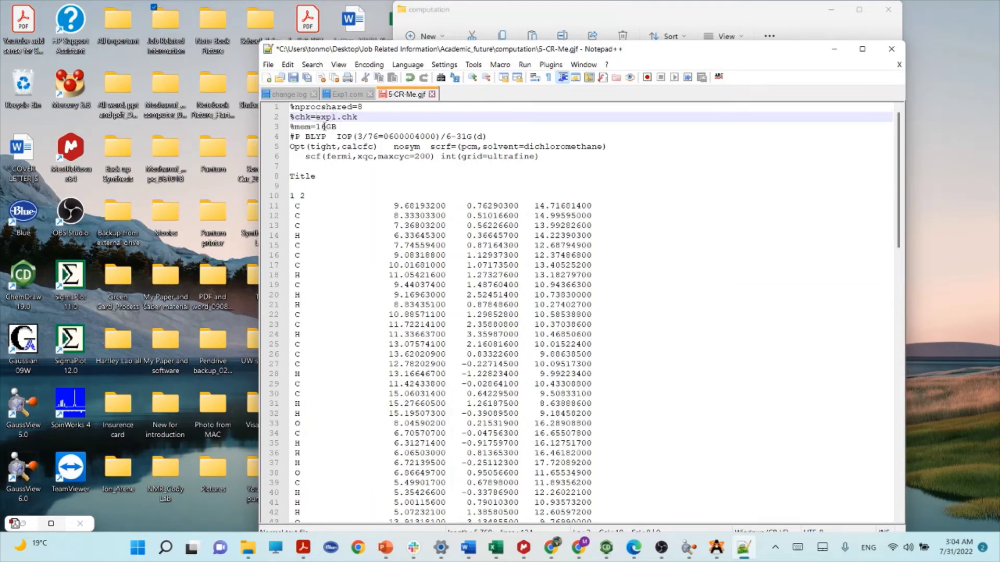
{"action": "type", "text": "_1"}
{"action": "key", "text": "BackSpace"}
{"action": "key", "text": "BackSpace"}
Step: Highlight the block from the title on line 8 through the last coordinate on line 94 and examine the link sections below
{"action": "left_click_drag", "start_coordinate": [292, 178], "coordinate": [611, 213]}
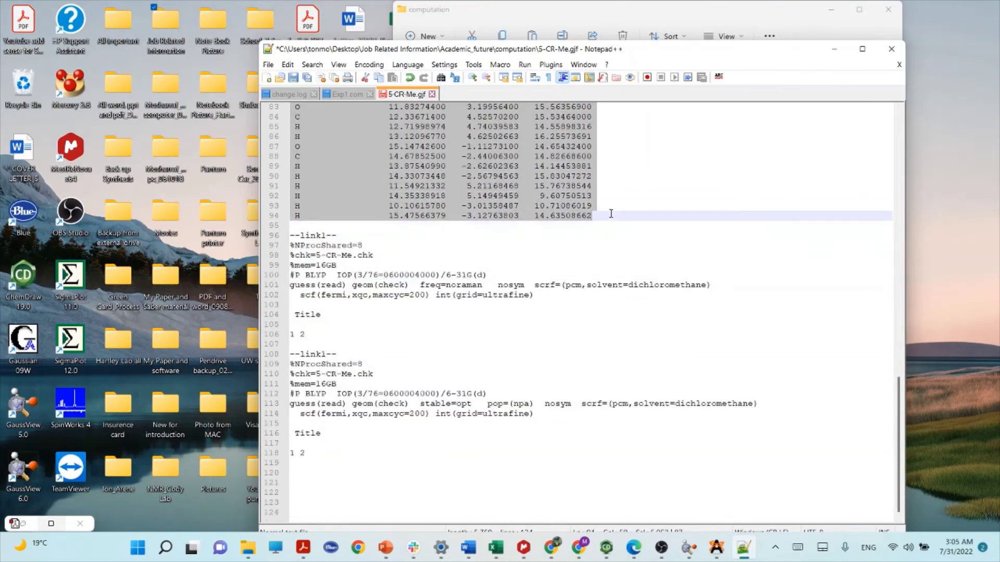
{"action": "scroll", "coordinate": [475, 222], "scroll_direction": "up", "scroll_amount": 20}
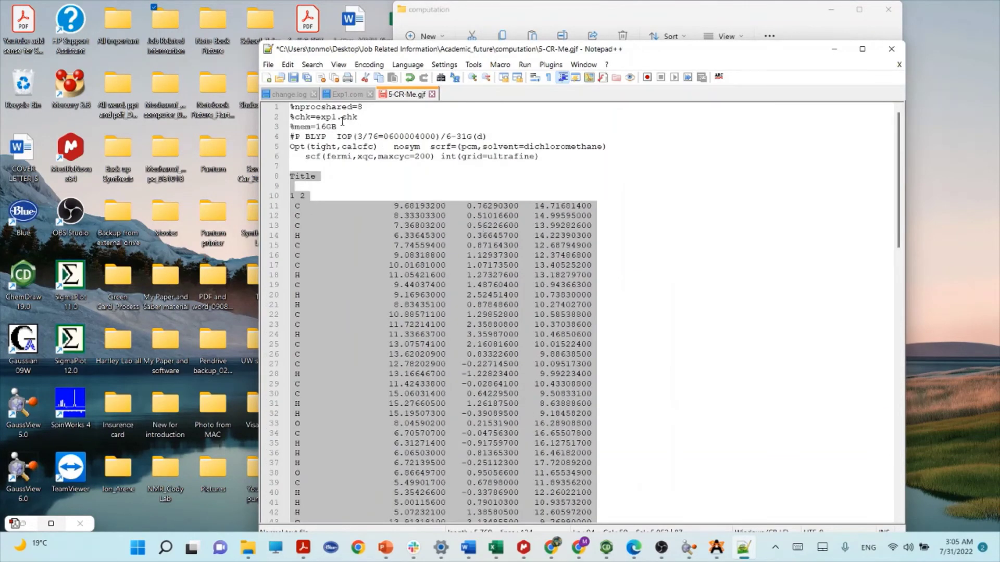
{"action": "scroll", "coordinate": [417, 169], "scroll_direction": "down", "scroll_amount": 20}
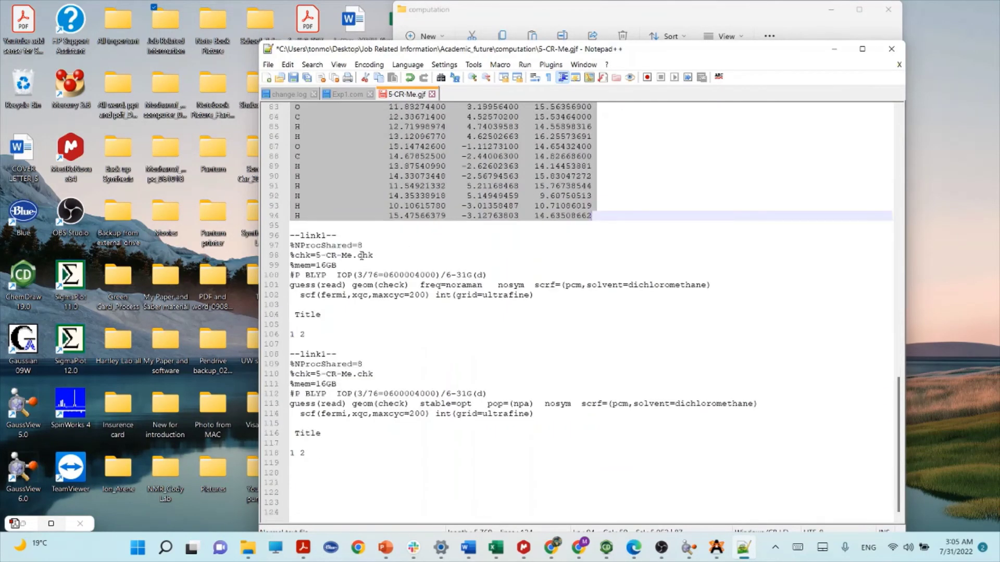
{"action": "left_click", "coordinate": [414, 239]}
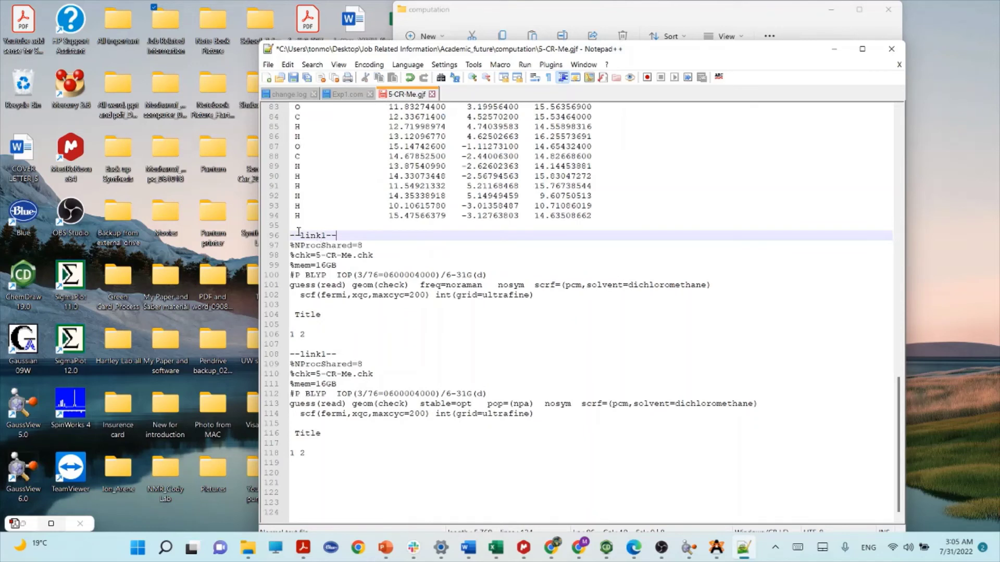
Step: Replace the checkpoint name 5-CR-Me with exp1 in the %chk lines of both --link1-- sections
{"action": "left_click_drag", "start_coordinate": [315, 255], "coordinate": [353, 256]}
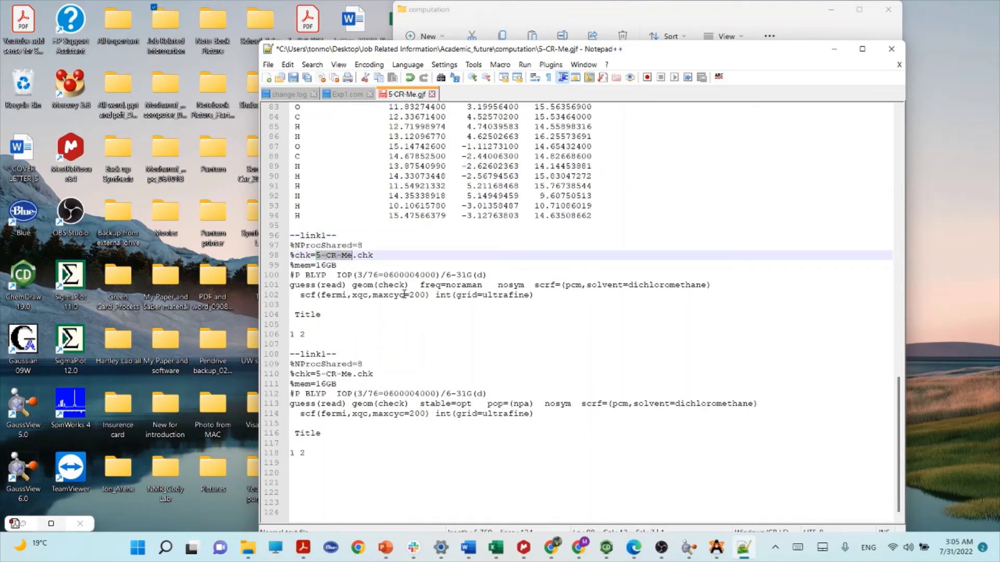
{"action": "type", "text": "exp"}
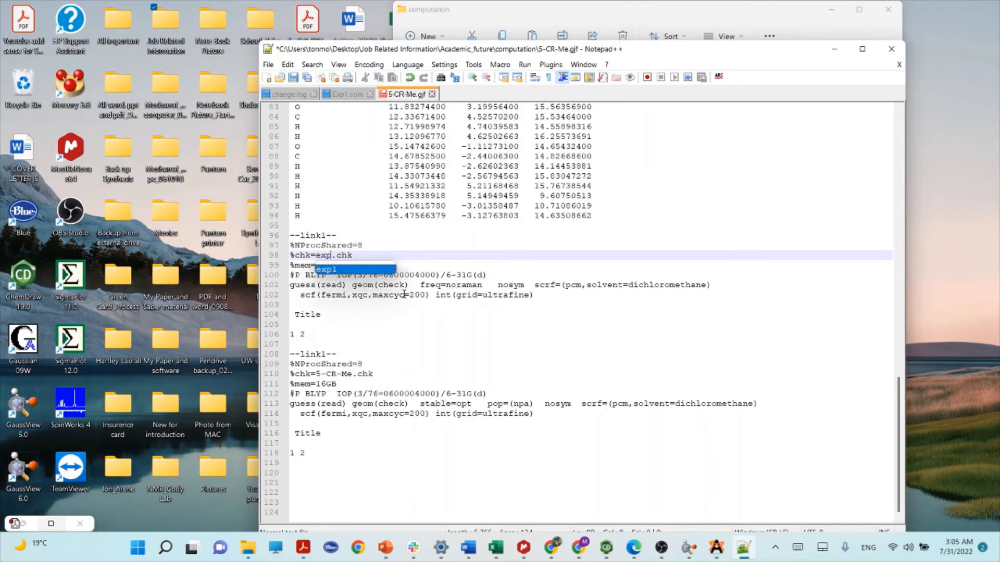
{"action": "type", "text": "1"}
{"action": "left_click", "coordinate": [493, 337]}
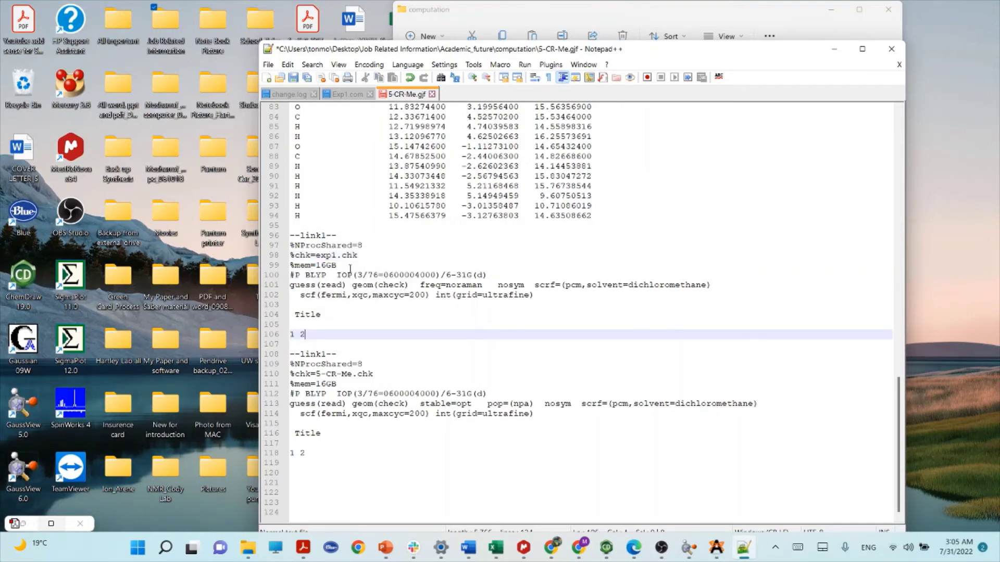
{"action": "left_click_drag", "start_coordinate": [316, 374], "coordinate": [353, 373]}
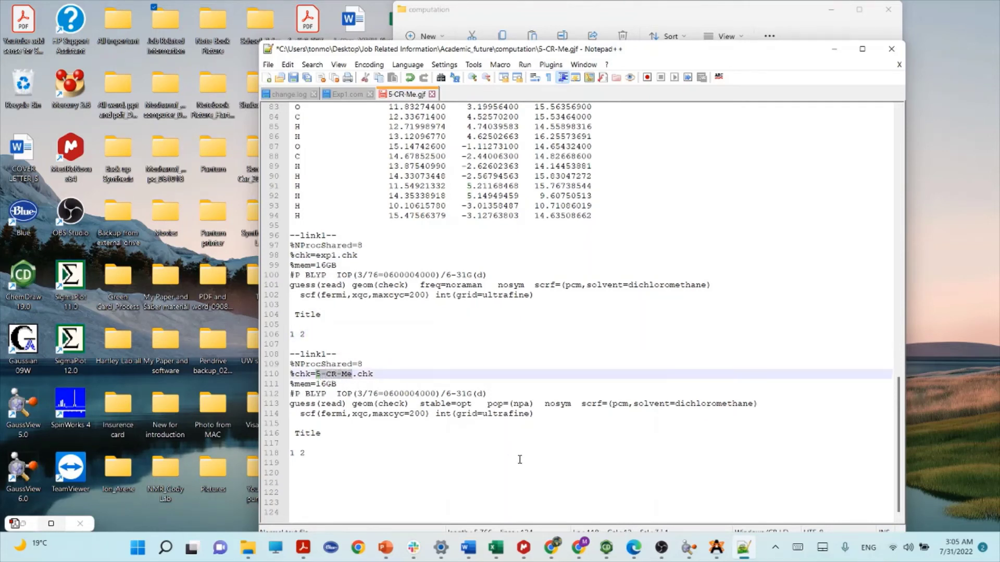
{"action": "type", "text": "exp1"}
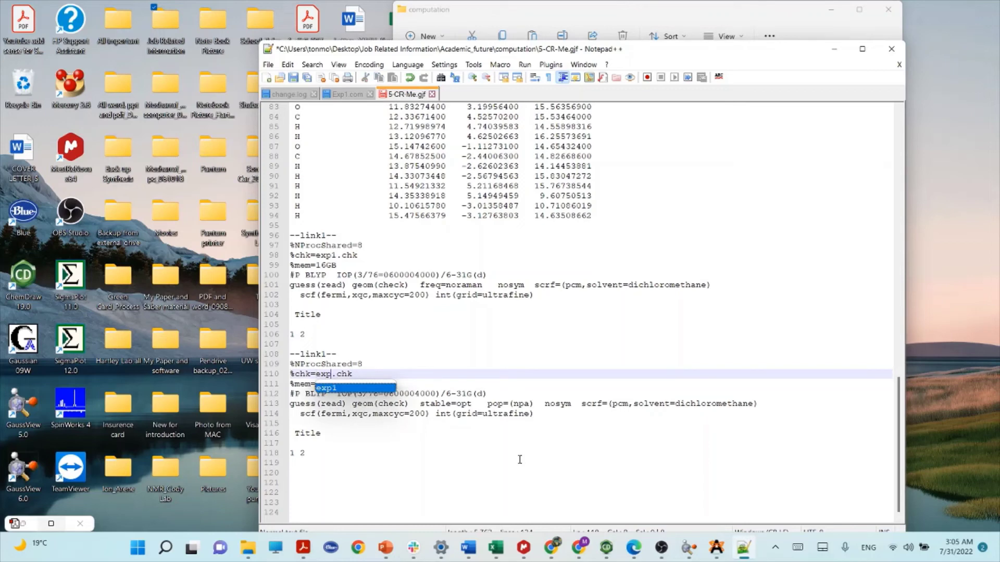
{"action": "left_click", "coordinate": [674, 472]}
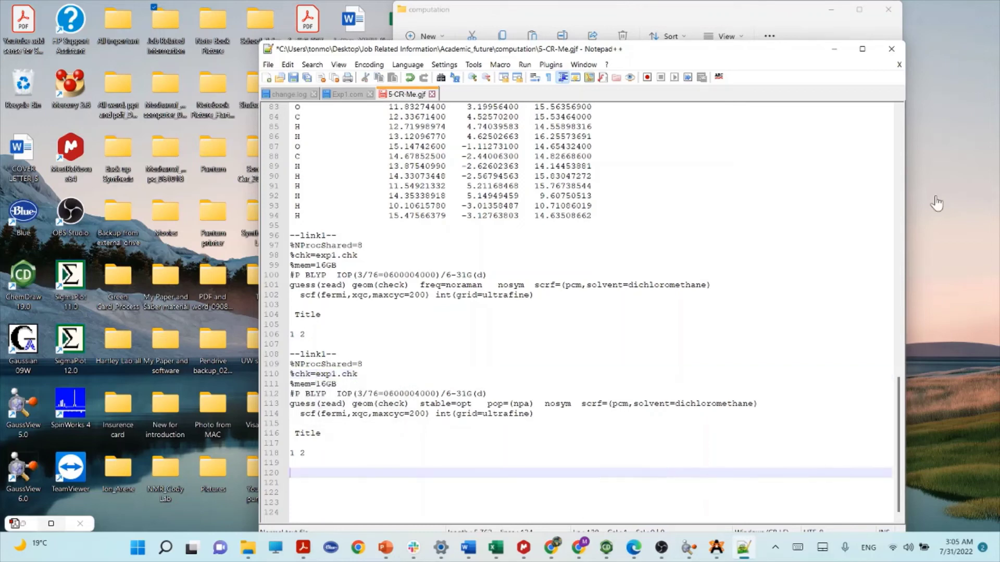
Step: Copy the header block on lines 1 to 6 of the 5-CR-Me input file, from %nprocshared=8 through int(grid=ultrafine)
{"action": "scroll", "coordinate": [379, 320], "scroll_direction": "up", "scroll_amount": 7}
{"action": "scroll", "coordinate": [379, 320], "scroll_direction": "down", "scroll_amount": 7}
{"action": "scroll", "coordinate": [577, 171], "scroll_direction": "up", "scroll_amount": 20}
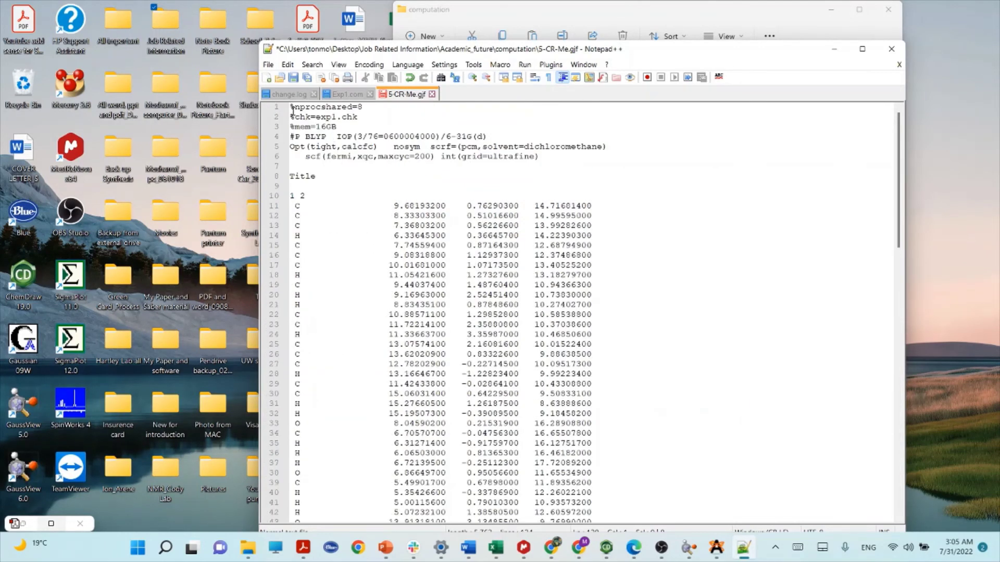
{"action": "left_click_drag", "start_coordinate": [293, 107], "coordinate": [351, 128]}
{"action": "left_click", "coordinate": [316, 137]}
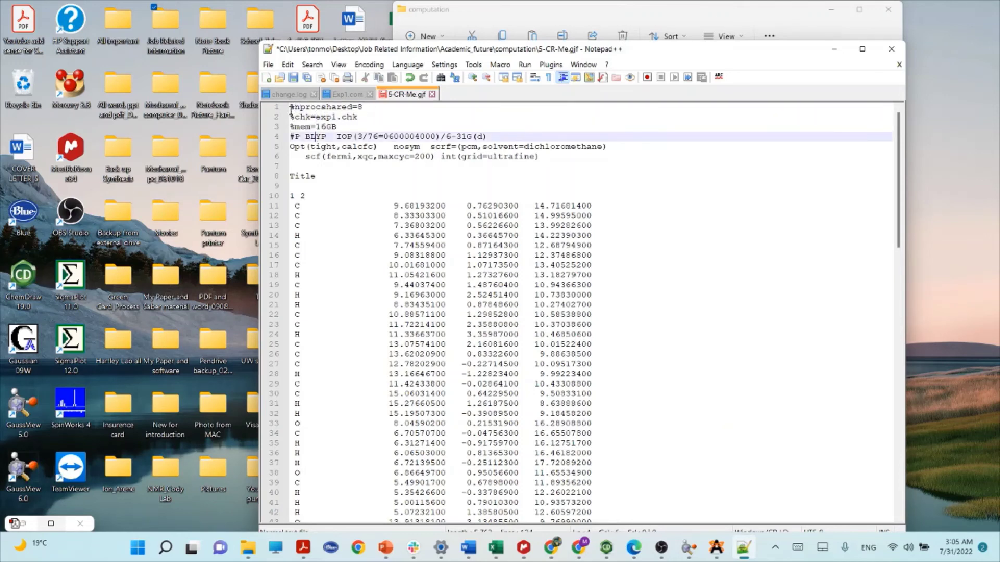
{"action": "left_click_drag", "start_coordinate": [292, 108], "coordinate": [572, 159]}
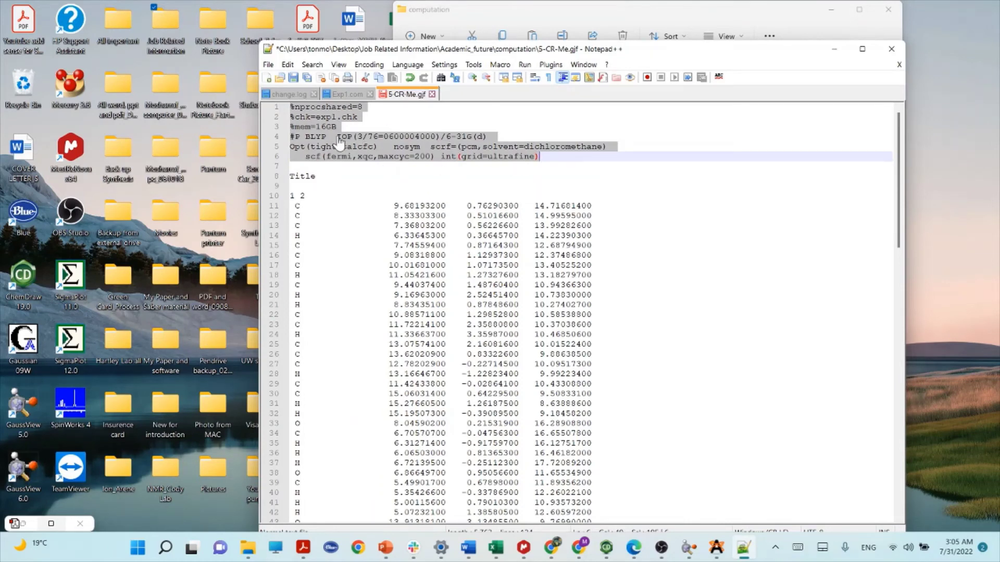
{"action": "right_click", "coordinate": [312, 118]}
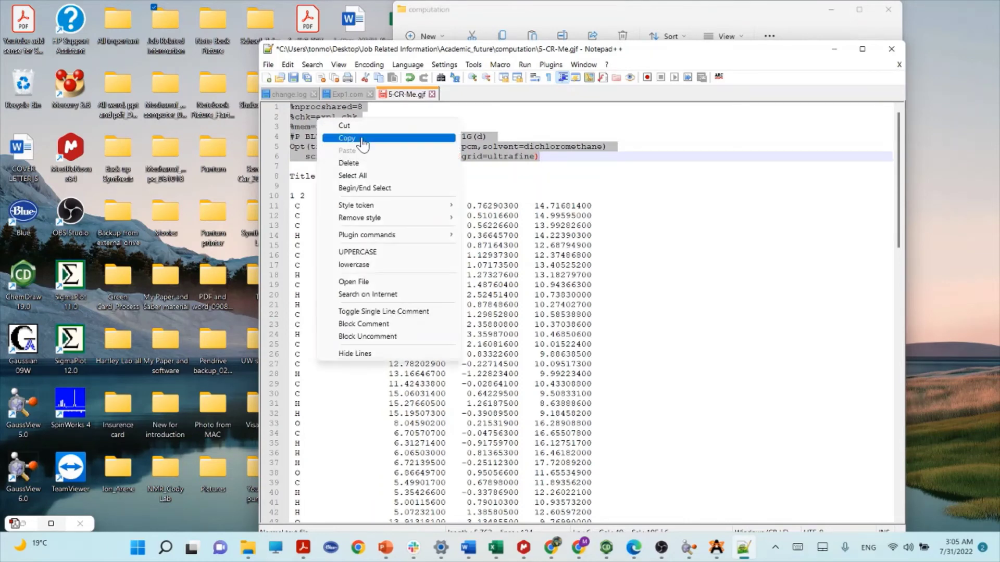
{"action": "left_click", "coordinate": [336, 137]}
Step: Clear Notepad++ out of the way and move the computation folder window aside to expose the desktop files
{"action": "left_click", "coordinate": [795, 20]}
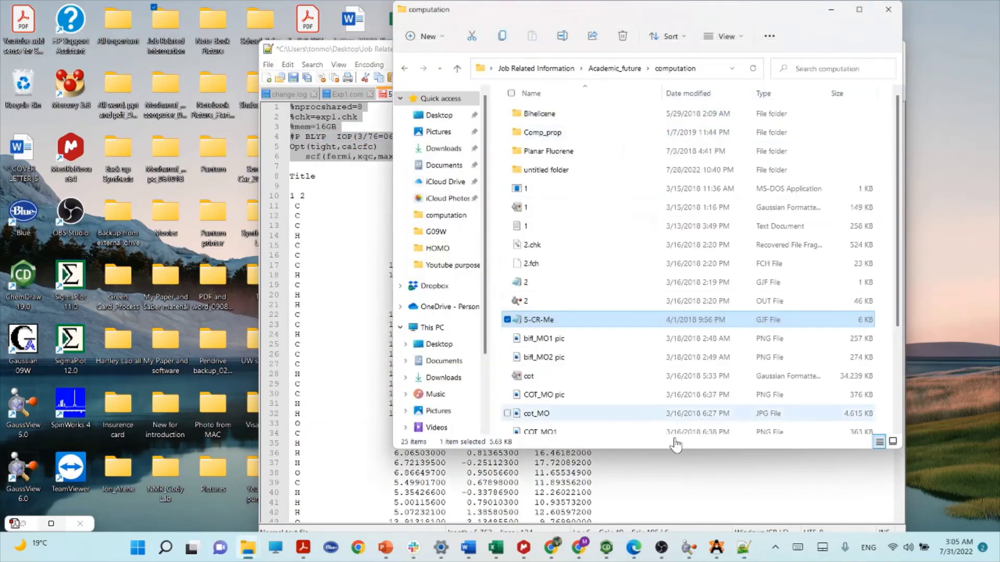
{"action": "left_click_drag", "start_coordinate": [336, 54], "coordinate": [204, 78]}
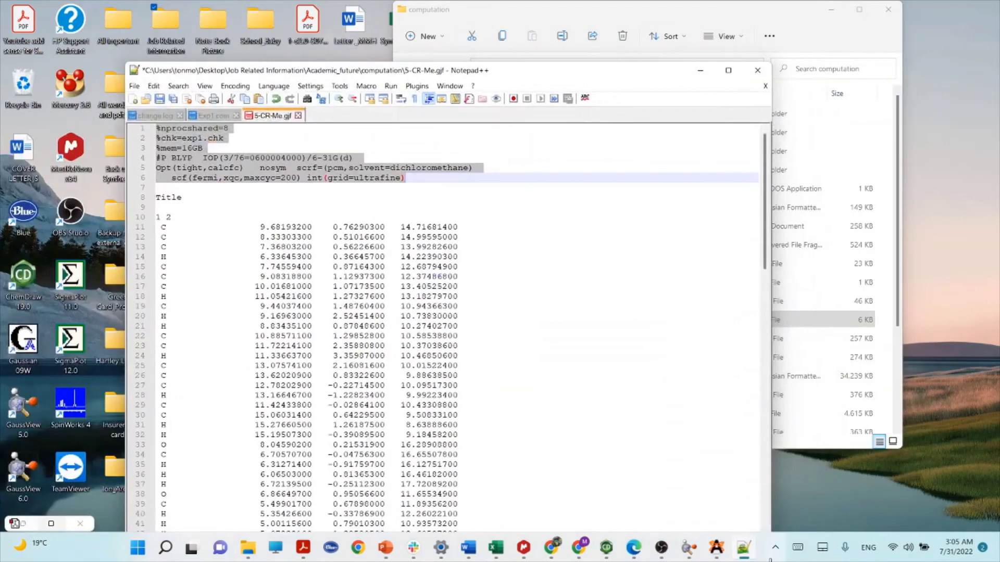
{"action": "left_click", "coordinate": [750, 557]}
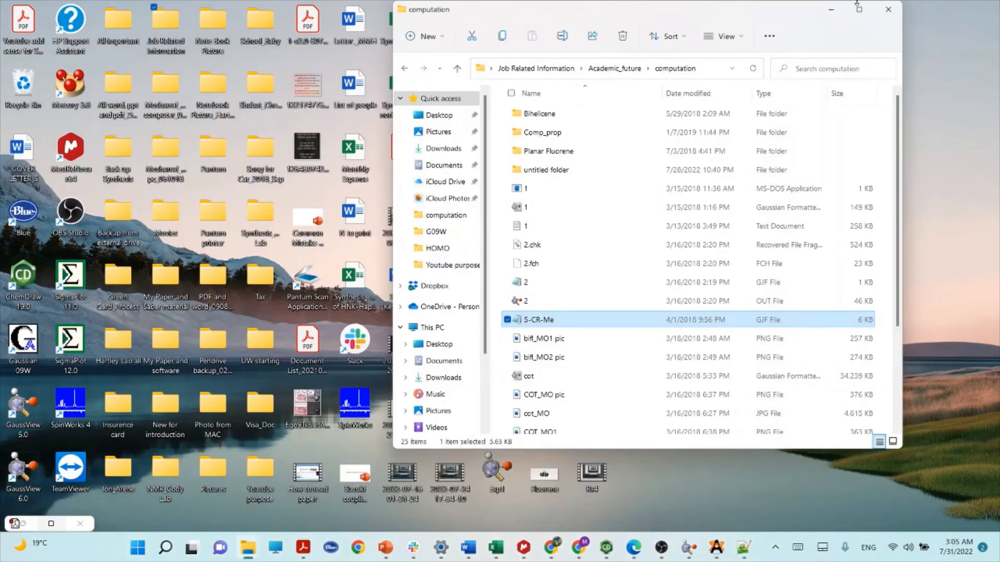
{"action": "left_click_drag", "start_coordinate": [786, 21], "coordinate": [255, 148]}
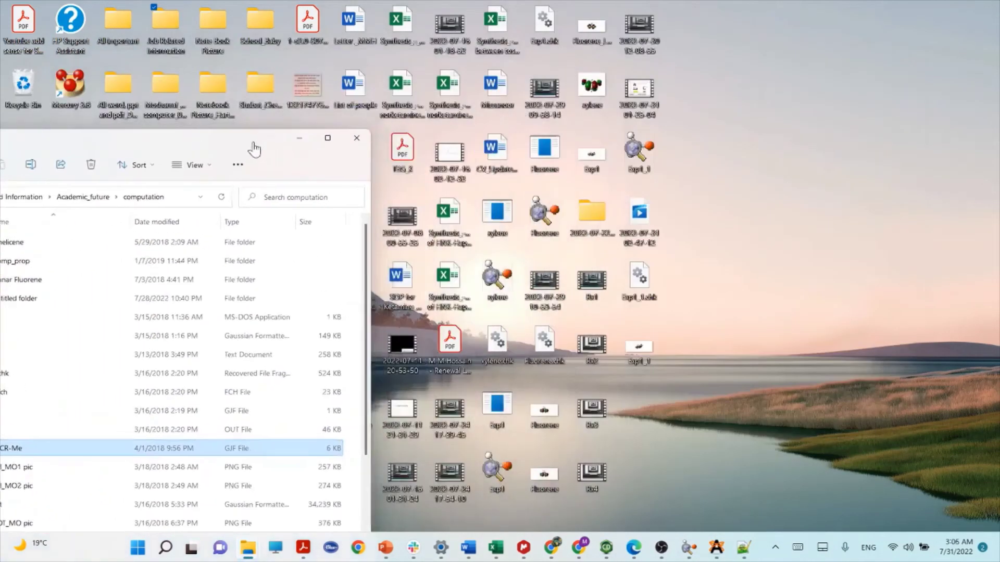
{"action": "left_click", "coordinate": [498, 408]}
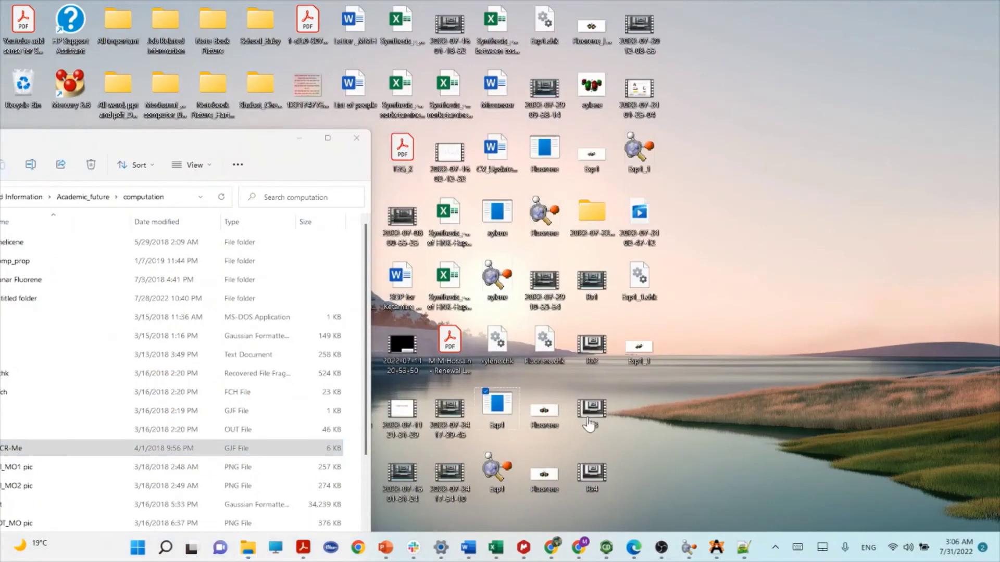
{"action": "right_click", "coordinate": [498, 418]}
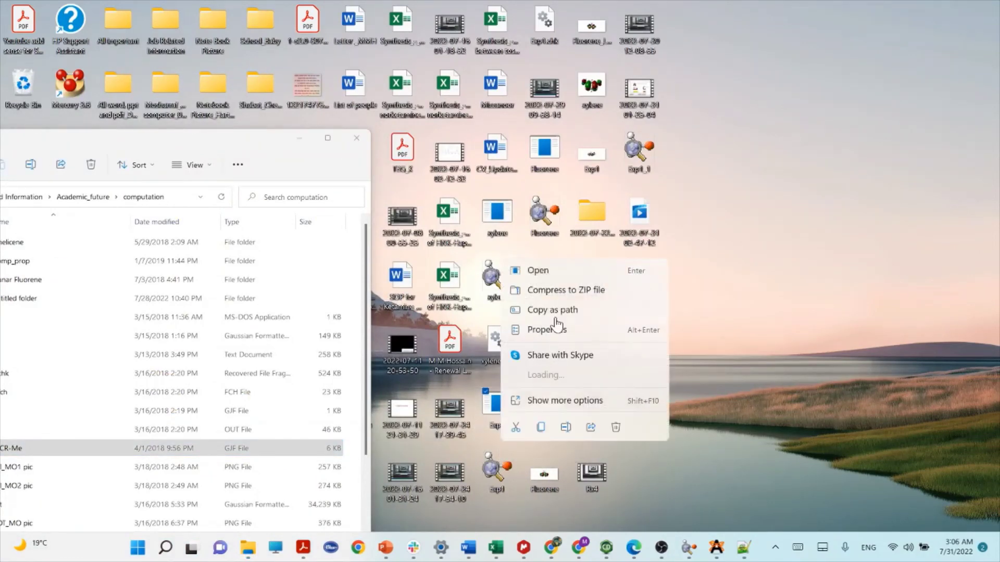
{"action": "key", "text": "Return"}
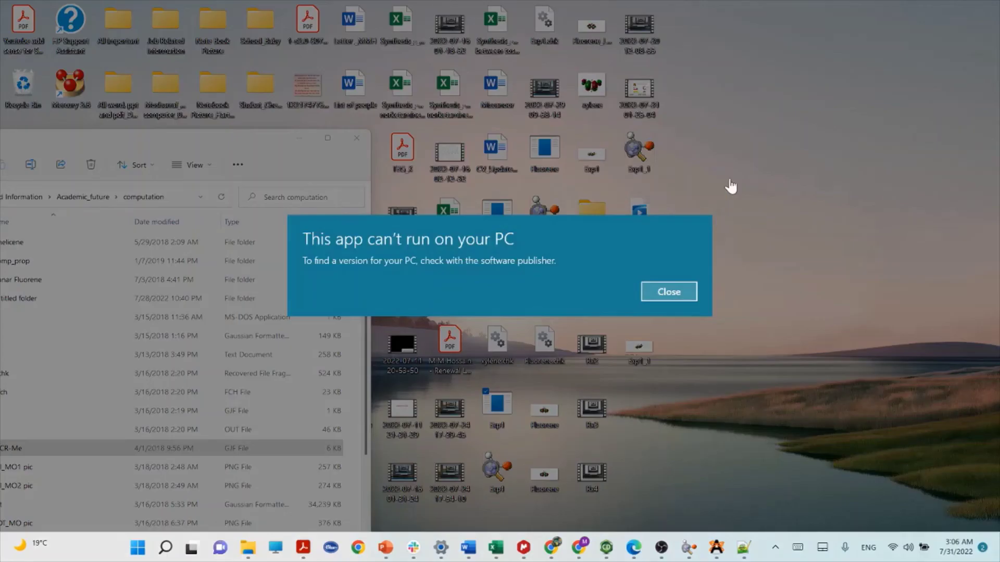
{"action": "left_click", "coordinate": [674, 295]}
Step: Open the Exp1 file from the desktop for editing in Notepad++
{"action": "right_click", "coordinate": [499, 423]}
{"action": "left_click", "coordinate": [573, 414]}
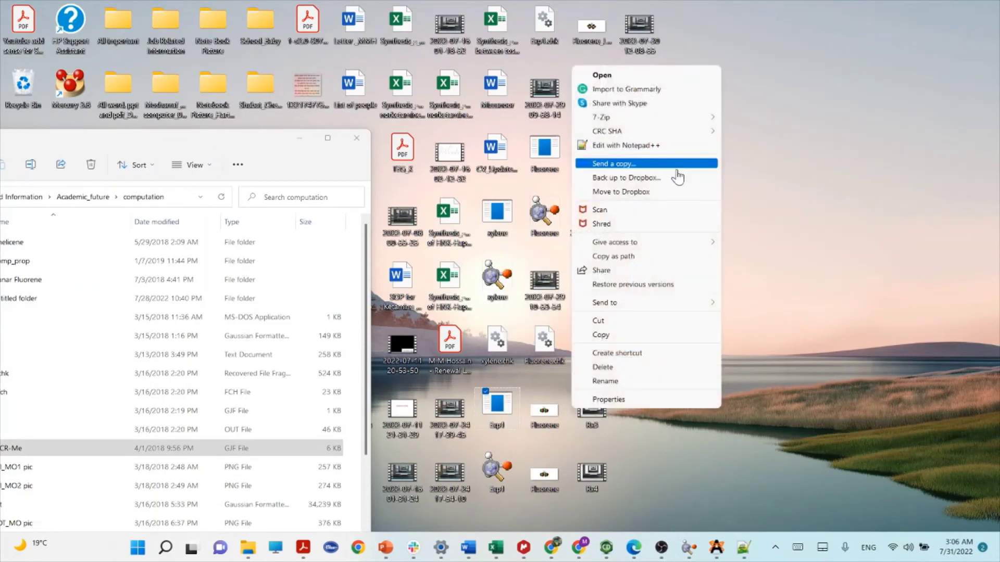
{"action": "left_click", "coordinate": [622, 145]}
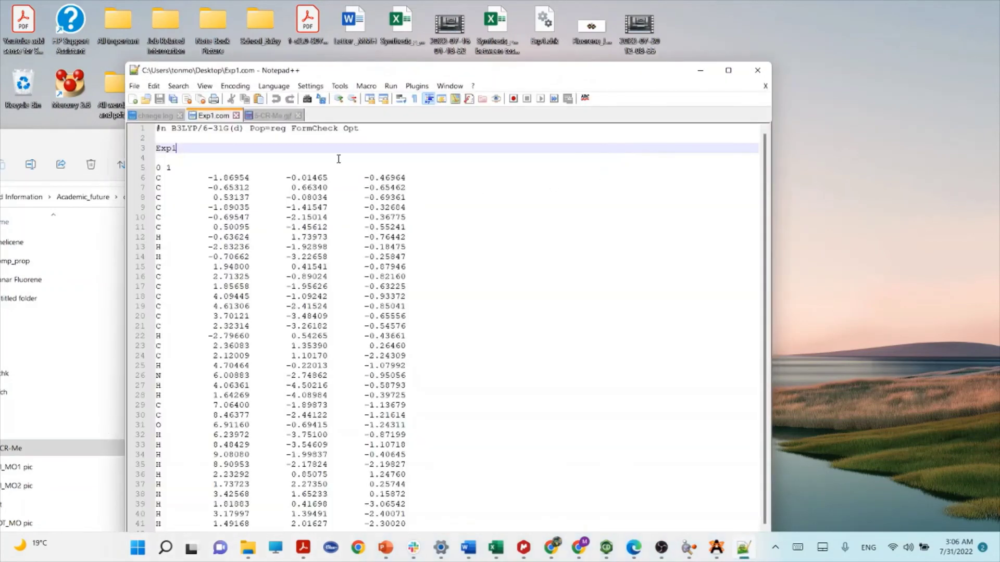
Step: Replace the route line in Exp1.com with the copied header block and add a blank line before the Exp1 title
{"action": "left_click_drag", "start_coordinate": [159, 128], "coordinate": [207, 143]}
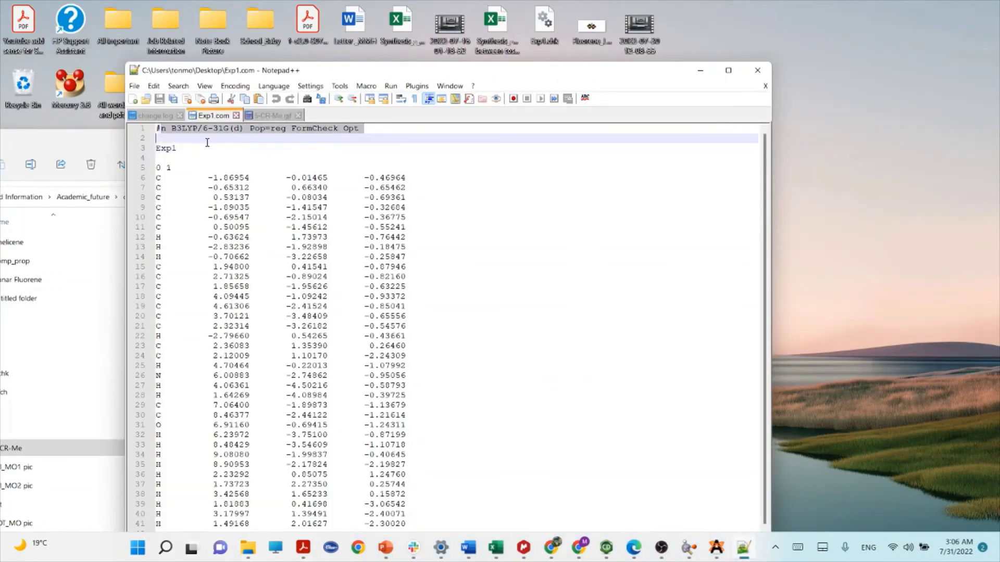
{"action": "left_click", "coordinate": [407, 151]}
{"action": "left_click_drag", "start_coordinate": [390, 138], "coordinate": [156, 110]}
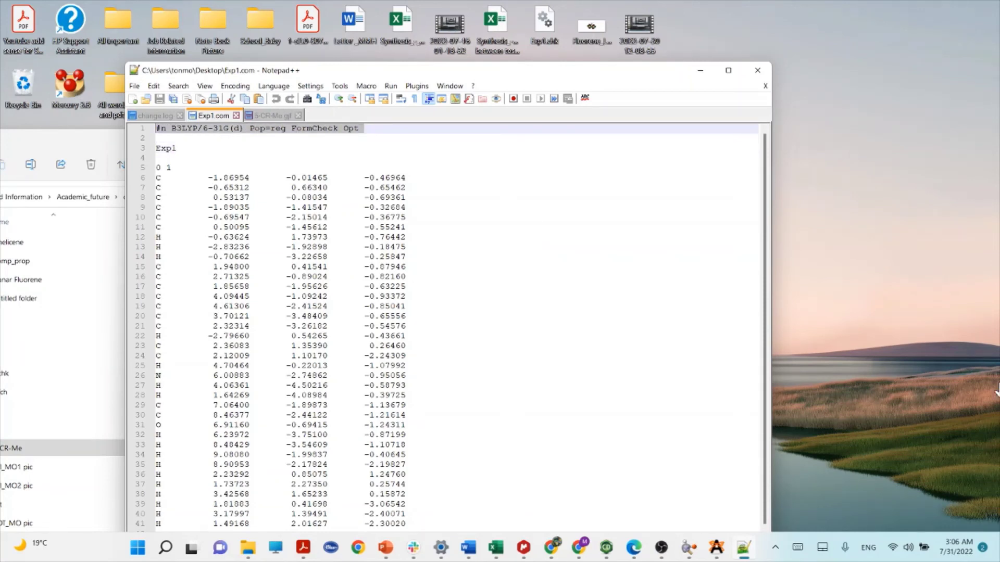
{"action": "key", "text": "ctrl+v"}
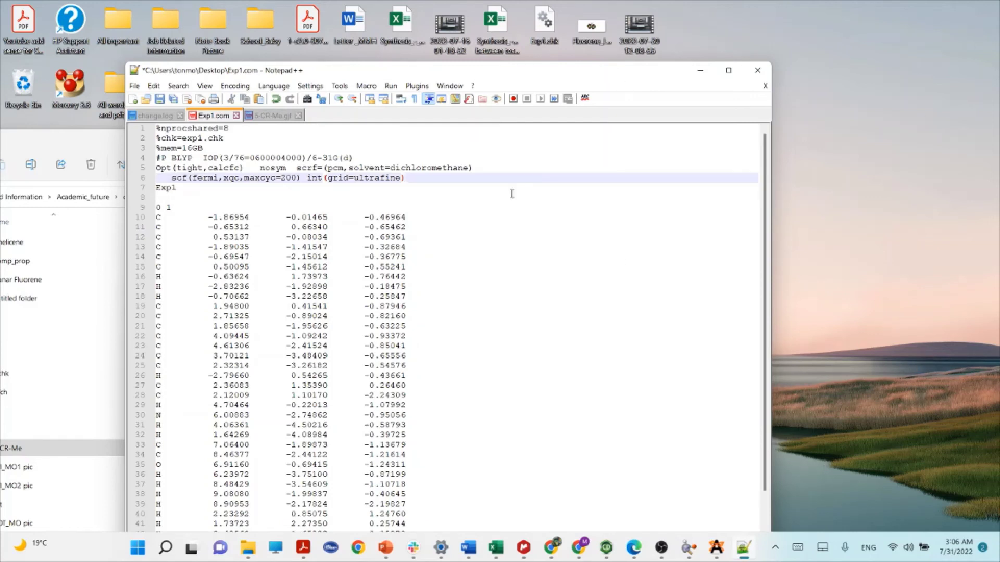
{"action": "key", "text": "Return"}
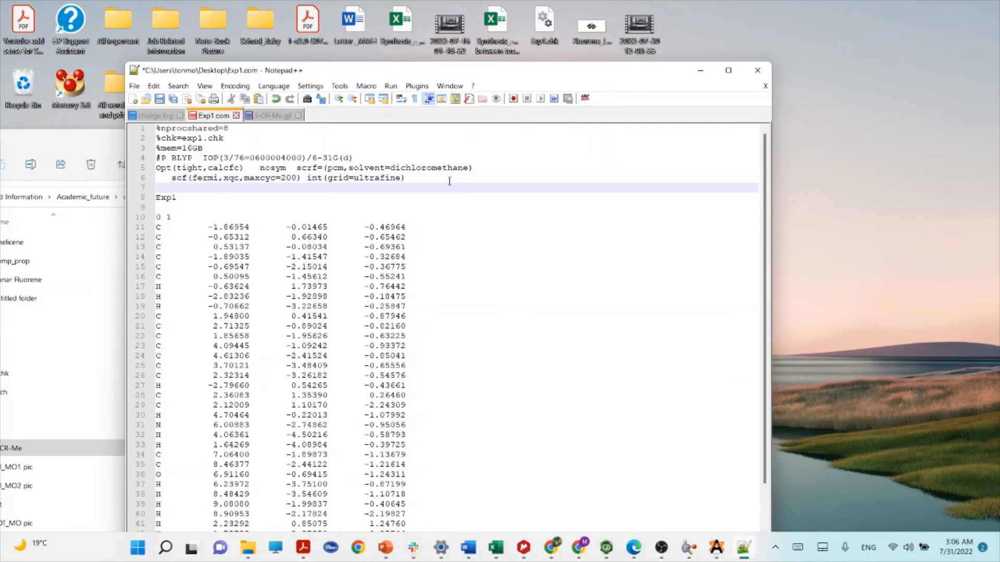
{"action": "left_click", "coordinate": [594, 276]}
{"action": "scroll", "coordinate": [571, 277], "scroll_direction": "down", "scroll_amount": 2}
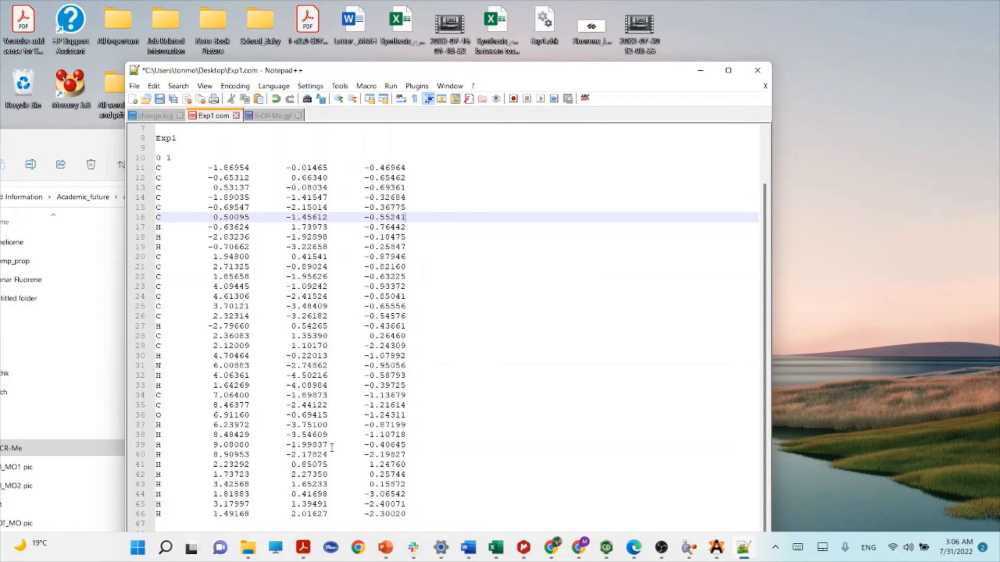
{"action": "left_click", "coordinate": [425, 522]}
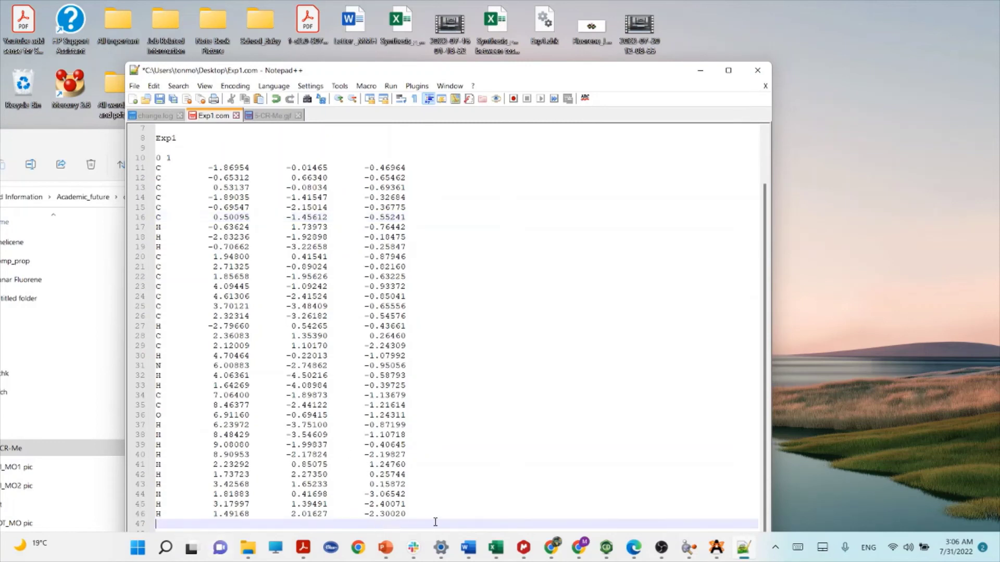
{"action": "left_click", "coordinate": [831, 287]}
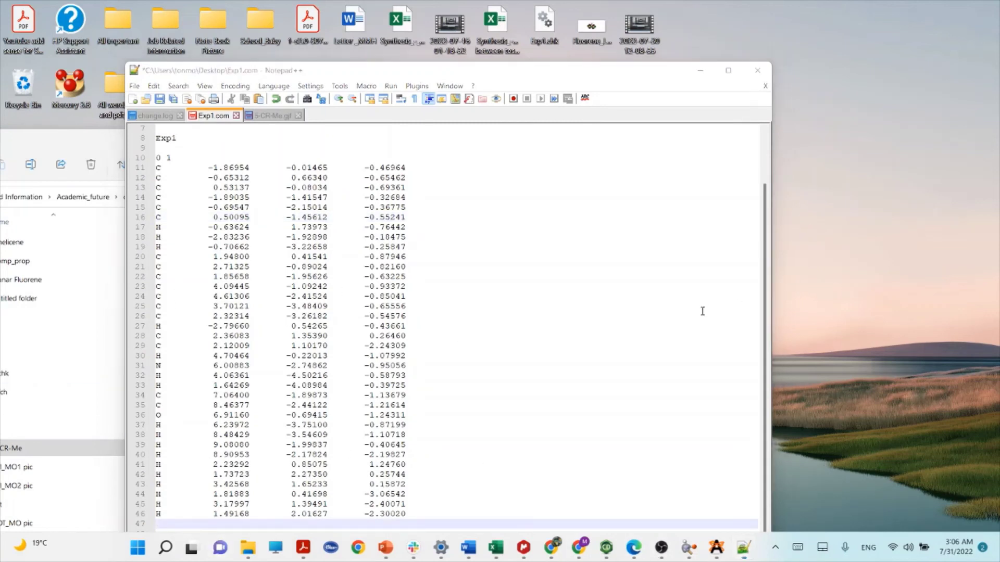
{"action": "left_click", "coordinate": [701, 76]}
{"action": "left_click_drag", "start_coordinate": [251, 148], "coordinate": [573, 161]}
{"action": "left_click_drag", "start_coordinate": [356, 46], "coordinate": [328, 86]}
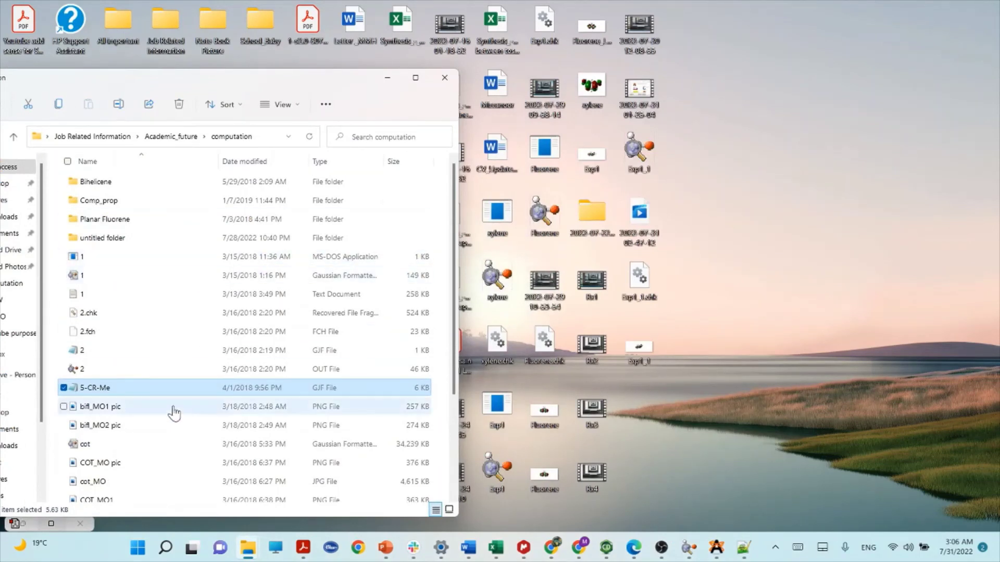
{"action": "right_click", "coordinate": [168, 392]}
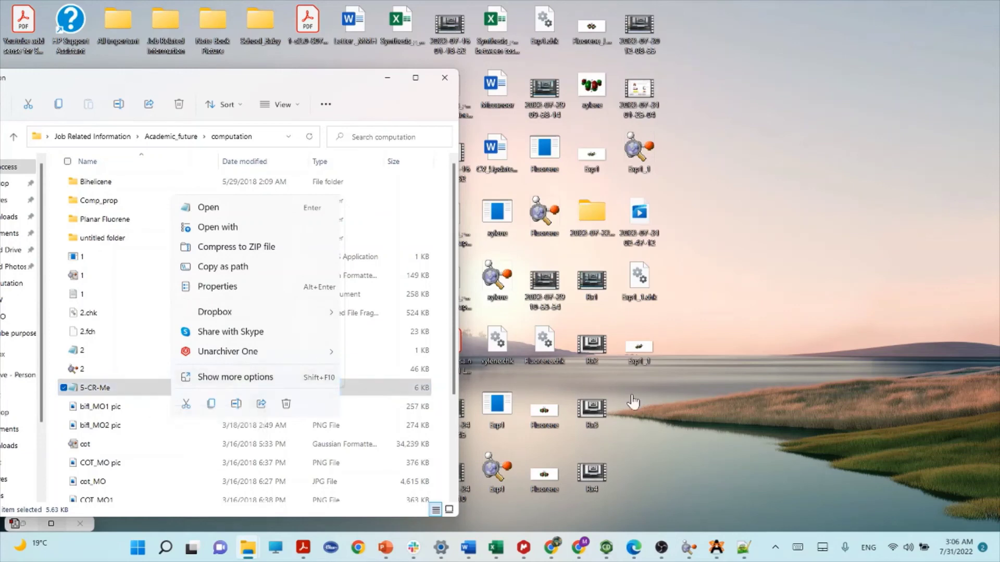
{"action": "left_click", "coordinate": [927, 408]}
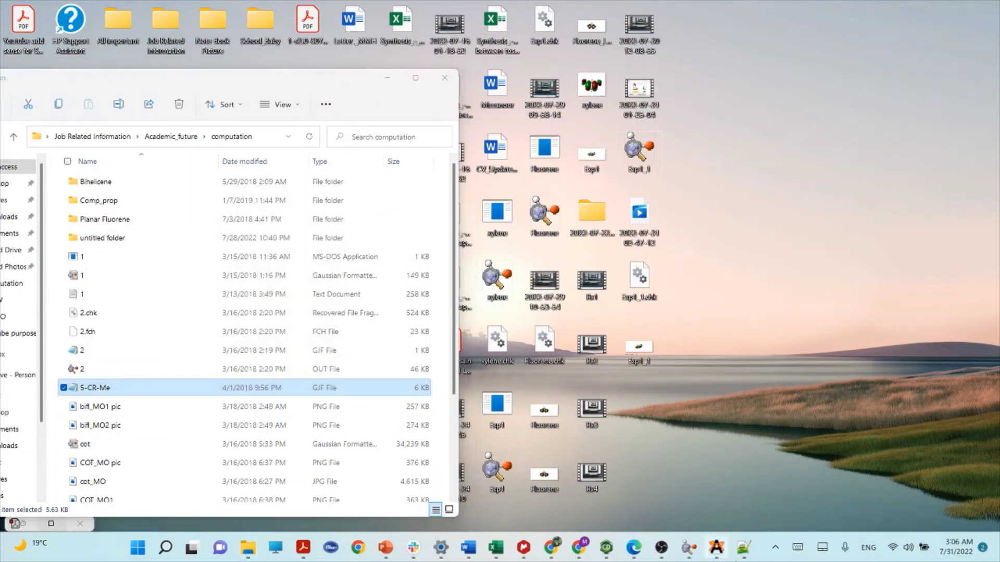
{"action": "left_click", "coordinate": [745, 550]}
Step: Save the edited Exp1.com input file and place its window beside the computation folder
{"action": "scroll", "coordinate": [237, 157], "scroll_direction": "up", "scroll_amount": 2}
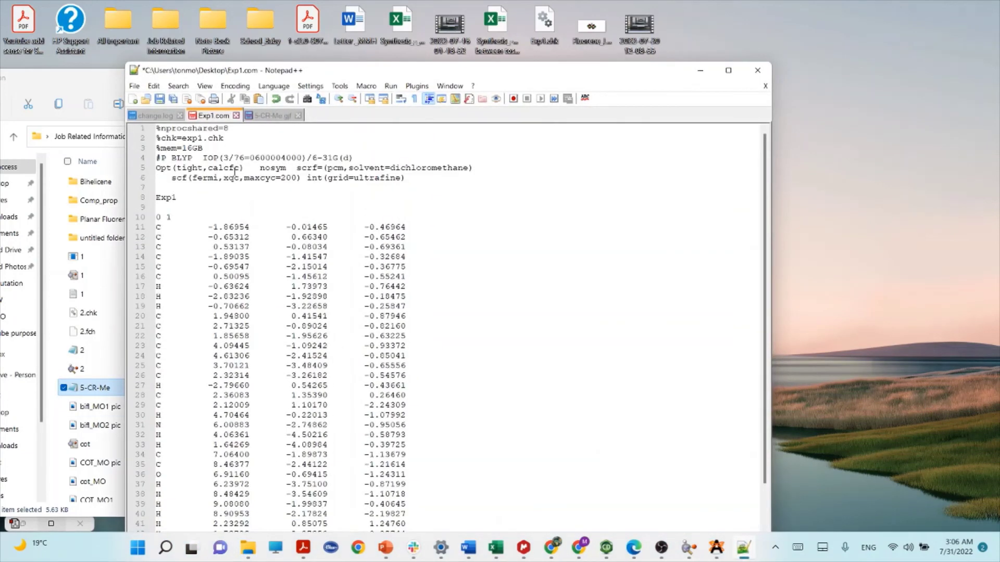
{"action": "scroll", "coordinate": [278, 181], "scroll_direction": "down", "scroll_amount": 2}
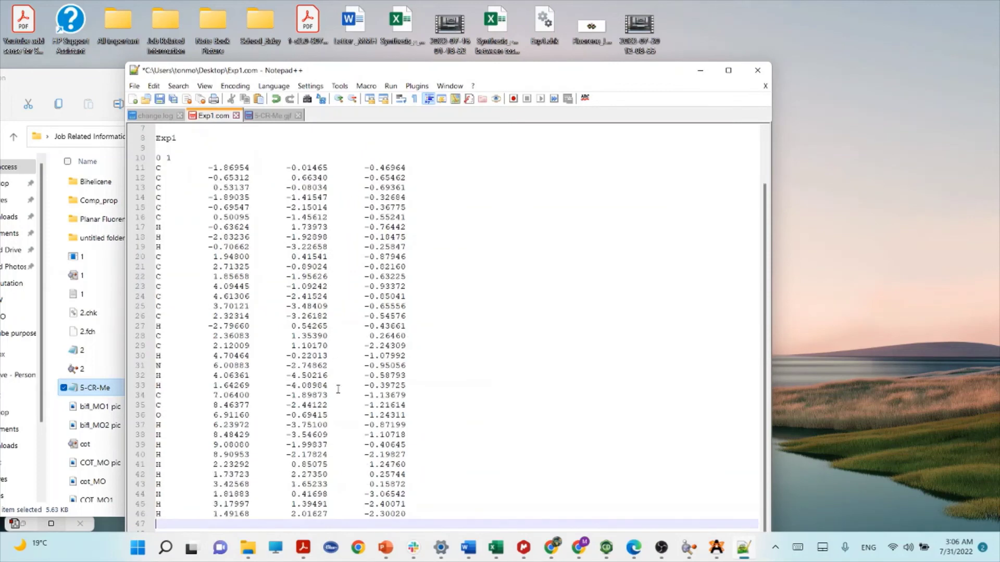
{"action": "left_click", "coordinate": [431, 472]}
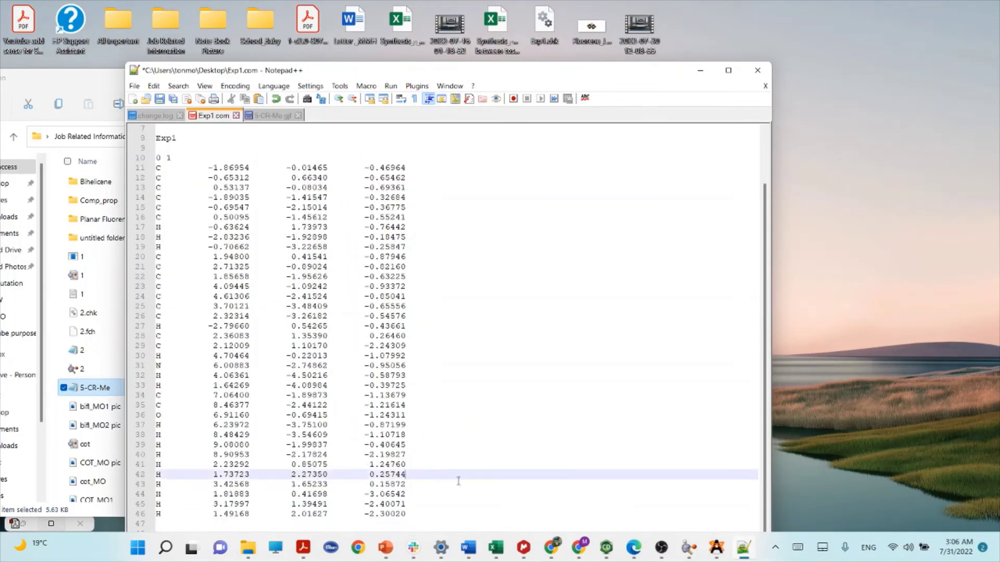
{"action": "left_click", "coordinate": [425, 520]}
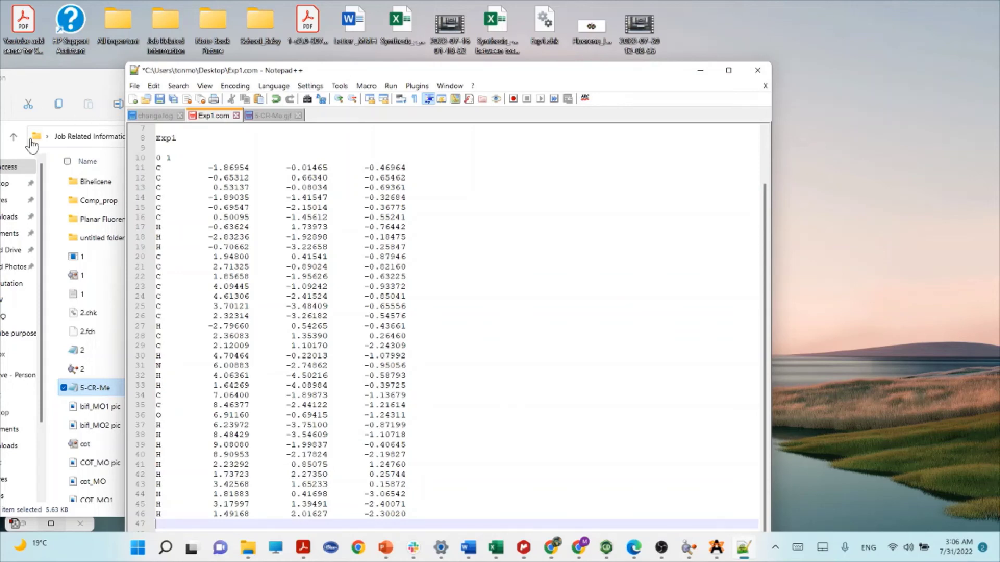
{"action": "left_click", "coordinate": [135, 86]}
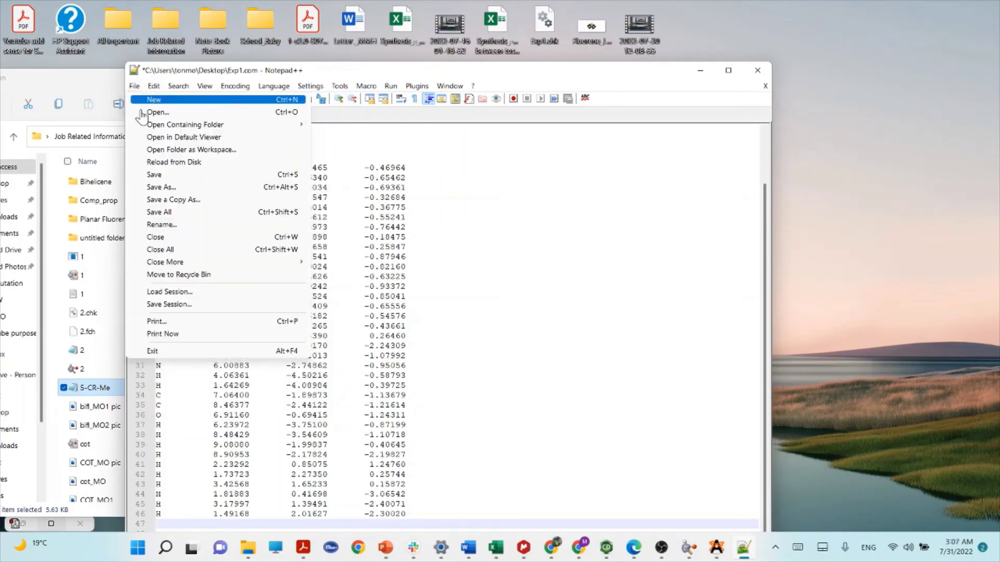
{"action": "left_click", "coordinate": [157, 176]}
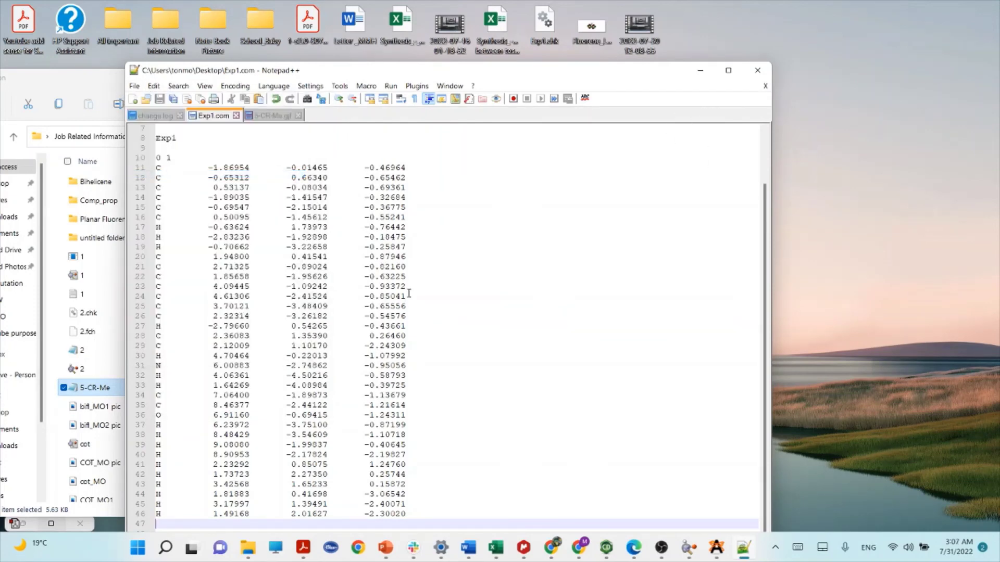
{"action": "scroll", "coordinate": [331, 200], "scroll_direction": "up", "scroll_amount": 3}
{"action": "left_click_drag", "start_coordinate": [603, 78], "coordinate": [770, 85]}
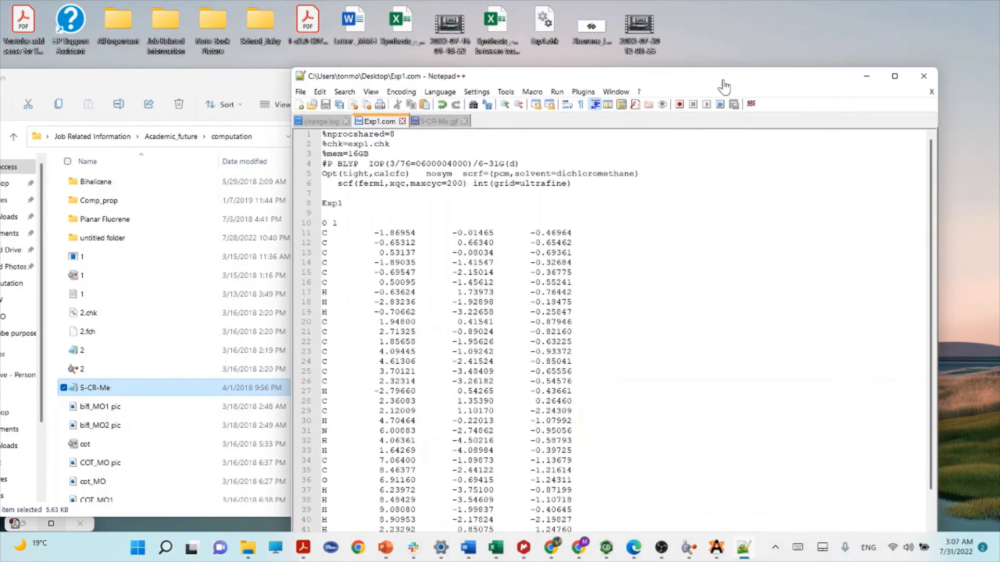
{"action": "left_click_drag", "start_coordinate": [722, 79], "coordinate": [733, 57]}
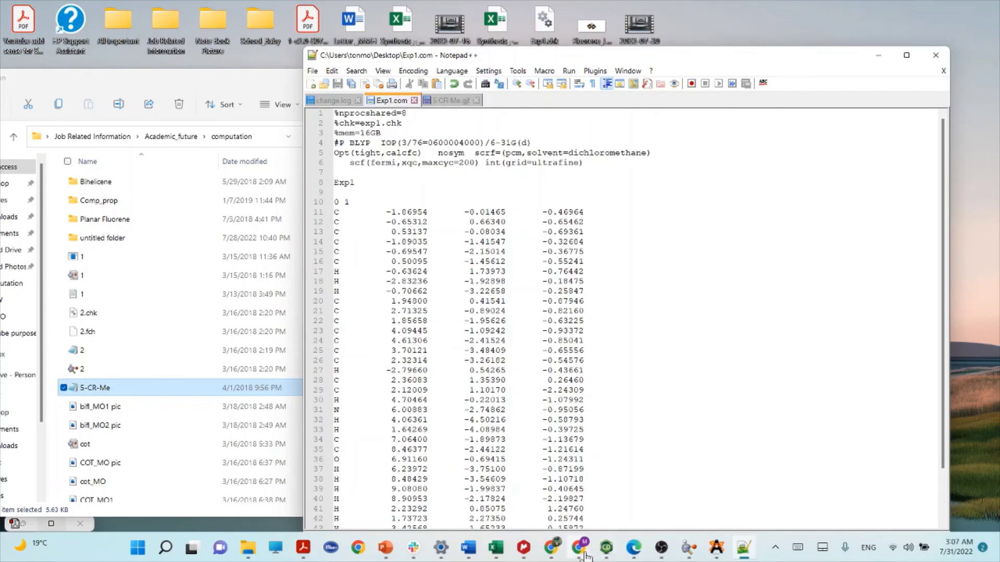
Step: Switch to the Chrome window with the Get Avogadro page and open the RSC article on α-arylation of ketones
{"action": "mouse_move", "coordinate": [580, 553]}
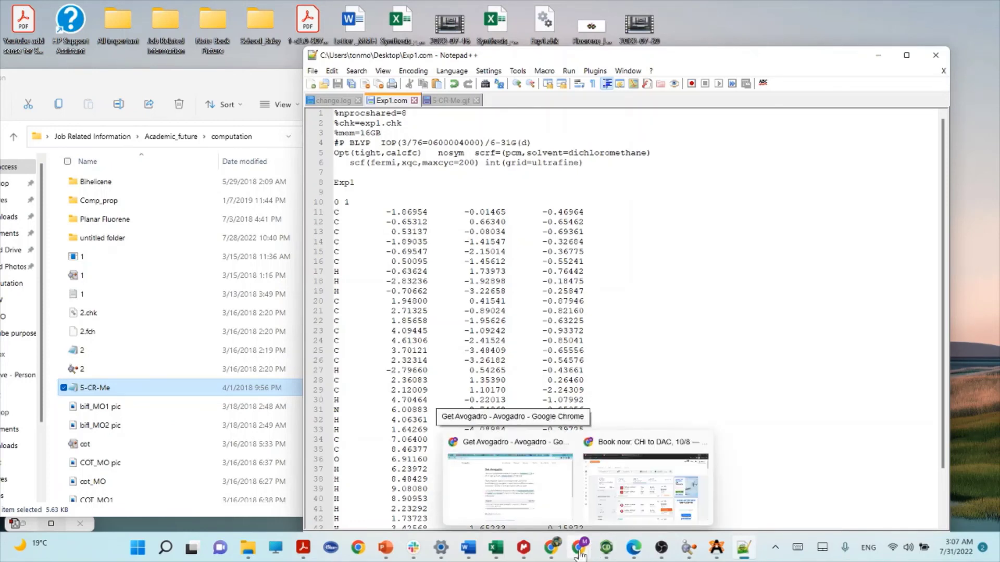
{"action": "mouse_move", "coordinate": [659, 510]}
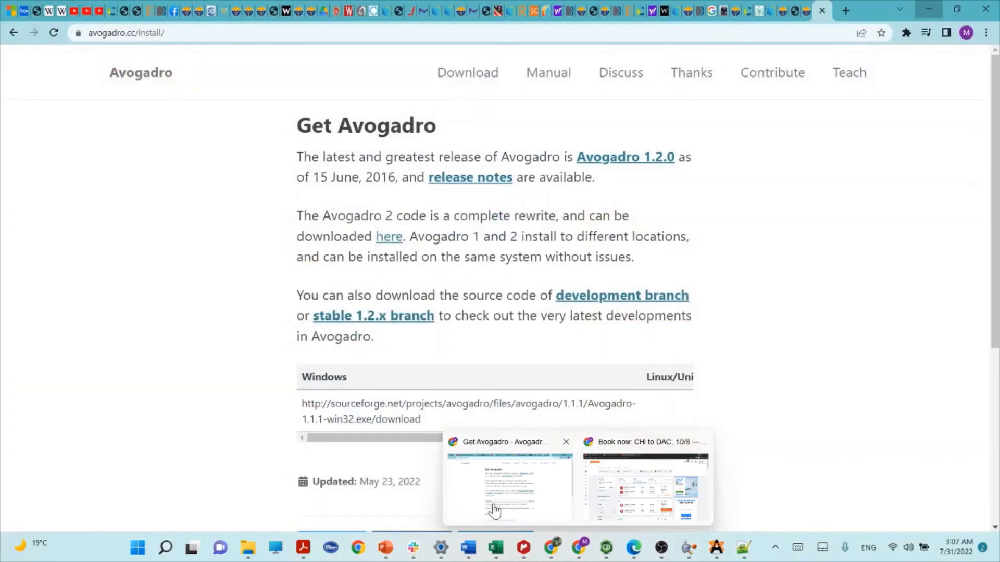
{"action": "left_click", "coordinate": [500, 505]}
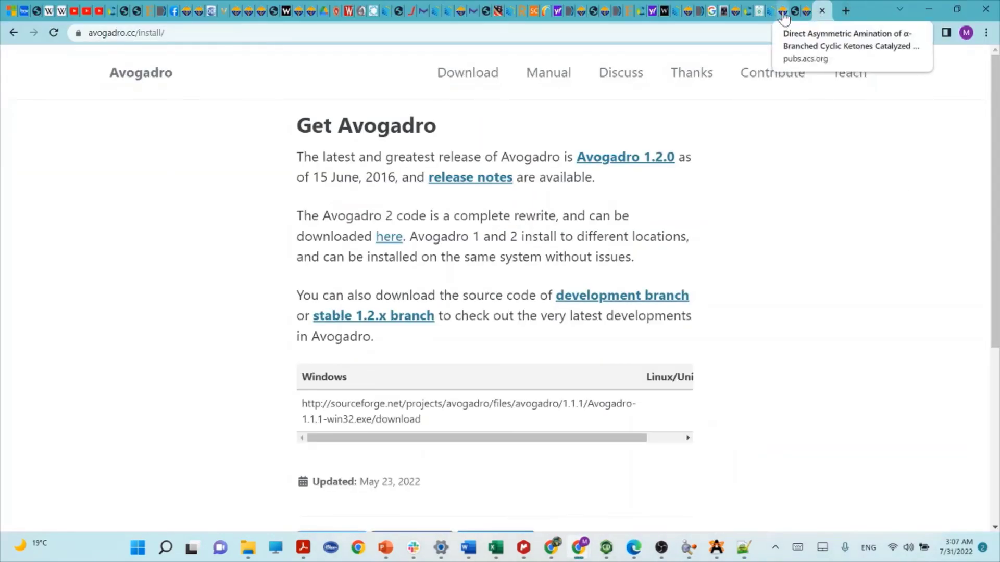
{"action": "left_click", "coordinate": [110, 15]}
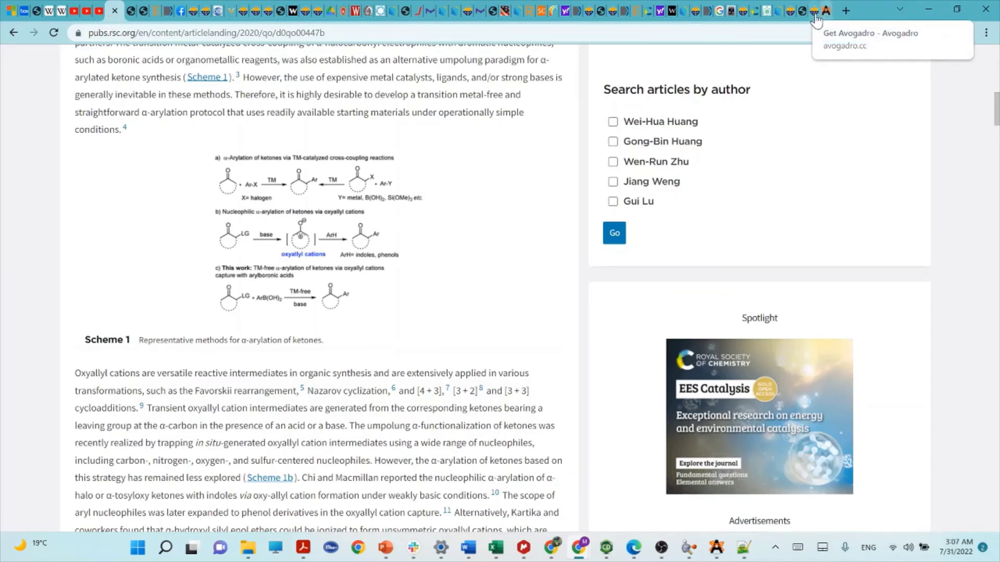
Step: Open the Google home page in a new browser tab
{"action": "left_click", "coordinate": [755, 16]}
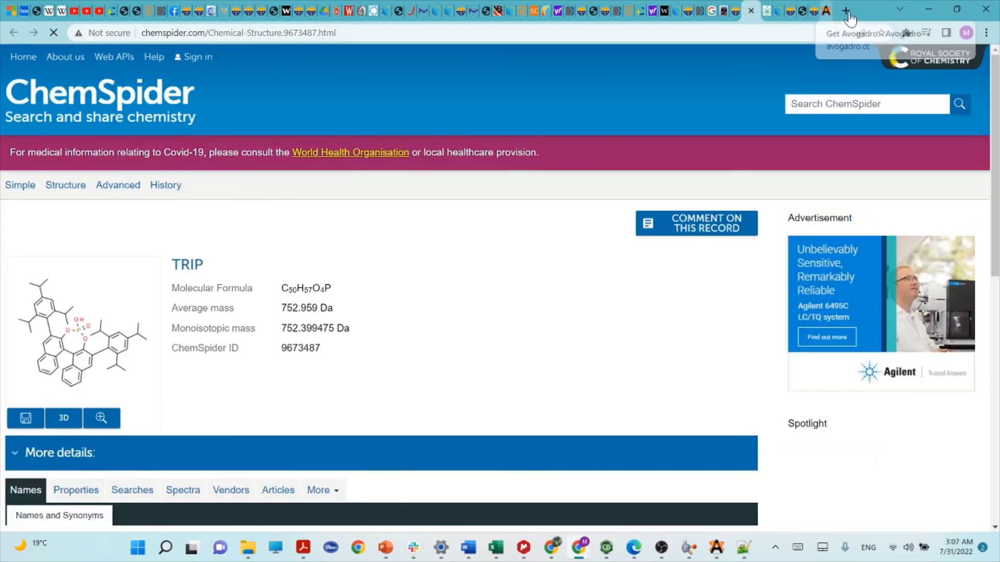
{"action": "left_click", "coordinate": [845, 10]}
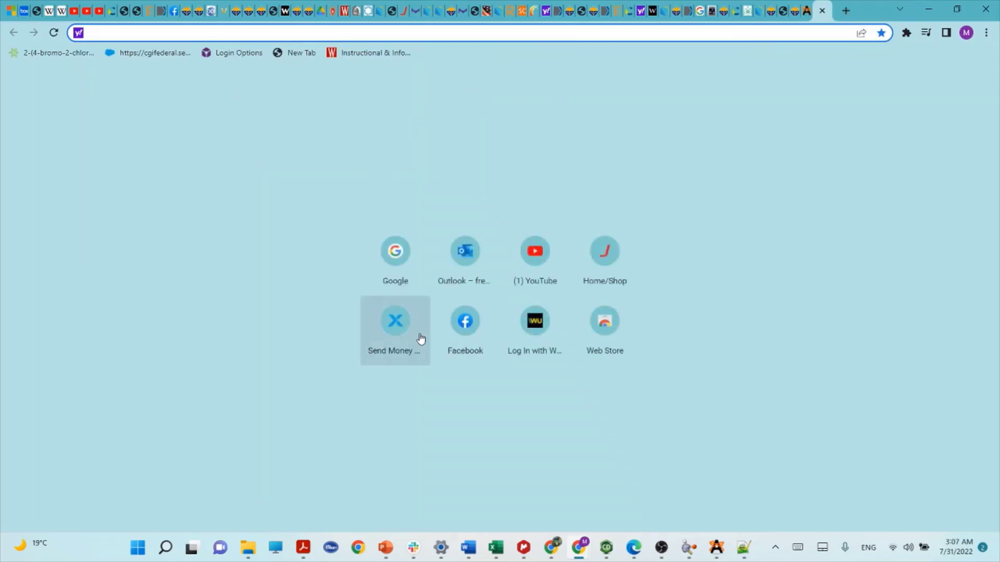
{"action": "left_click", "coordinate": [391, 265]}
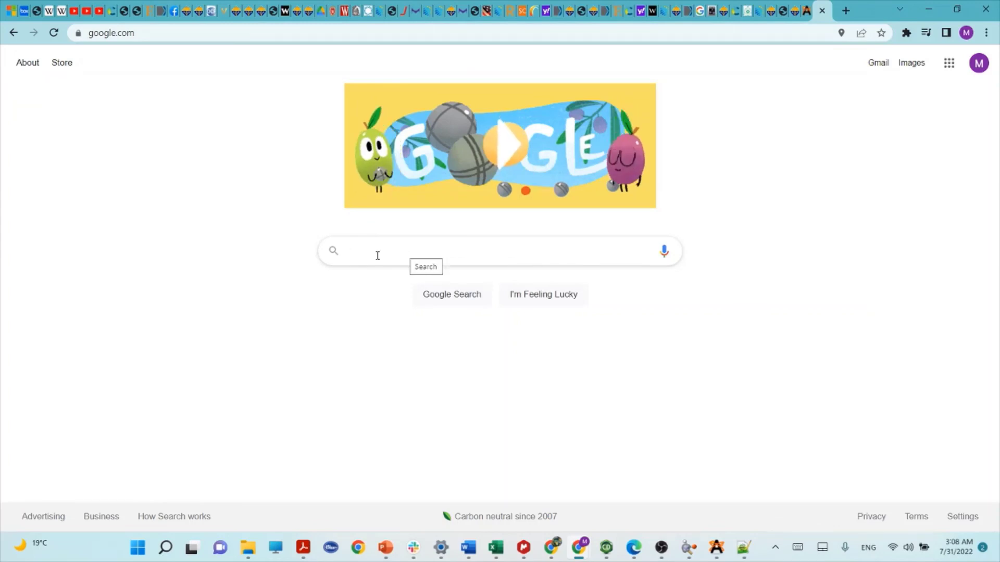
Step: Minimize the Chrome, Notepad++ and computation folder windows to clear the desktop
{"action": "left_click", "coordinate": [931, 12]}
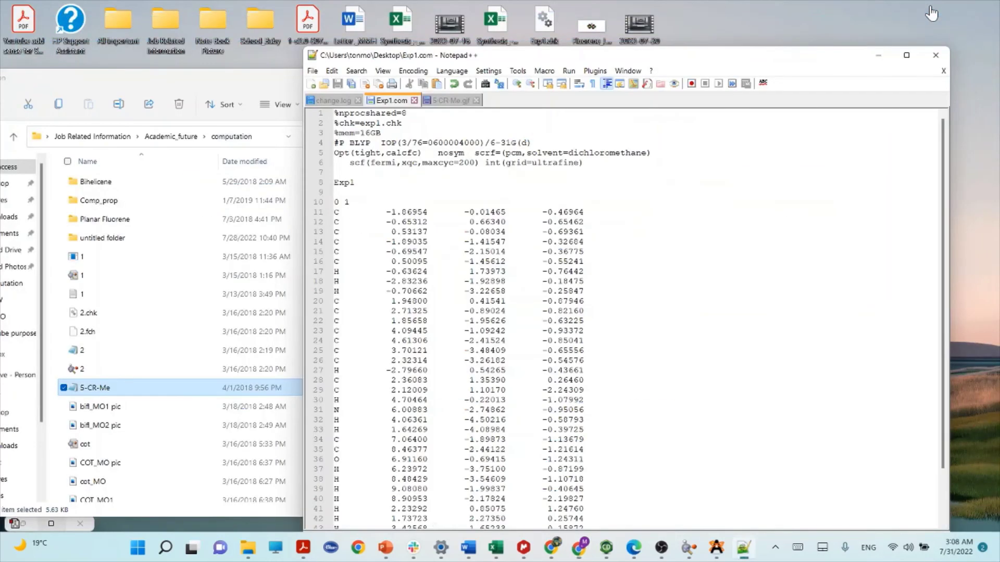
{"action": "left_click", "coordinate": [876, 62]}
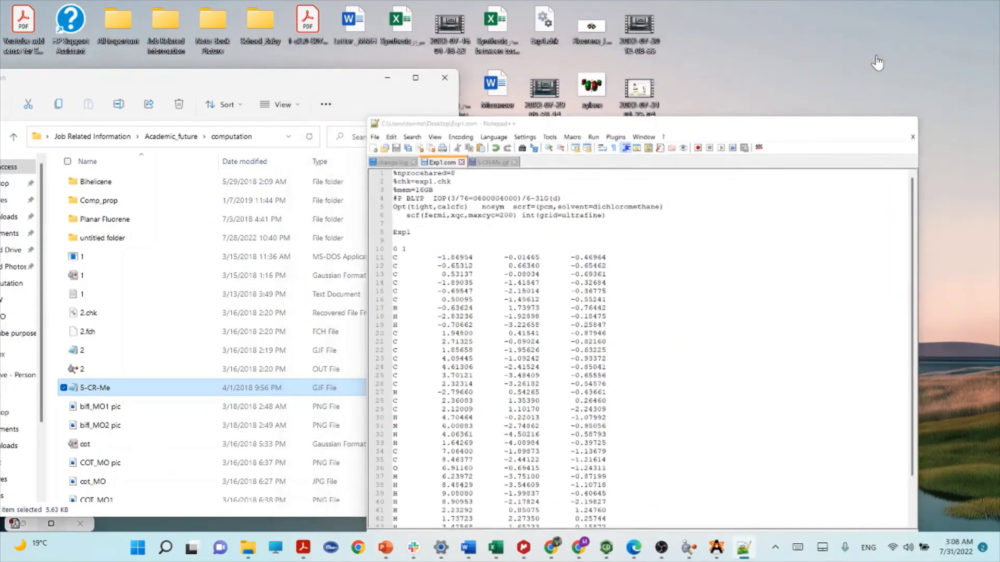
{"action": "left_click", "coordinate": [388, 79]}
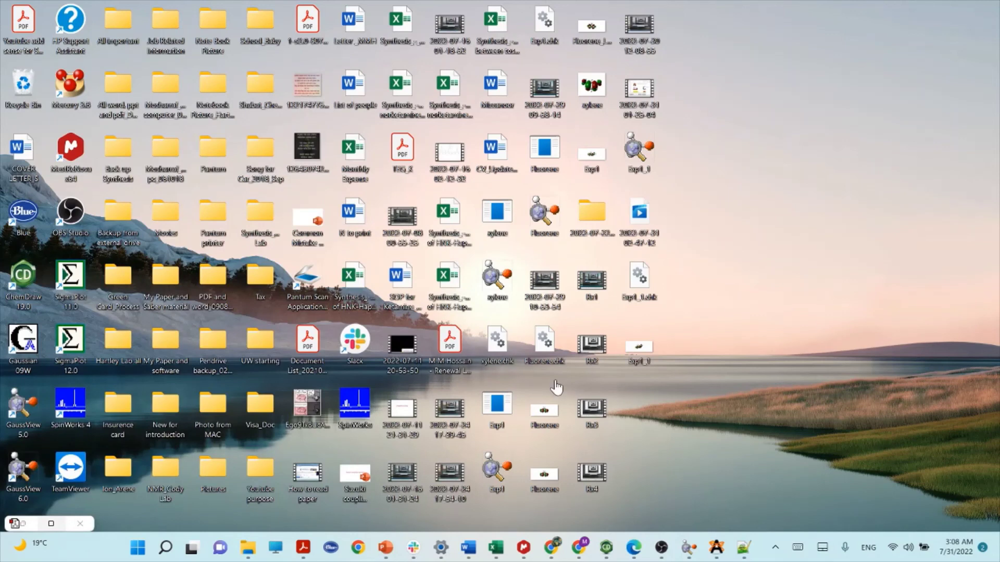
Step: Switch to the other Chrome window and look through its open articles on transient covalent bonds and the Scholl reaction
{"action": "left_click", "coordinate": [555, 552]}
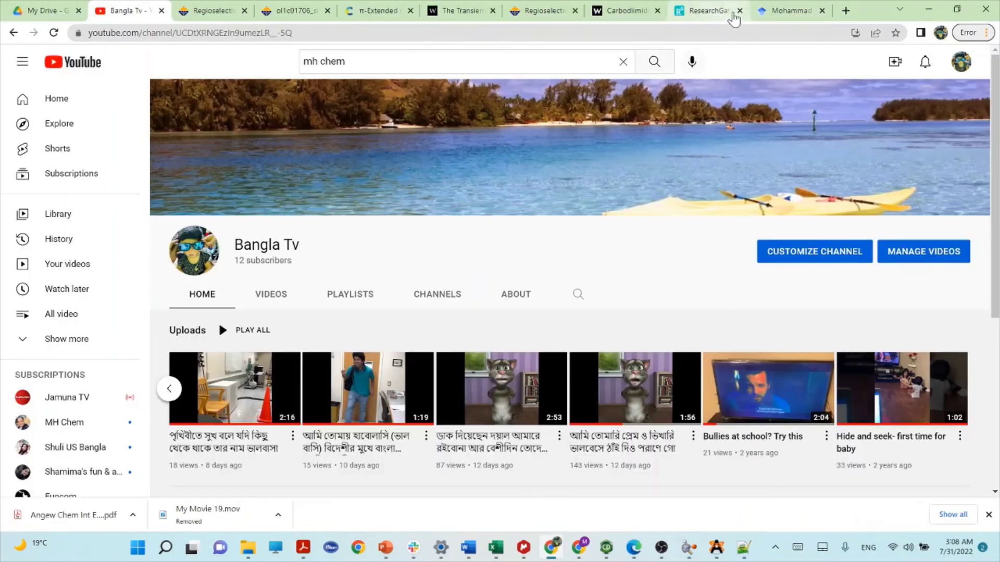
{"action": "left_click", "coordinate": [358, 11]}
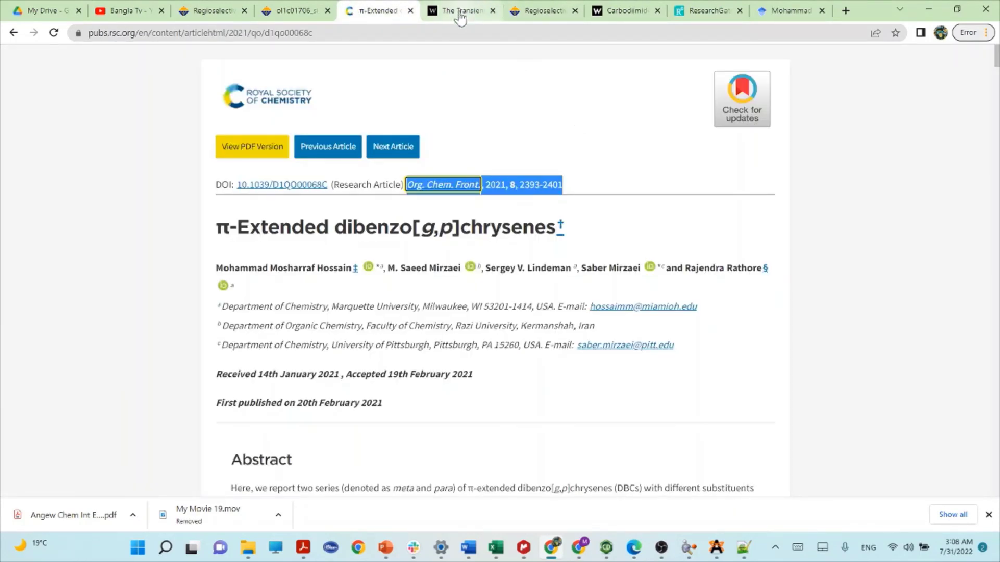
{"action": "left_click", "coordinate": [463, 18]}
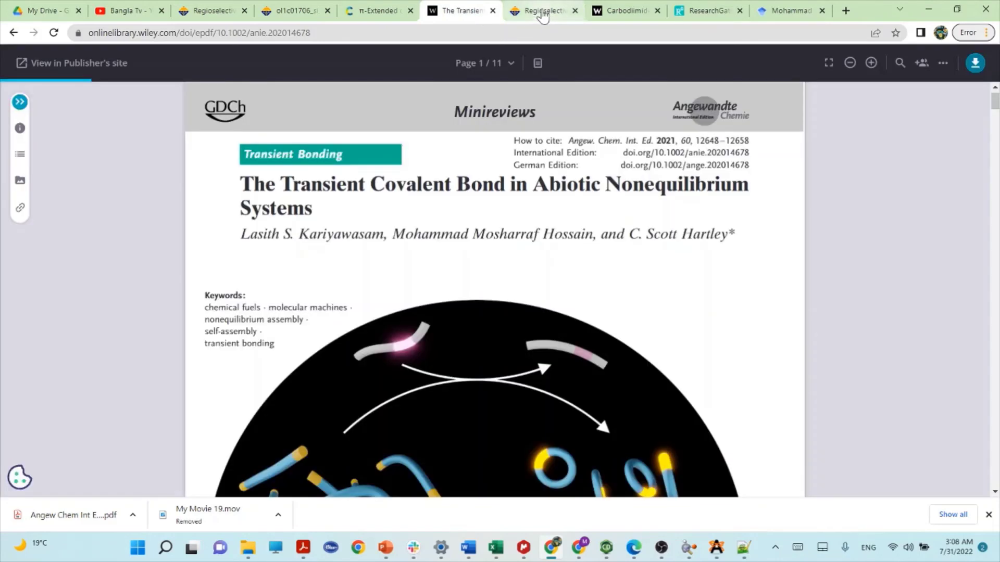
{"action": "left_click", "coordinate": [541, 13]}
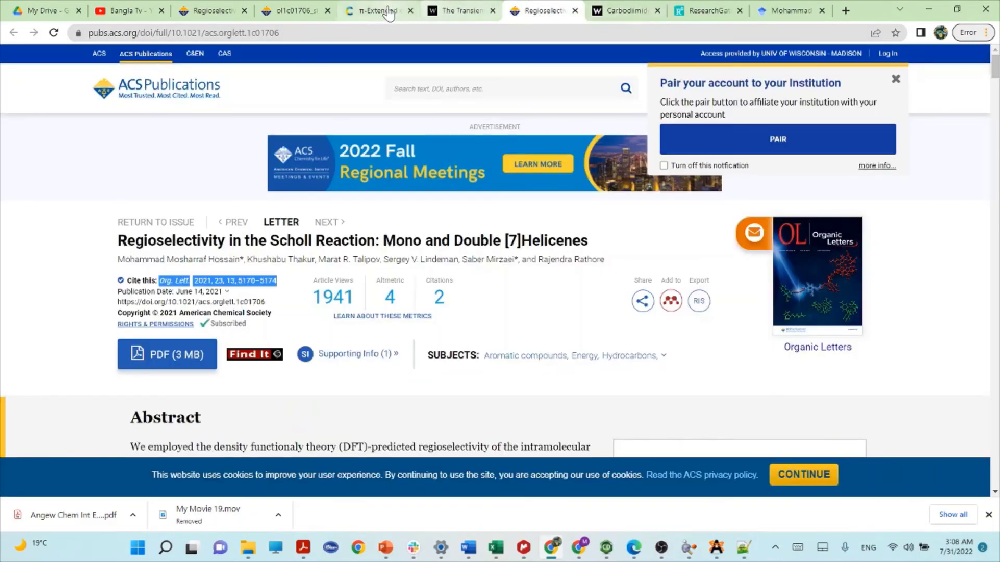
Step: Open the supplementary information PDF of the π-Extended dibenzo[g,p]chrysenes article through its DOI page
{"action": "left_click", "coordinate": [376, 11]}
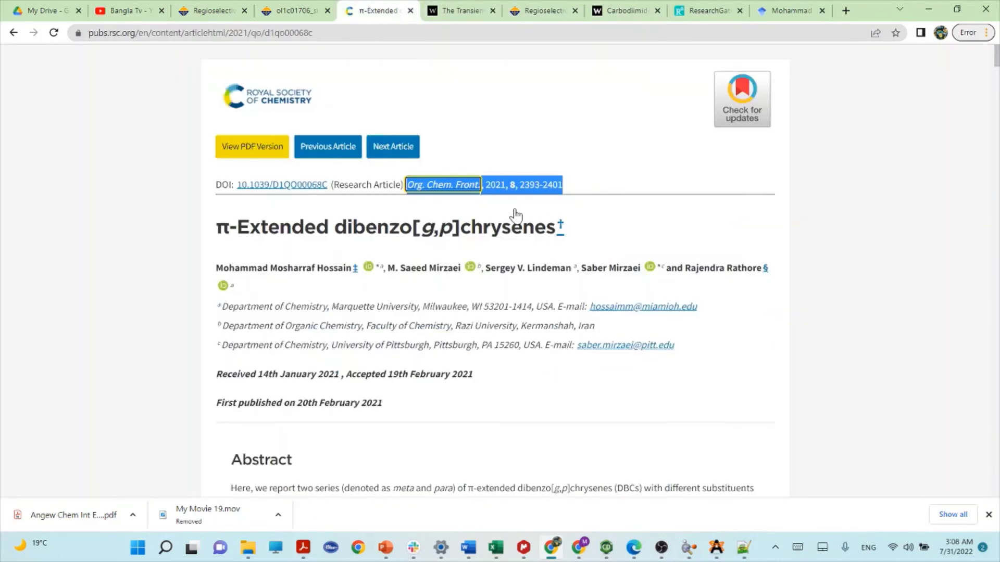
{"action": "scroll", "coordinate": [456, 238], "scroll_direction": "down", "scroll_amount": 15}
{"action": "scroll", "coordinate": [494, 252], "scroll_direction": "up", "scroll_amount": 15}
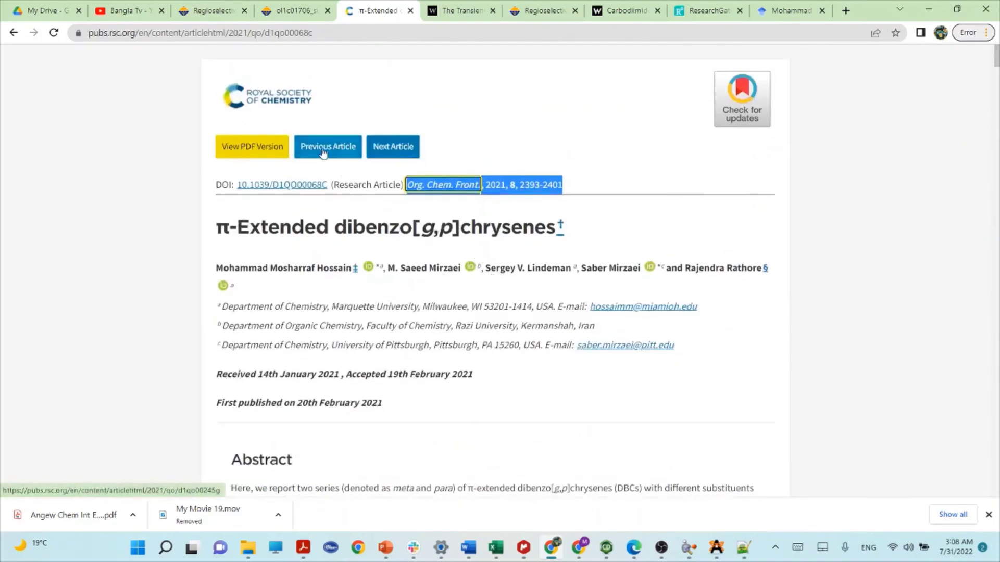
{"action": "left_click", "coordinate": [281, 186]}
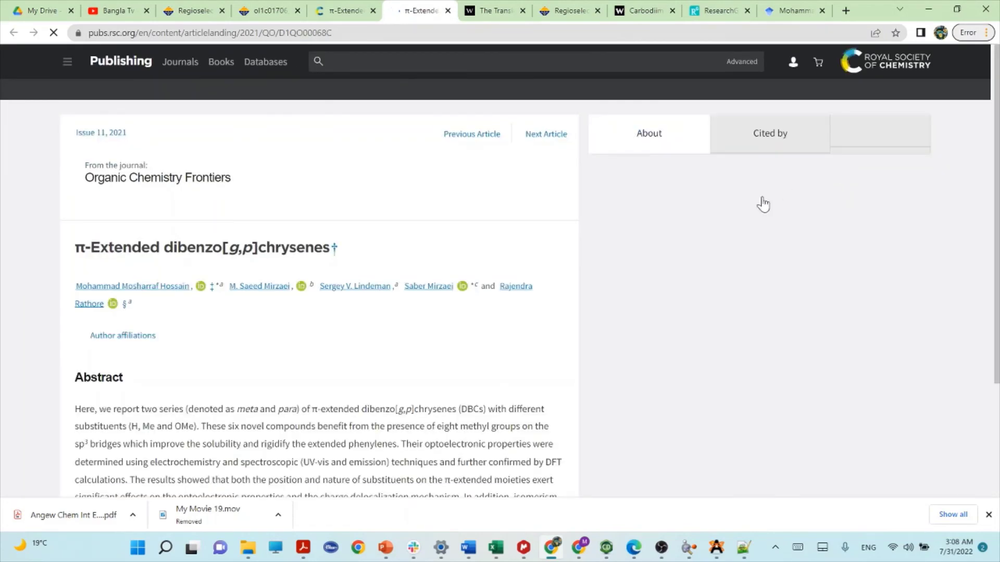
{"action": "left_click", "coordinate": [653, 345]}
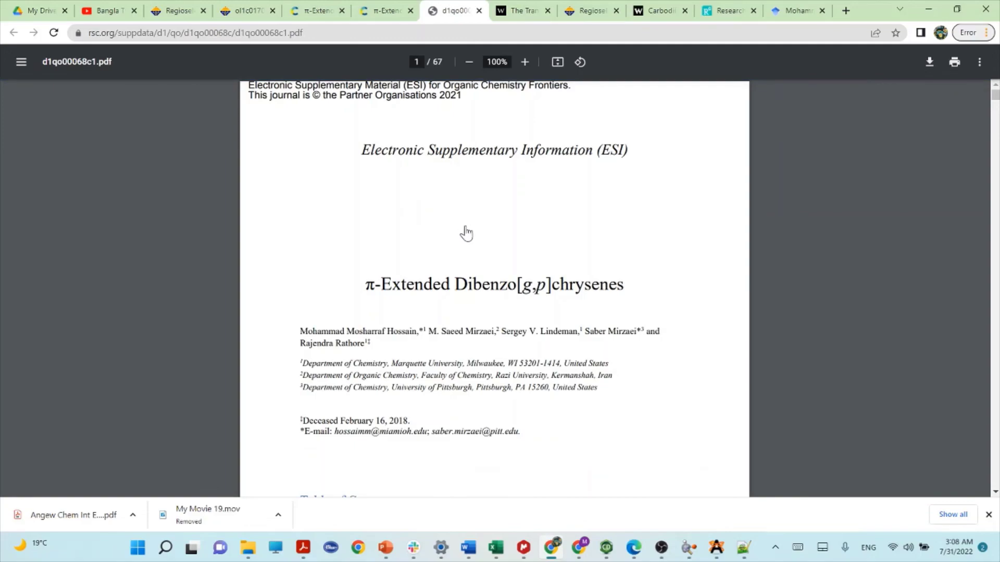
Step: Examine the supplementary PDF from the synthesis and NMR pages through to the computational section on coupling and reorganization energies
{"action": "scroll", "coordinate": [465, 229], "scroll_direction": "down", "scroll_amount": 20}
{"action": "scroll", "coordinate": [468, 234], "scroll_direction": "down", "scroll_amount": 20}
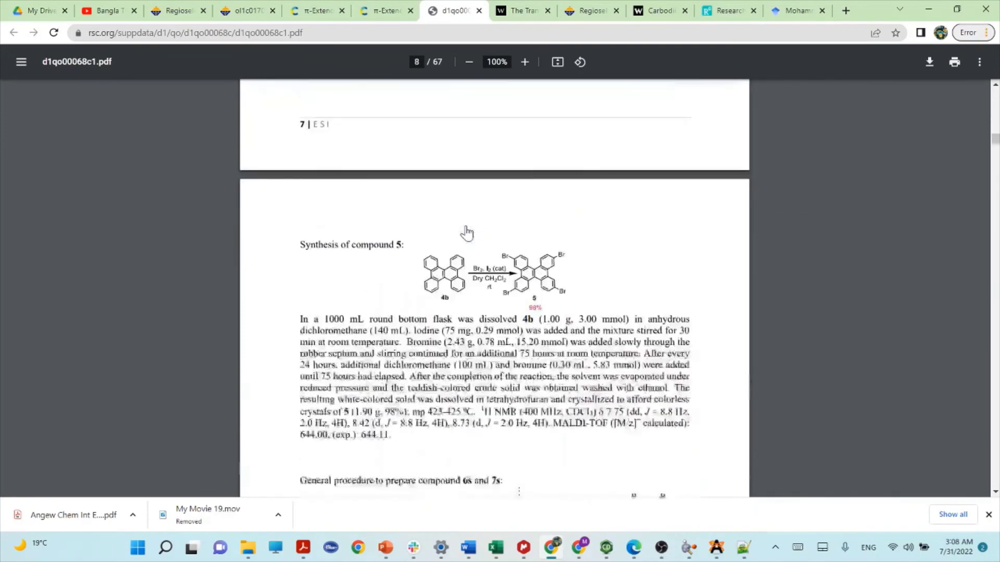
{"action": "scroll", "coordinate": [467, 233], "scroll_direction": "down", "scroll_amount": 20}
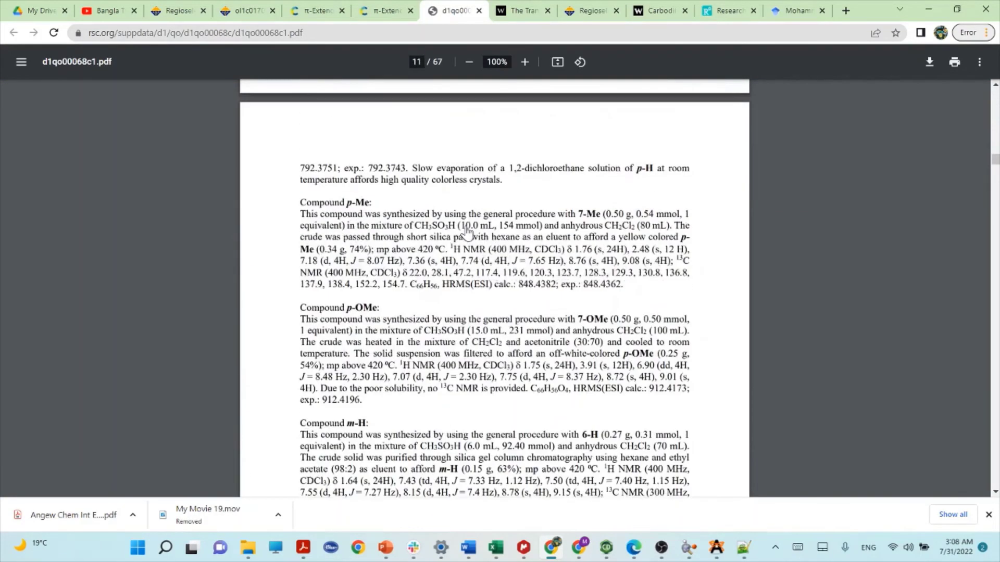
{"action": "scroll", "coordinate": [467, 233], "scroll_direction": "down", "scroll_amount": 20}
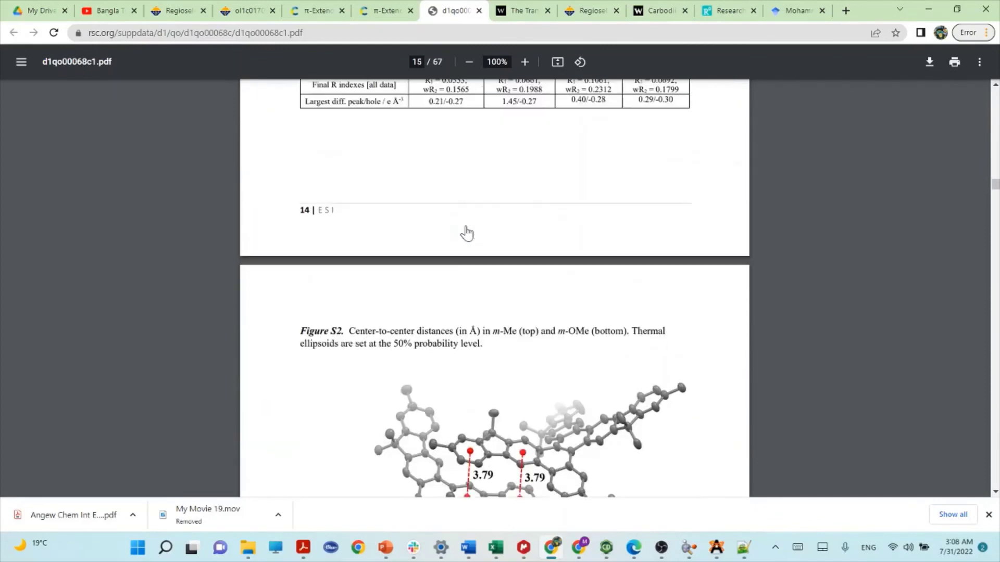
{"action": "scroll", "coordinate": [467, 234], "scroll_direction": "down", "scroll_amount": 20}
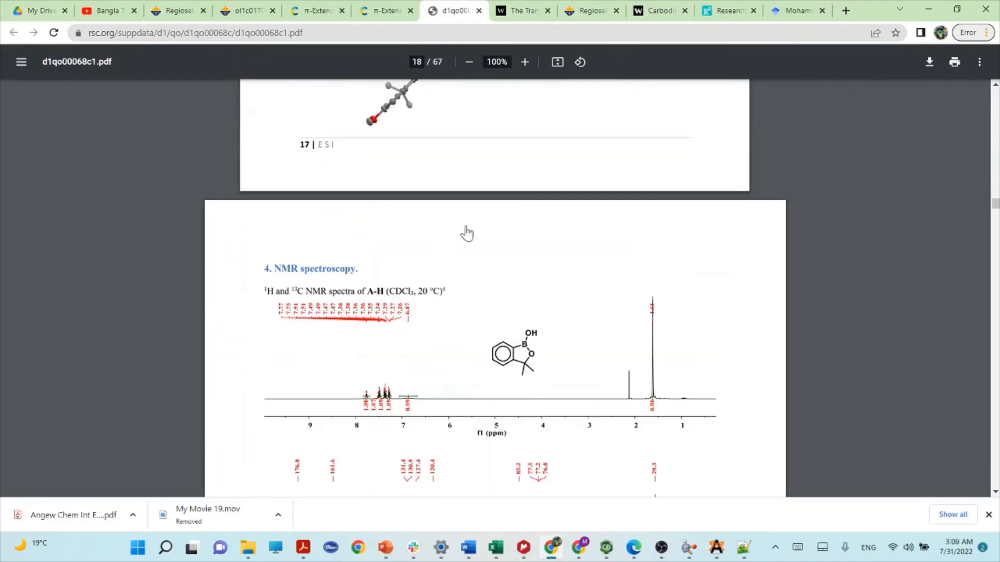
{"action": "scroll", "coordinate": [467, 233], "scroll_direction": "down", "scroll_amount": 20}
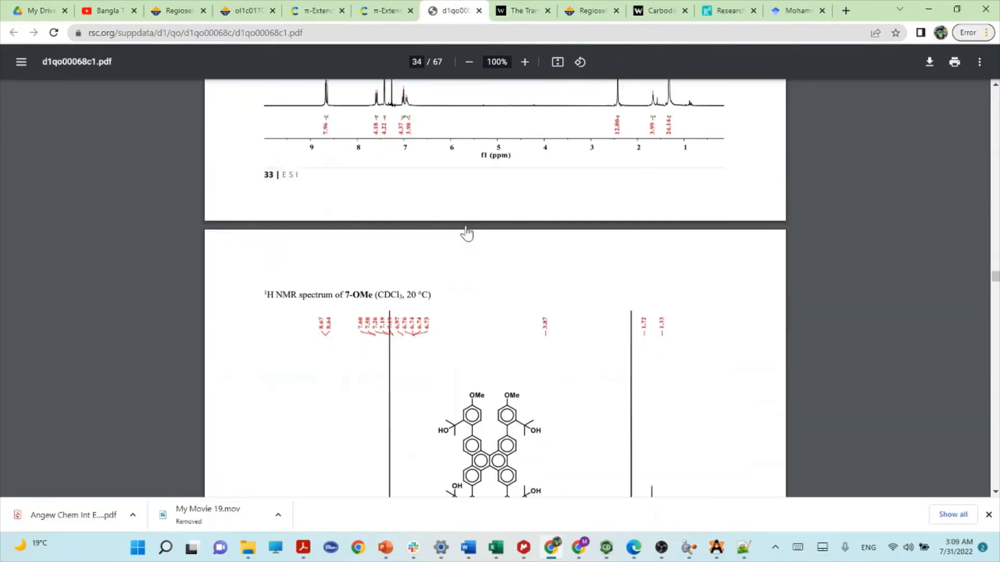
{"action": "scroll", "coordinate": [467, 233], "scroll_direction": "up", "scroll_amount": 15}
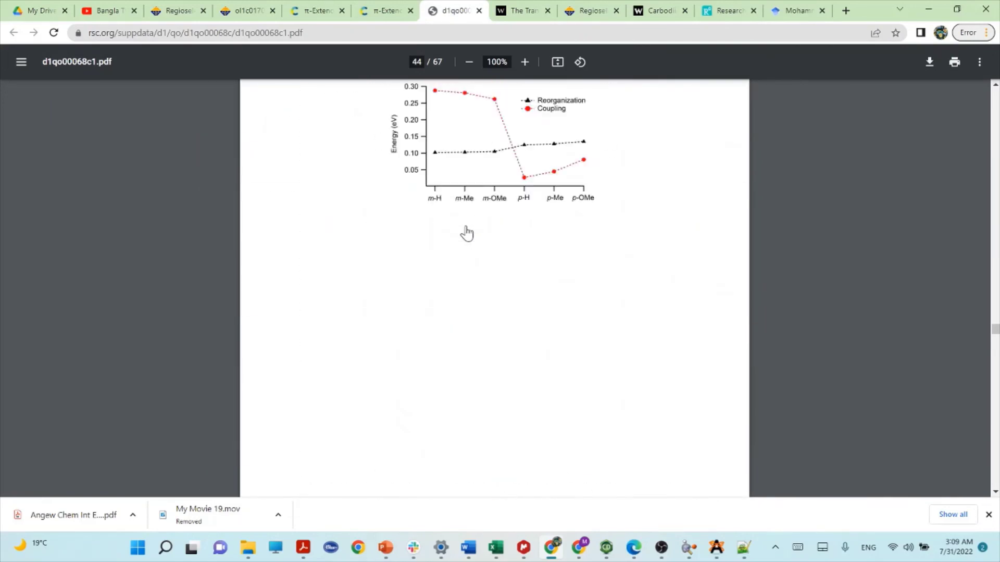
{"action": "scroll", "coordinate": [467, 235], "scroll_direction": "up", "scroll_amount": 10}
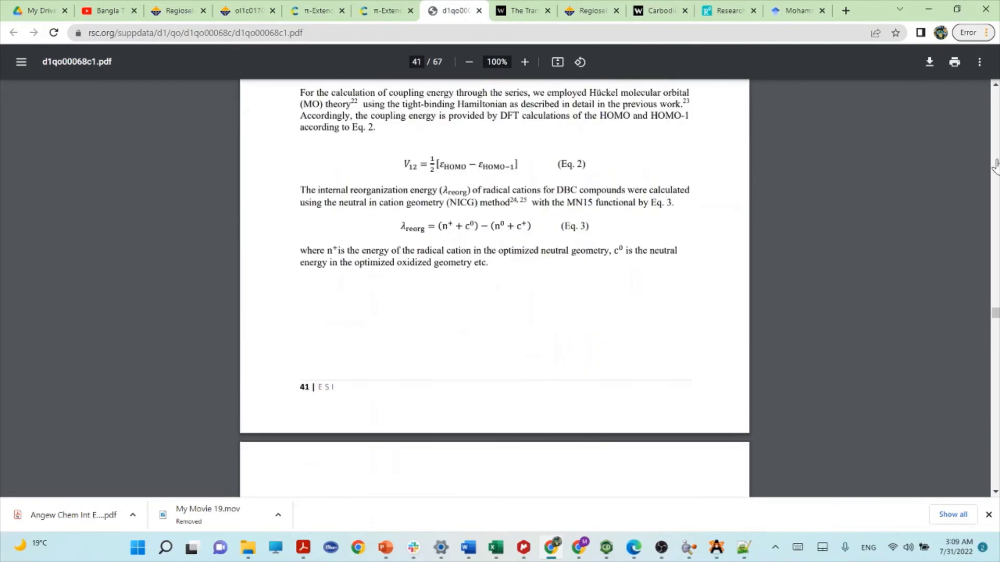
Step: Examine the functionals compared in Table S2 and the basis set and solvent model named in its caption
{"action": "scroll", "coordinate": [992, 317], "scroll_direction": "down", "scroll_amount": 5}
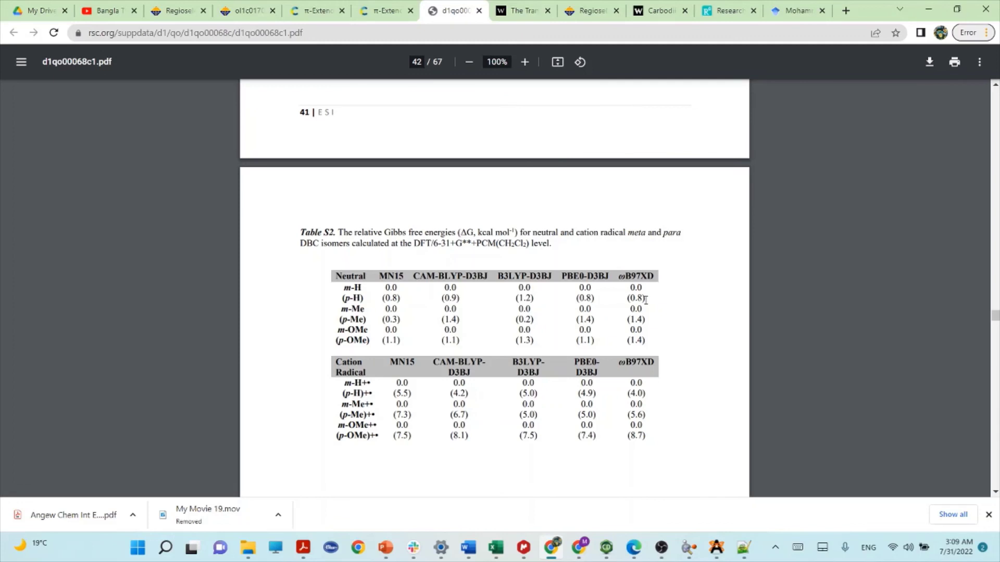
{"action": "left_click_drag", "start_coordinate": [434, 246], "coordinate": [450, 248]}
{"action": "left_click", "coordinate": [408, 252]}
{"action": "scroll", "coordinate": [546, 296], "scroll_direction": "up", "scroll_amount": 5}
{"action": "scroll", "coordinate": [556, 302], "scroll_direction": "down", "scroll_amount": 5}
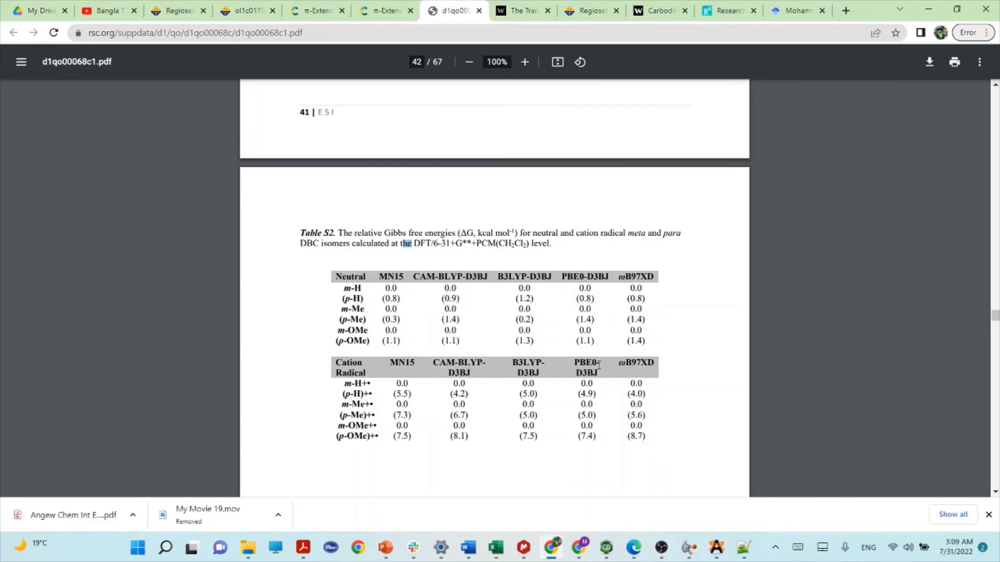
Step: Switch to Exp1.com in Notepad++ to review its route section and coordinates, and minimize it along with the Chrome window
{"action": "left_click", "coordinate": [743, 547]}
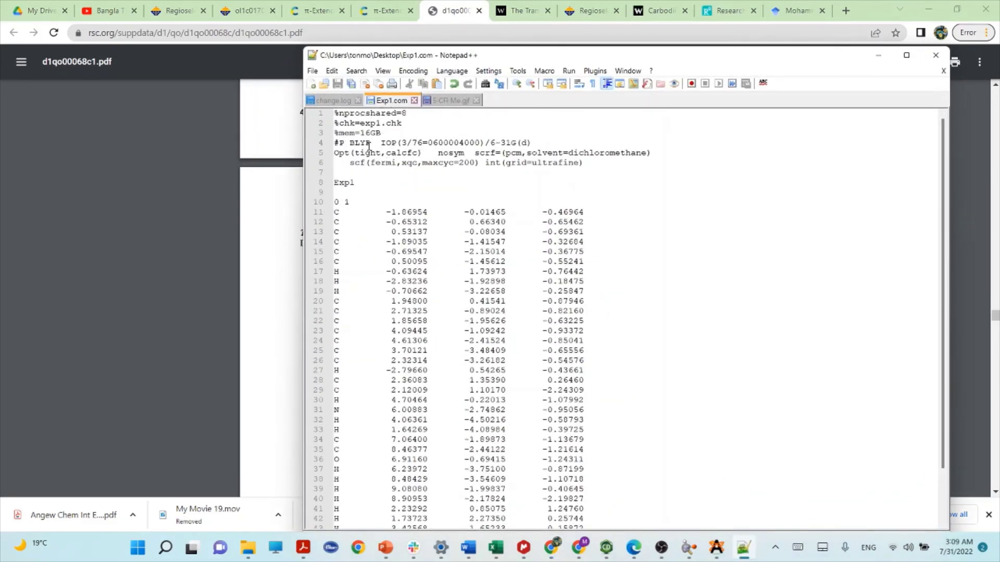
{"action": "scroll", "coordinate": [507, 265], "scroll_direction": "down", "scroll_amount": 2}
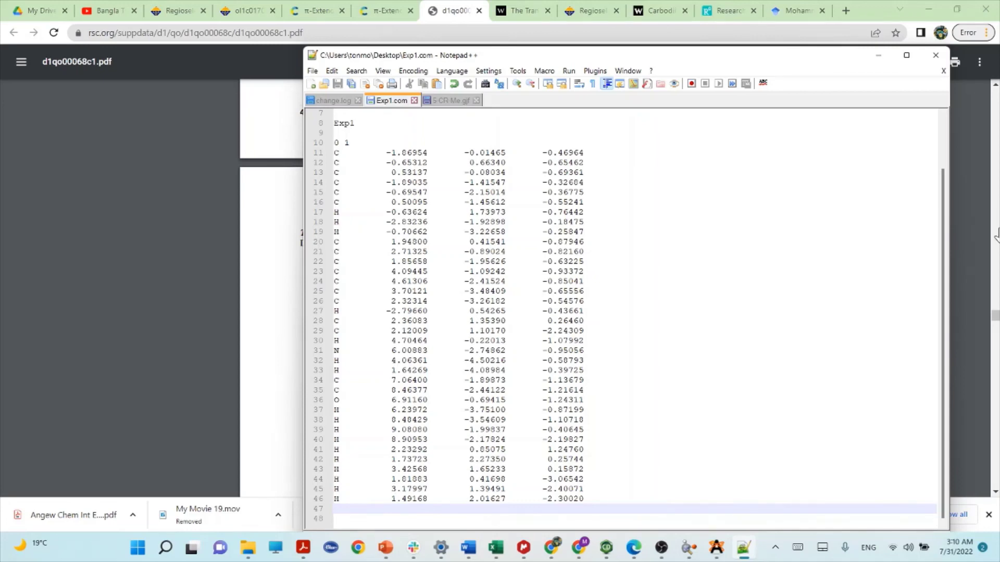
{"action": "left_click", "coordinate": [878, 60]}
{"action": "left_click", "coordinate": [929, 9]}
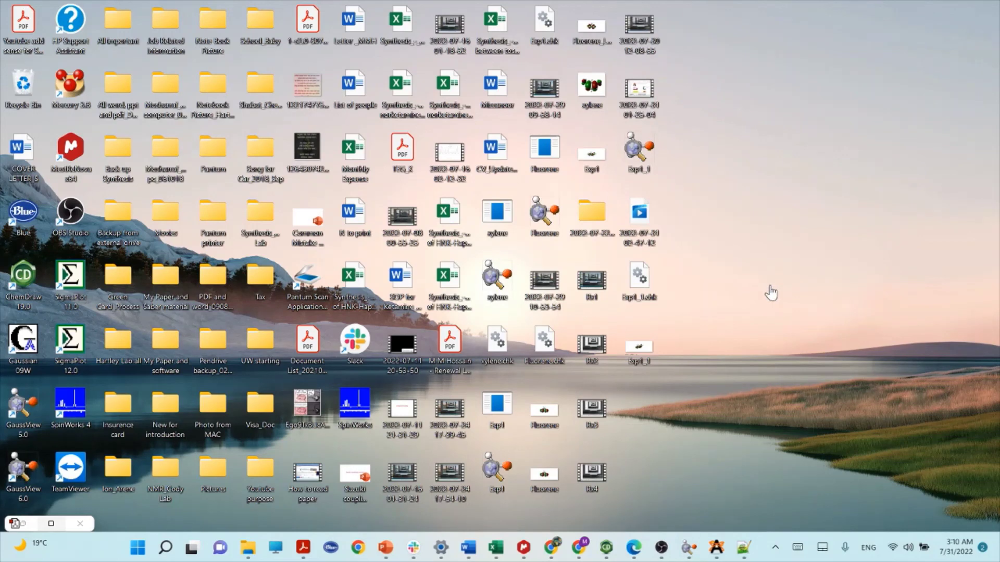
Step: Switch to GaussView, bring up the Exp1_1.out molecule and display its molecular orbitals dialog
{"action": "mouse_move", "coordinate": [688, 548]}
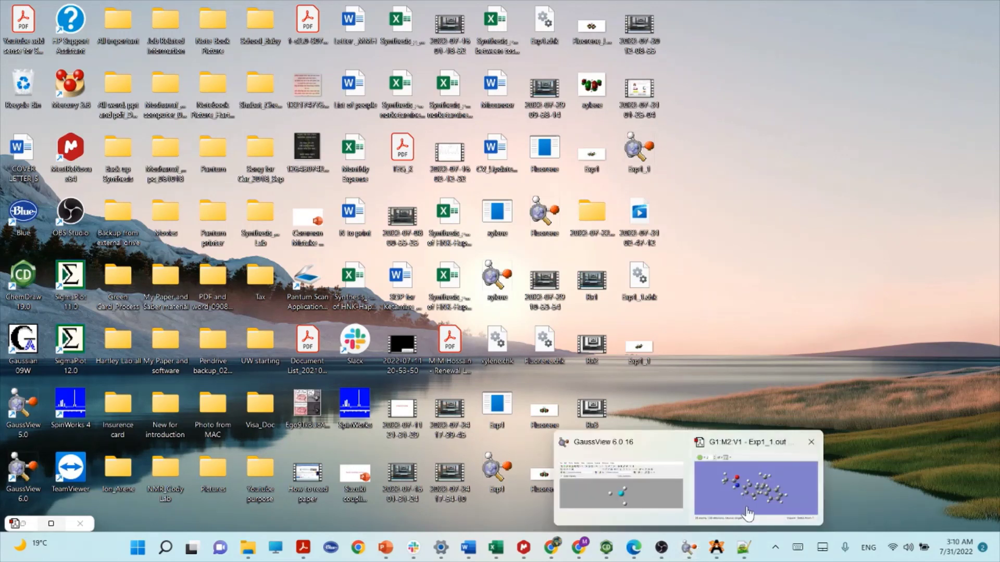
{"action": "left_click", "coordinate": [646, 501]}
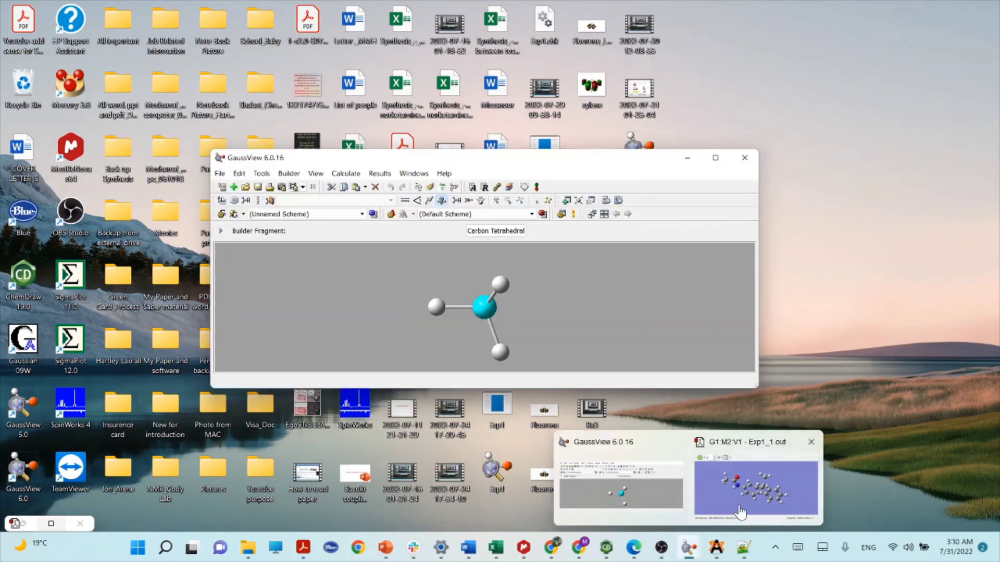
{"action": "left_click", "coordinate": [739, 515]}
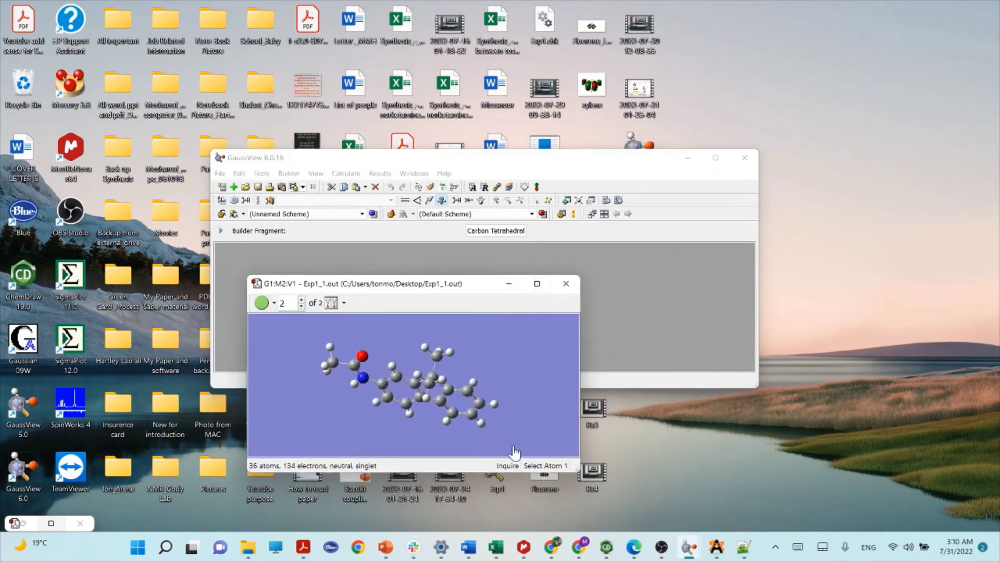
{"action": "left_click", "coordinate": [538, 188]}
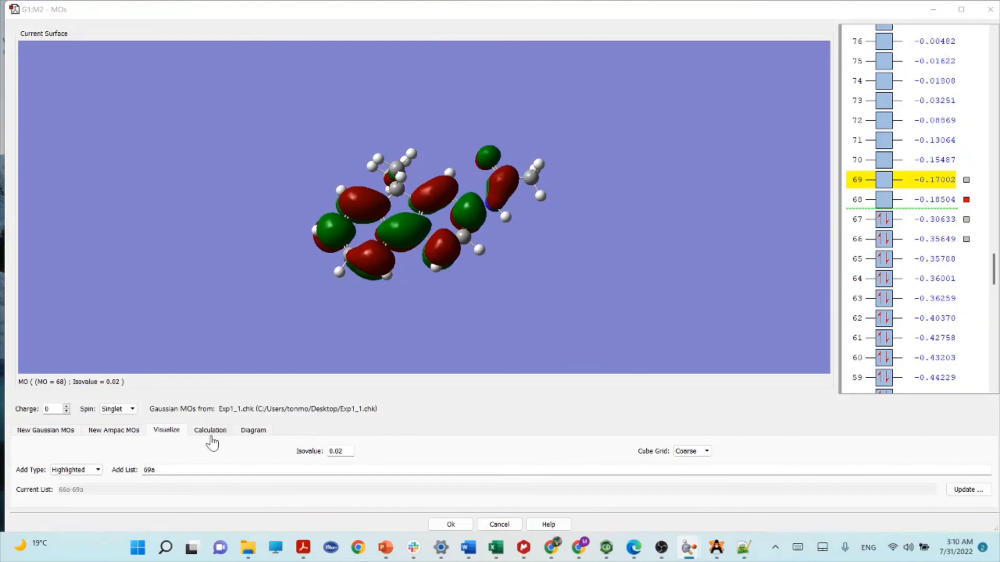
Step: Examine the calculation, diagram and Ampac options for the molecular orbitals, and minimize the MOs dialog and main GaussView window
{"action": "left_click", "coordinate": [207, 438]}
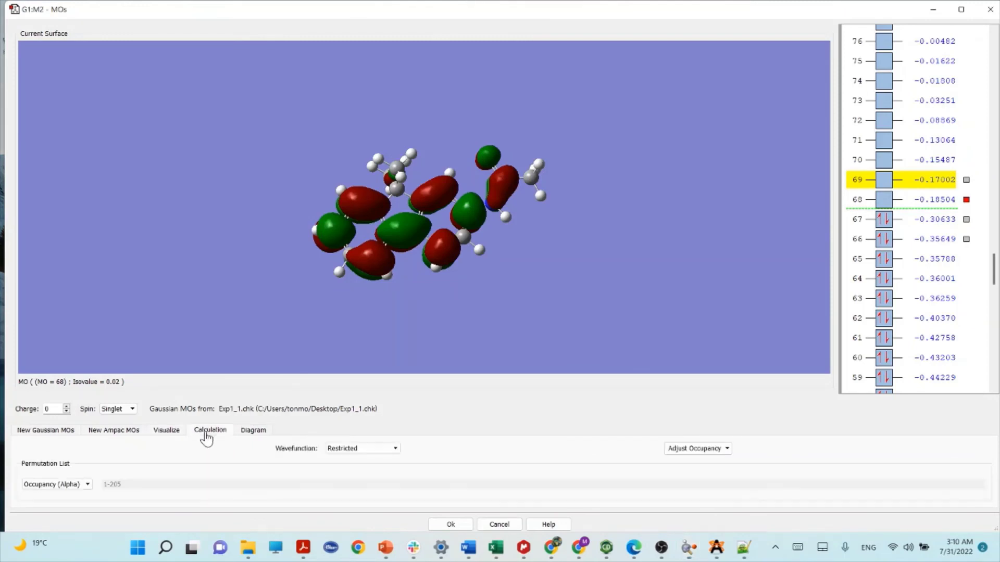
{"action": "left_click", "coordinate": [256, 432]}
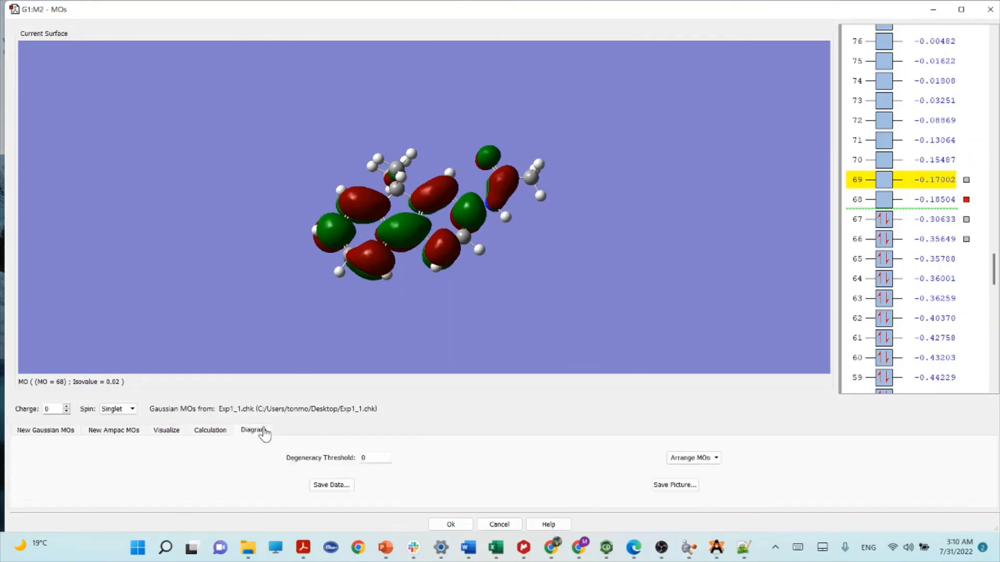
{"action": "left_click", "coordinate": [109, 436]}
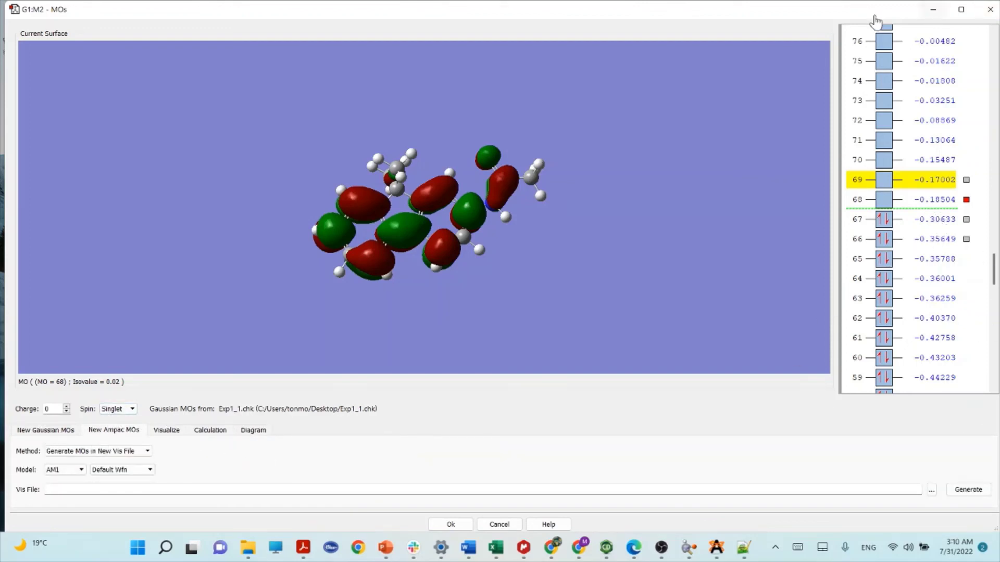
{"action": "left_click", "coordinate": [933, 10]}
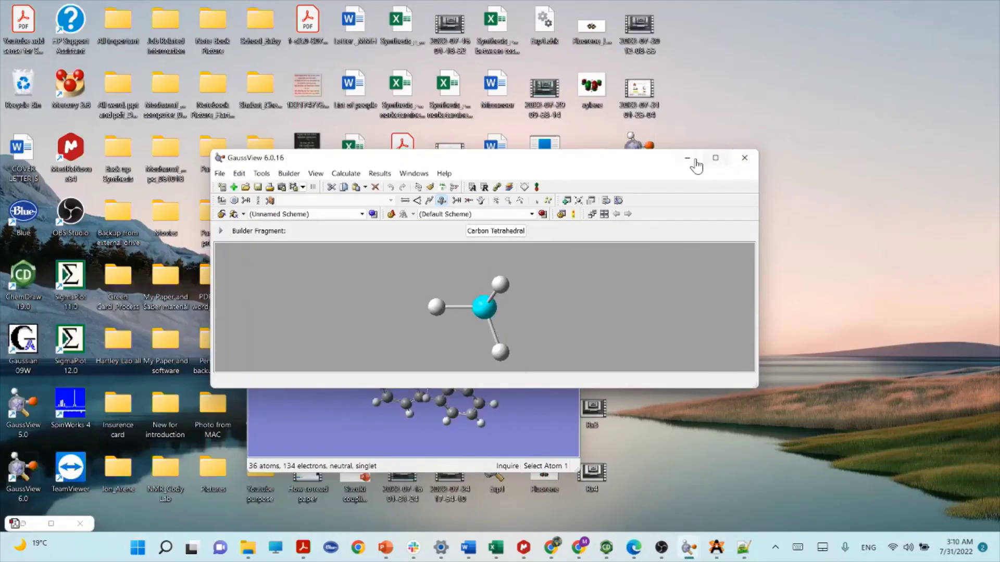
{"action": "left_click", "coordinate": [687, 157]}
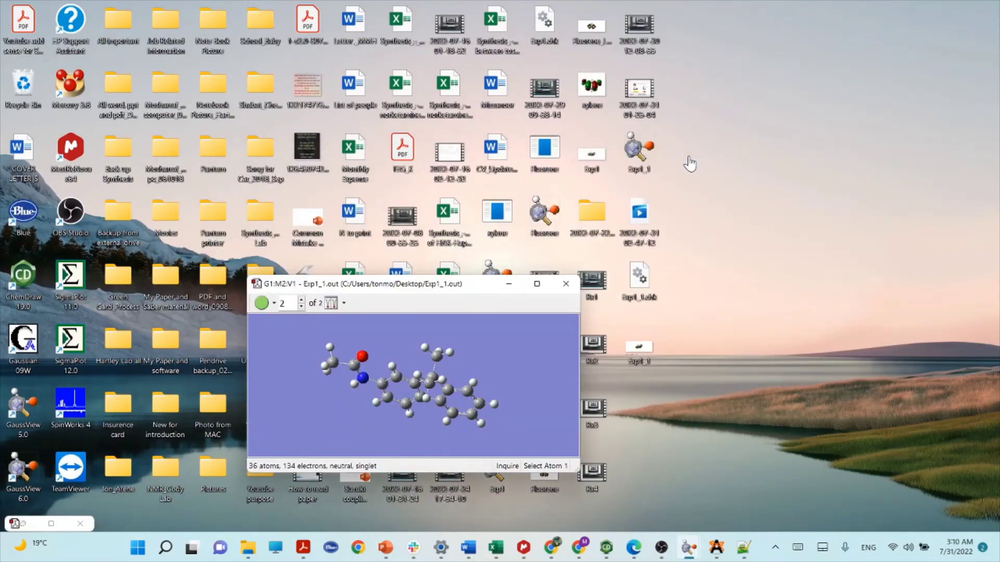